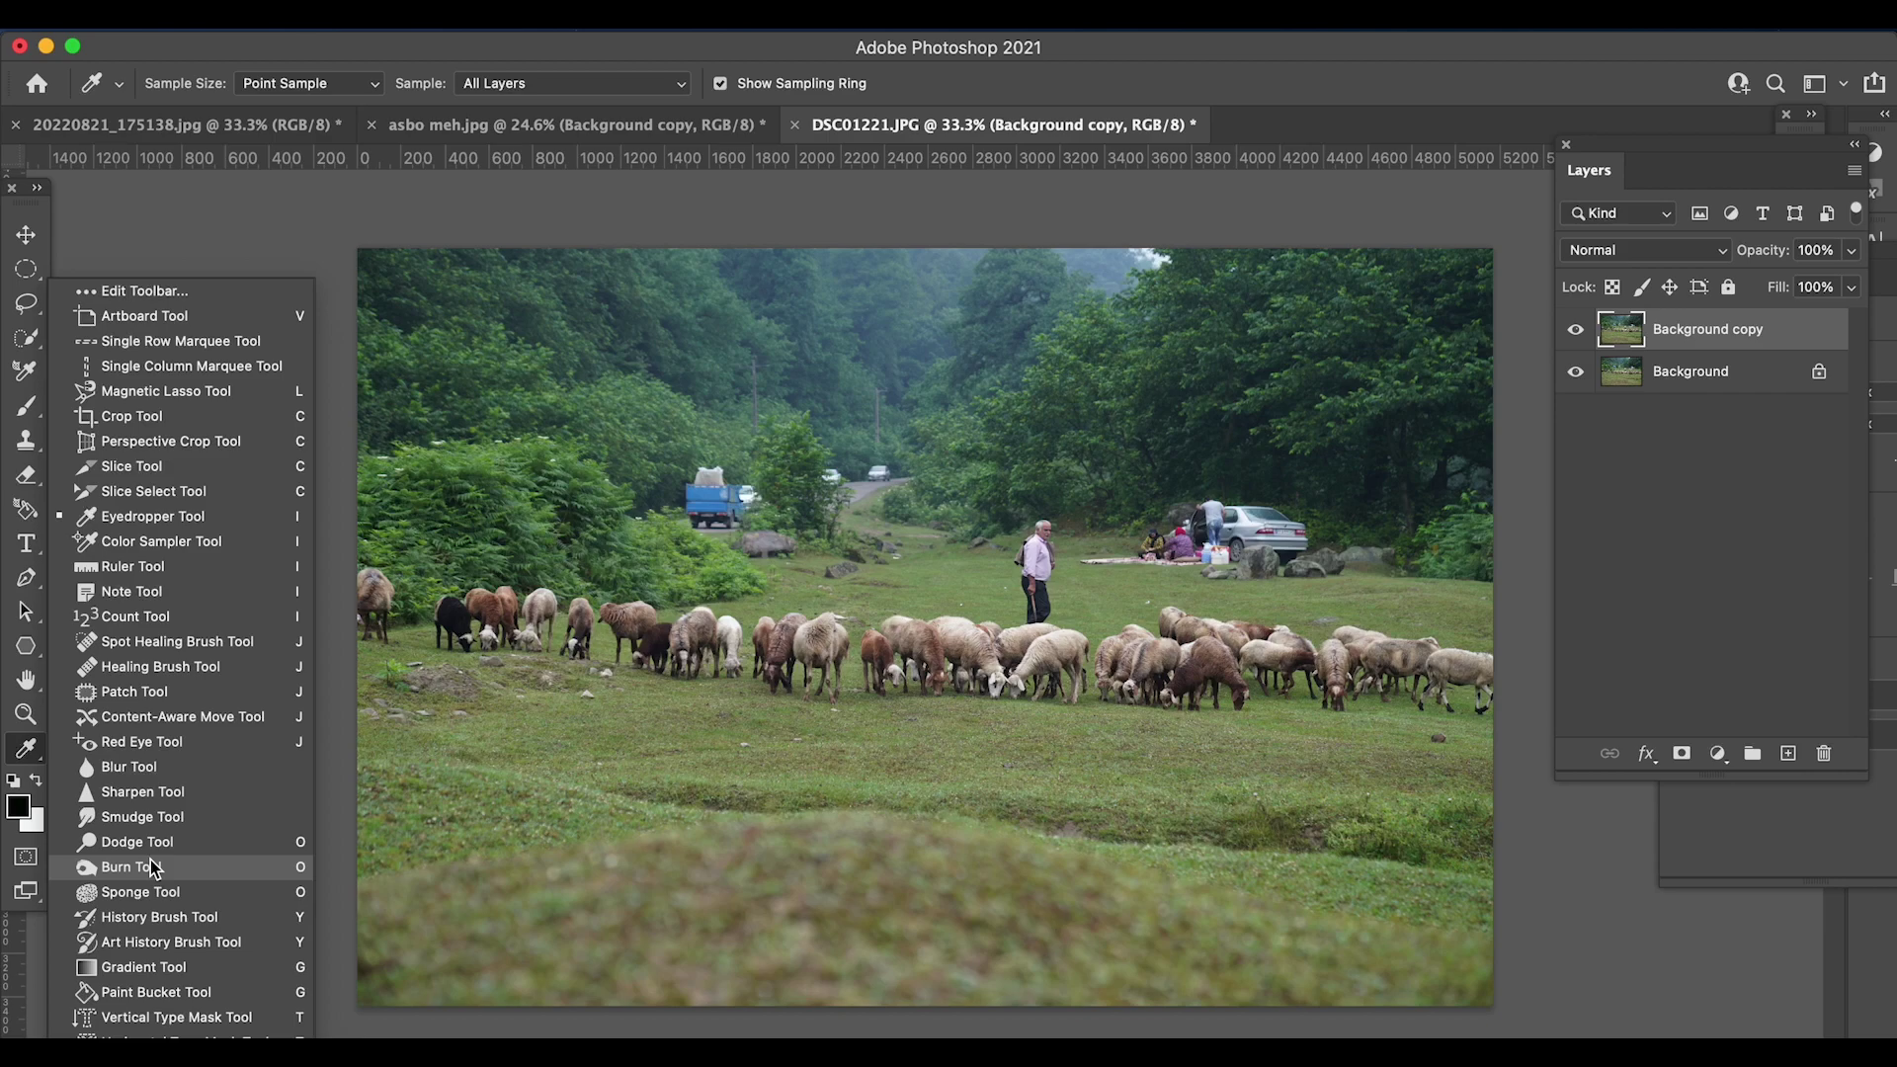
- Crop the photo to 1280 × 800 px, rotating it about -1.5° to level it
click(158, 418)
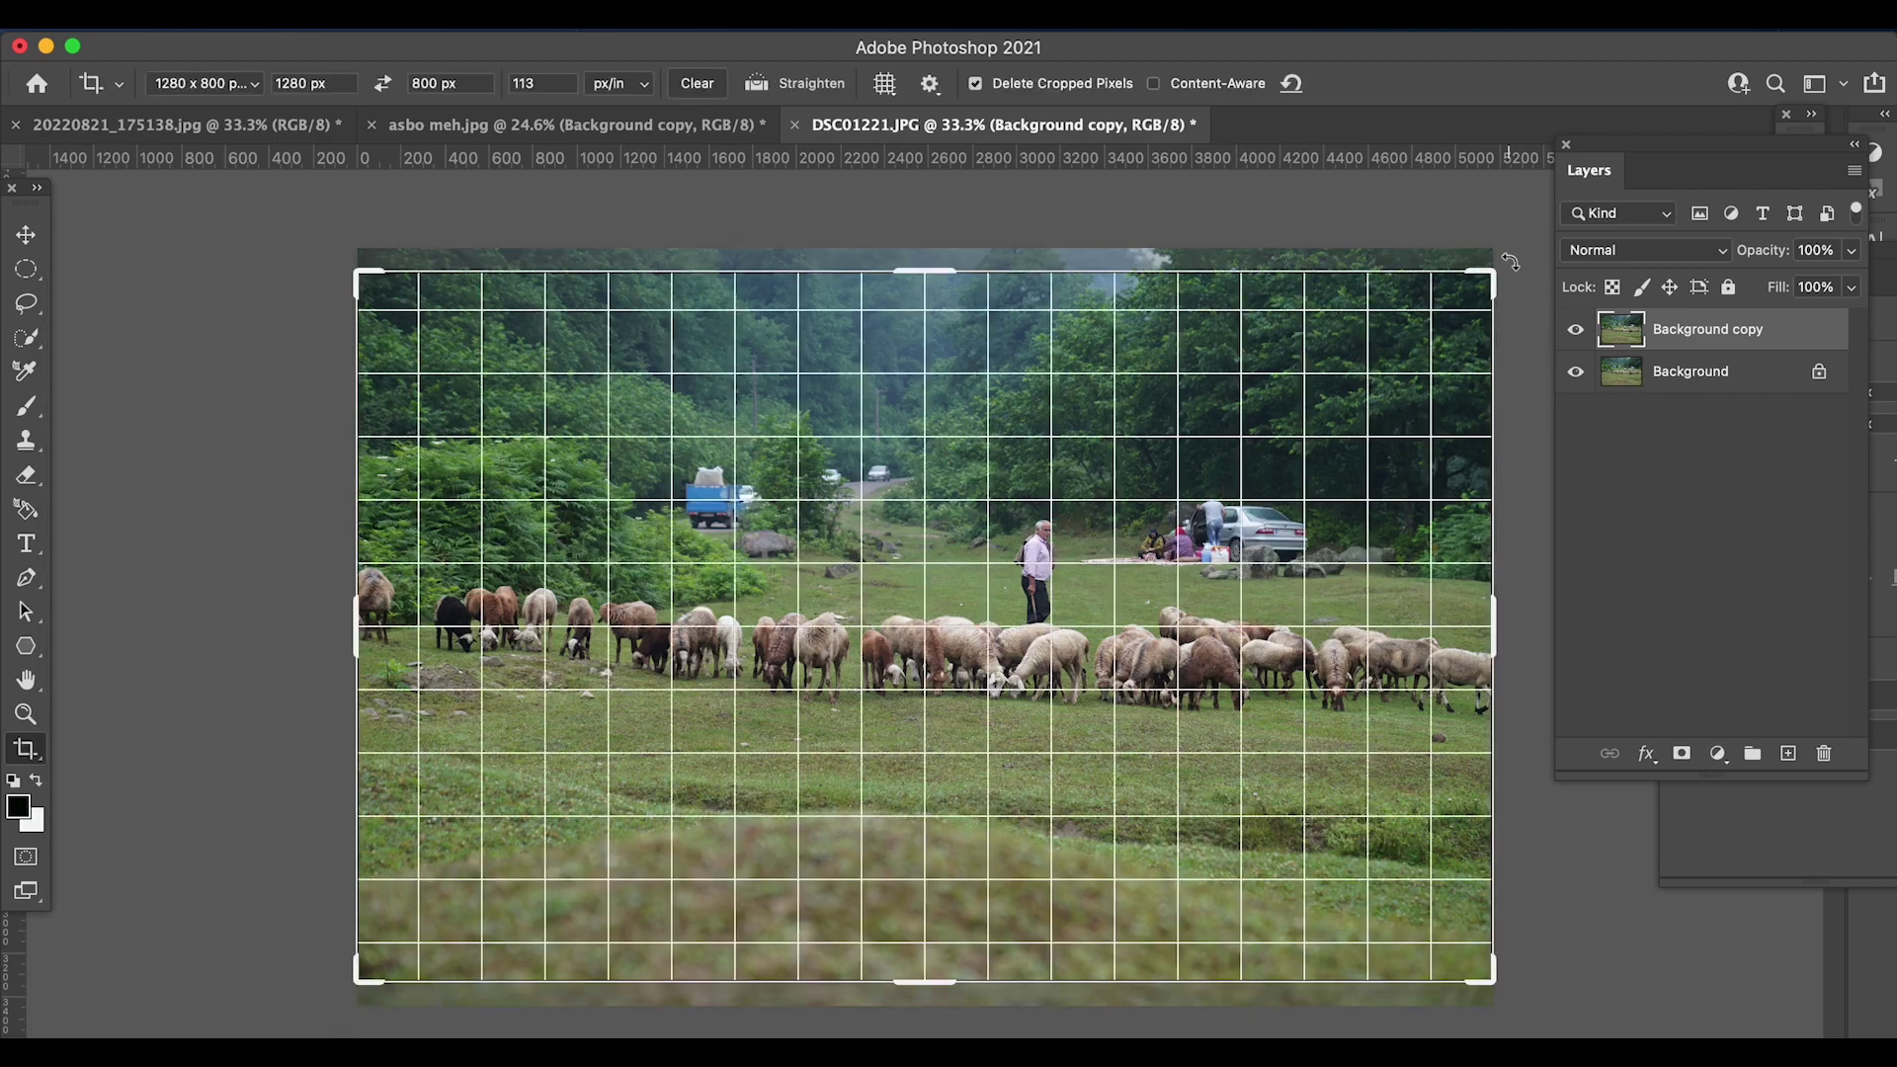
drag(1509, 261, 1480, 245)
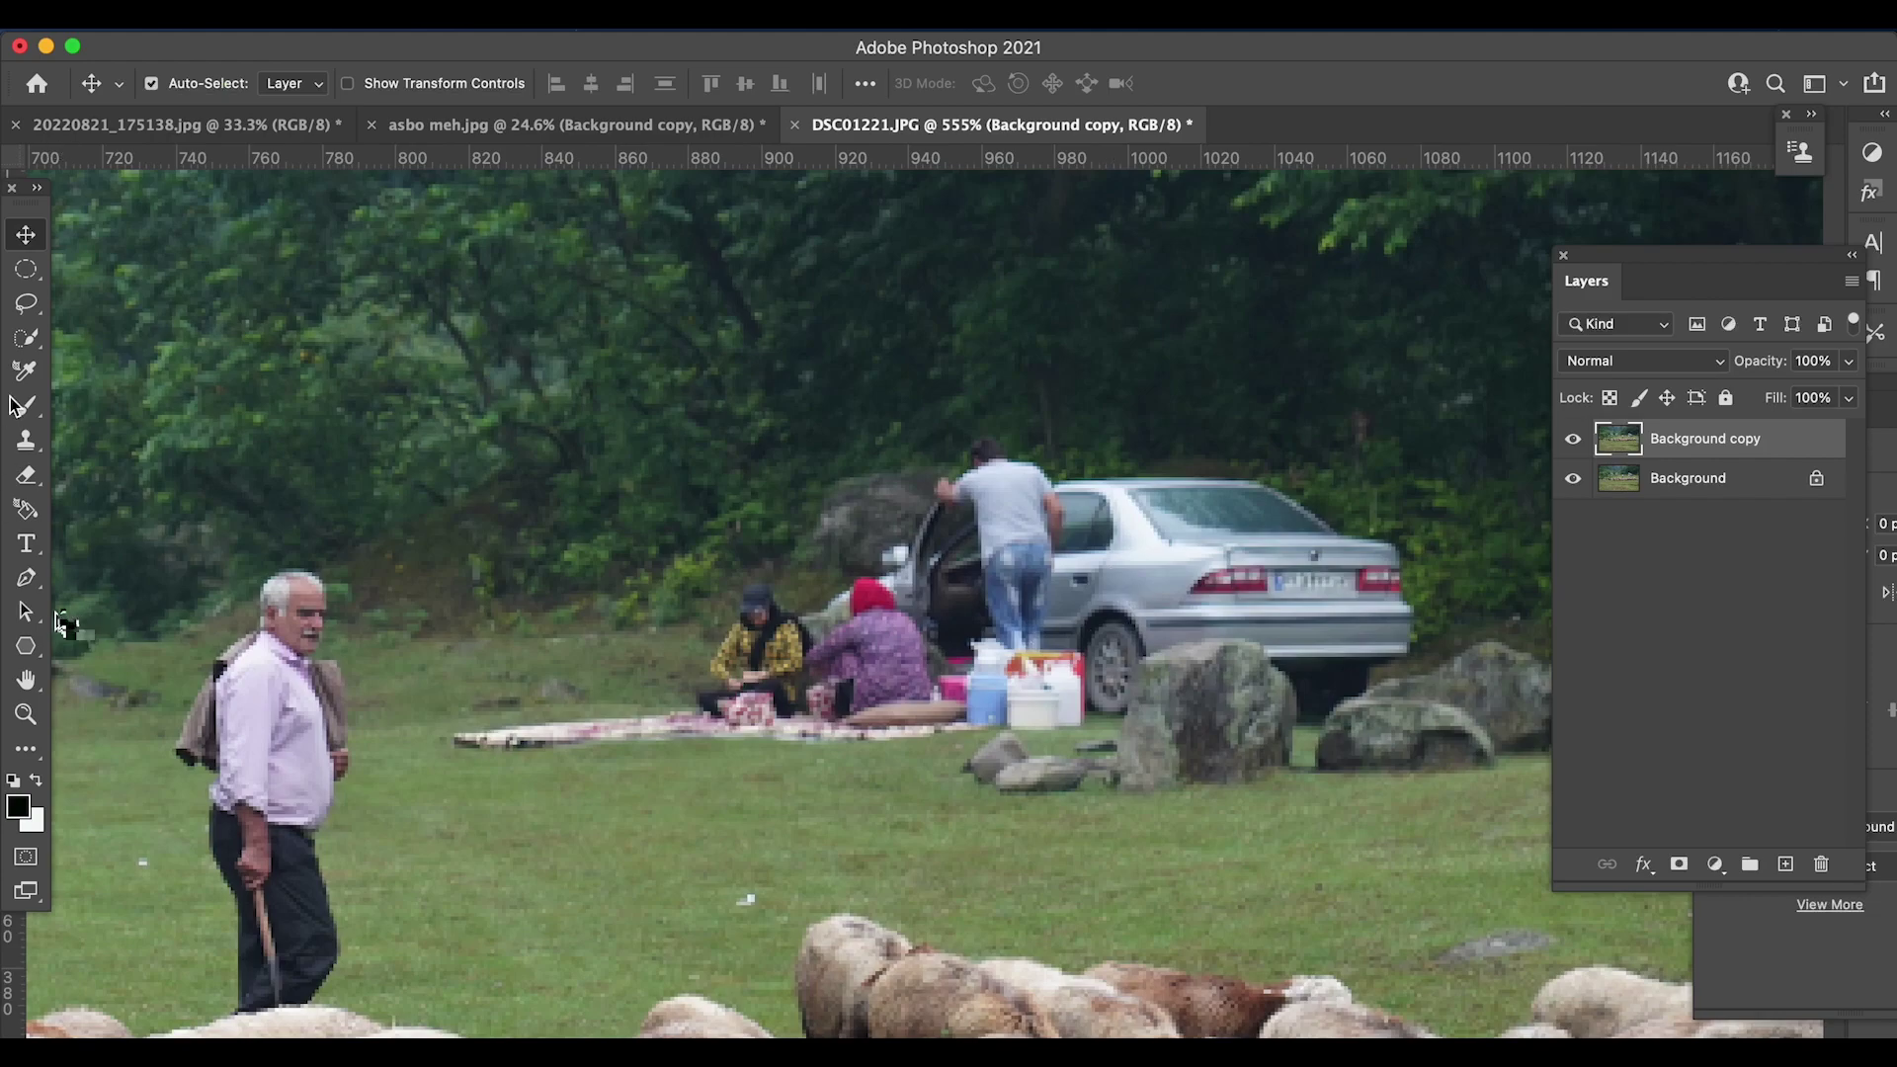
- Apply the crop and start a pen path beside the seated women, along the bag, bottles and cooler
key(l)
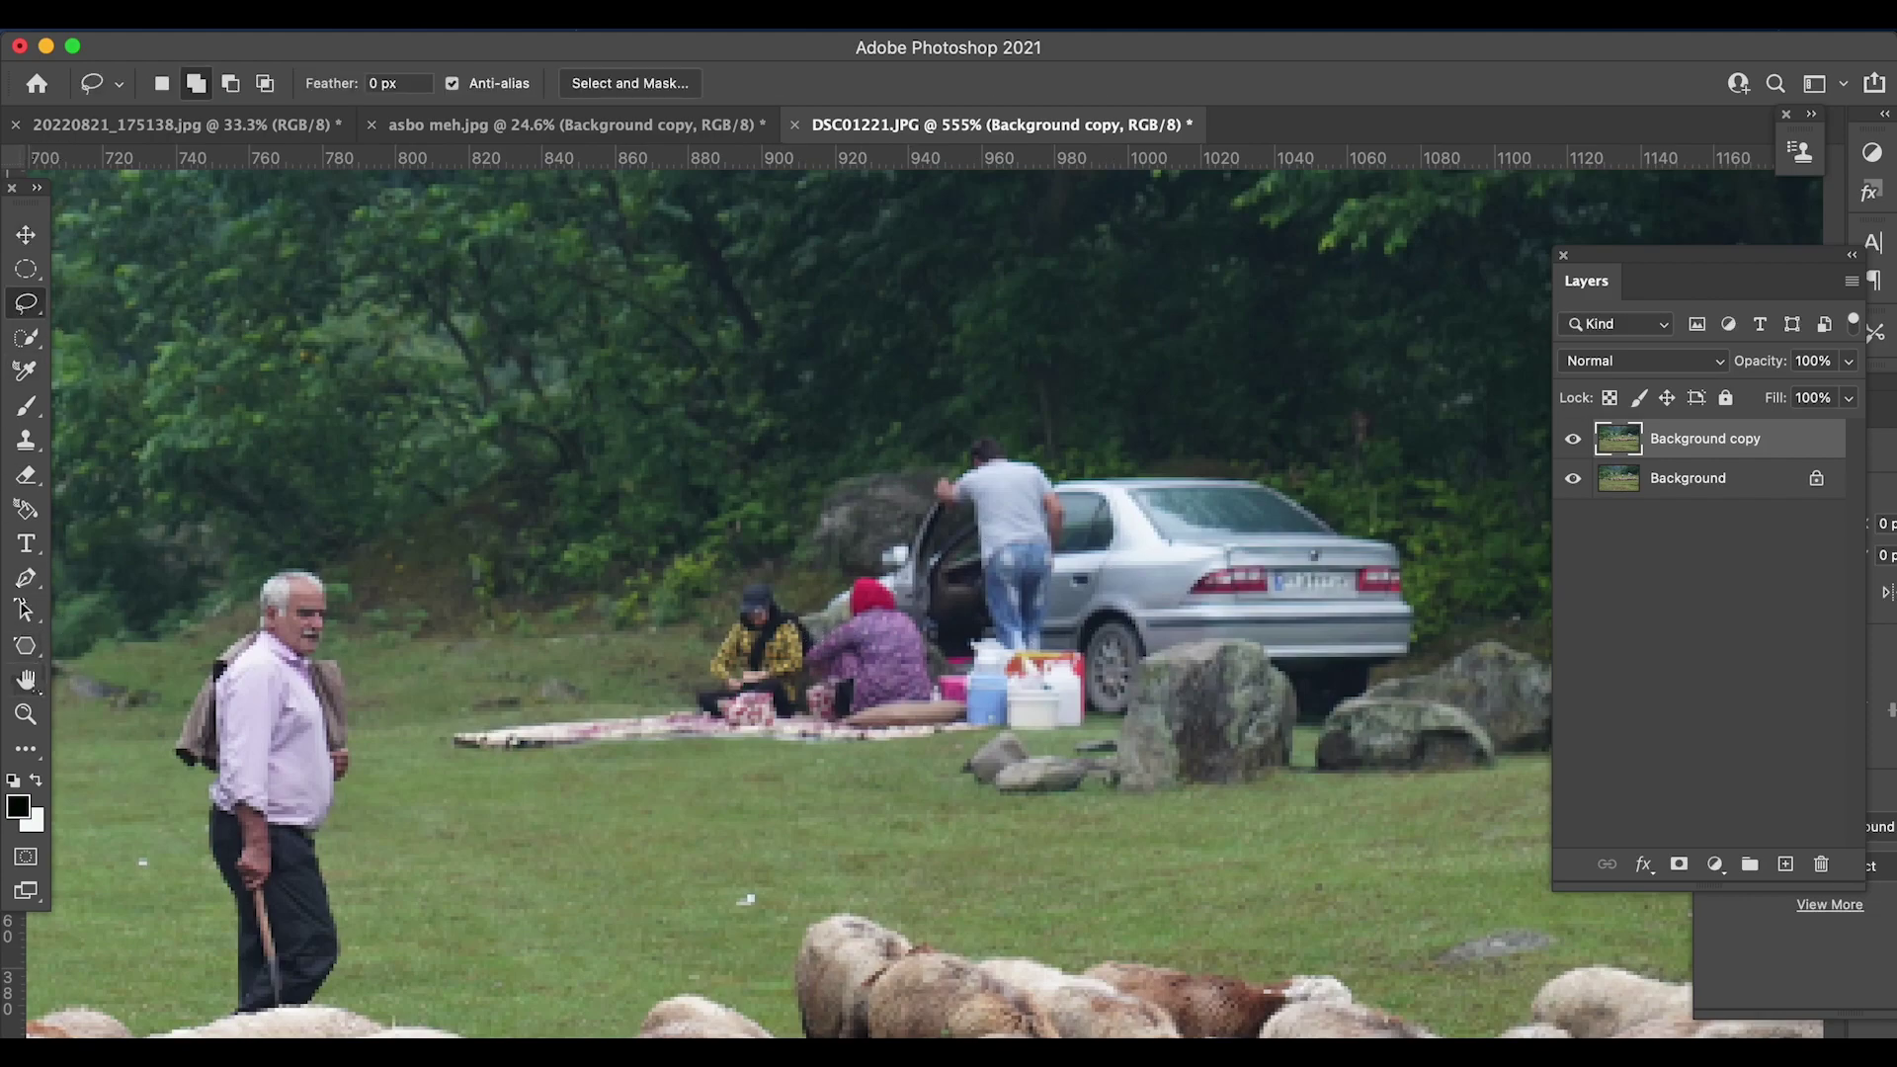
key(p)
click(799, 618)
click(812, 642)
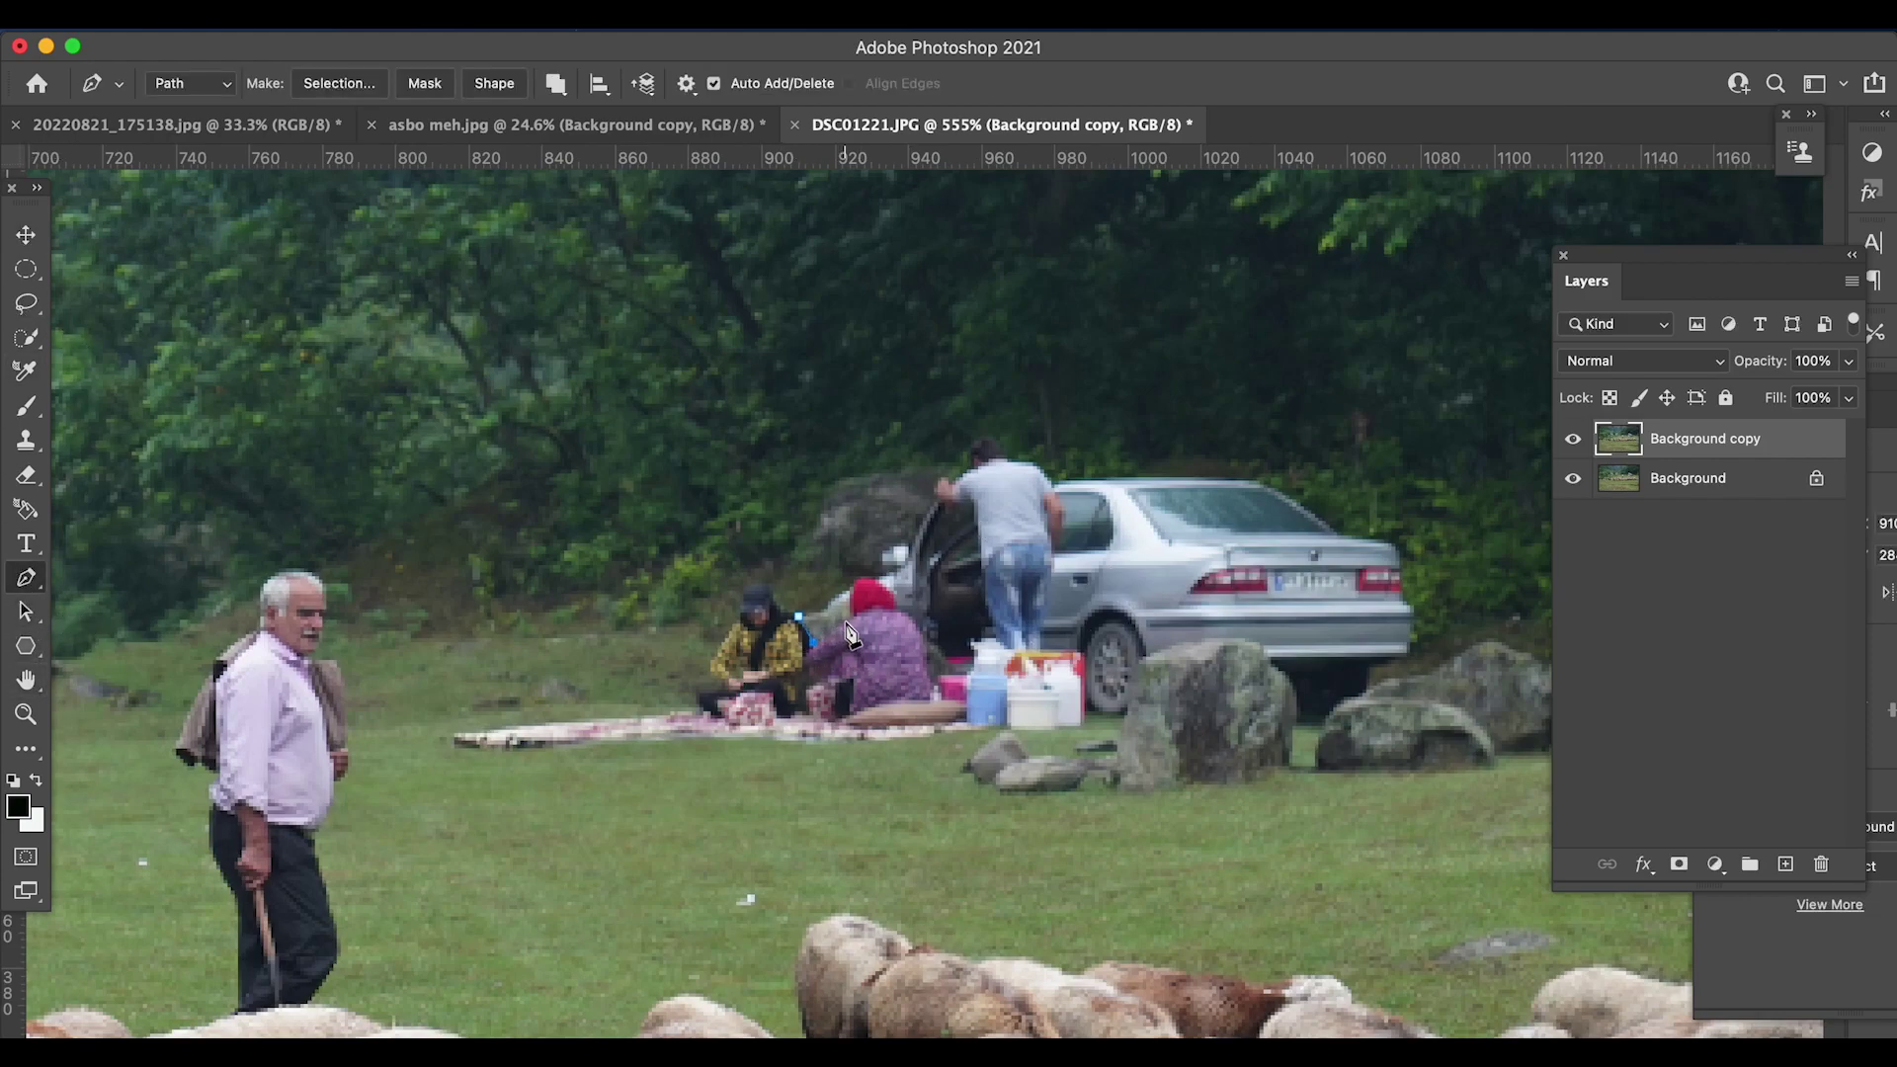
click(854, 621)
click(862, 586)
click(885, 582)
click(900, 605)
click(922, 626)
click(933, 681)
click(949, 693)
click(963, 696)
click(970, 710)
click(985, 723)
click(1029, 725)
click(1077, 723)
- Continue the path around the cooler base, both rocks and up the car's rear bumper
click(1094, 711)
click(1117, 710)
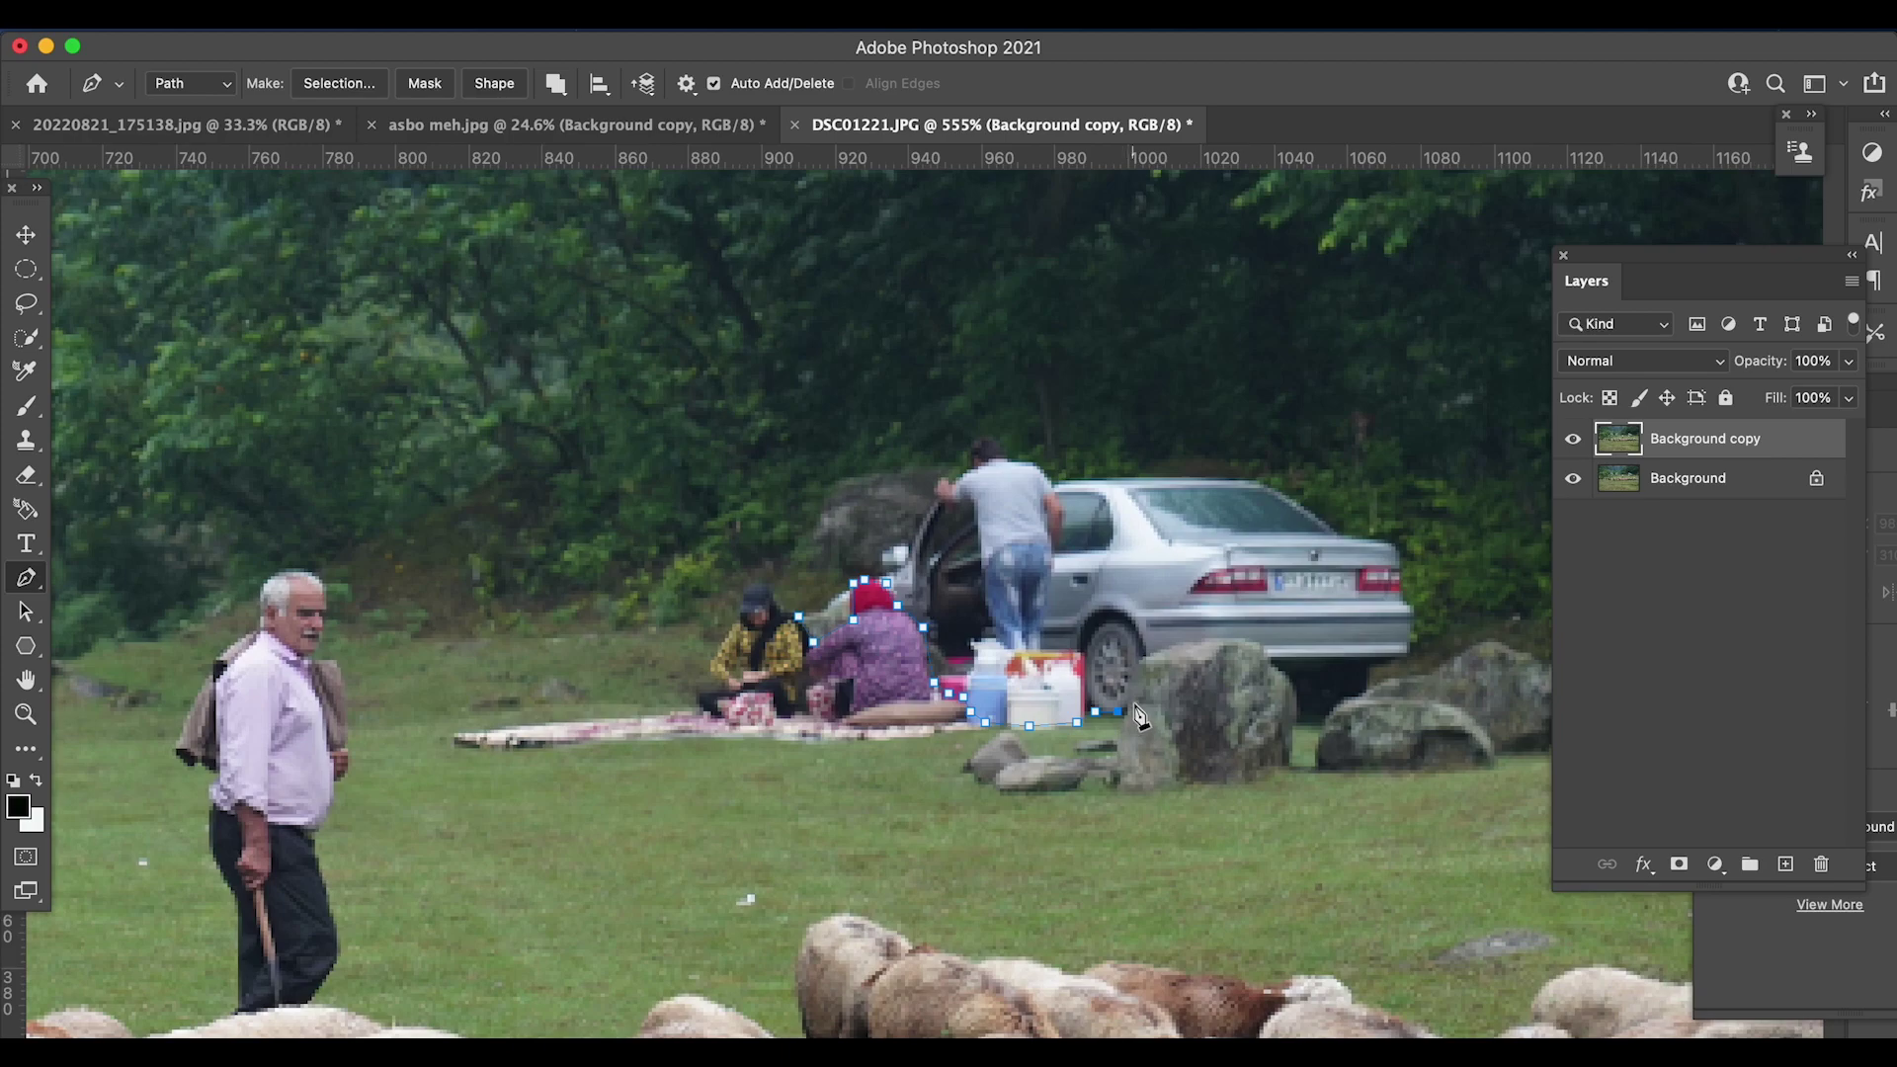
click(1131, 685)
click(1139, 667)
click(1150, 653)
click(1183, 645)
click(1219, 638)
click(1259, 645)
click(1282, 667)
click(1297, 696)
click(1300, 718)
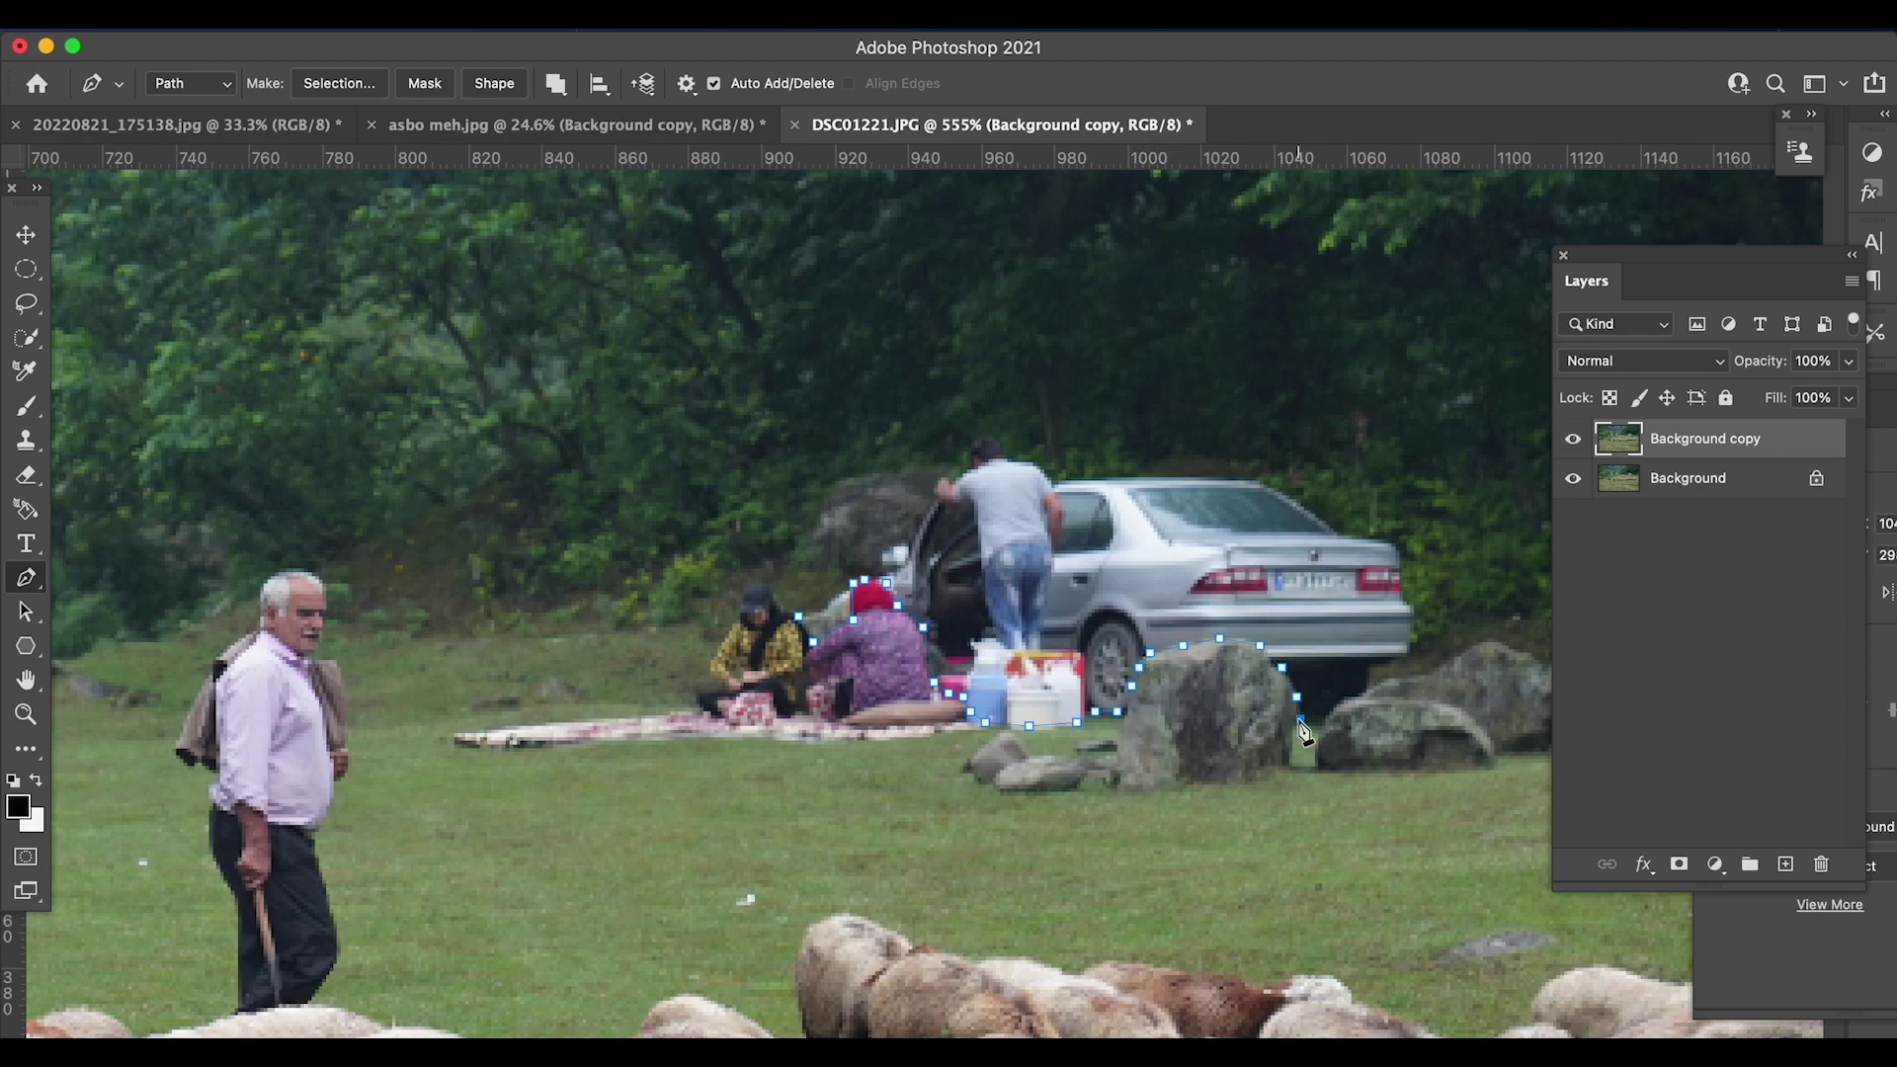
click(1318, 722)
click(1341, 700)
click(1366, 694)
click(1369, 667)
click(1396, 659)
click(1410, 649)
click(1413, 628)
click(1417, 605)
click(1405, 602)
- Trace over the car's rear window, roof, the man's head and arm, closing near the red headscarf
click(1384, 547)
click(1340, 535)
click(1267, 484)
click(1237, 477)
click(1151, 477)
click(1069, 477)
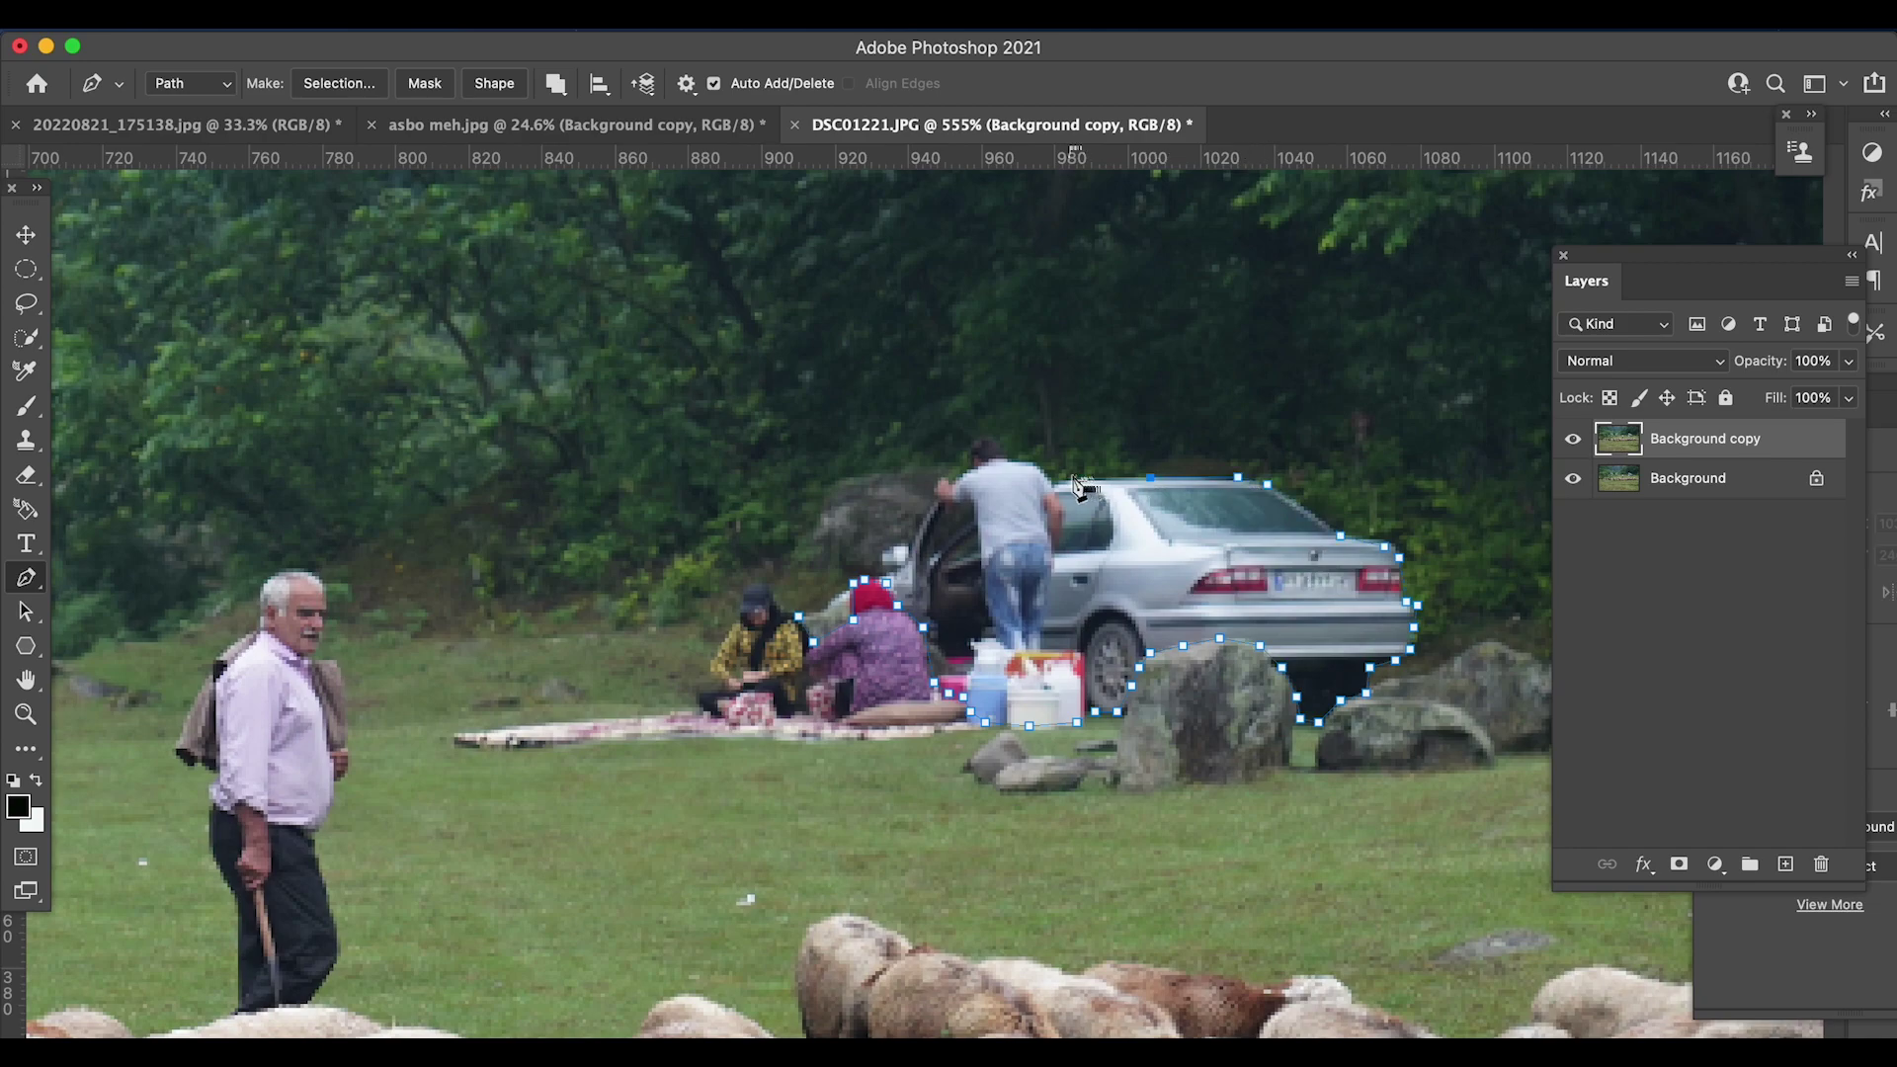
click(1054, 481)
click(1028, 458)
click(1003, 454)
click(992, 444)
click(975, 439)
click(966, 448)
click(937, 480)
click(930, 507)
click(916, 538)
click(897, 550)
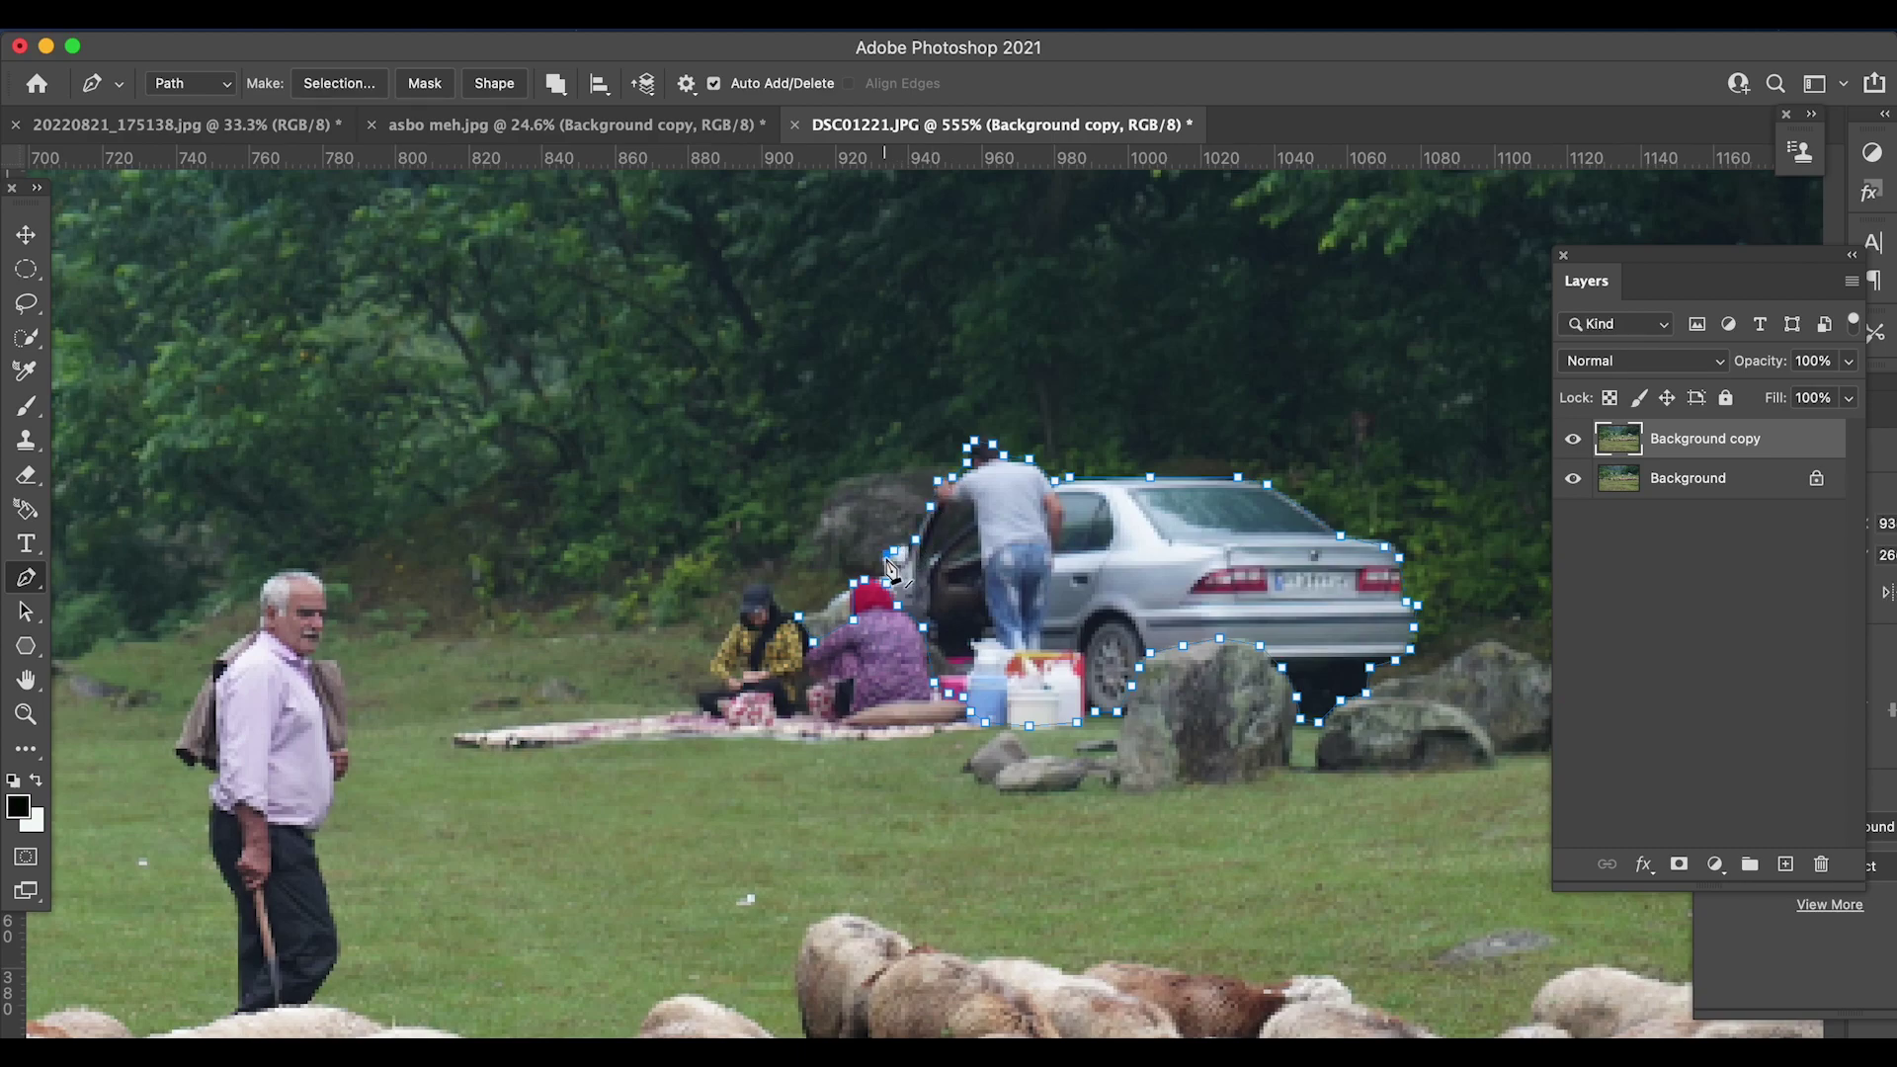
click(883, 561)
click(894, 602)
- Convert the closed path into an active selection
right_click(897, 614)
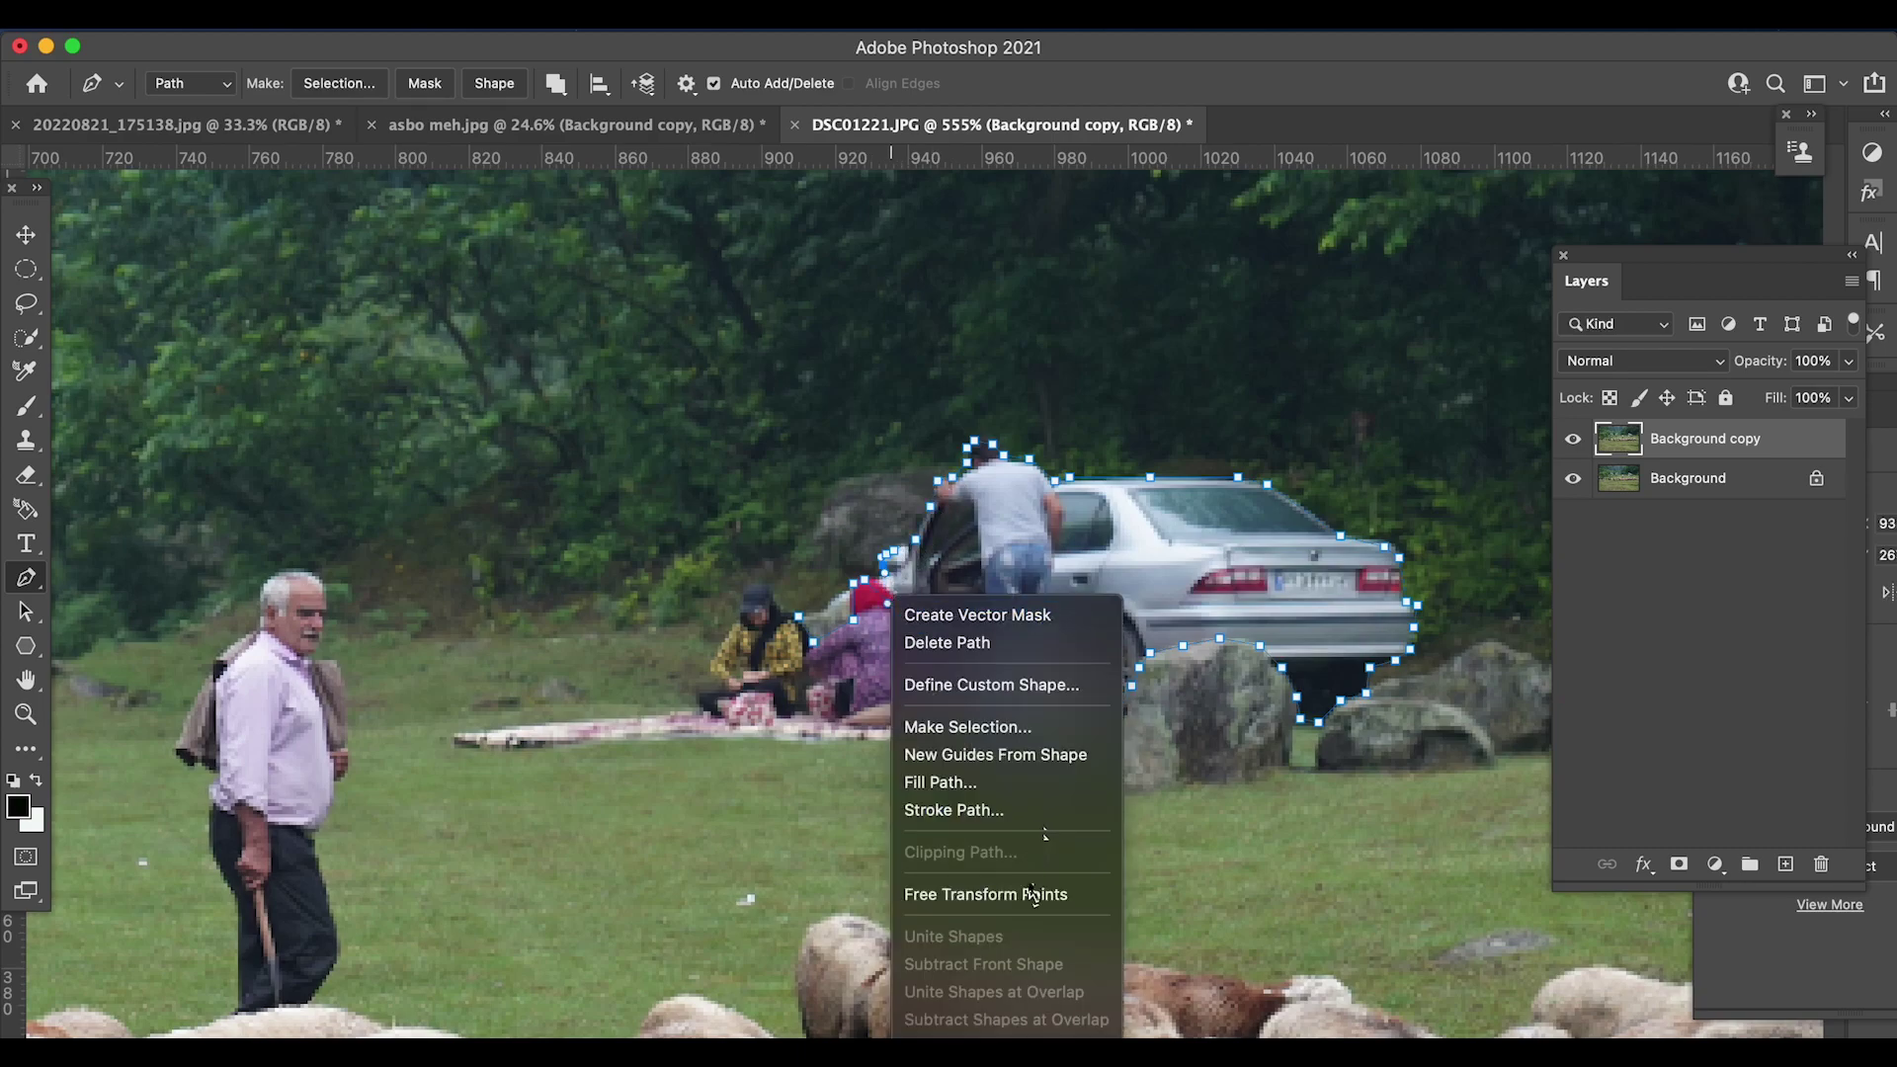
click(993, 725)
key(l)
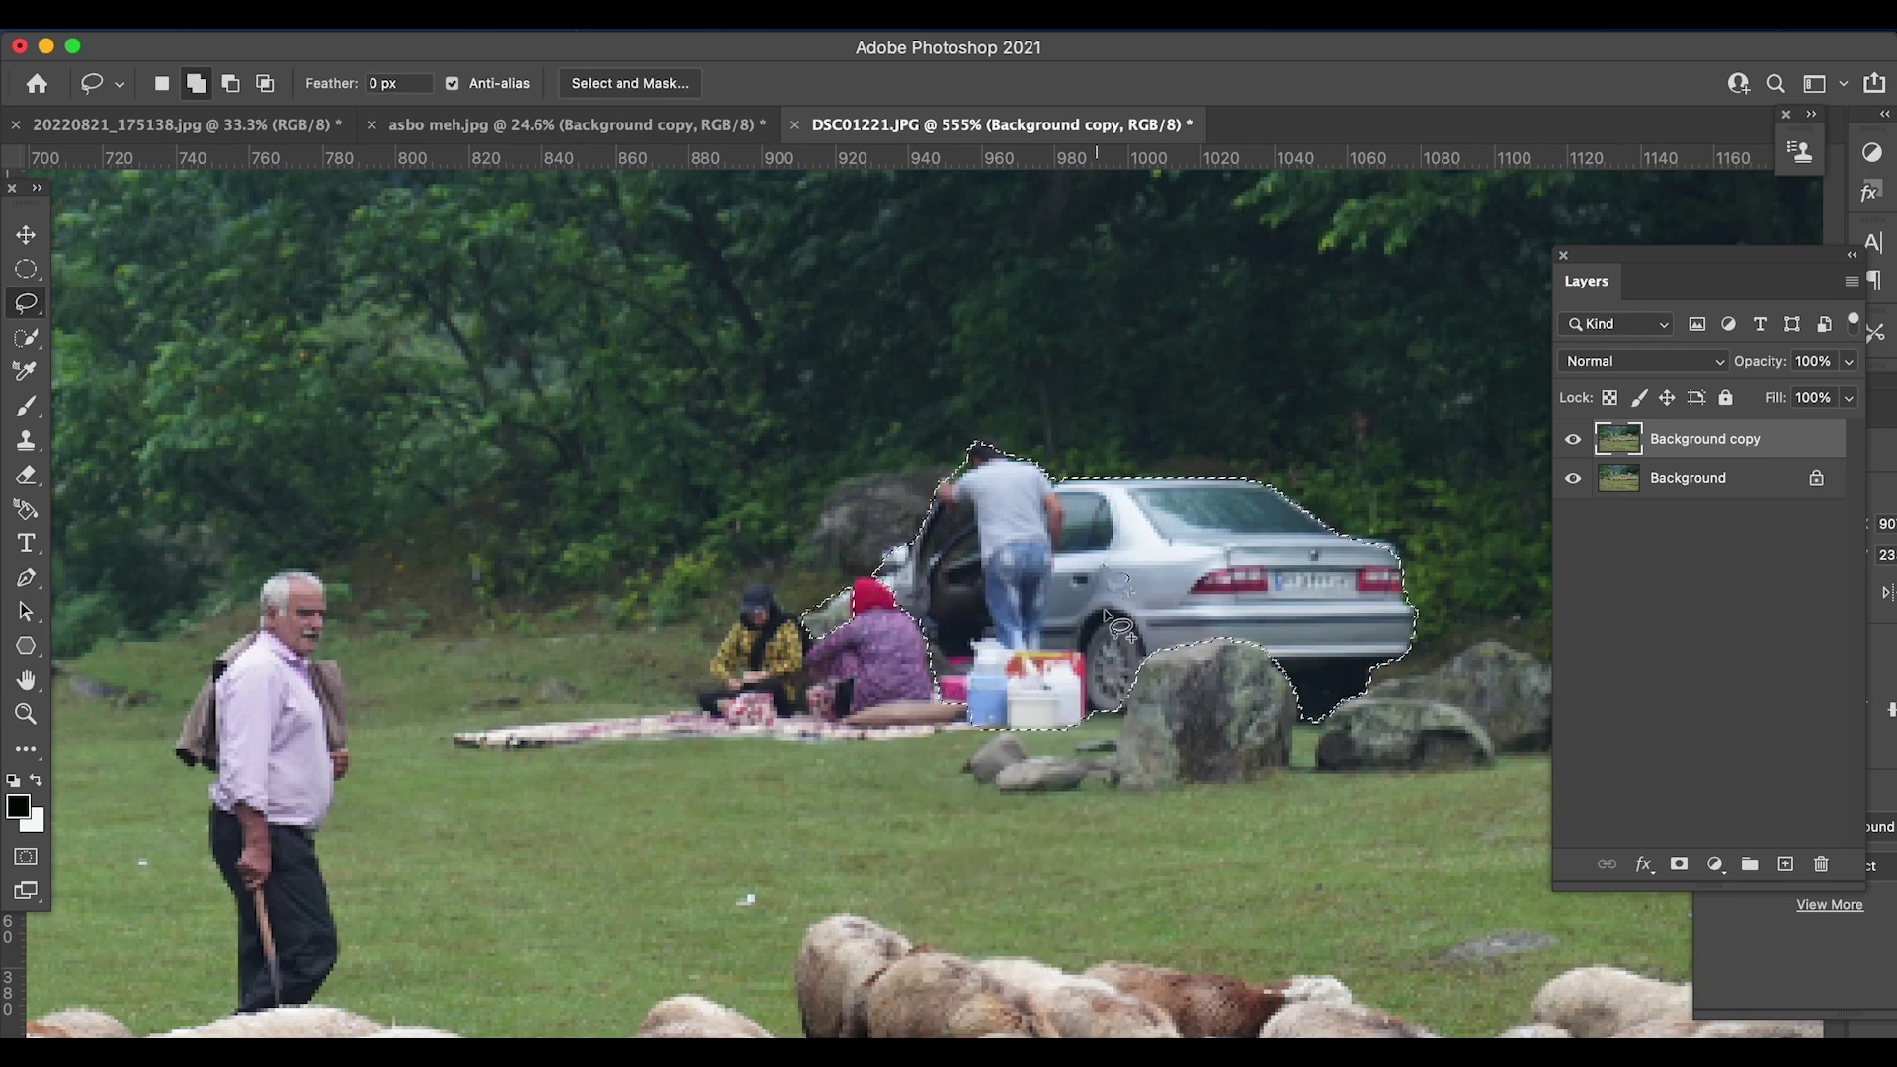
- Content-Aware Fill the selection, excluding the man from sampling, with output to a new layer
click(326, 28)
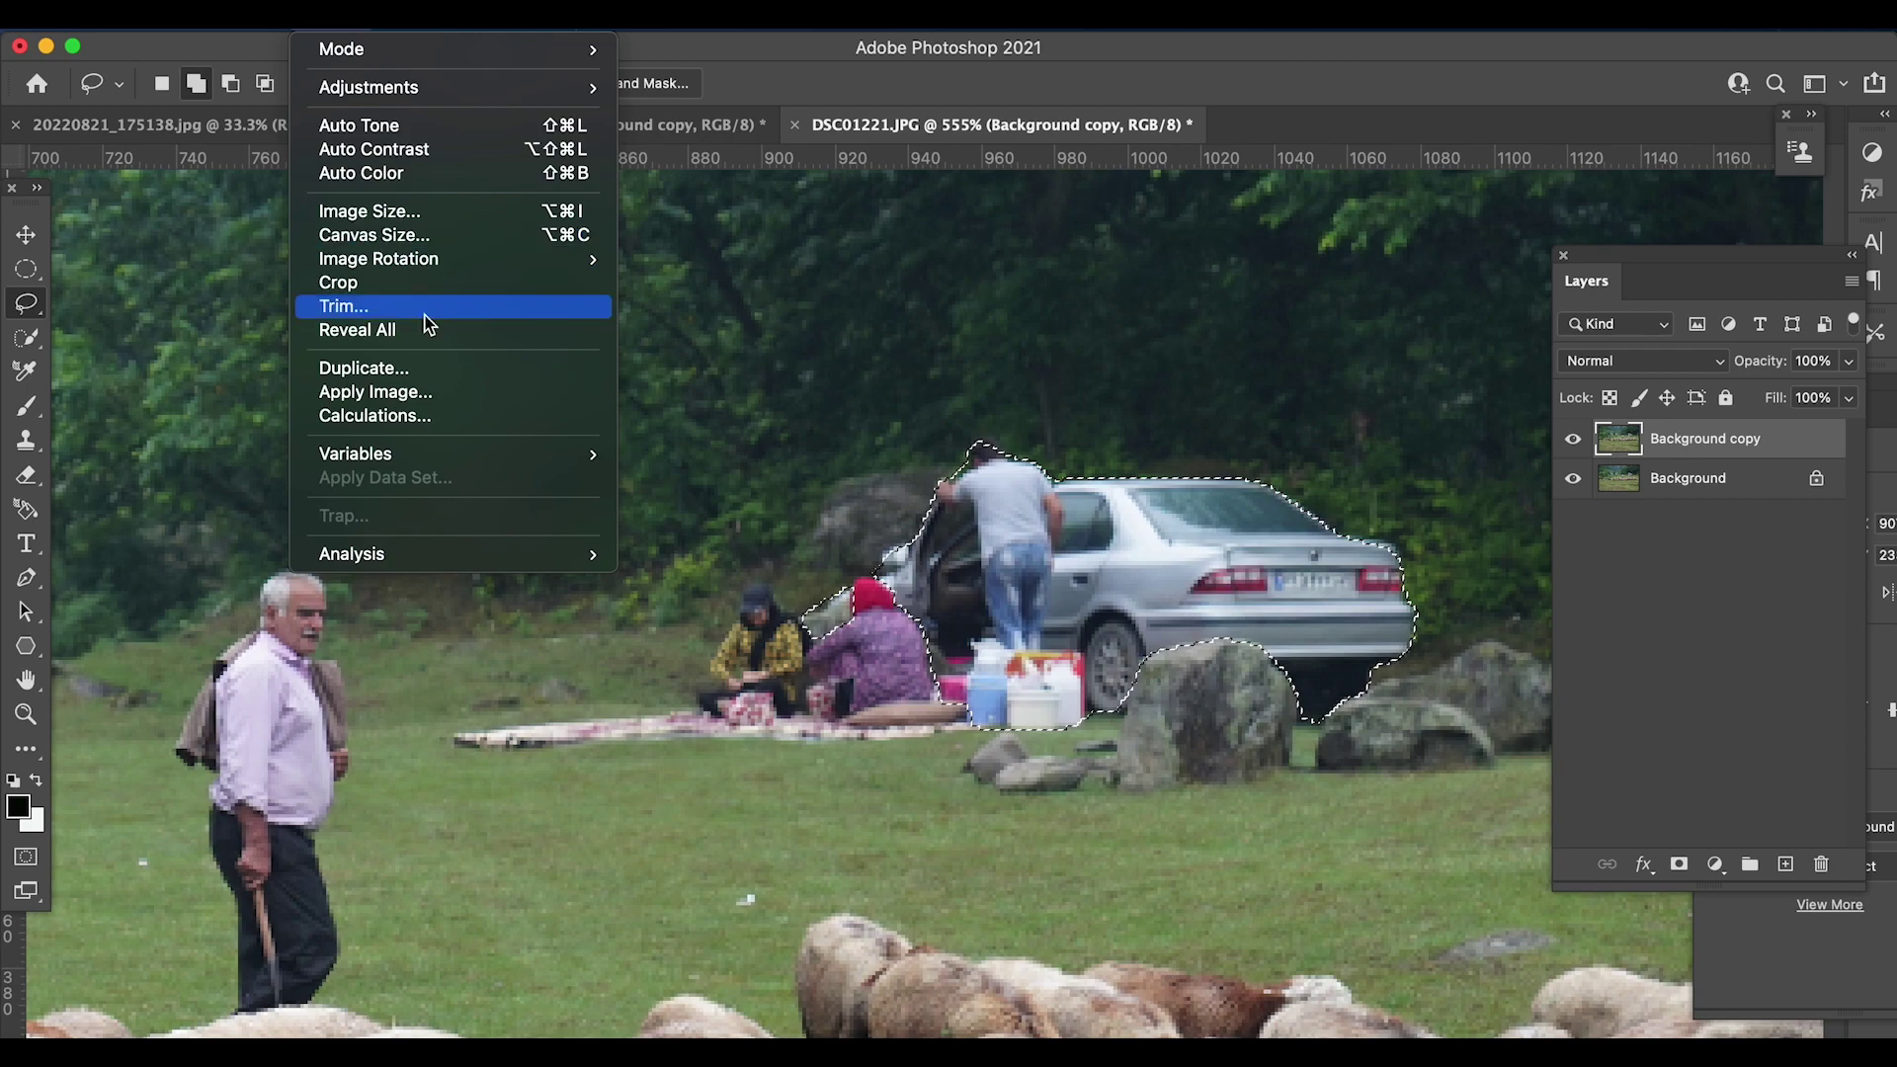
mouse_move(281, 27)
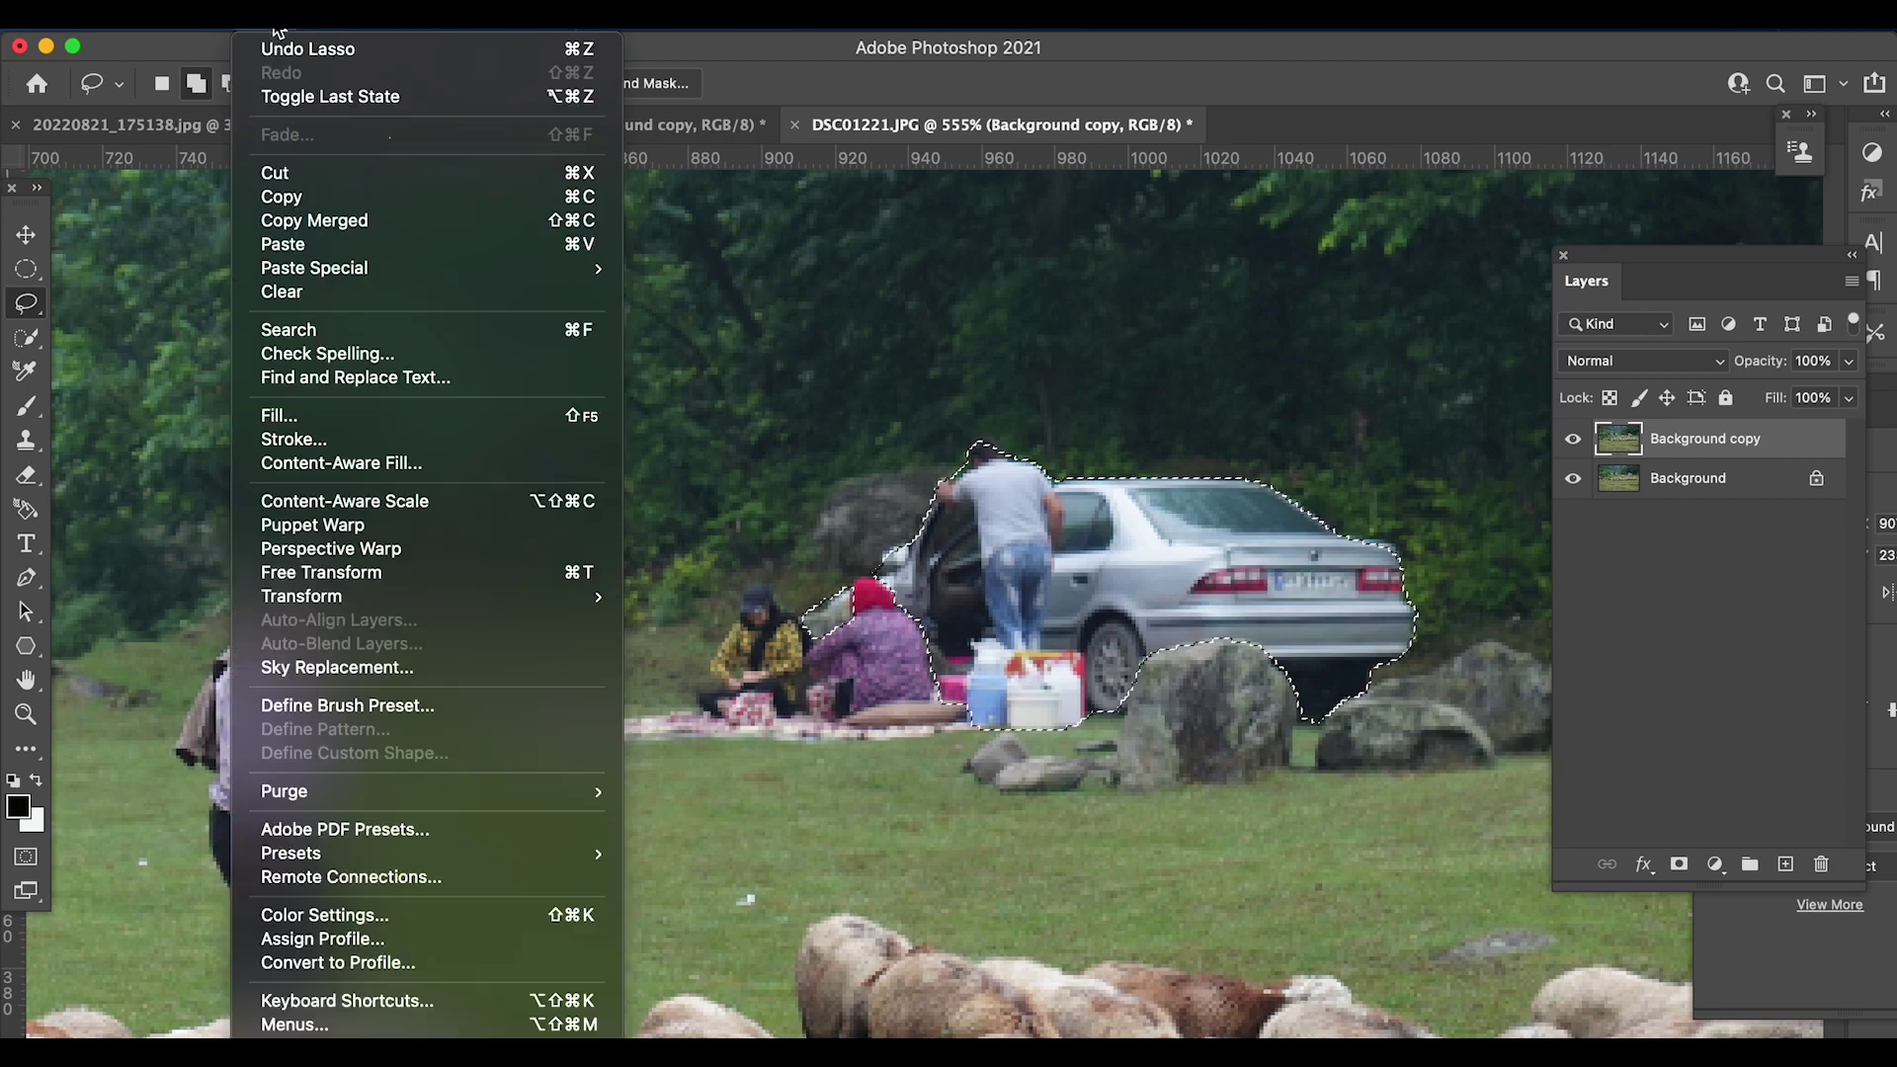
click(333, 462)
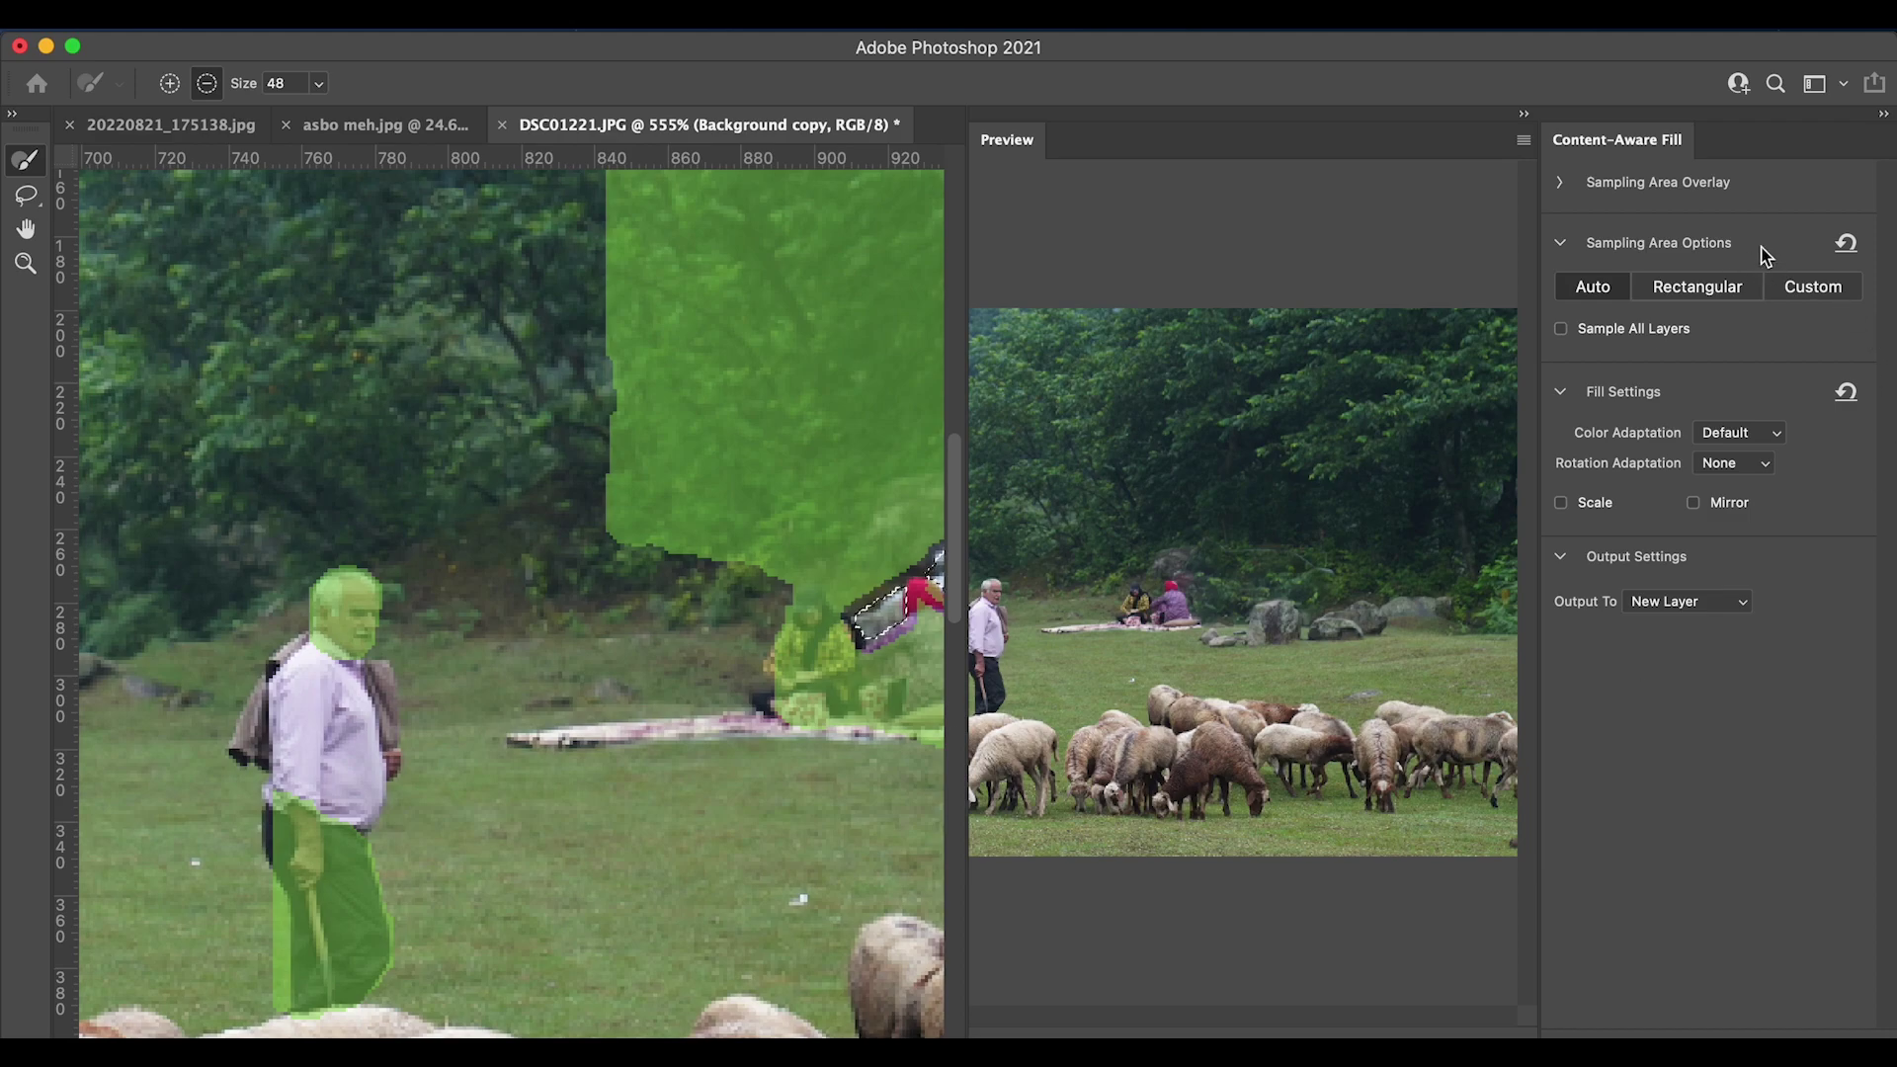
mouse_move(346, 617)
mouse_down()
mouse_move(326, 978)
mouse_move(326, 894)
mouse_up()
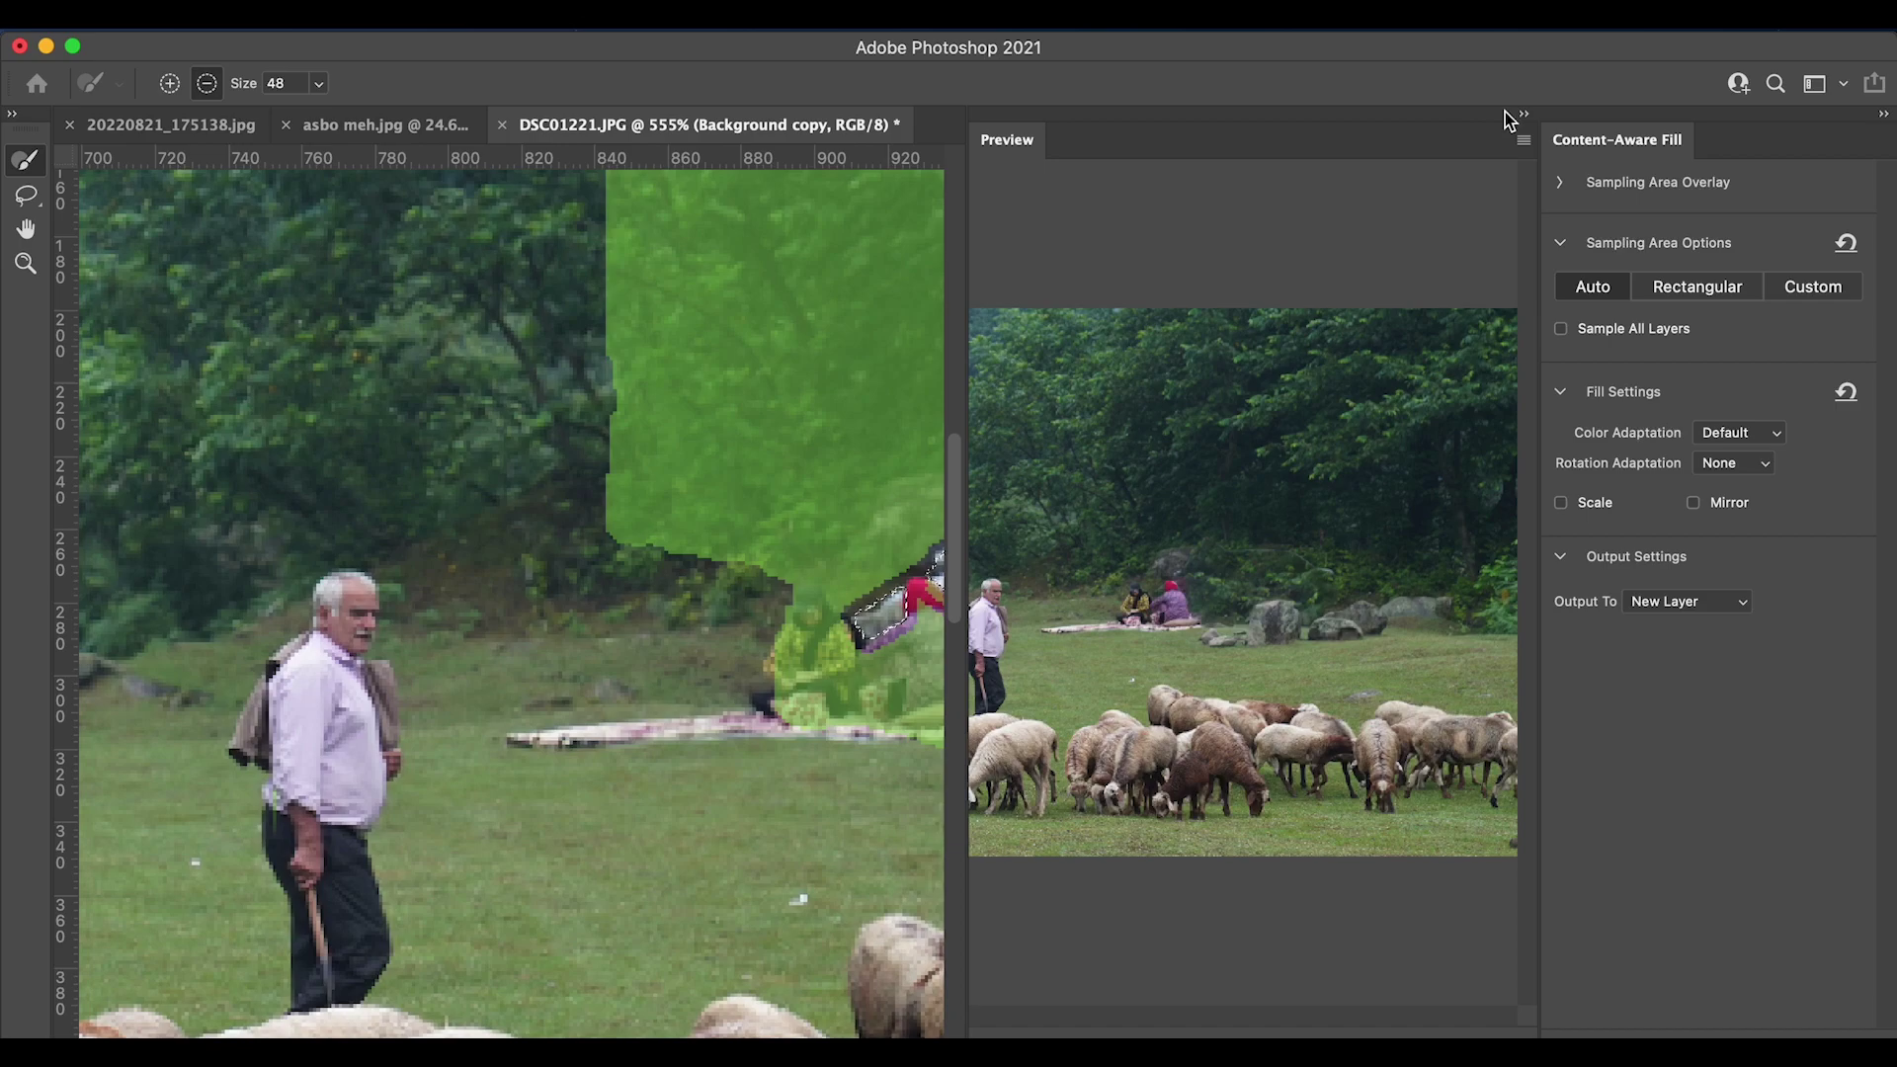
key(Return)
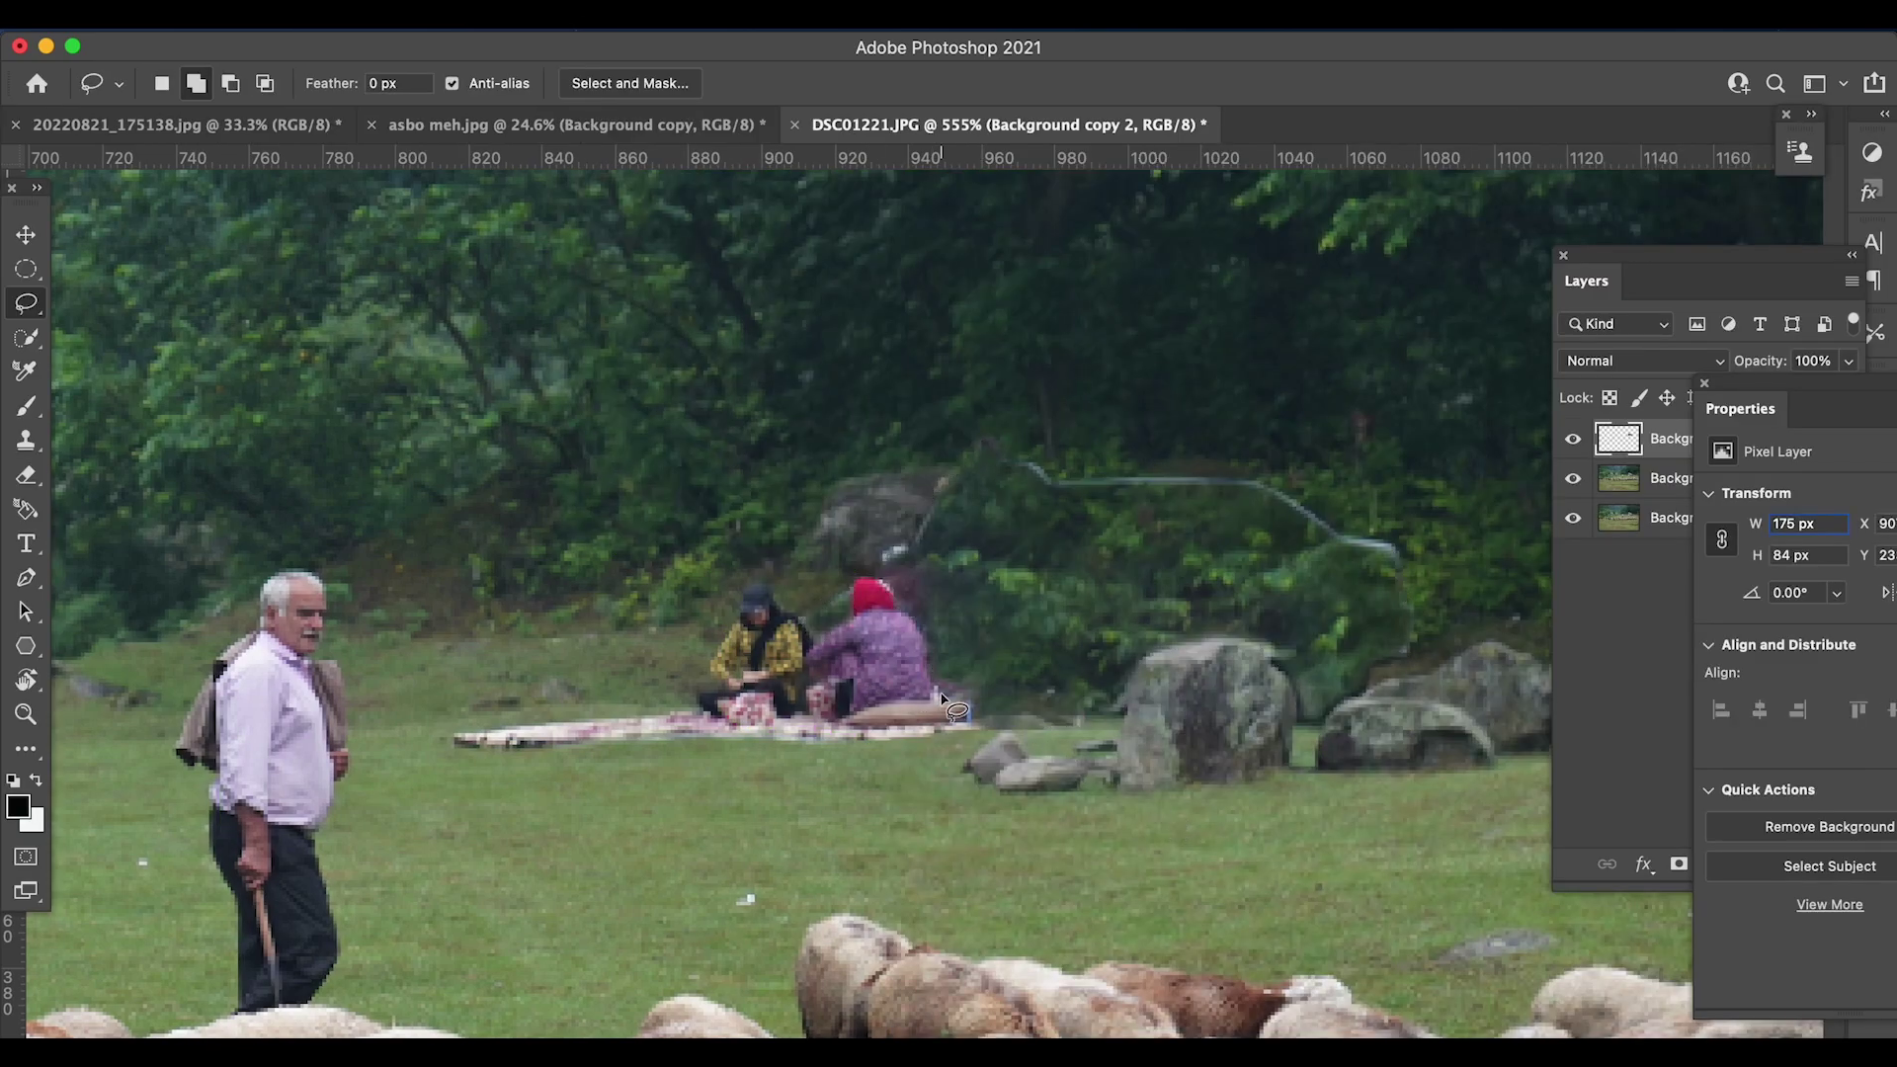
- Stamp all visible layers into a new merged Layer 1
scroll(939, 697, up, 2)
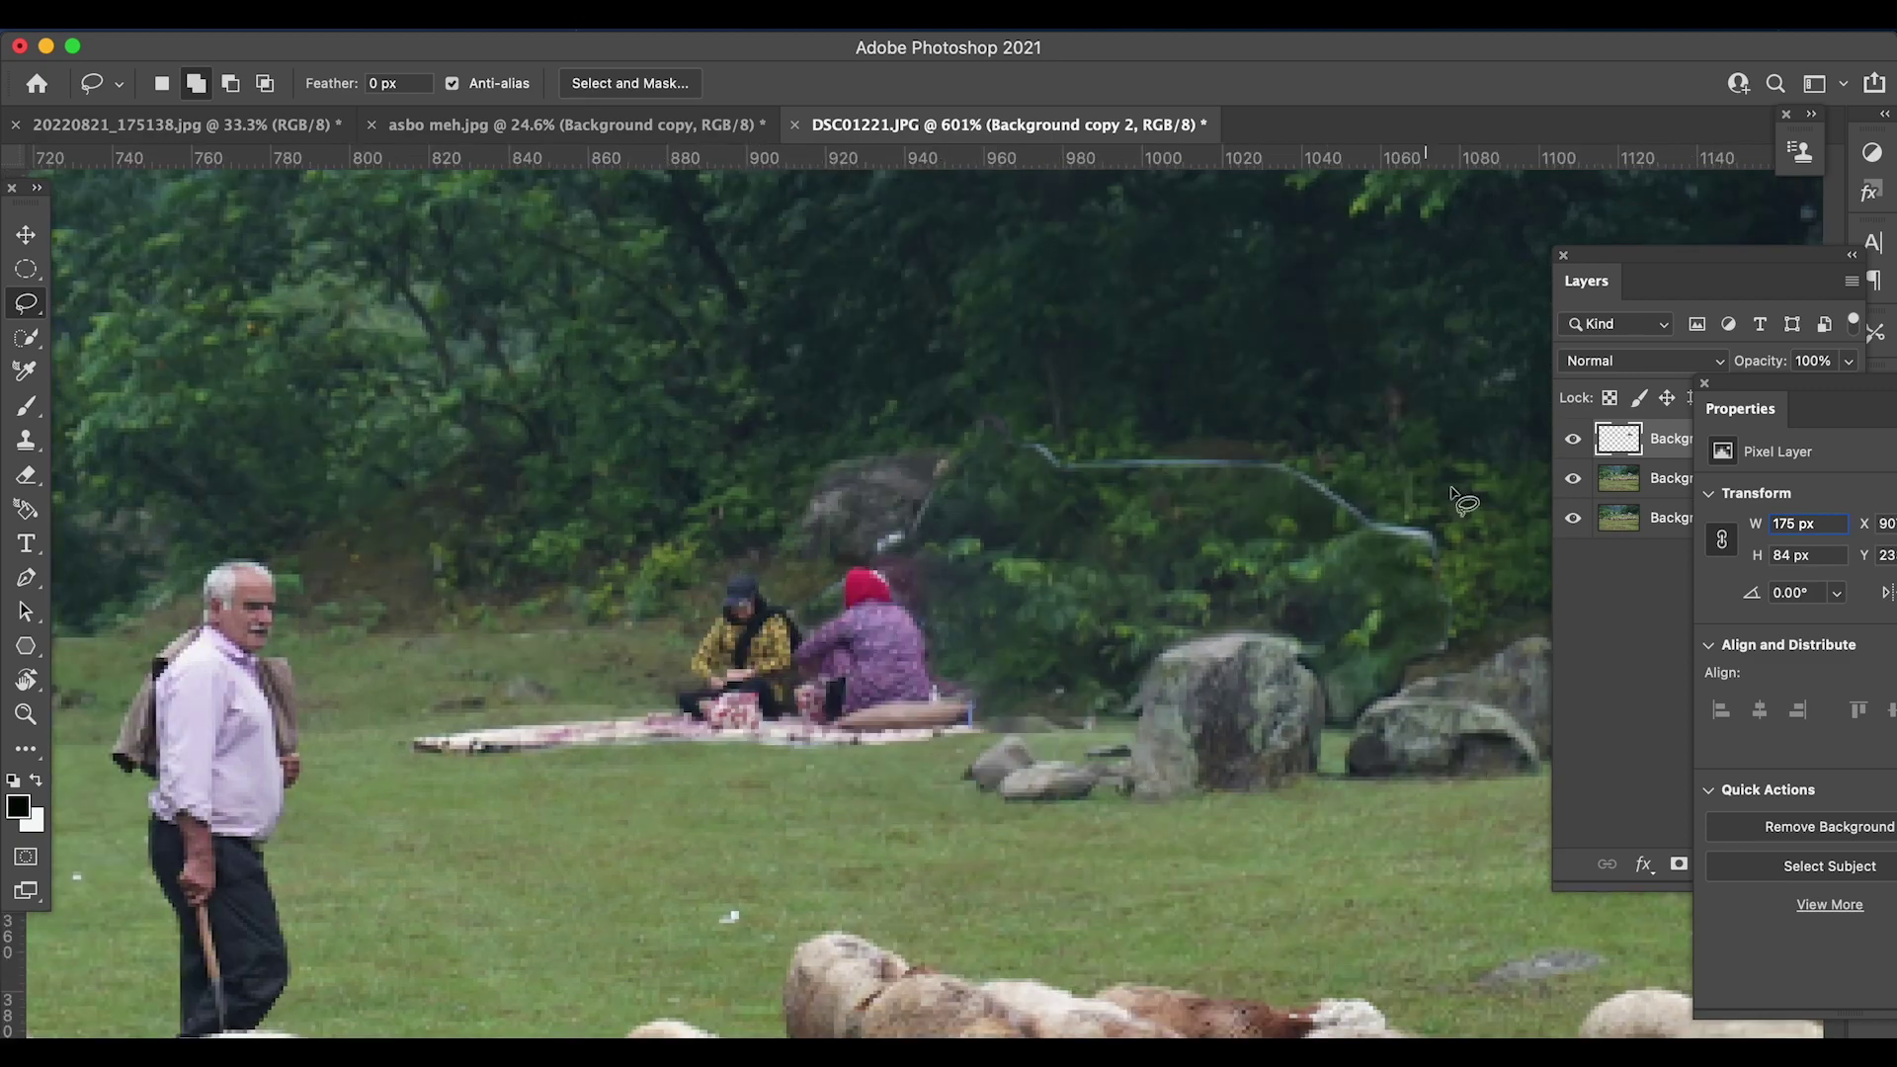
key(super+alt+shift+e)
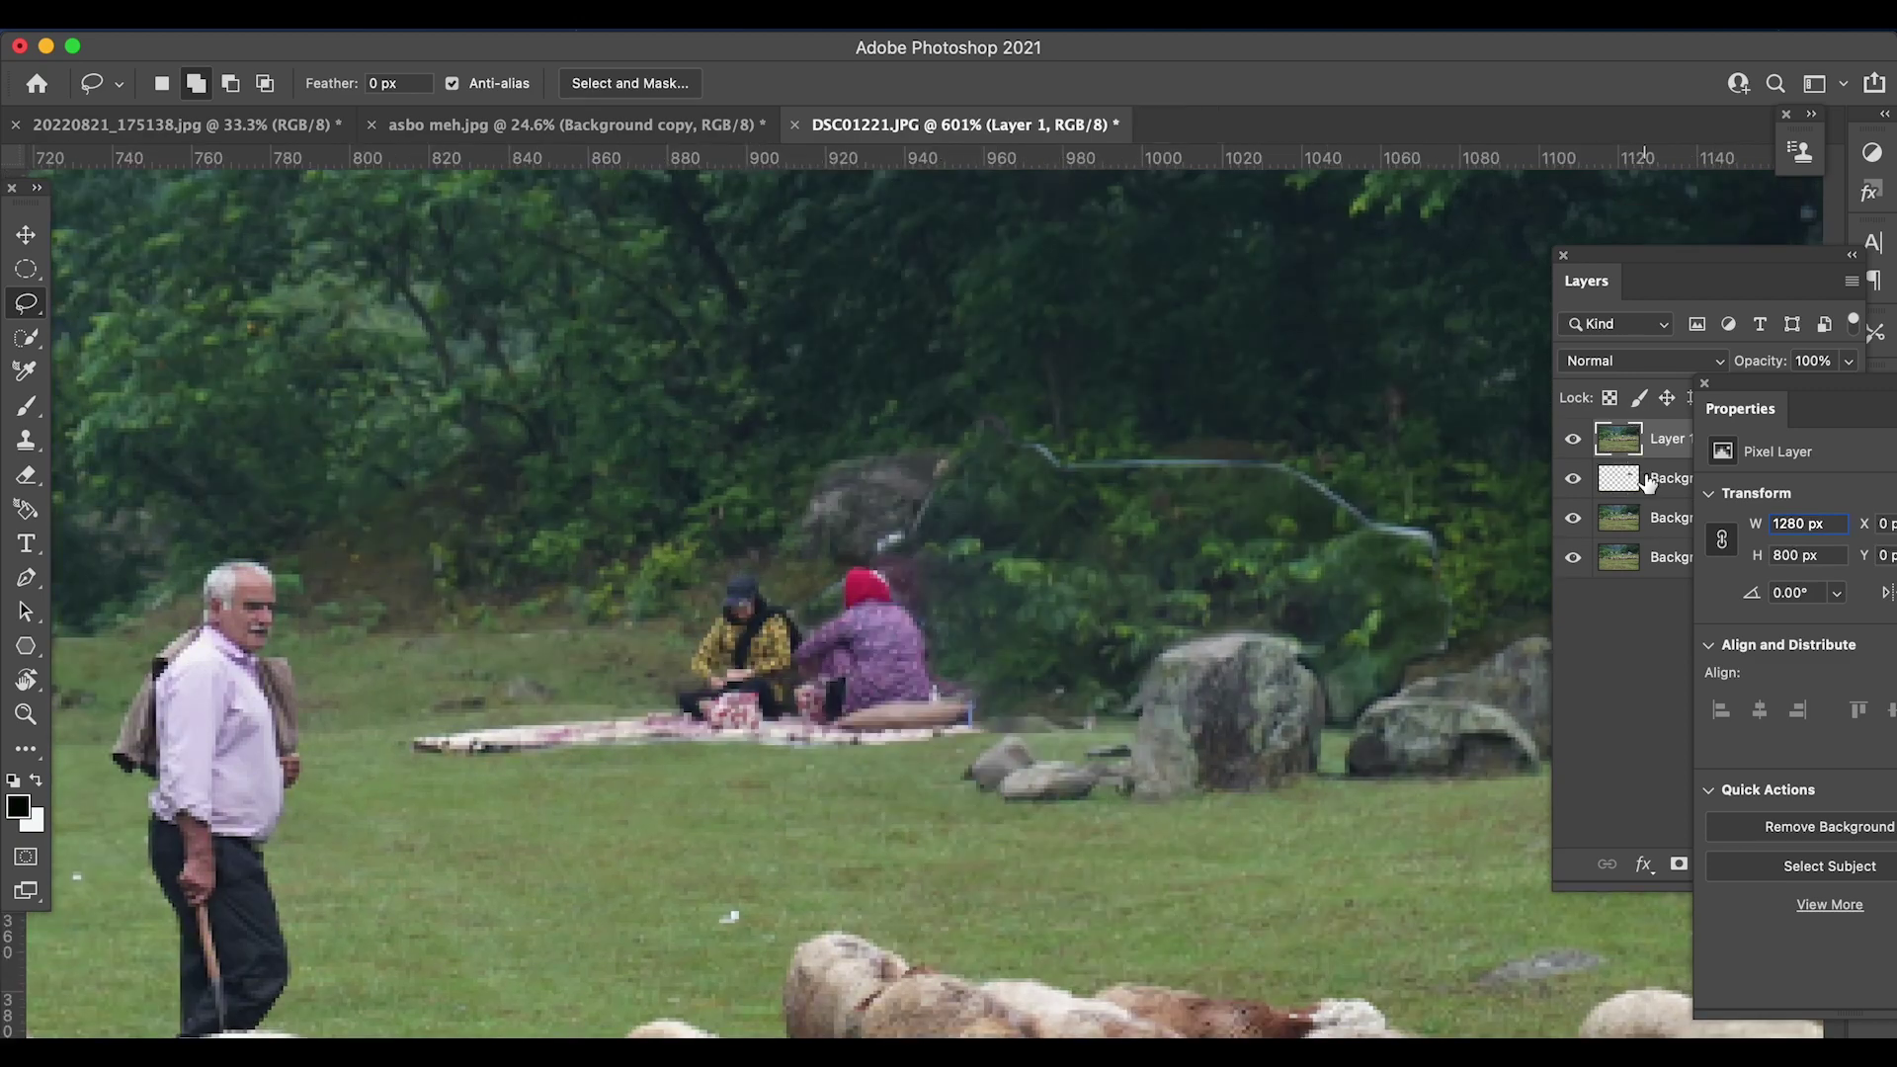
click(1704, 383)
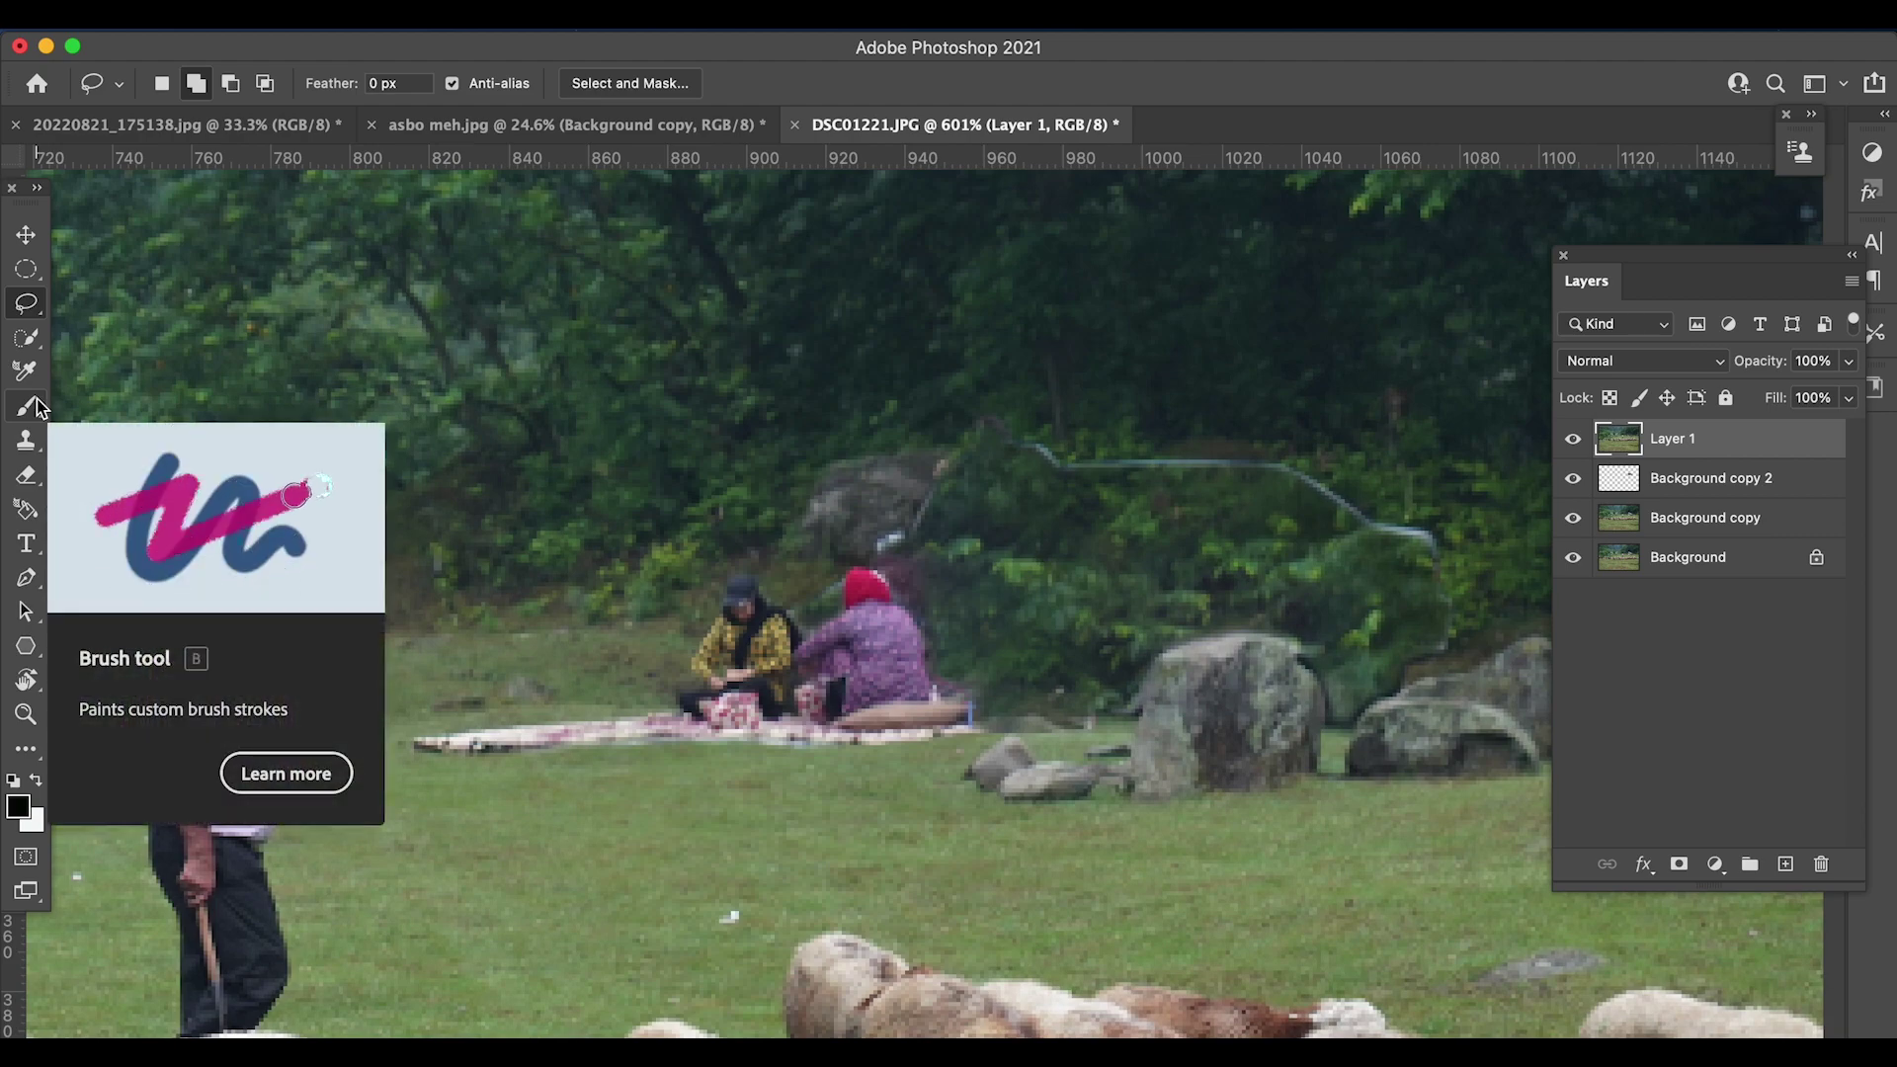
- Set the Spot Healing Brush to 0% hardness and 37 px size
key(j)
right_click(212, 246)
drag(173, 215, 44, 216)
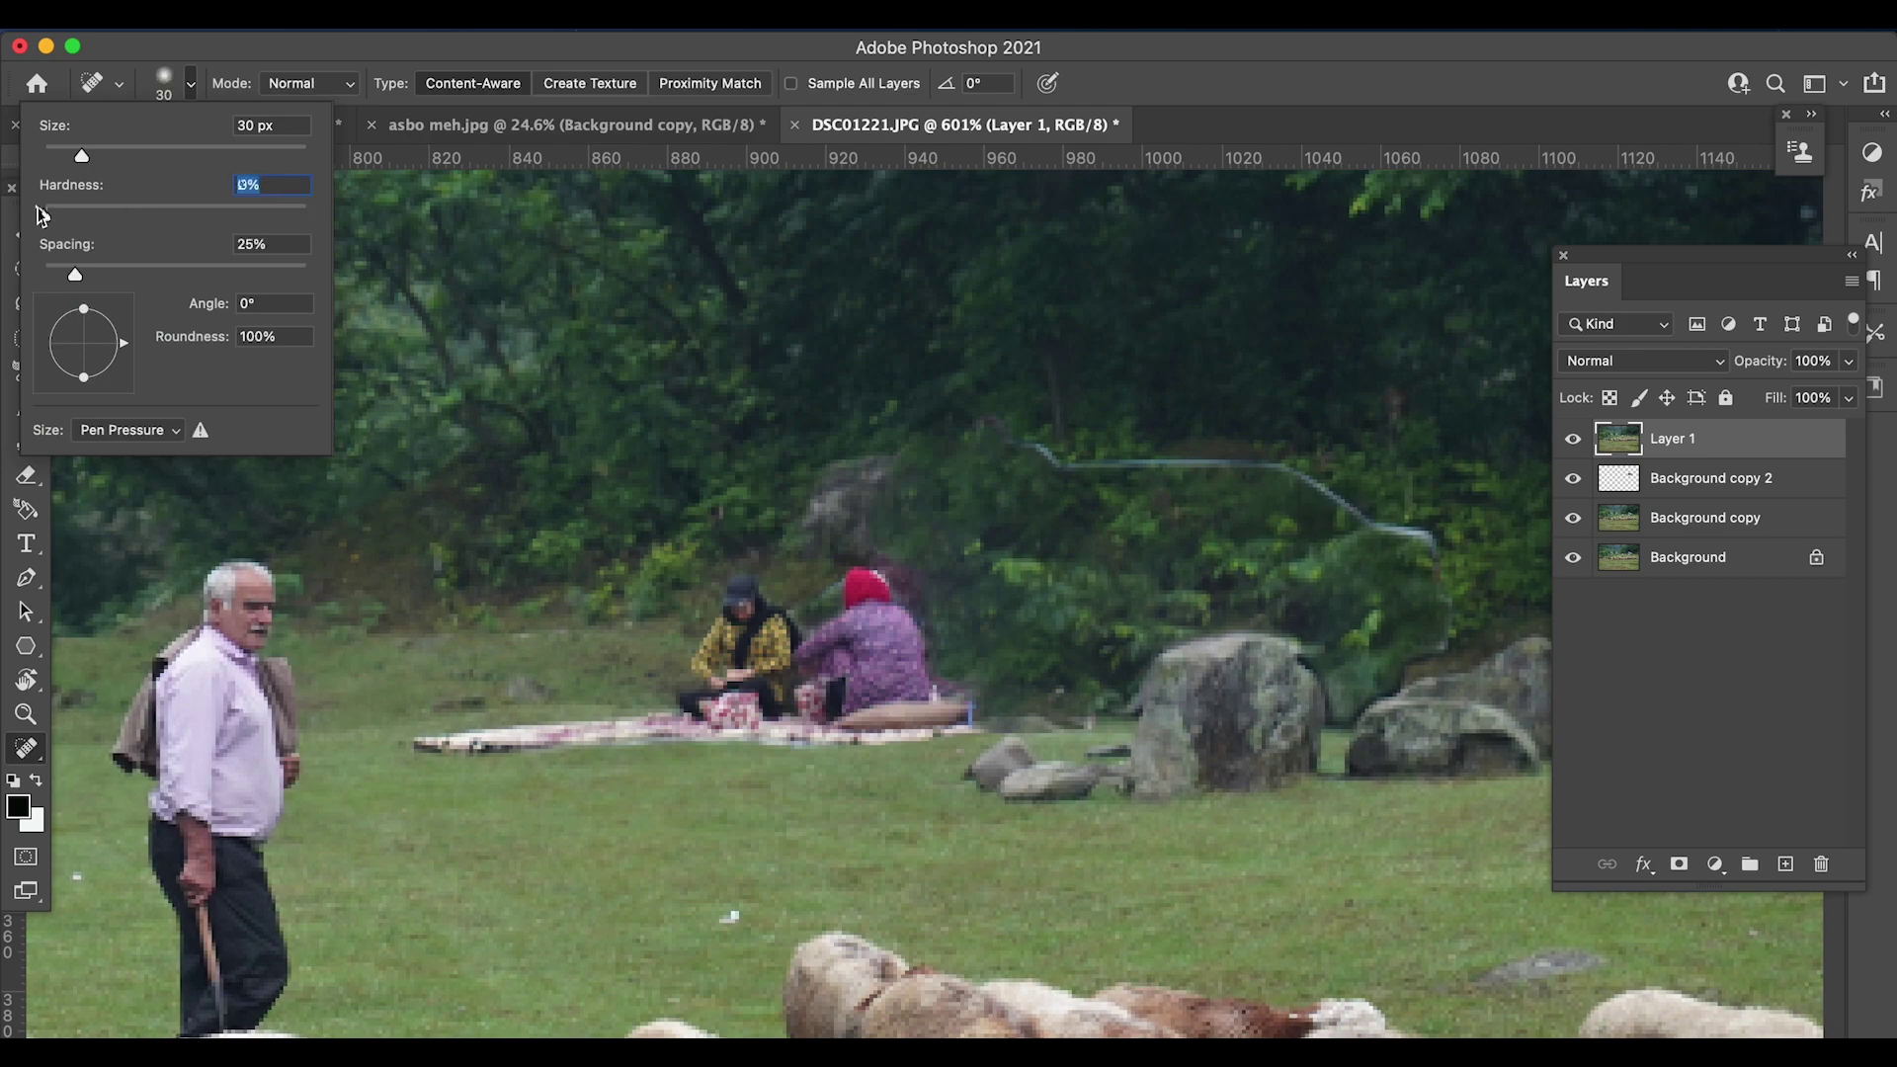
drag(55, 125, 196, 188)
text(37)
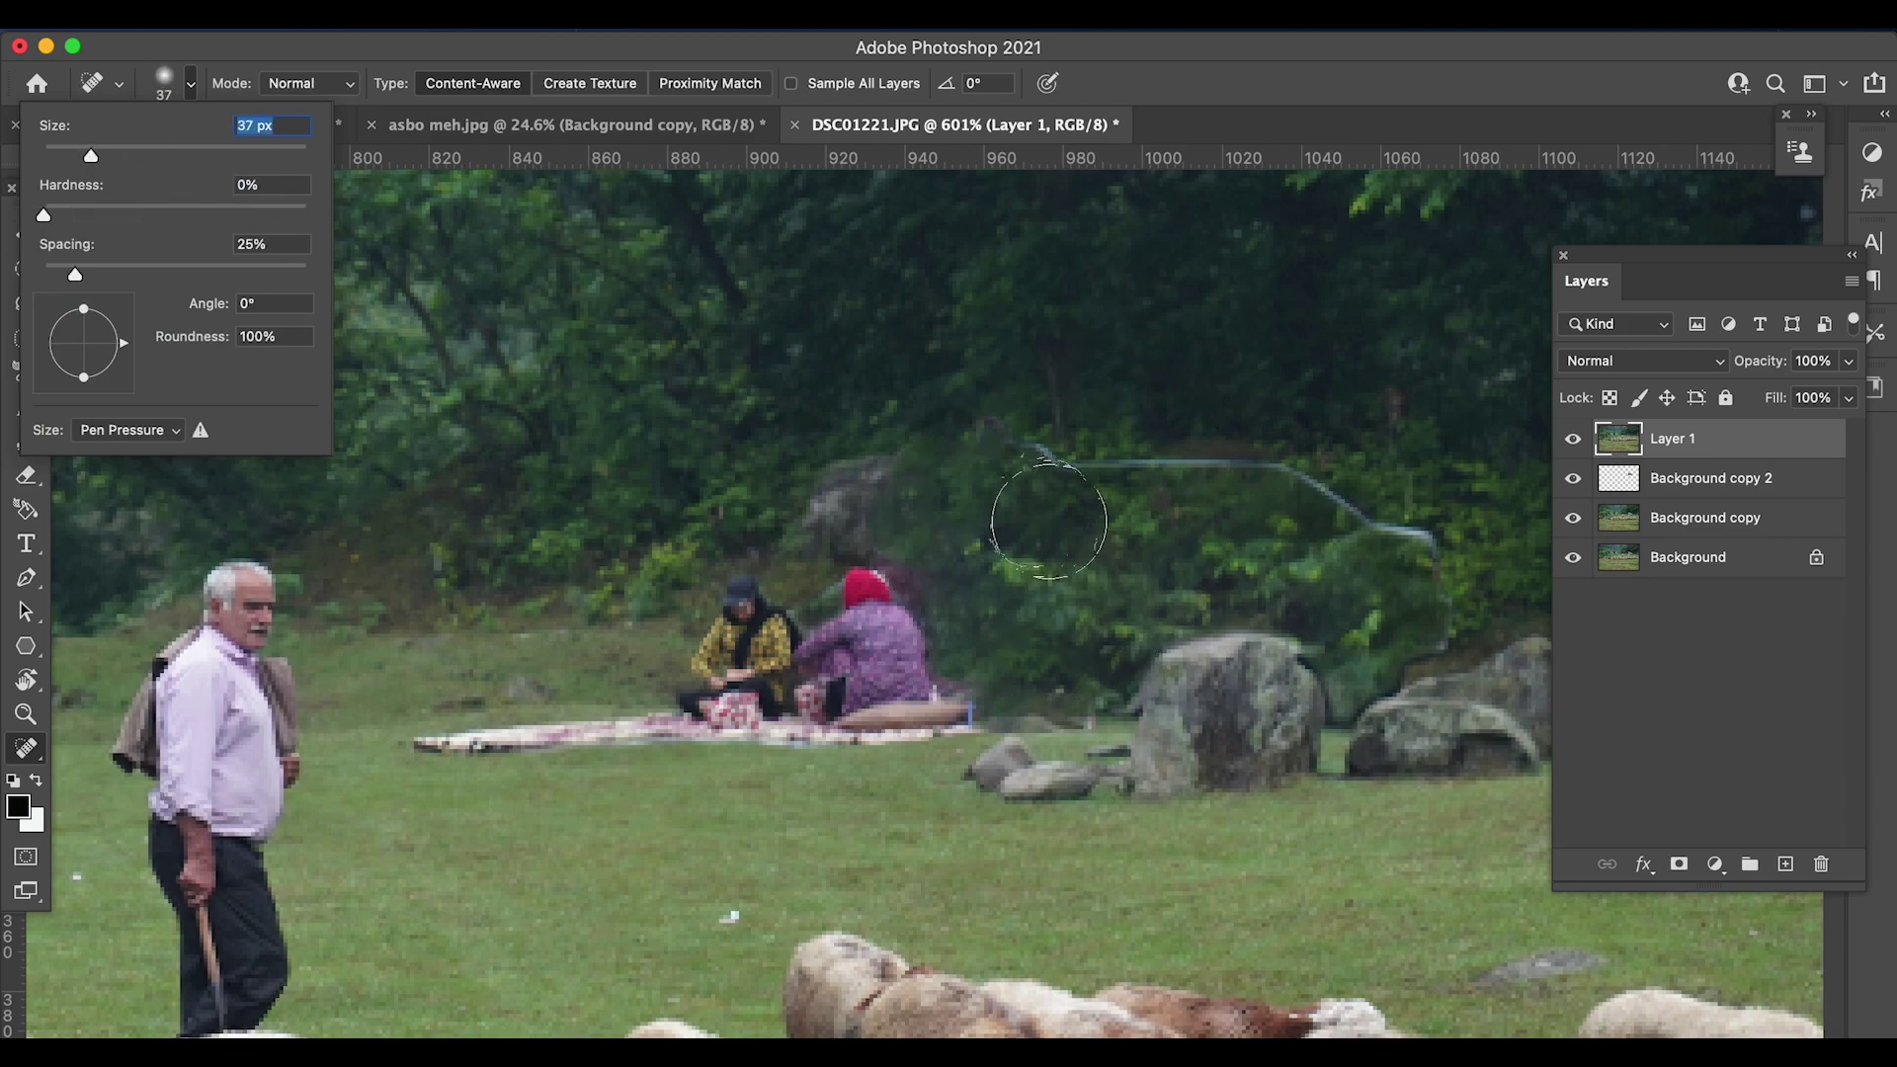
key(Return)
- Heal the grey streak across the foliage and the dark seams beside the seated women
mouse_move(988, 435)
mouse_down()
mouse_move(1084, 474)
mouse_move(1430, 540)
mouse_move(1444, 606)
mouse_move(1393, 665)
mouse_move(1414, 678)
mouse_move(1351, 796)
mouse_up()
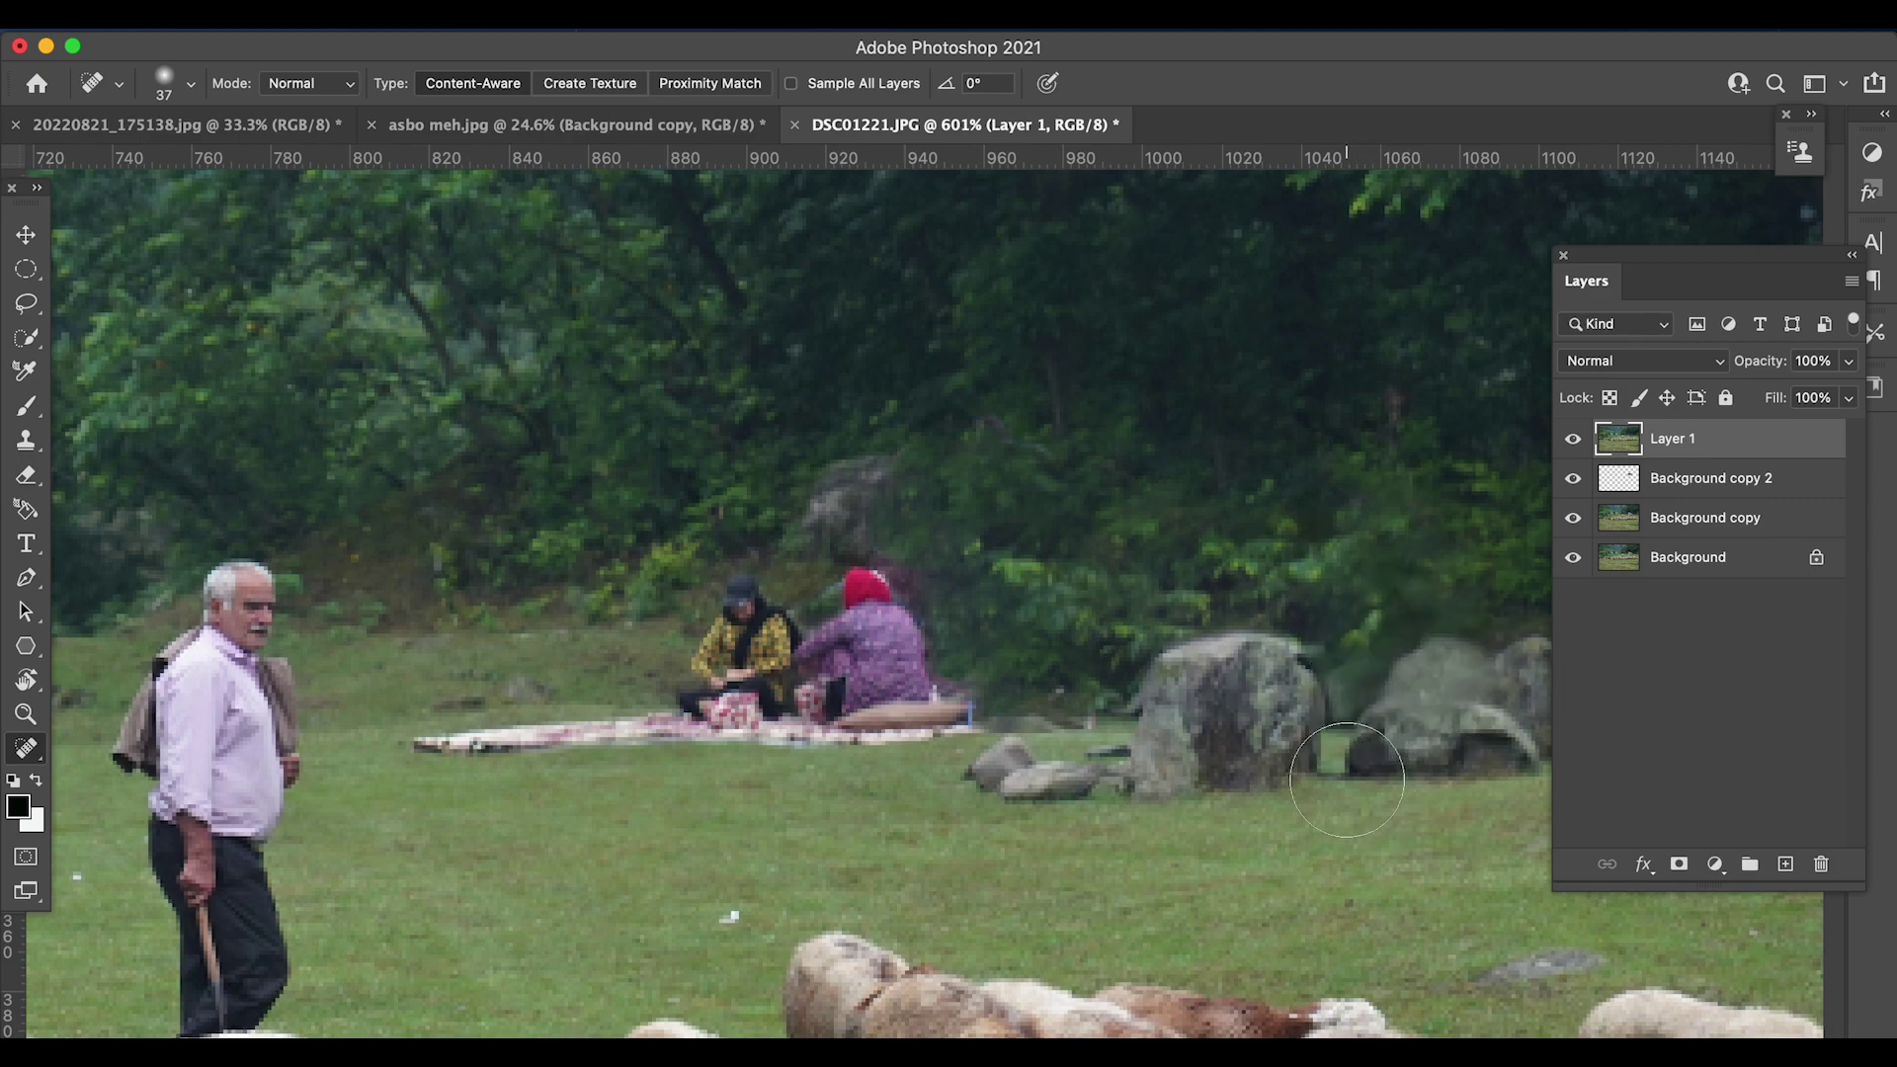
mouse_move(944, 553)
mouse_down()
mouse_move(975, 635)
mouse_move(957, 599)
mouse_up()
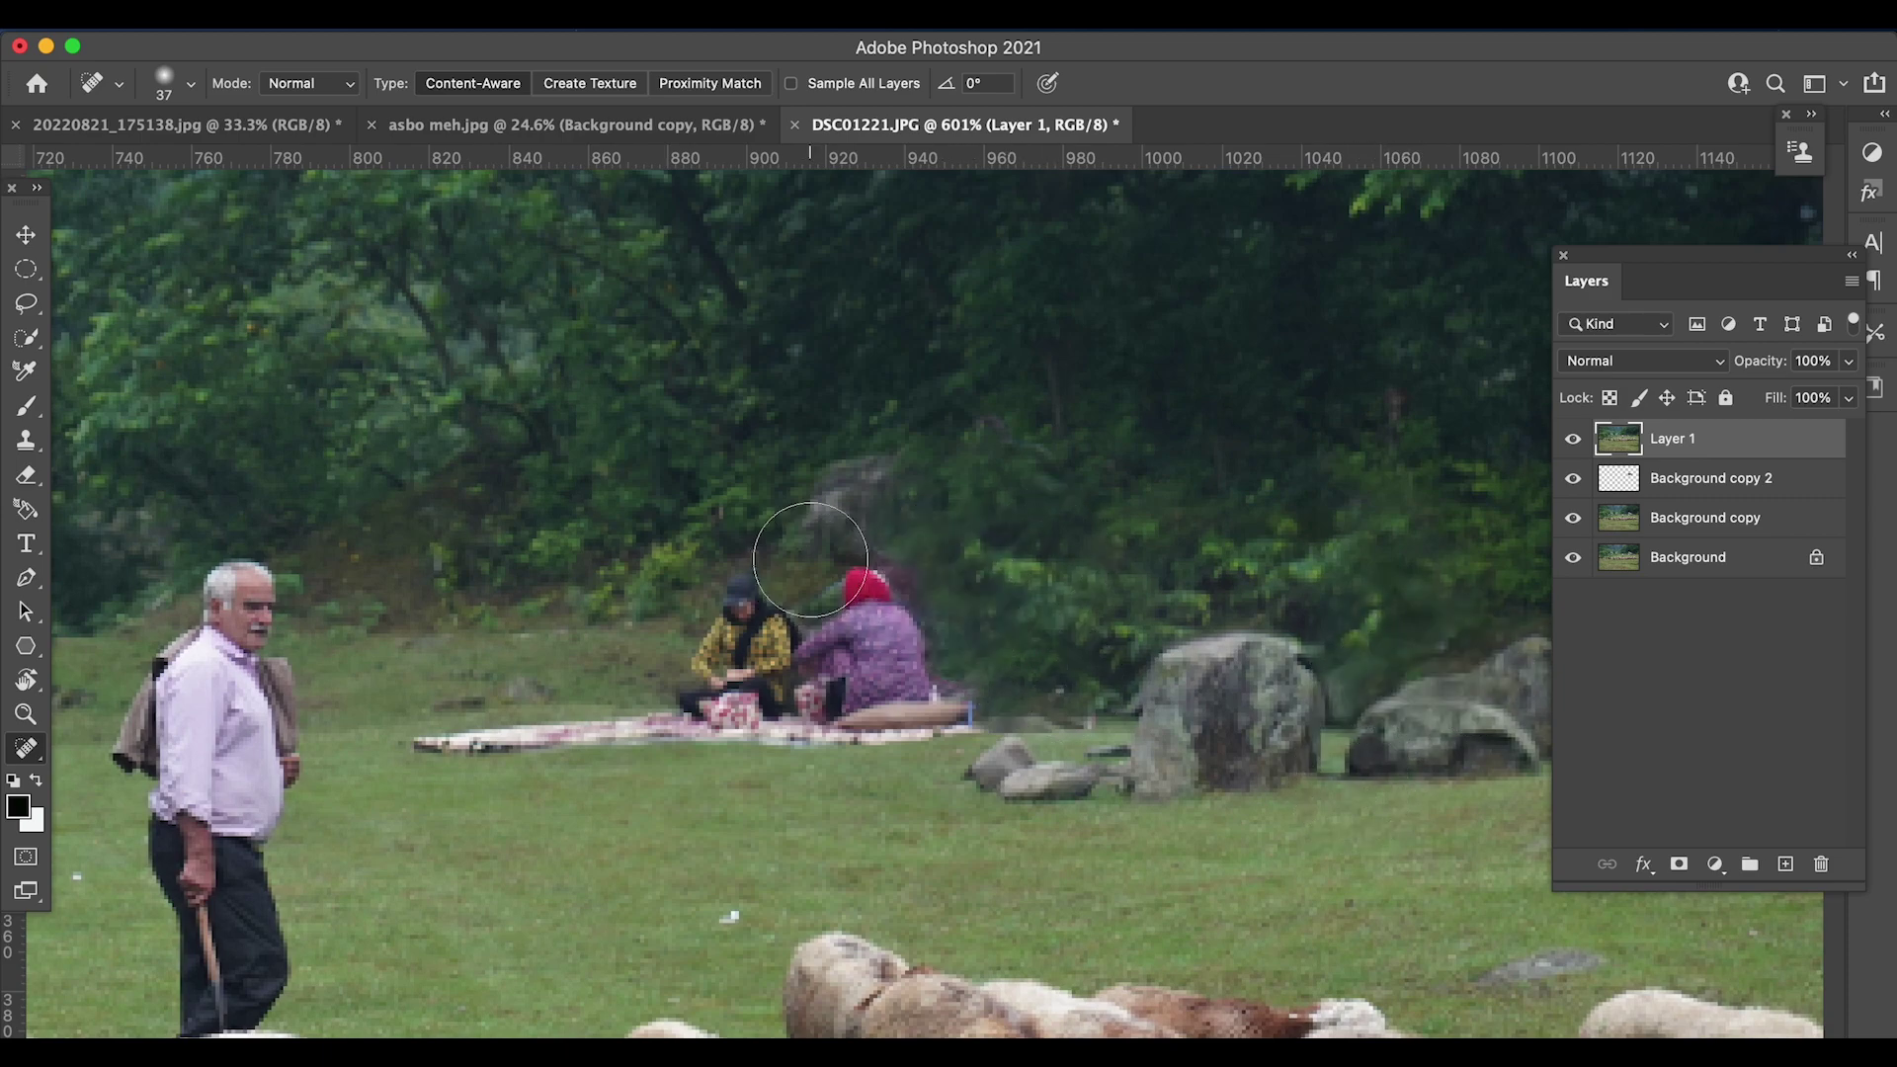
key(bracketleft)
key(bracketleft)
key(bracketleft)
key(bracketleft)
key(bracketleft)
key(bracketleft)
key(bracketleft)
drag(798, 618, 835, 604)
click(887, 565)
scroll(1096, 678, down, 3)
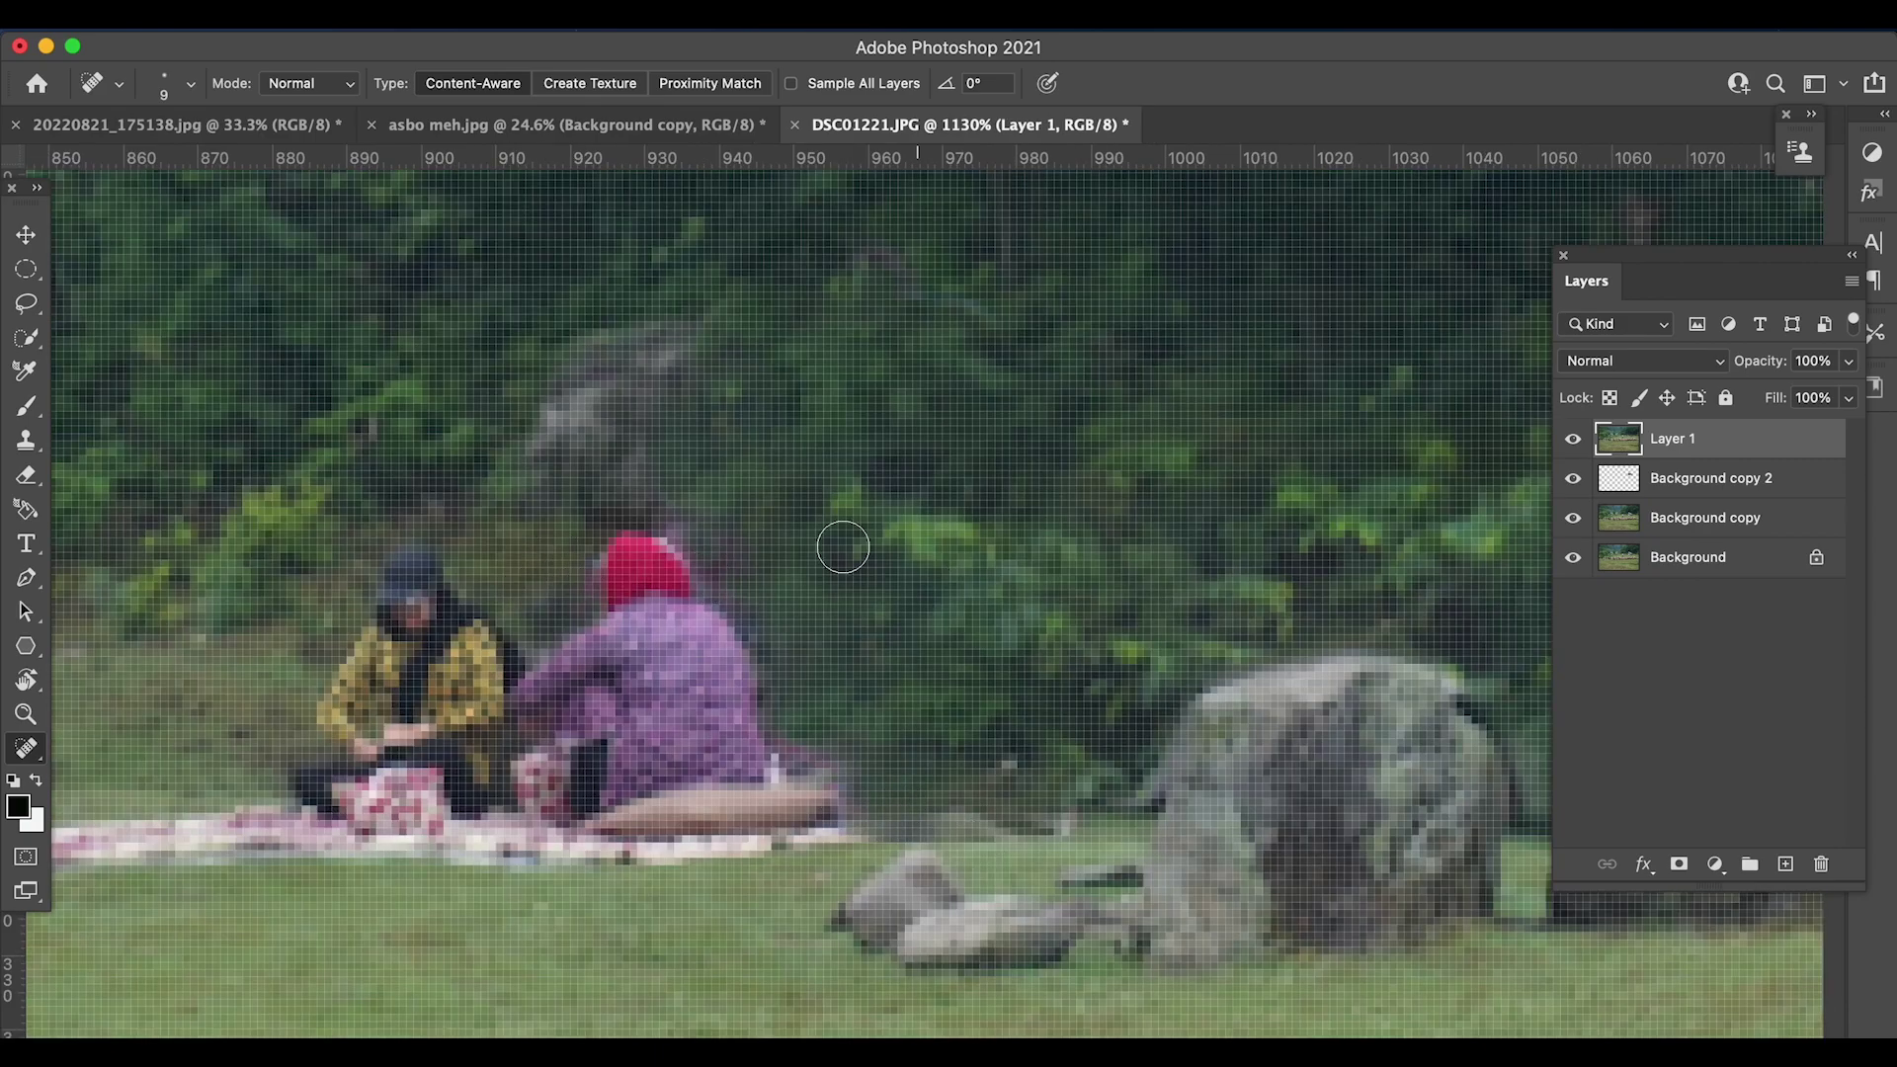
scroll(1002, 628, down, 3)
scroll(1001, 628, up, 2)
scroll(1002, 629, up, 2)
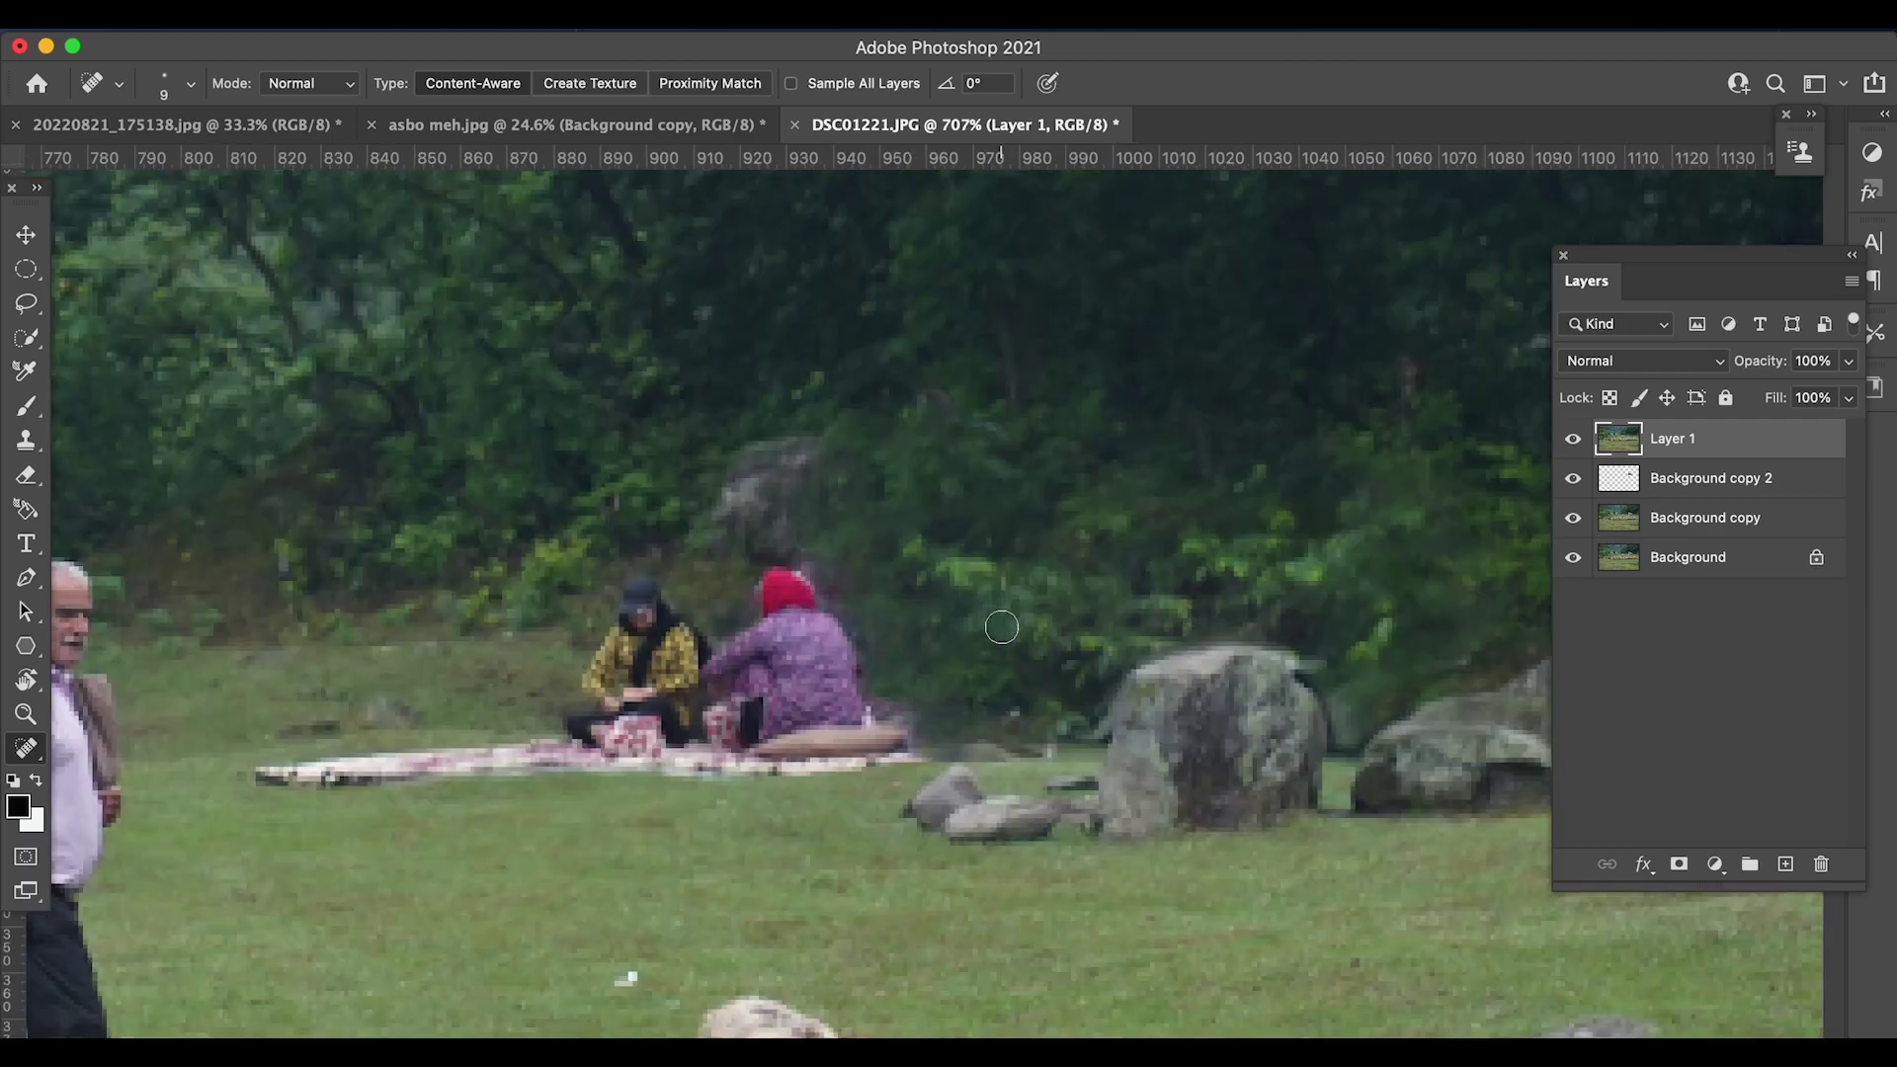
scroll(1001, 627, down, 2)
scroll(1223, 678, up, 5)
scroll(1057, 666, down, 3)
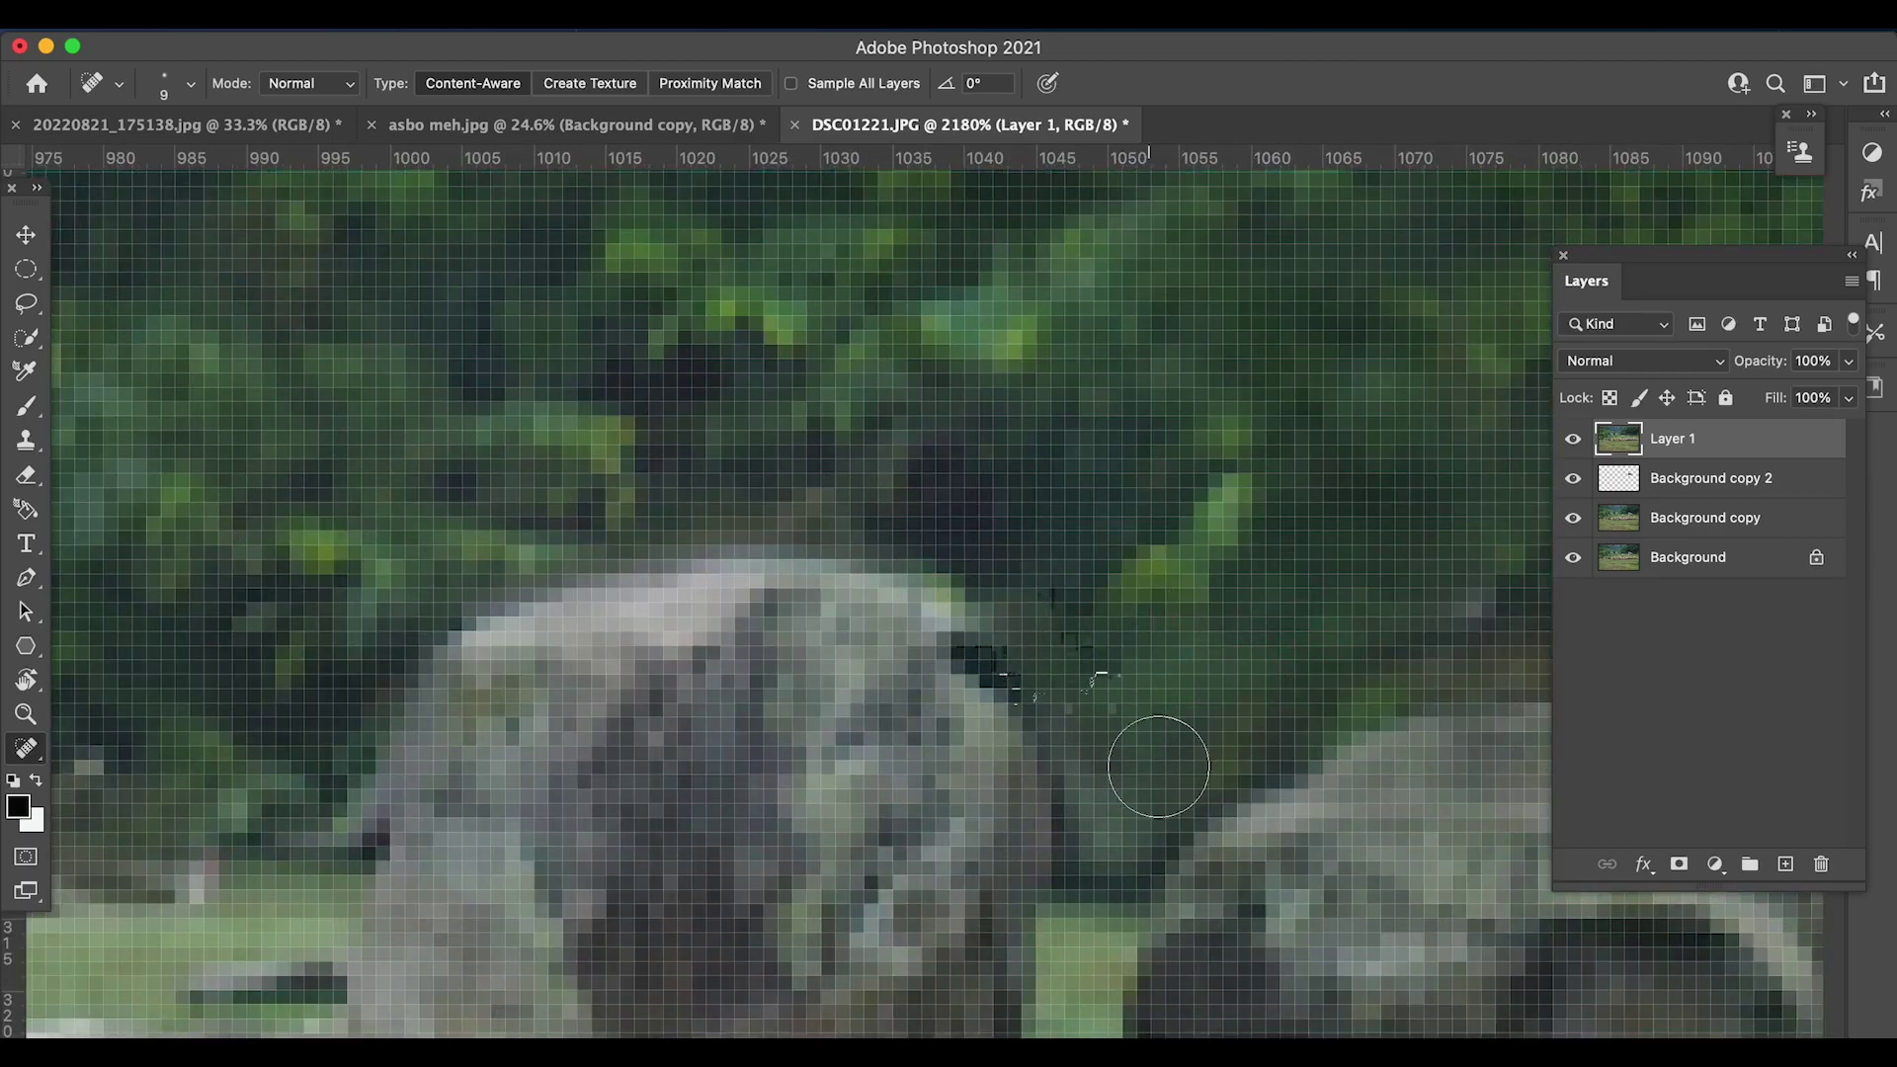
scroll(1156, 762, up, 3)
scroll(1321, 669, down, 3)
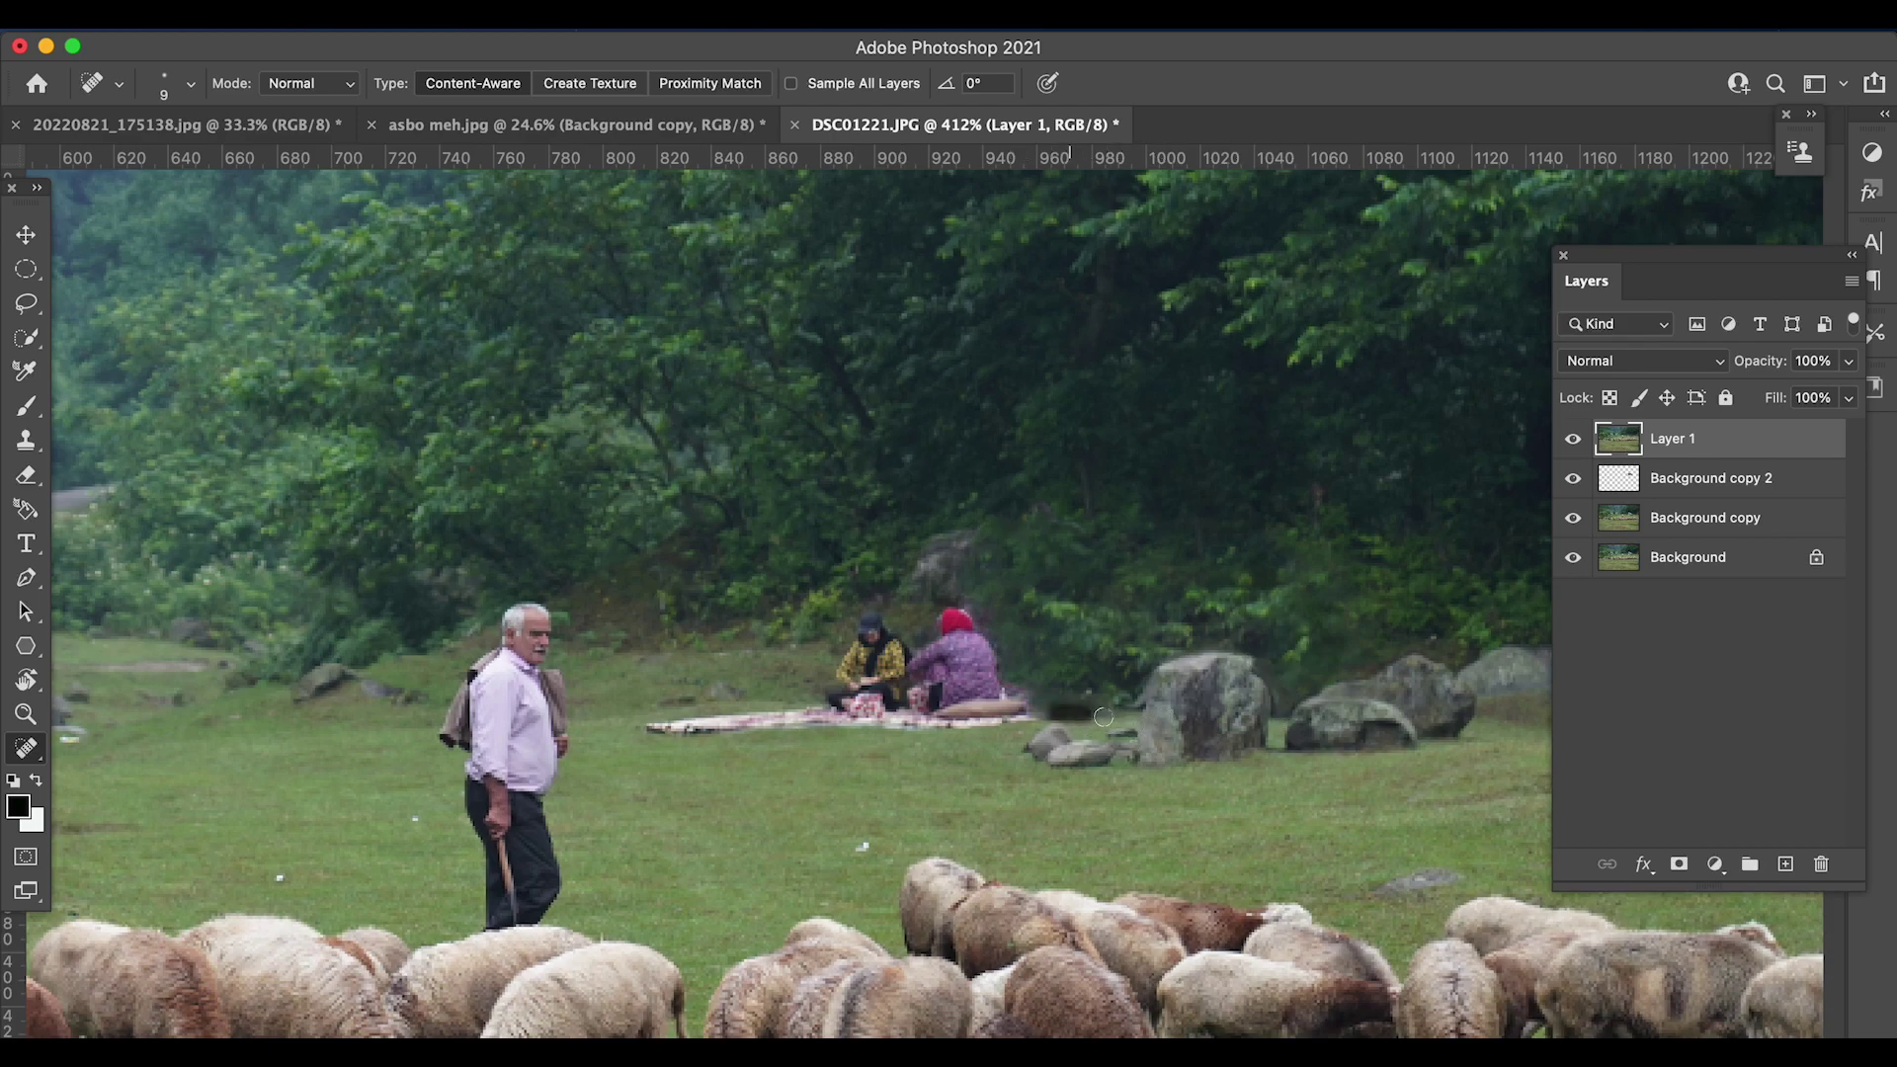
scroll(1091, 717, down, 3)
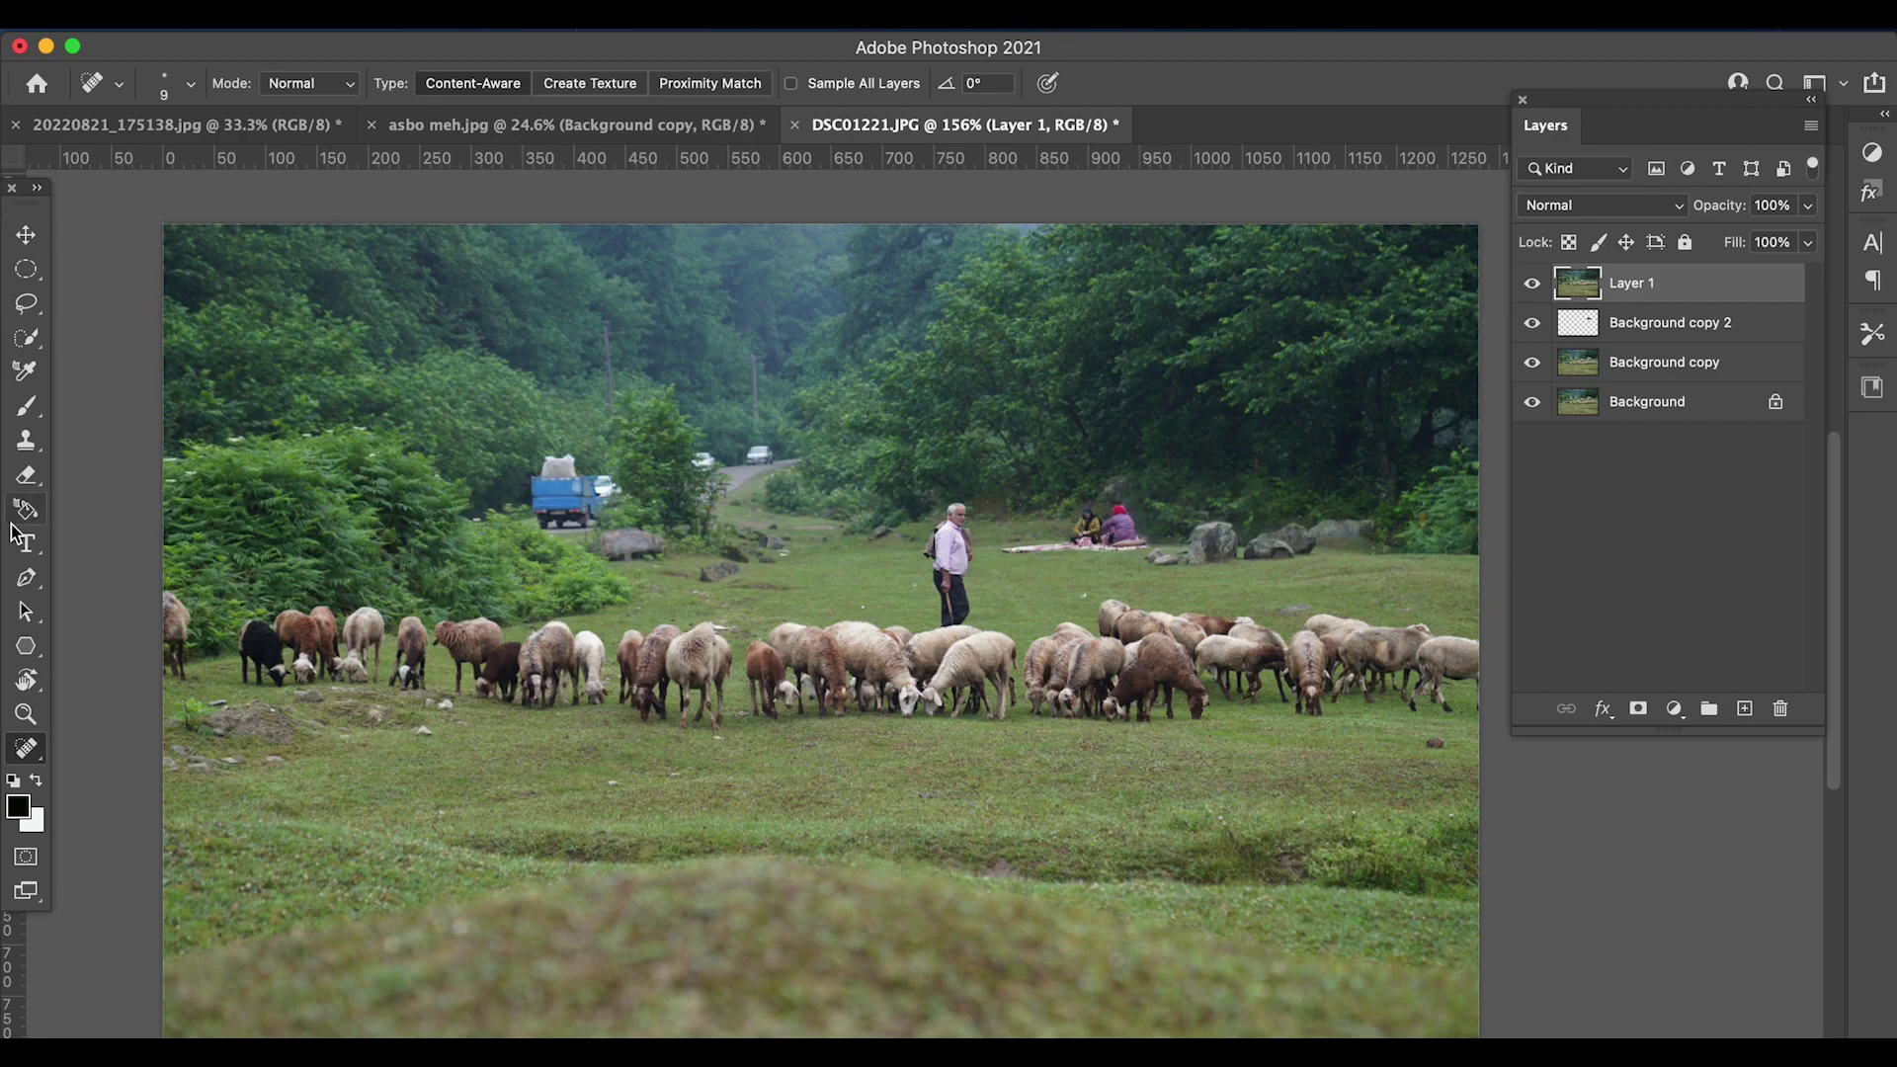
- Lasso the distant blue truck and open Content-Aware Fill to preview its removal
key(l)
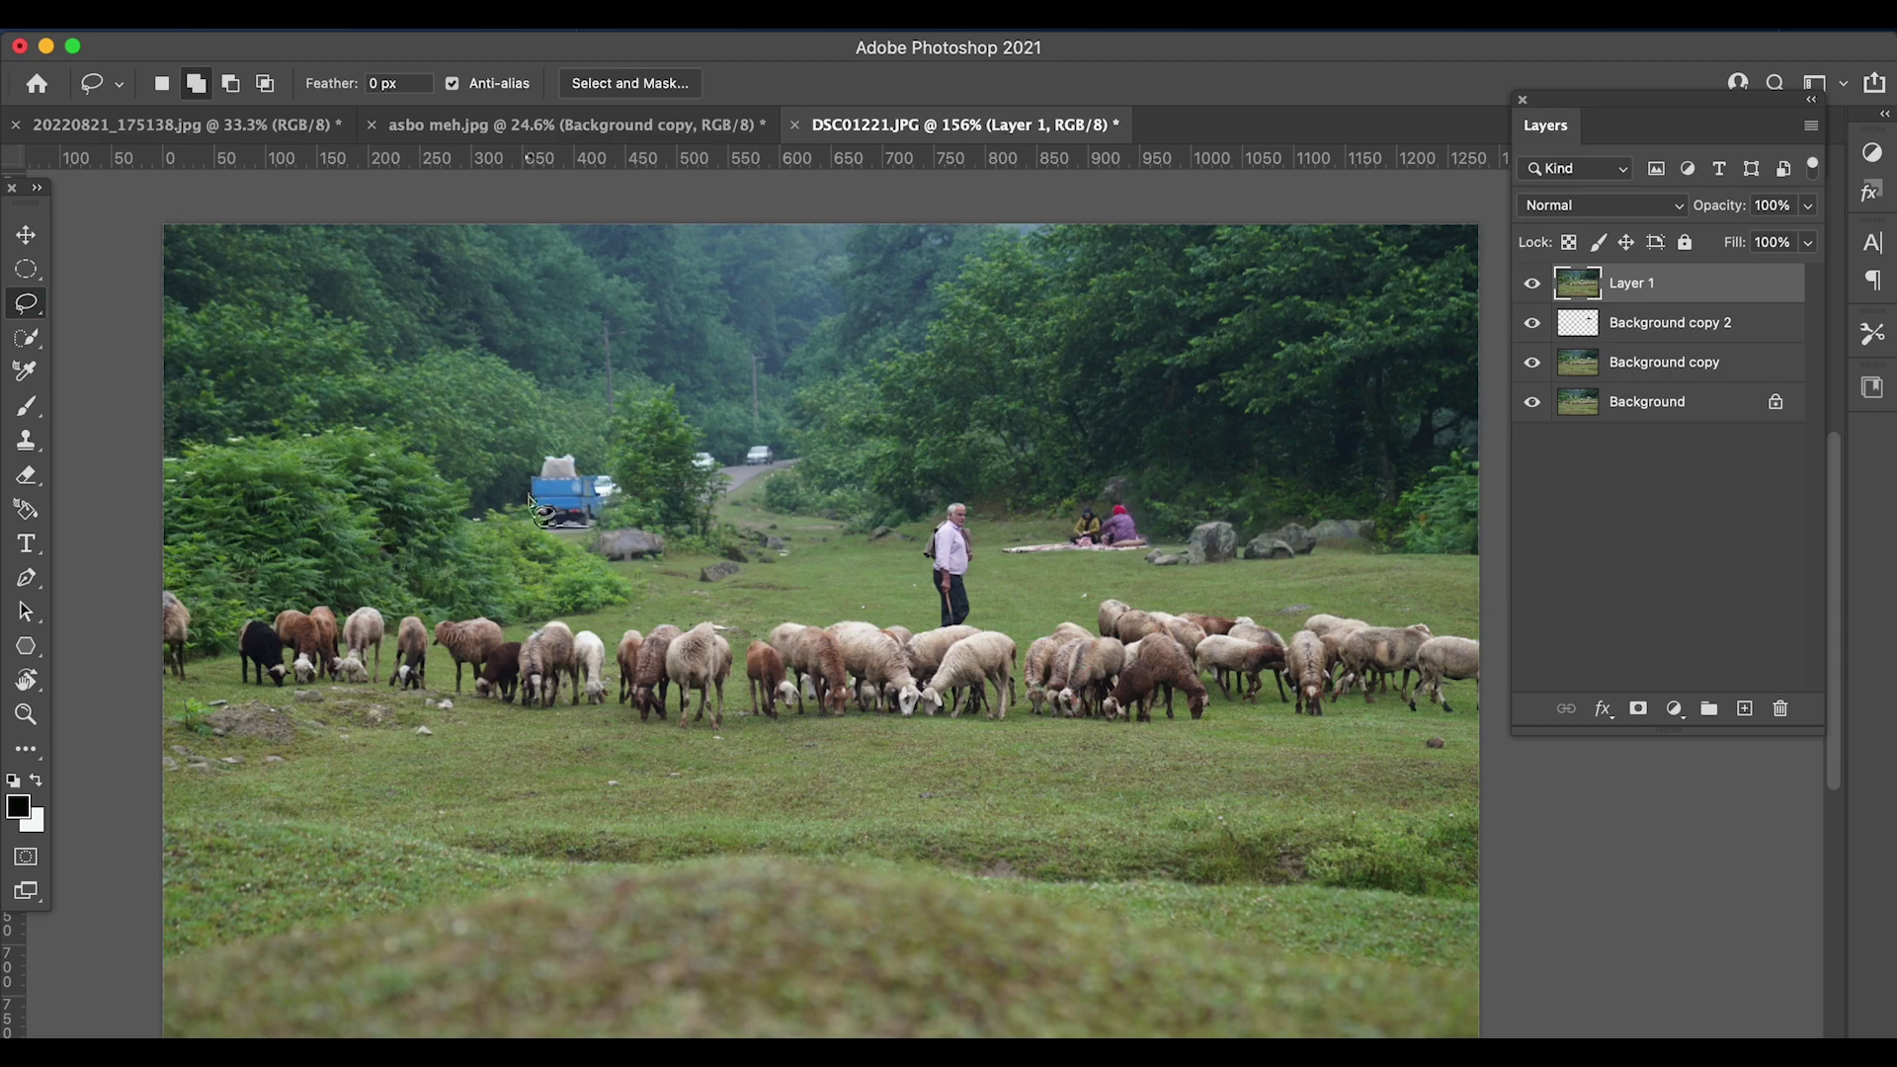
mouse_move(542, 466)
mouse_down()
mouse_move(578, 457)
mouse_move(624, 492)
mouse_move(601, 523)
mouse_move(542, 466)
mouse_up()
click(306, 29)
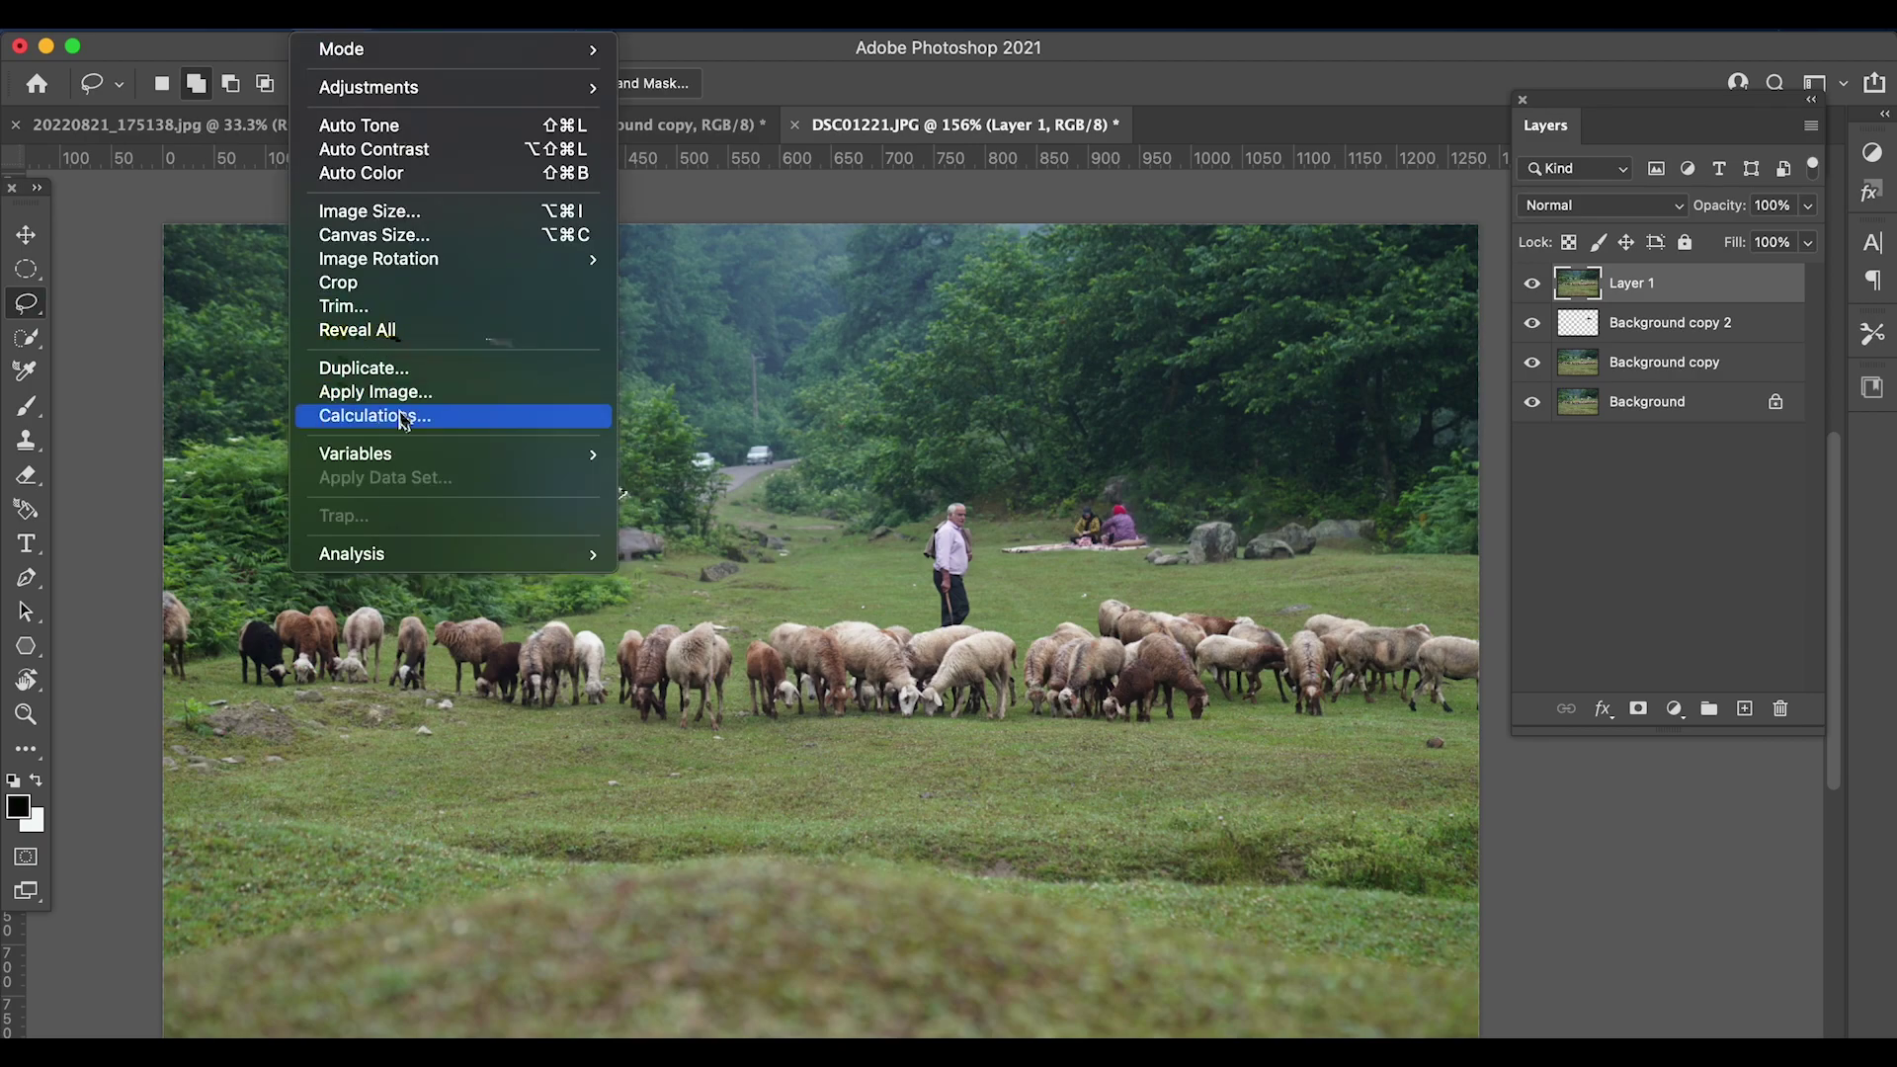
mouse_move(252, 25)
click(394, 463)
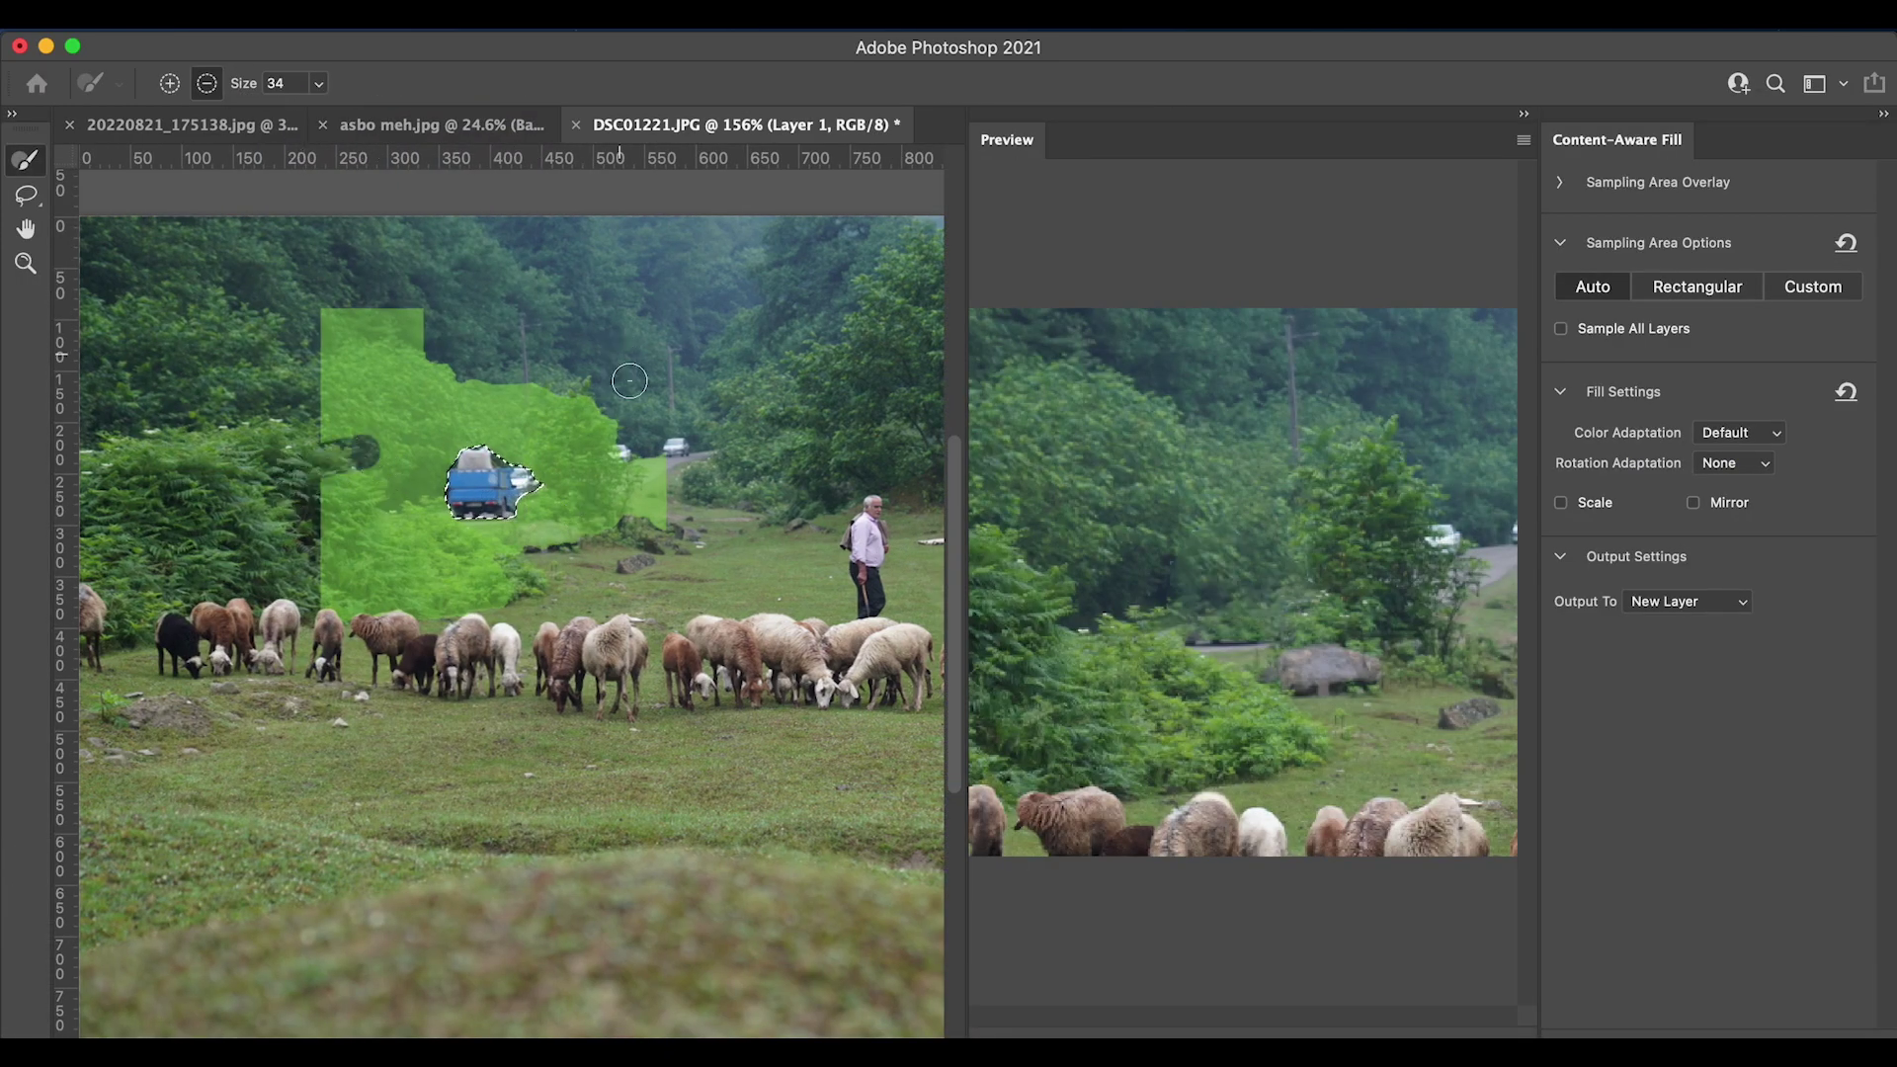
scroll(742, 478, up, 5)
scroll(742, 479, down, 6)
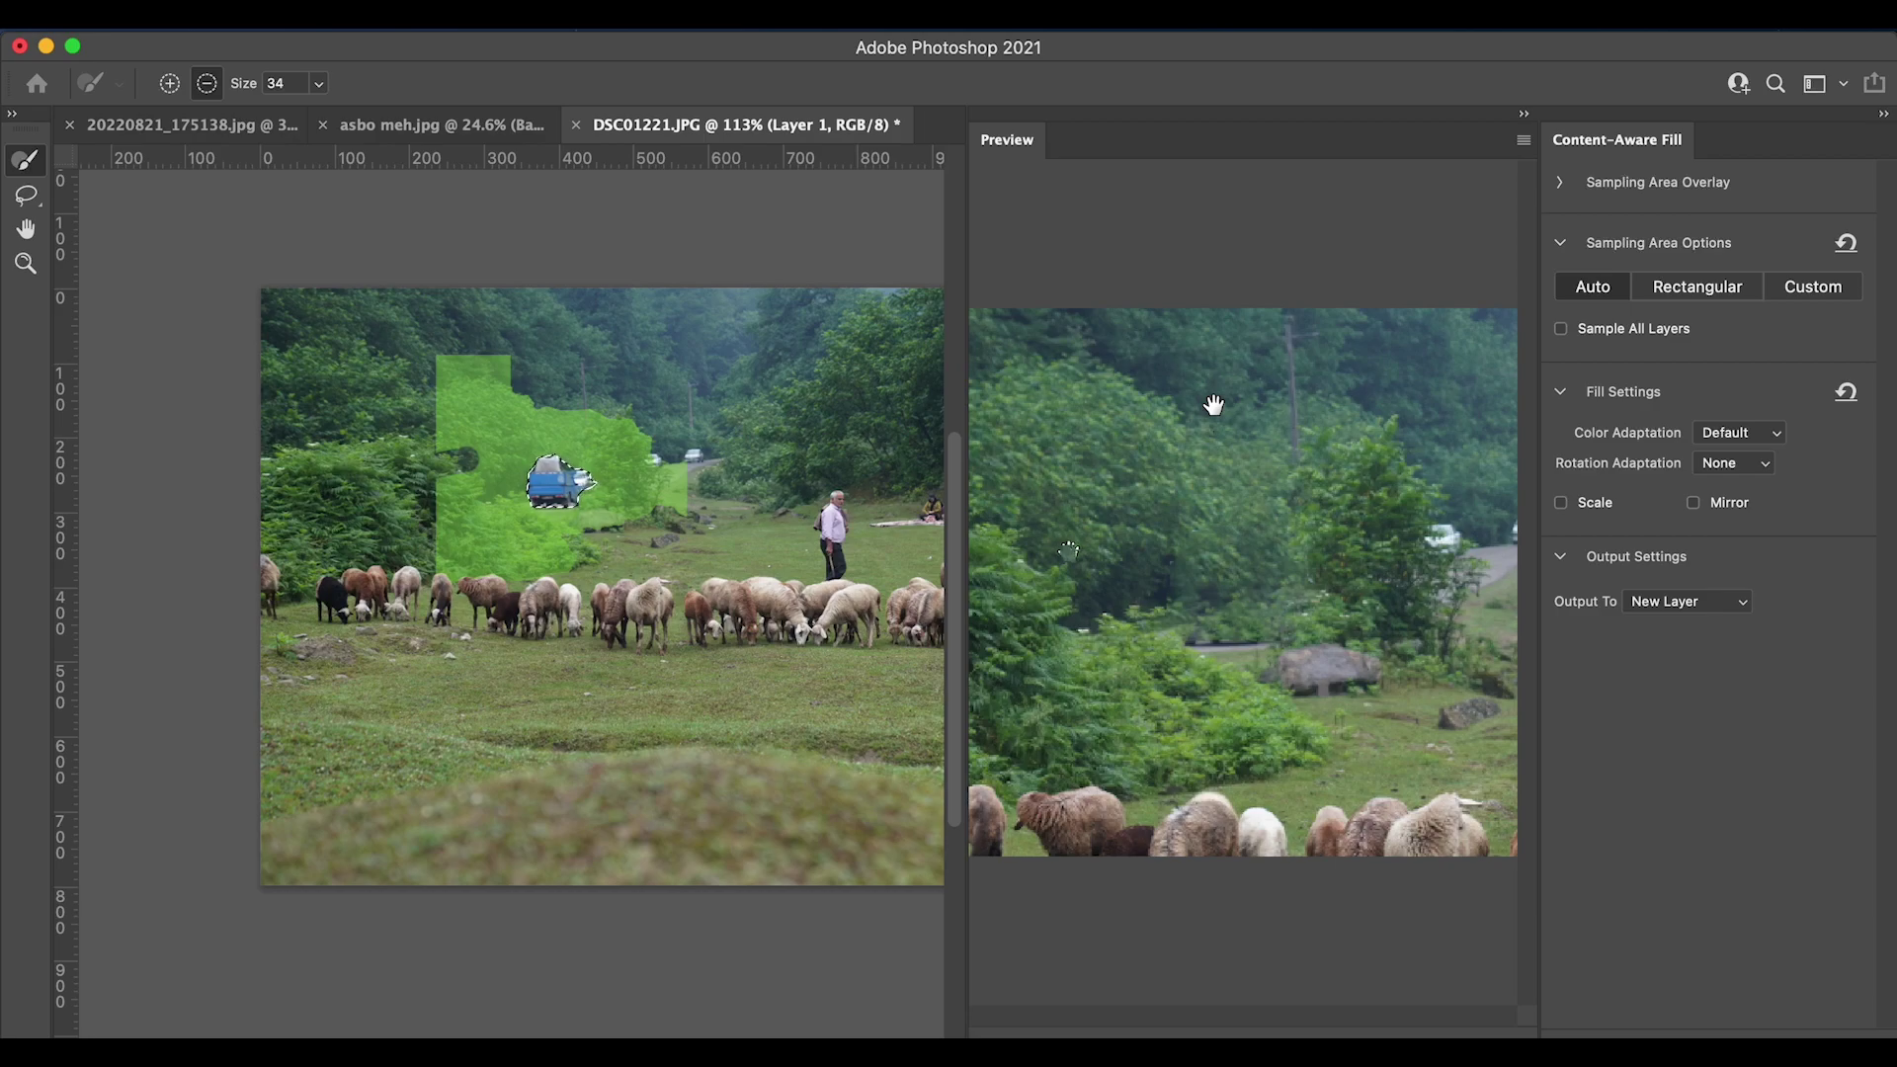
- Apply the truck fill, stamp visible layers into Layer 2, and deselect
key(Return)
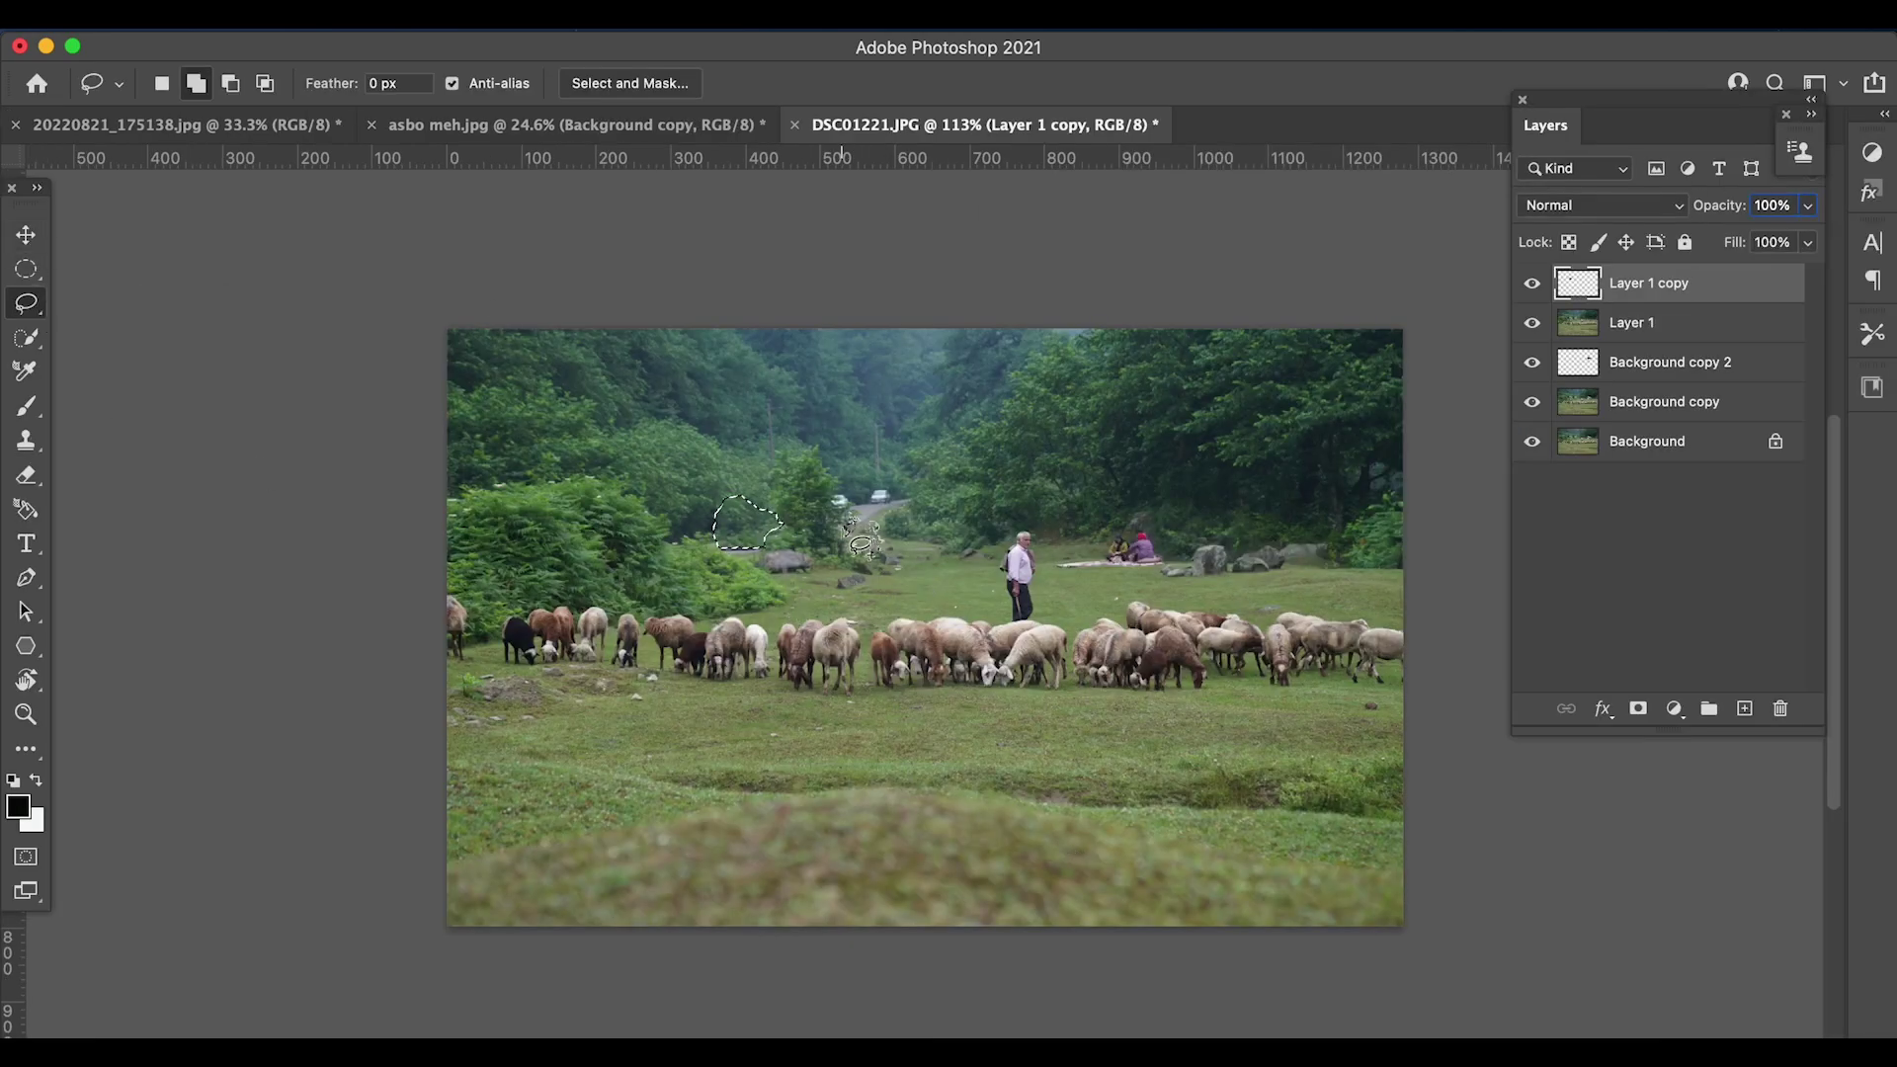
key(super+alt+shift+e)
key(super+d)
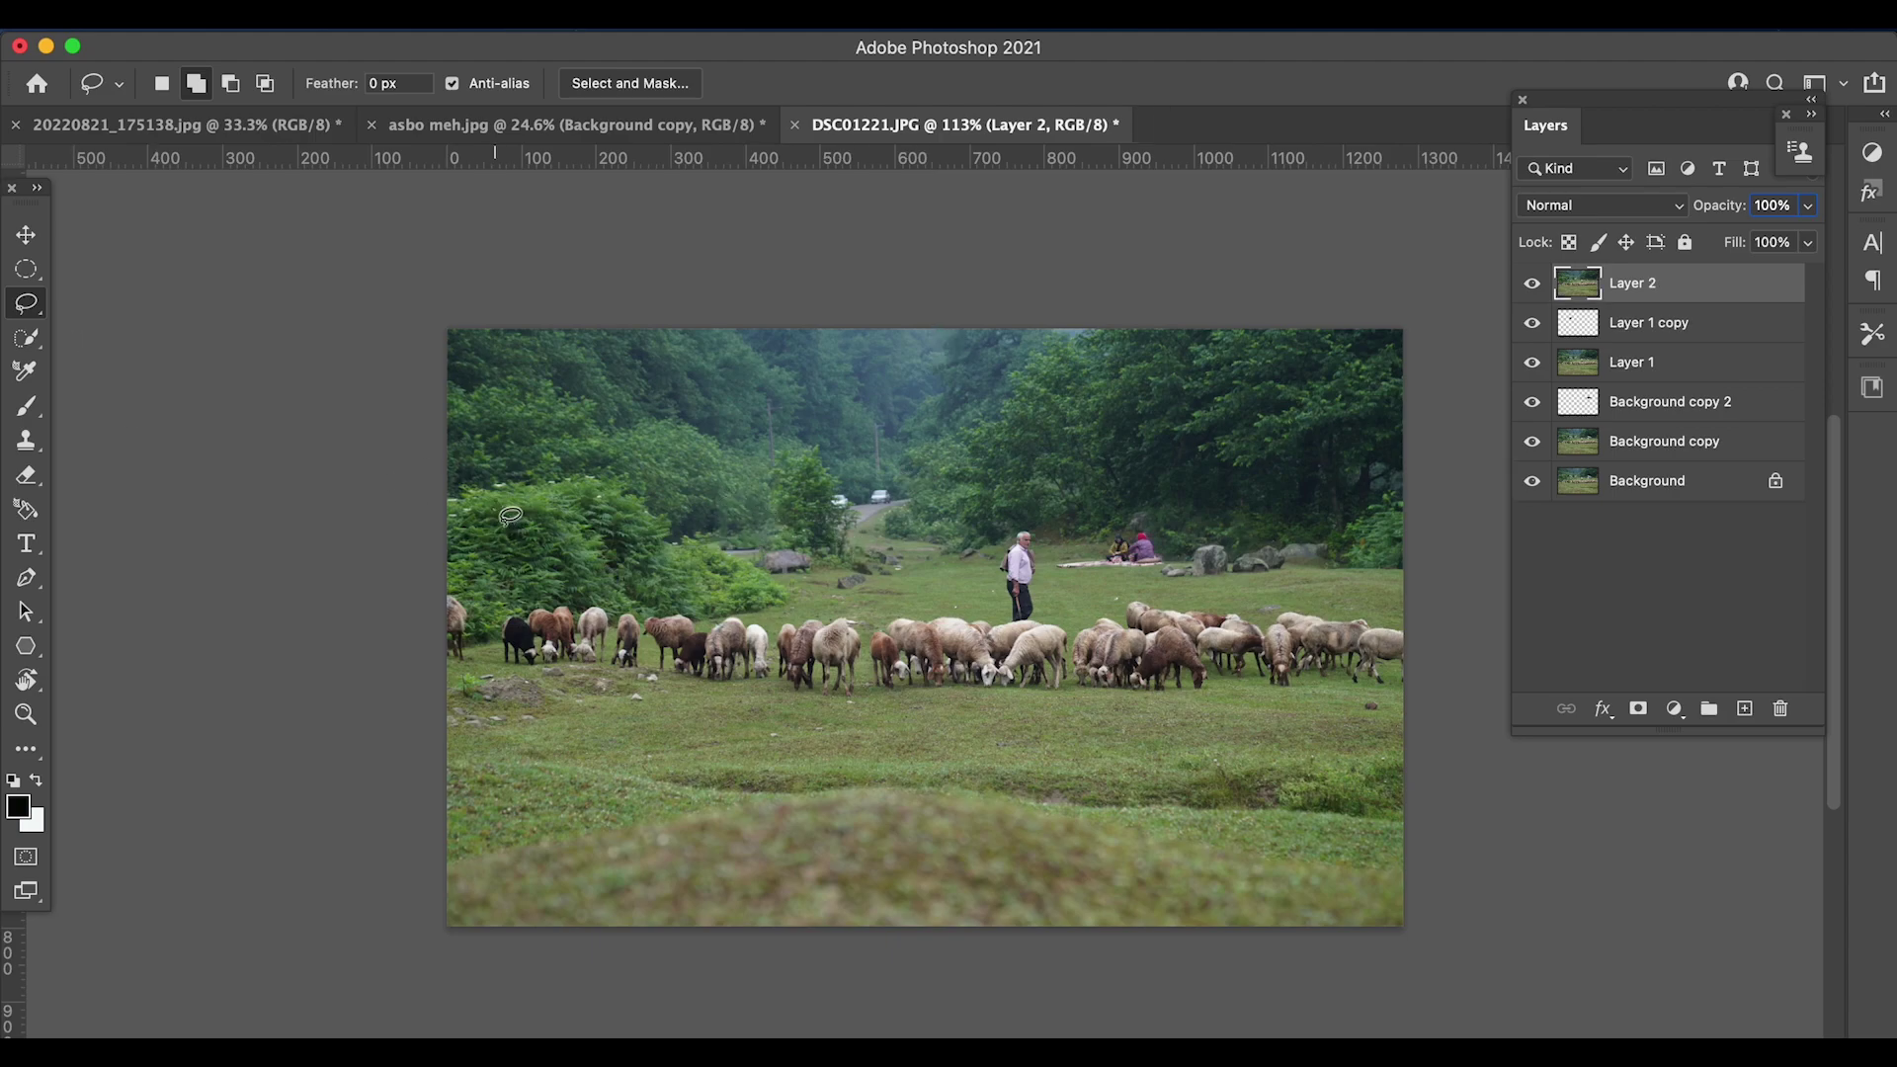
- Heal away the white car on the distant road with a 35 px Spot Healing Brush
key(w)
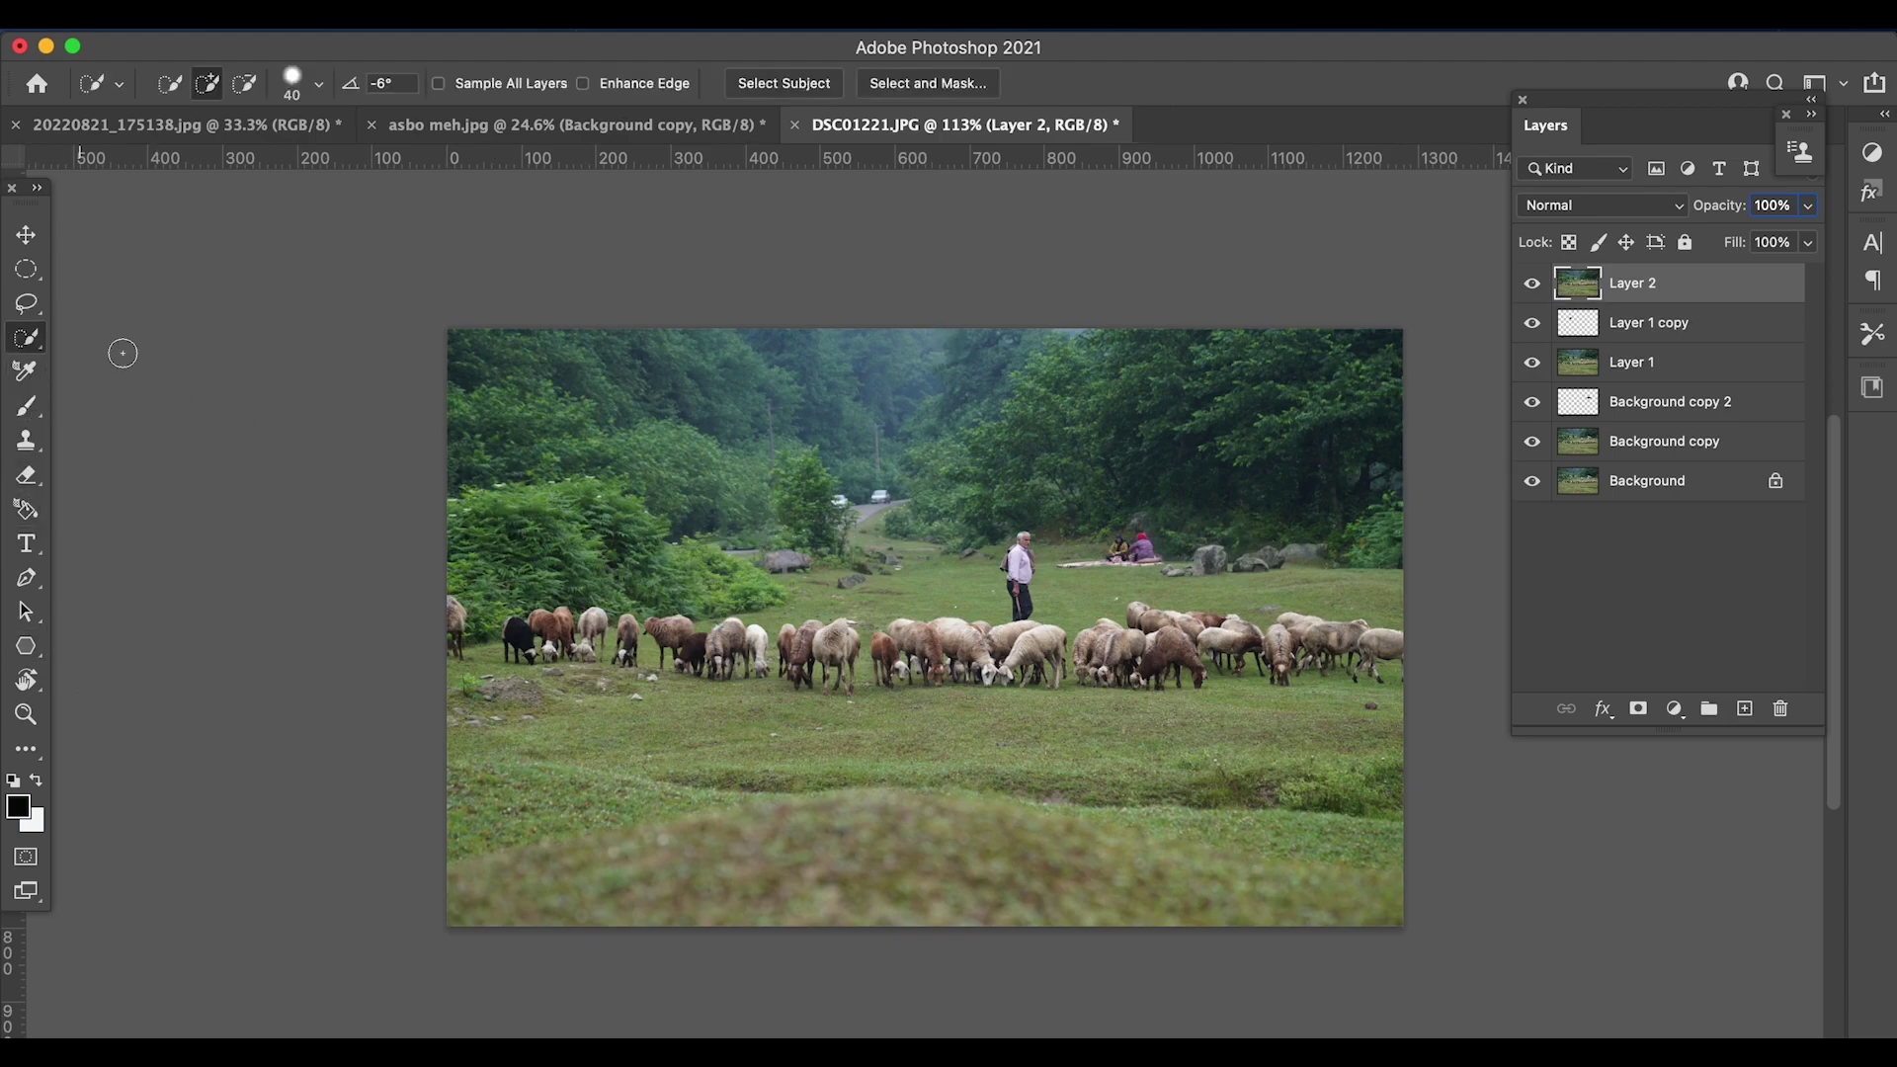
key(j)
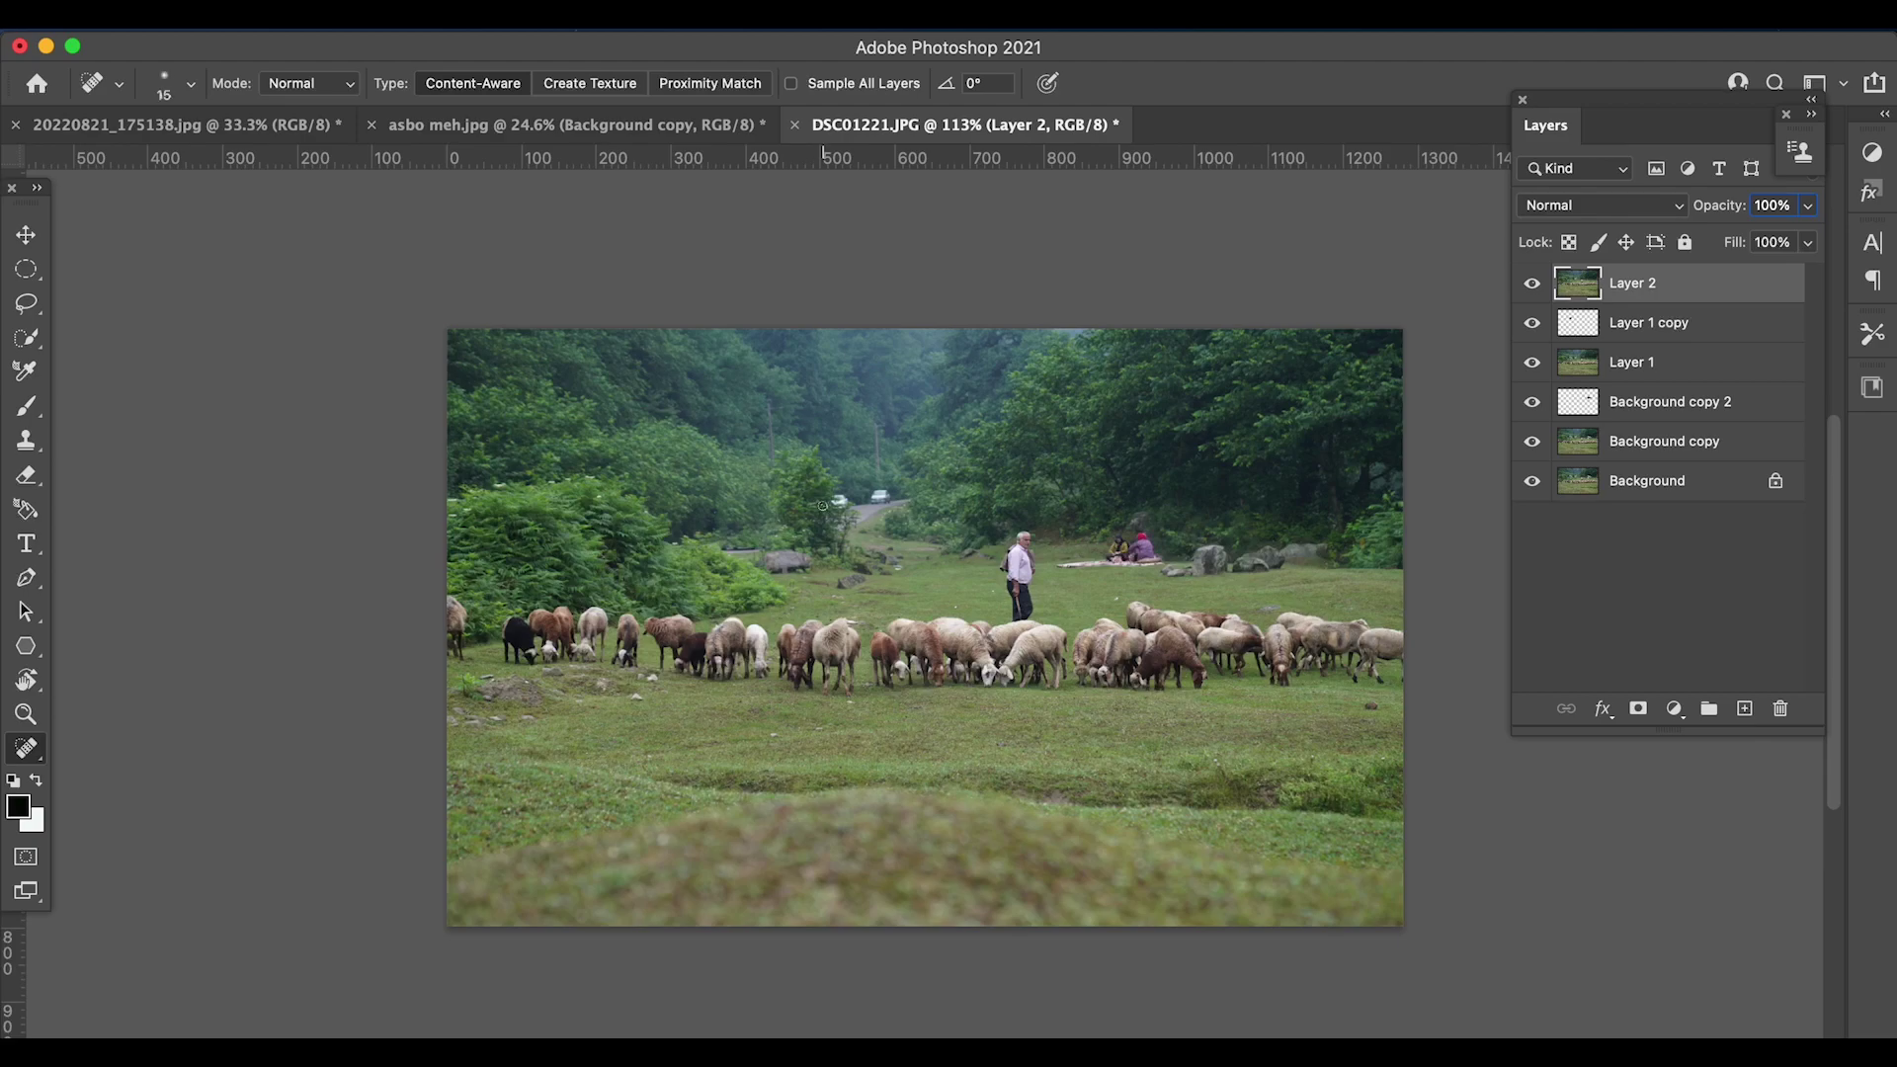
key(bracketright)
key(bracketright)
click(839, 502)
scroll(824, 680, down, 2)
scroll(944, 689, up, 3)
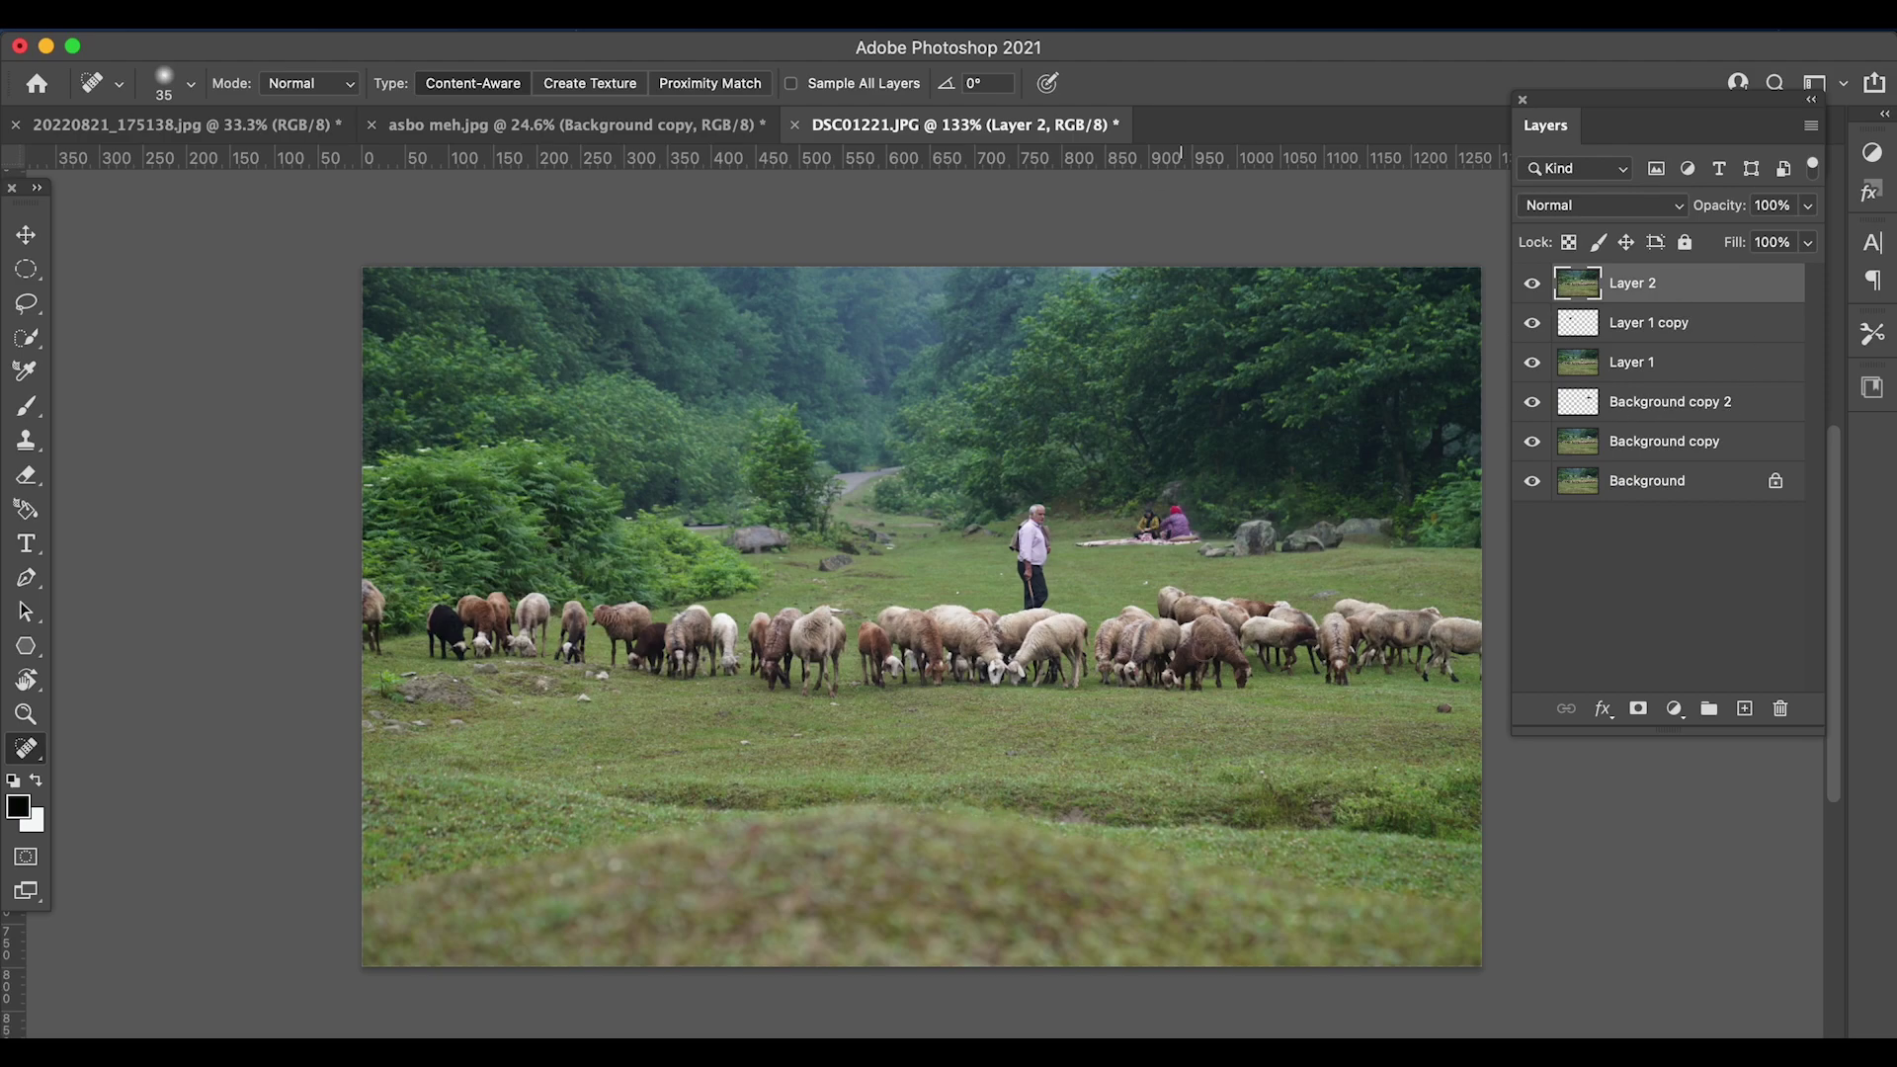
- Heal the white specks near the left bushes, by a sheep's head and in the grass
scroll(977, 602, up, 5)
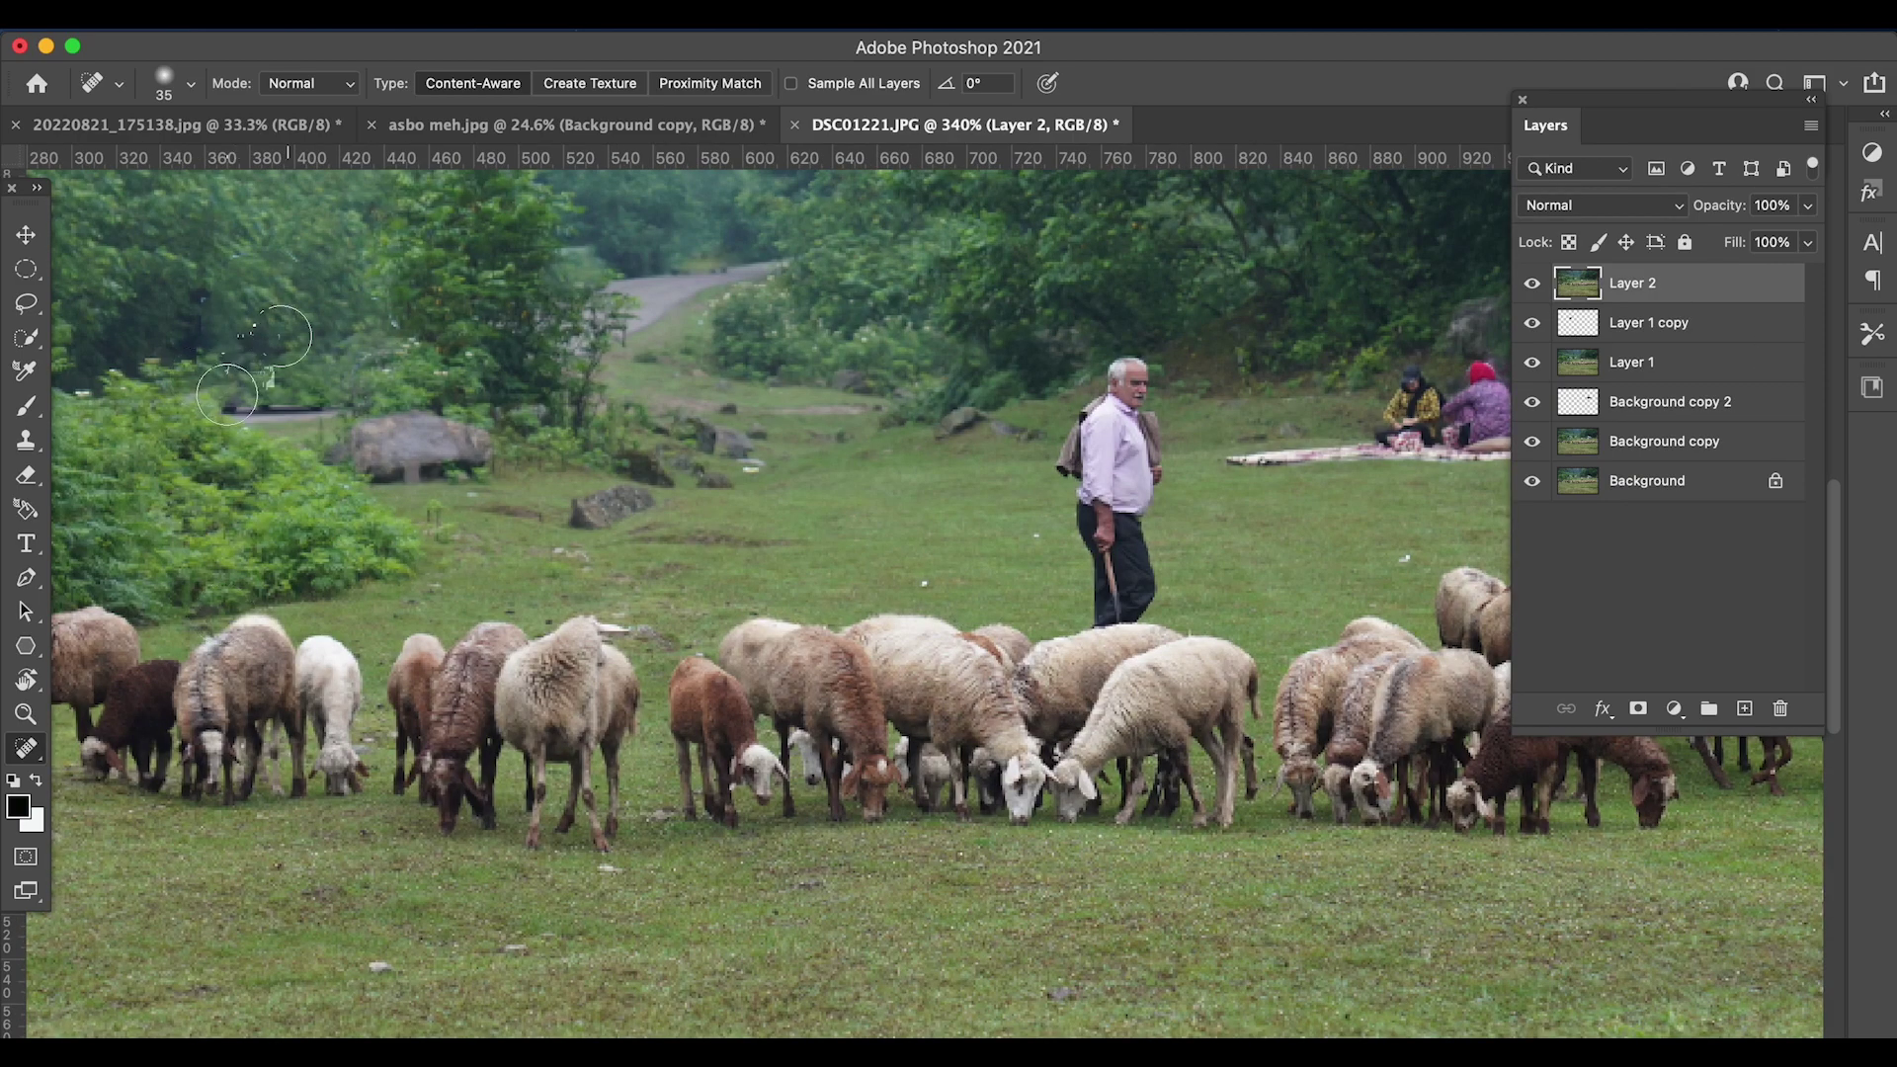
drag(288, 395, 230, 394)
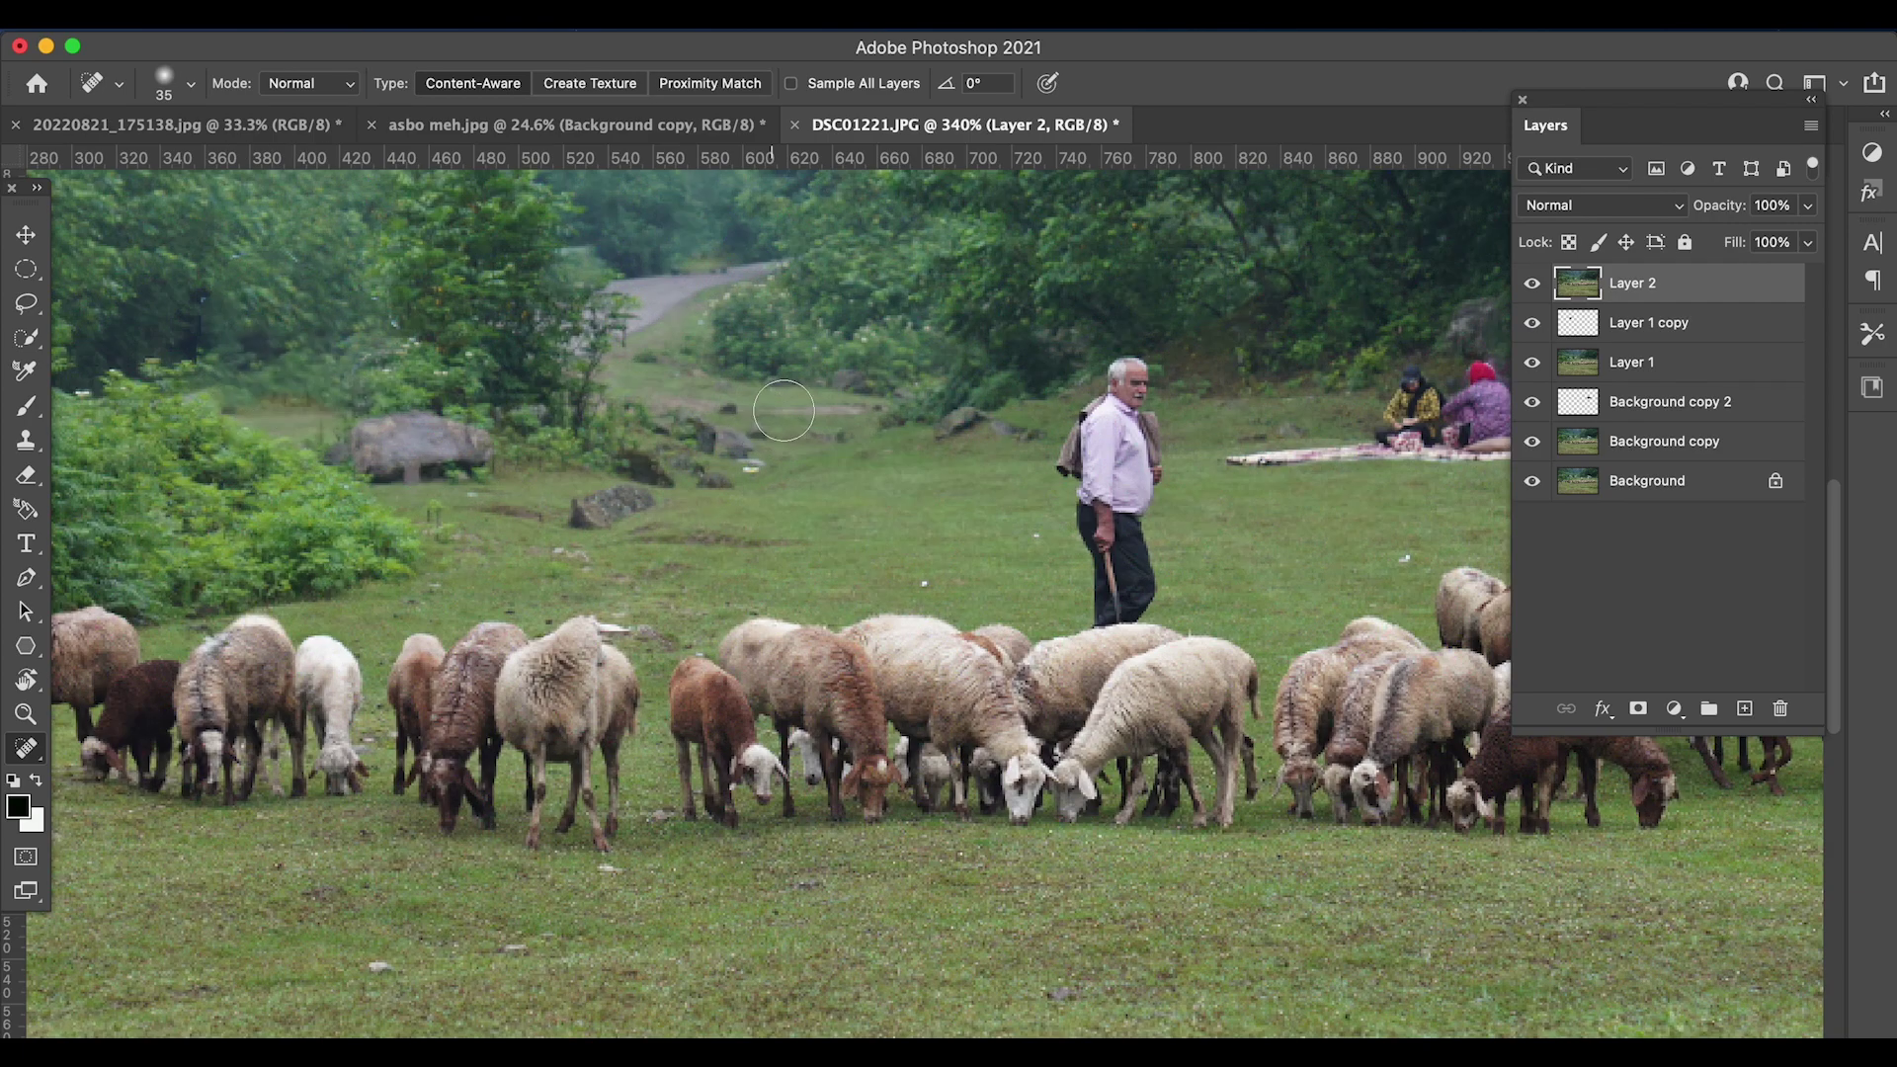
click(1032, 539)
mouse_move(590, 628)
mouse_down()
mouse_move(663, 617)
mouse_move(620, 617)
mouse_up()
click(389, 967)
click(489, 958)
click(608, 885)
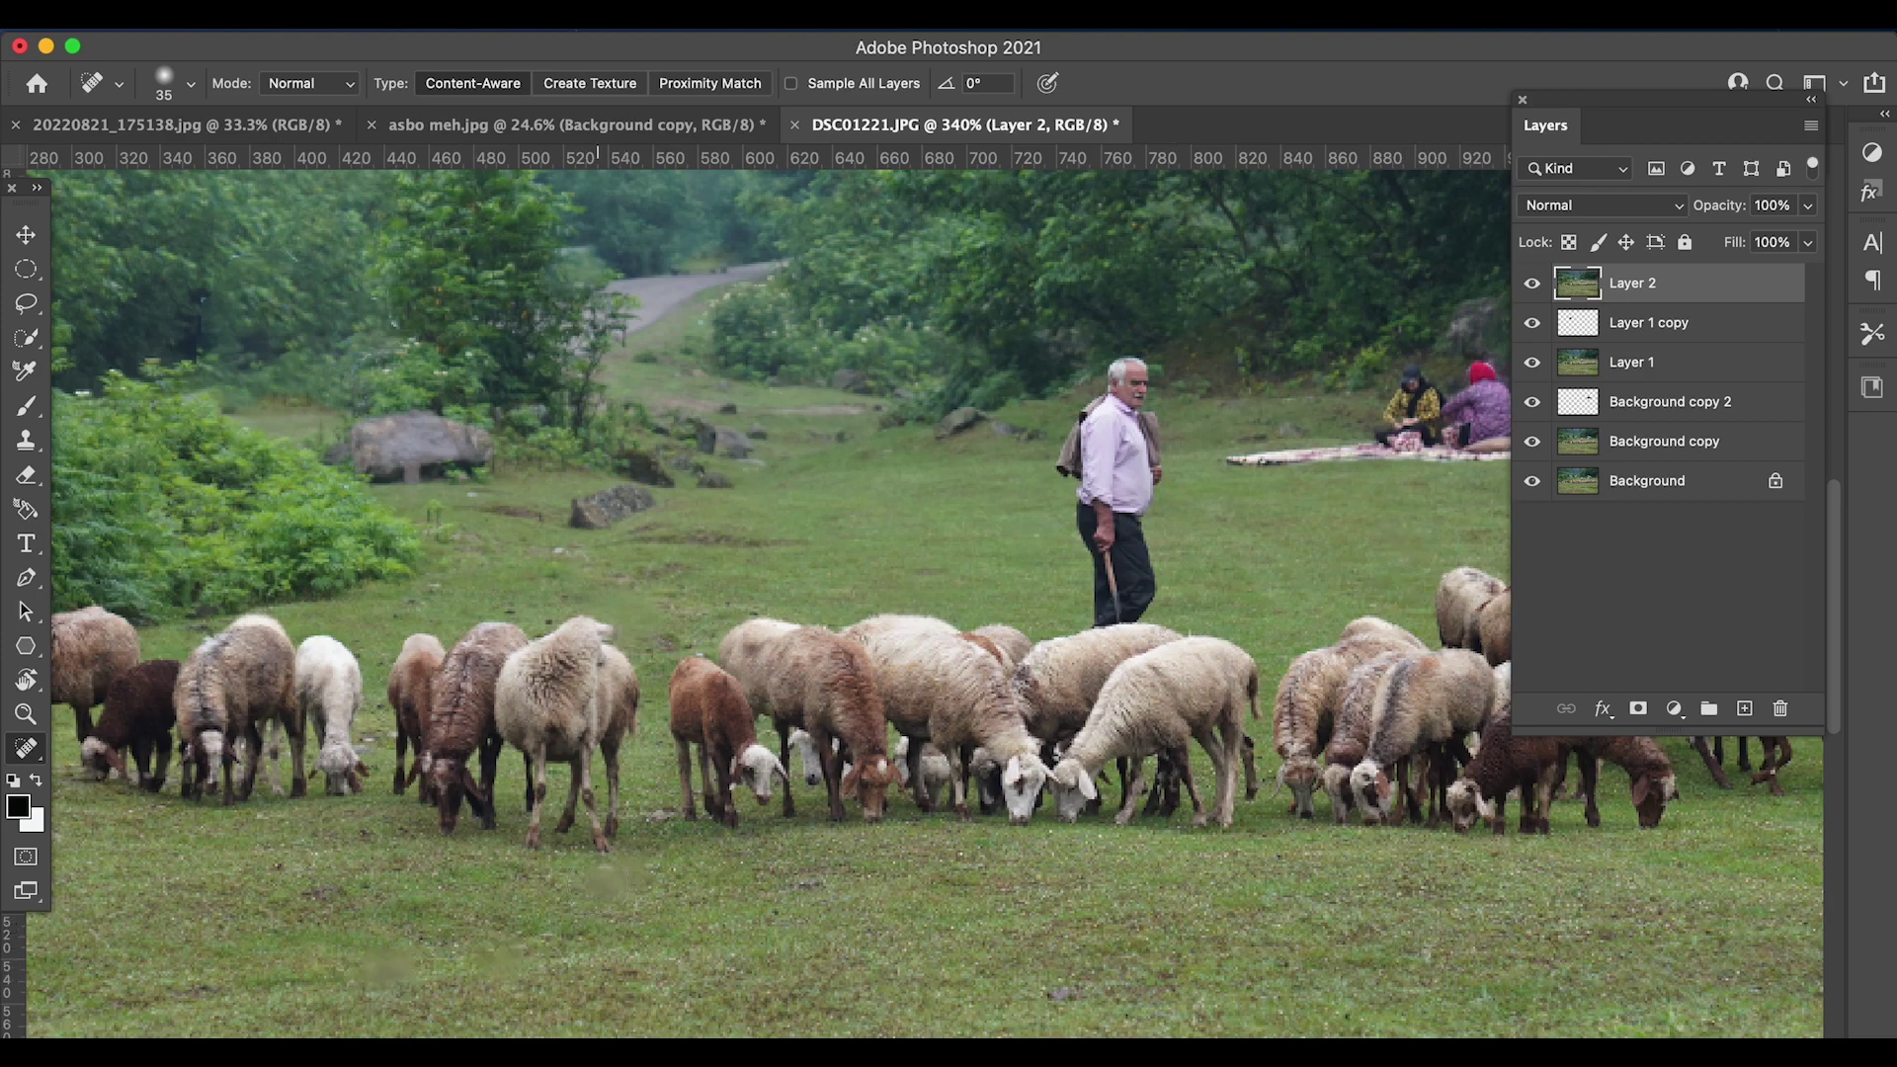
scroll(777, 1017, down, 6)
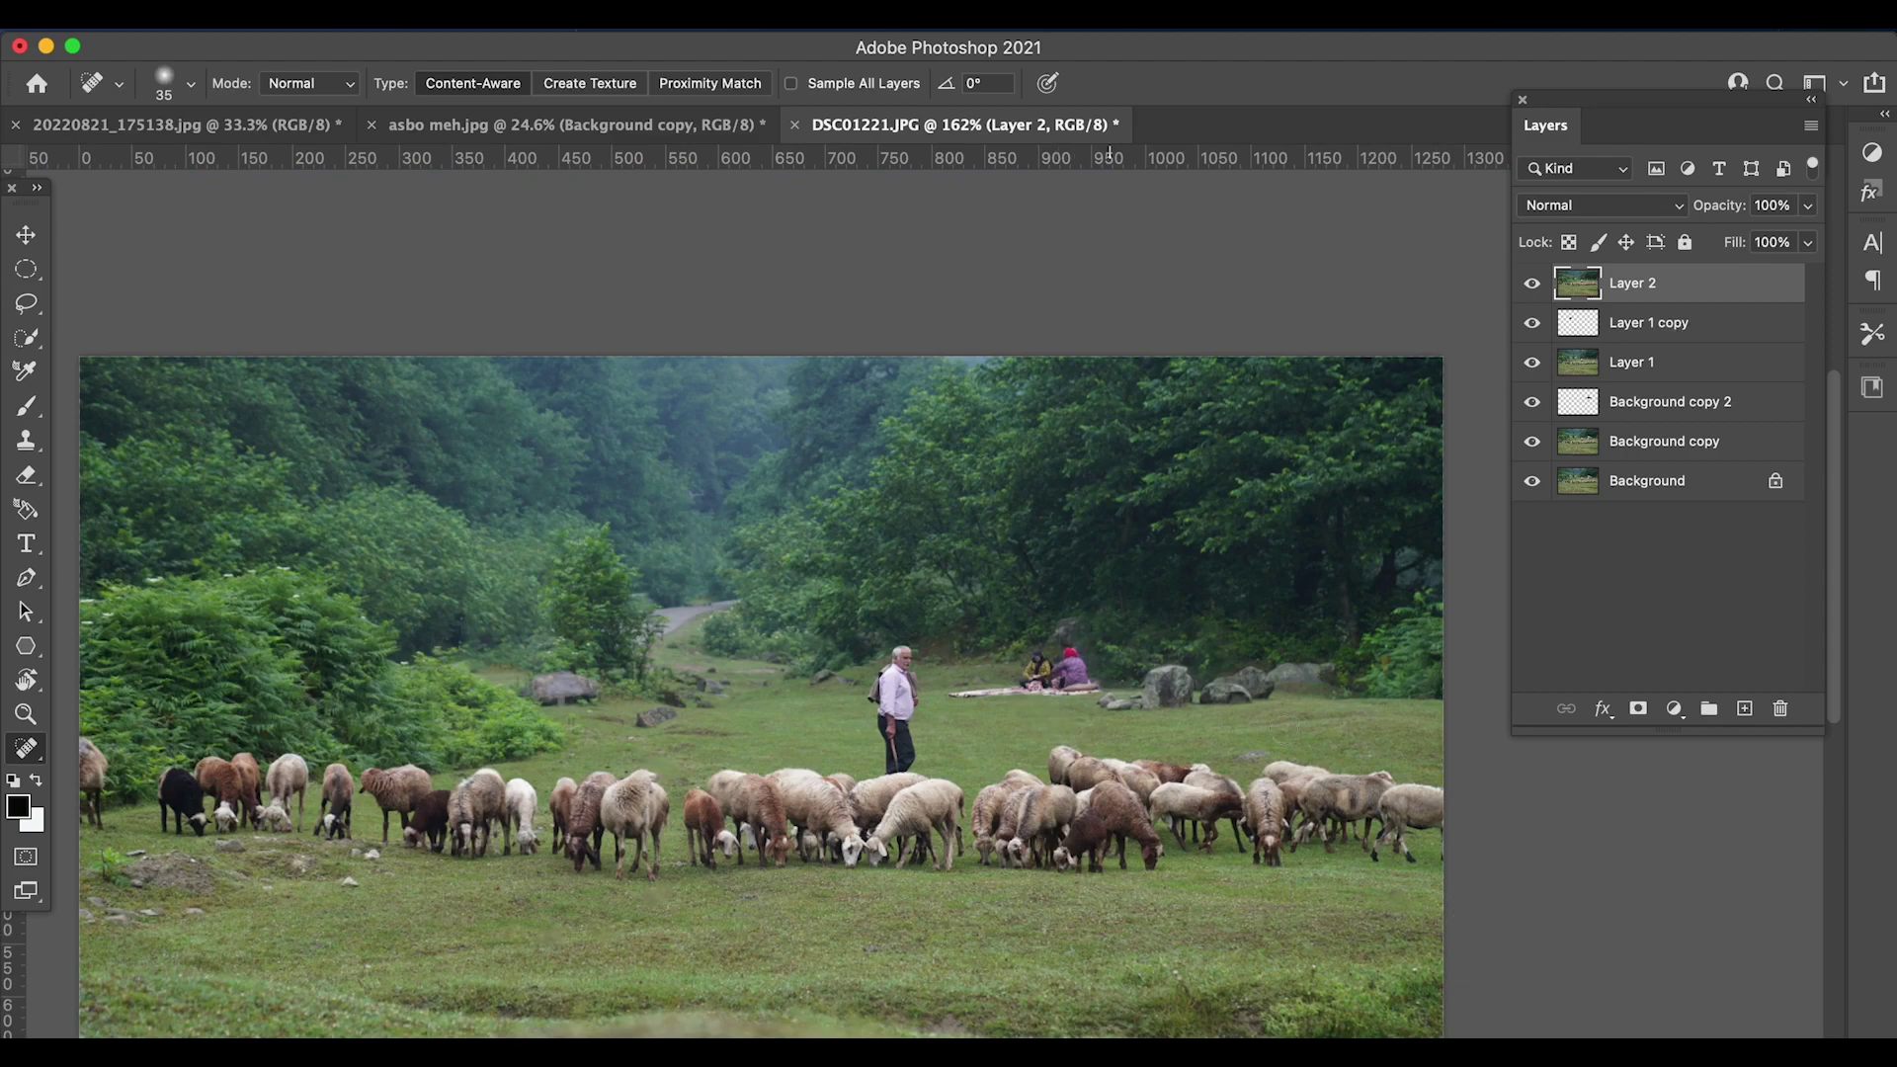
- Paint out the sheep cut off at the photo's left edge
right_click(354, 892)
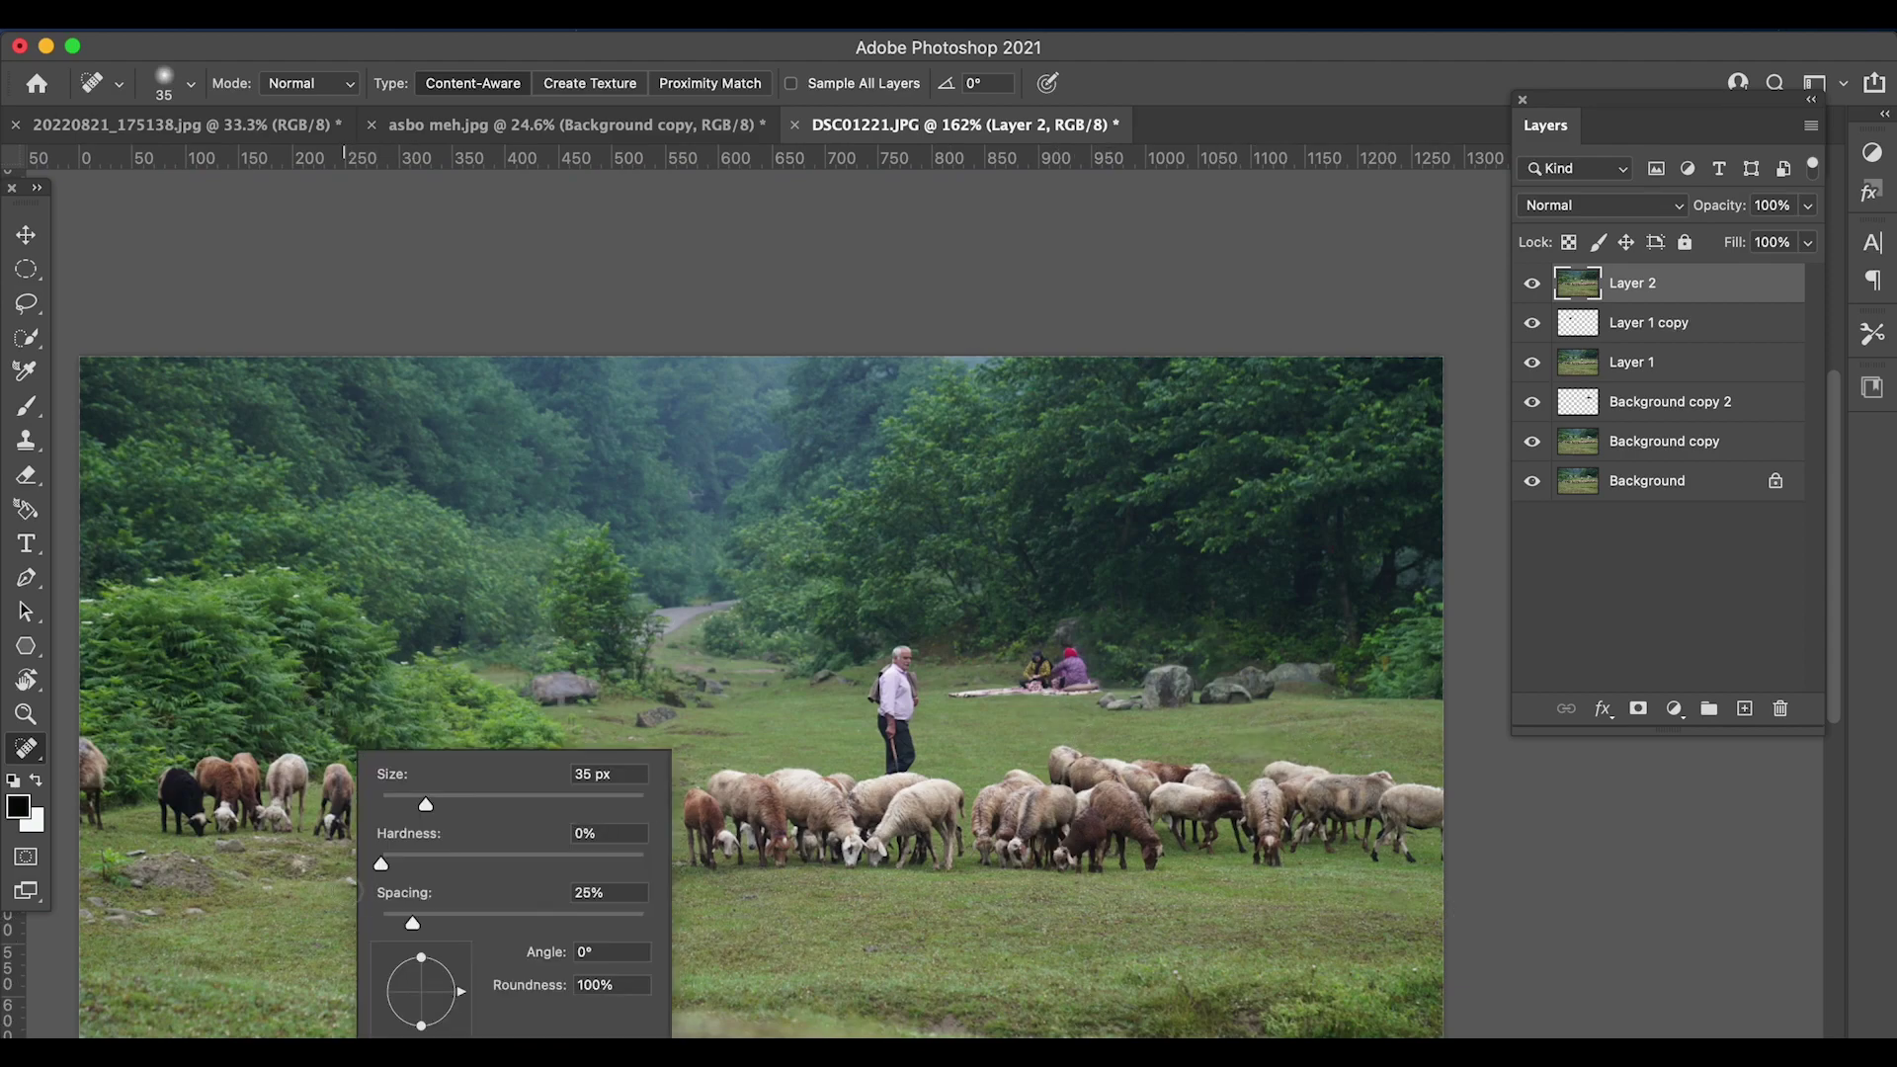
key(Escape)
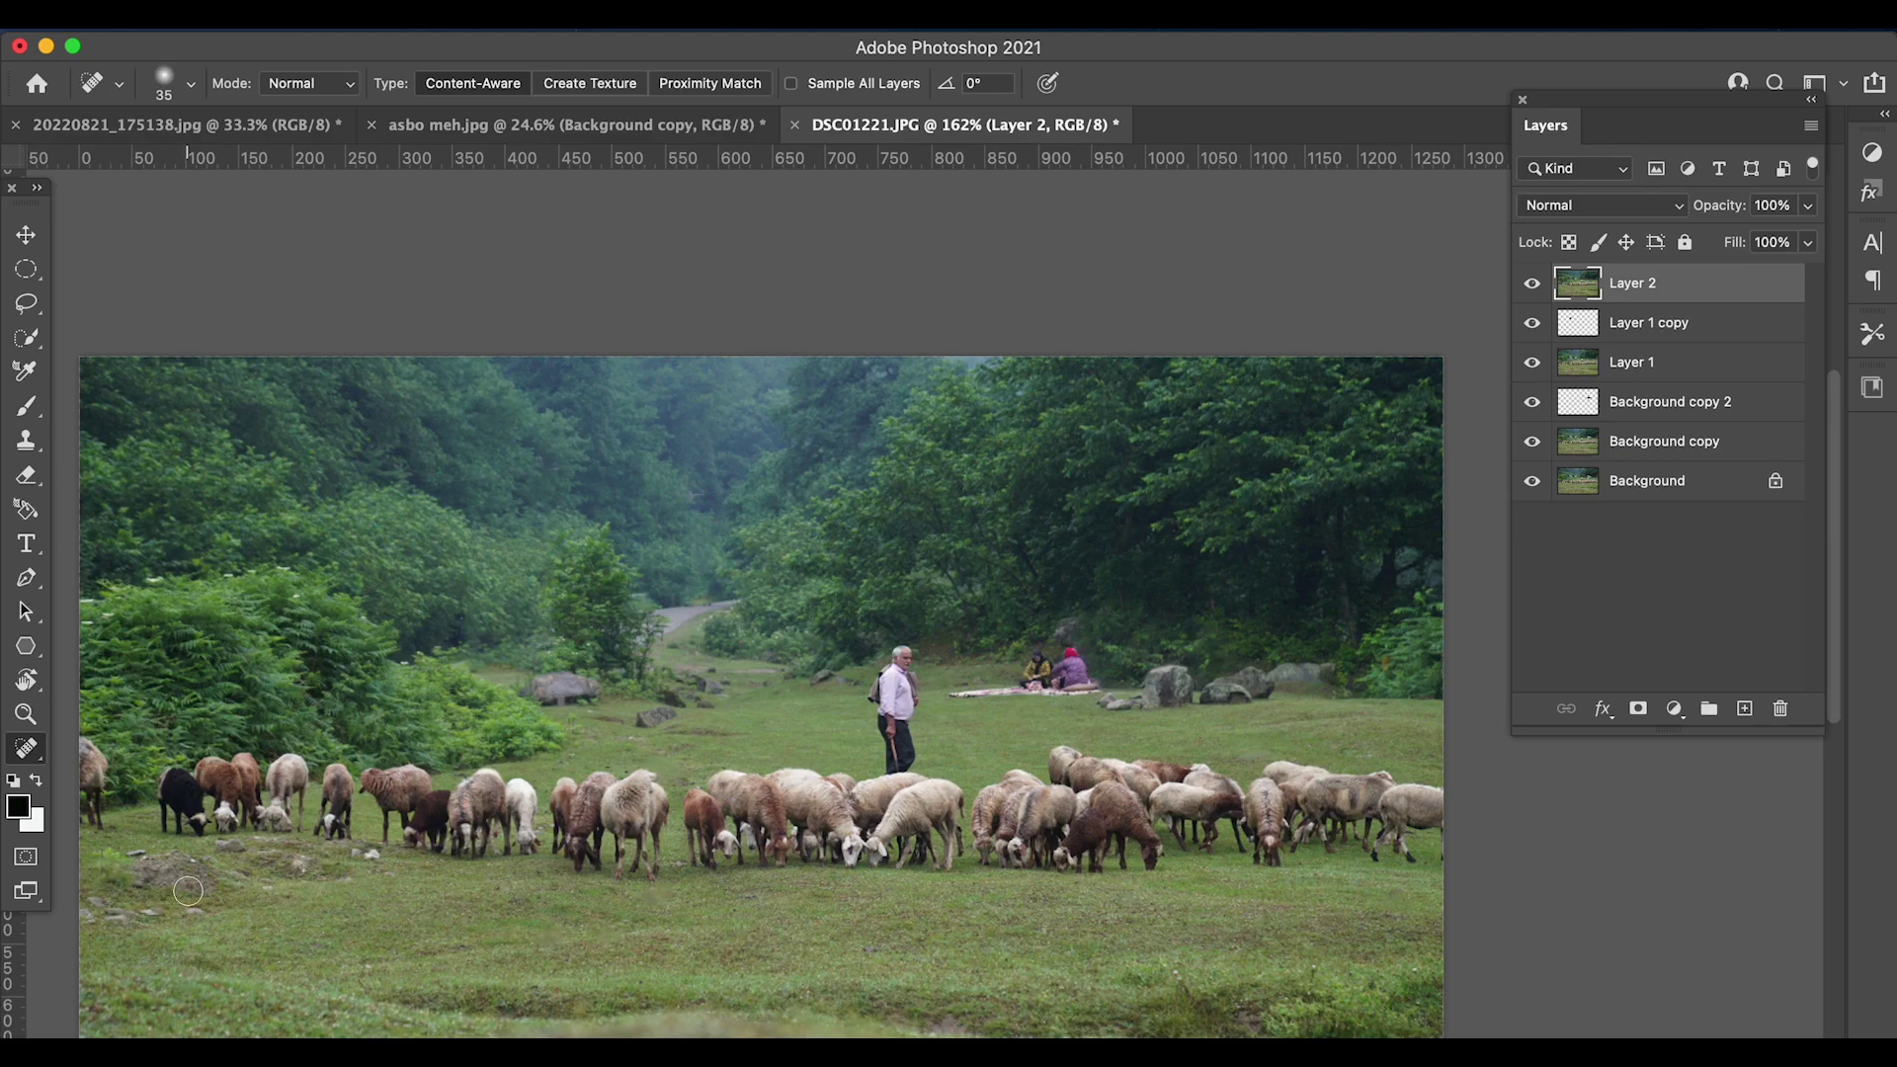
drag(91, 800, 86, 755)
scroll(966, 861, down, 5)
scroll(966, 862, up, 3)
scroll(1797, 793, down, 3)
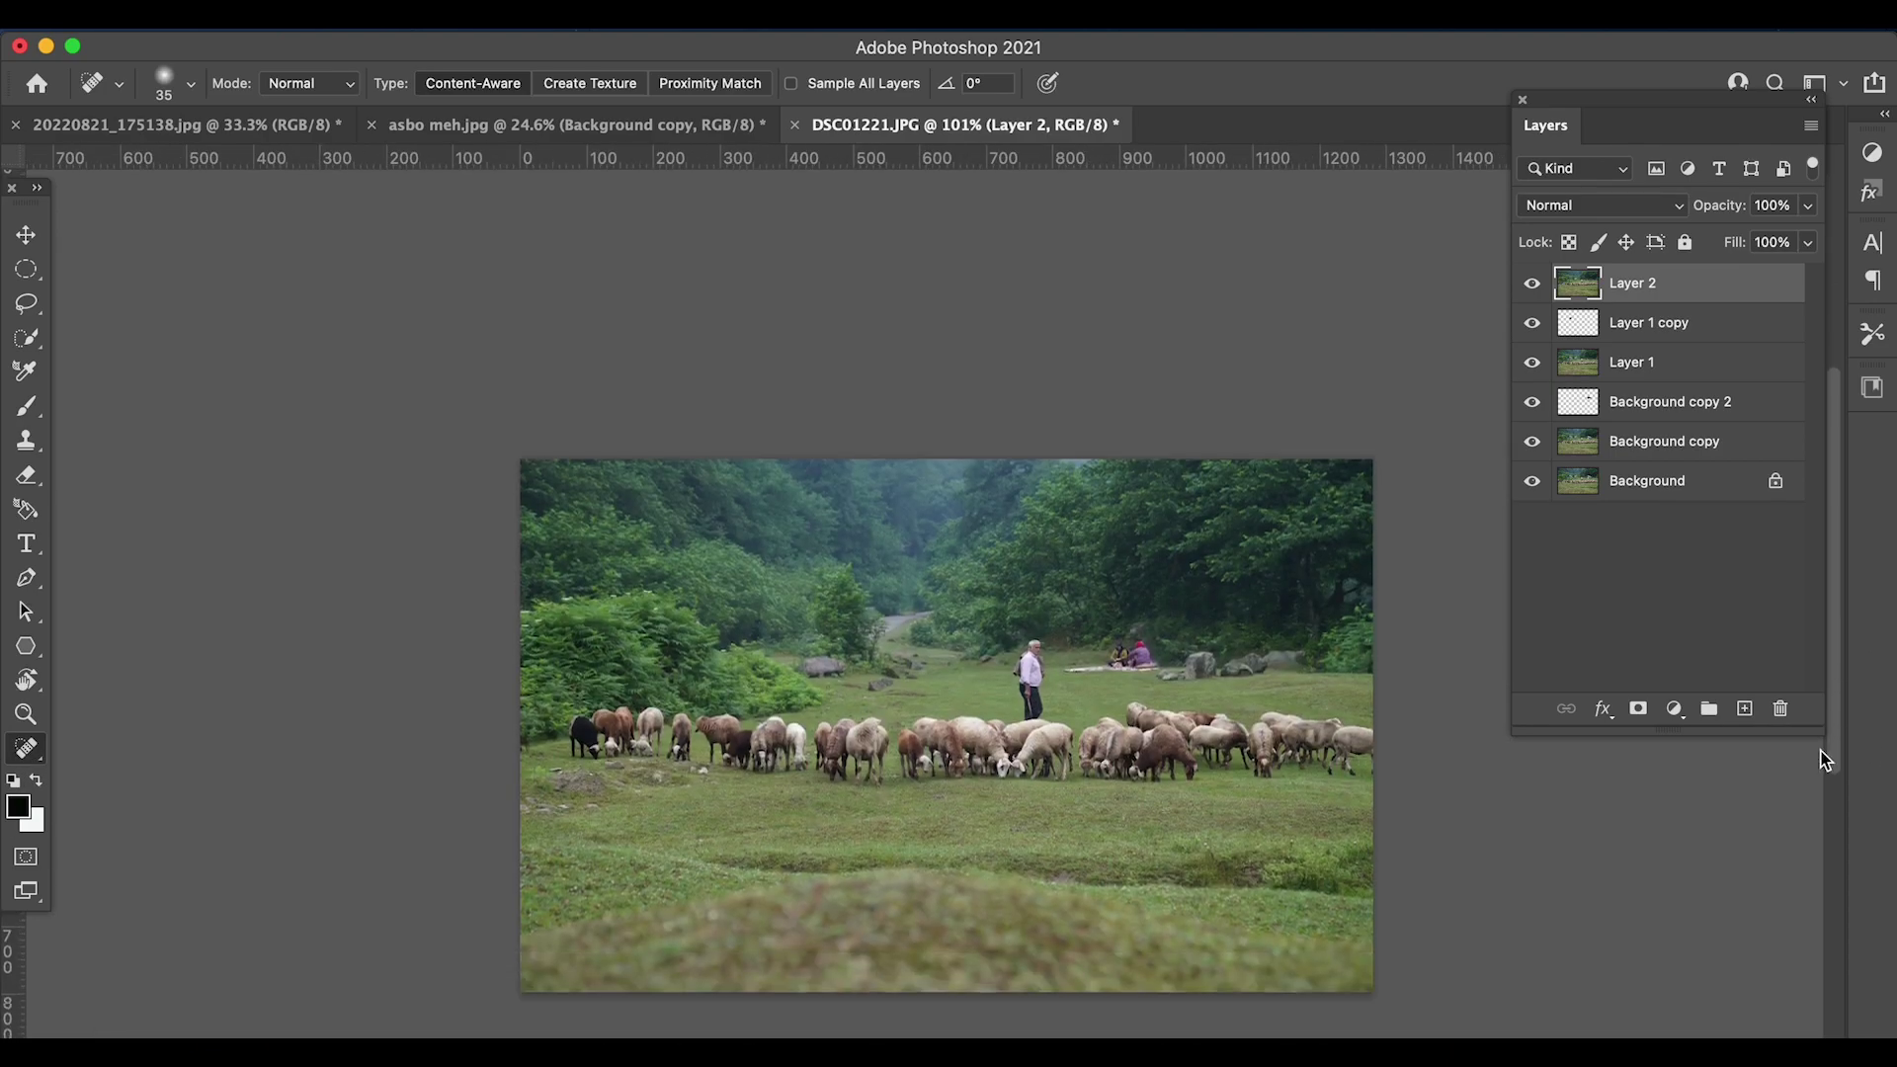
- Stamp visible into Layer 3 and add a Levels adjustment with inputs 11, 0.83 and 232
key(super+alt+shift+e)
click(1674, 709)
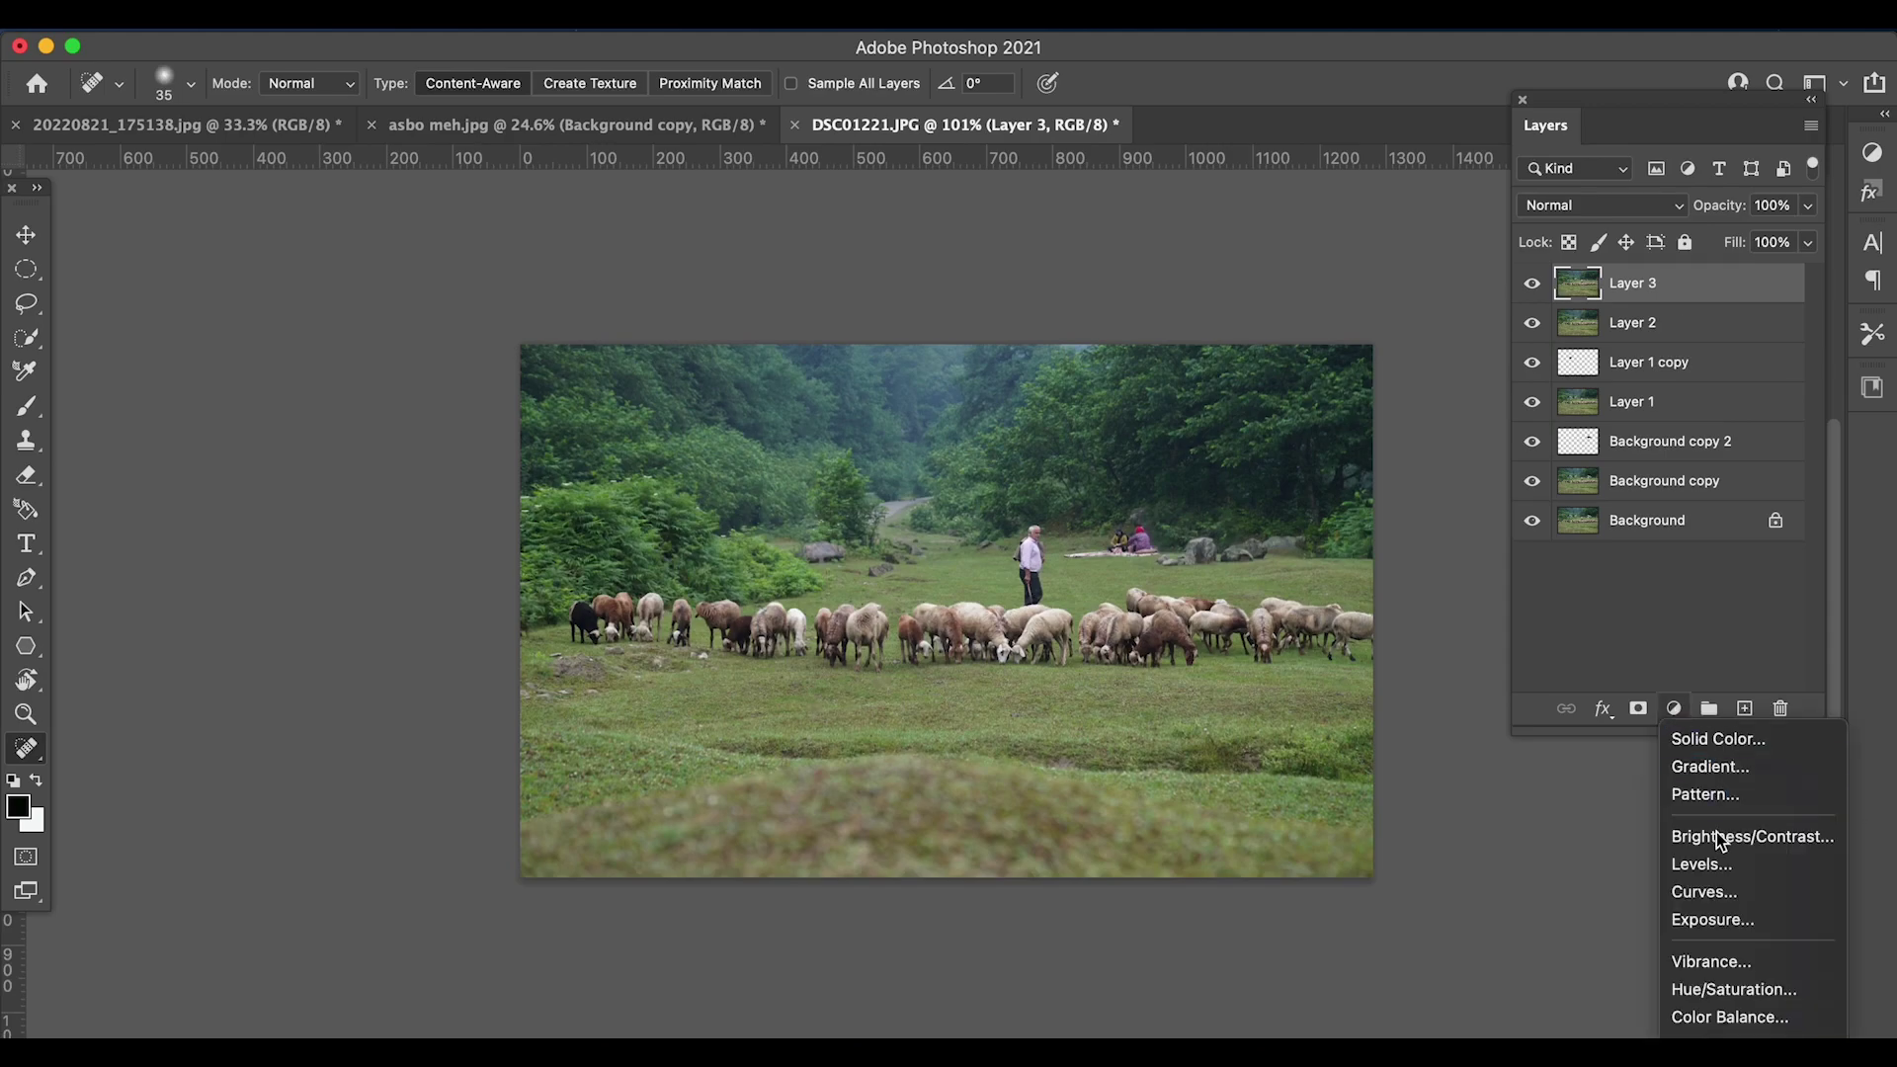
click(1704, 860)
drag(1768, 408, 1507, 343)
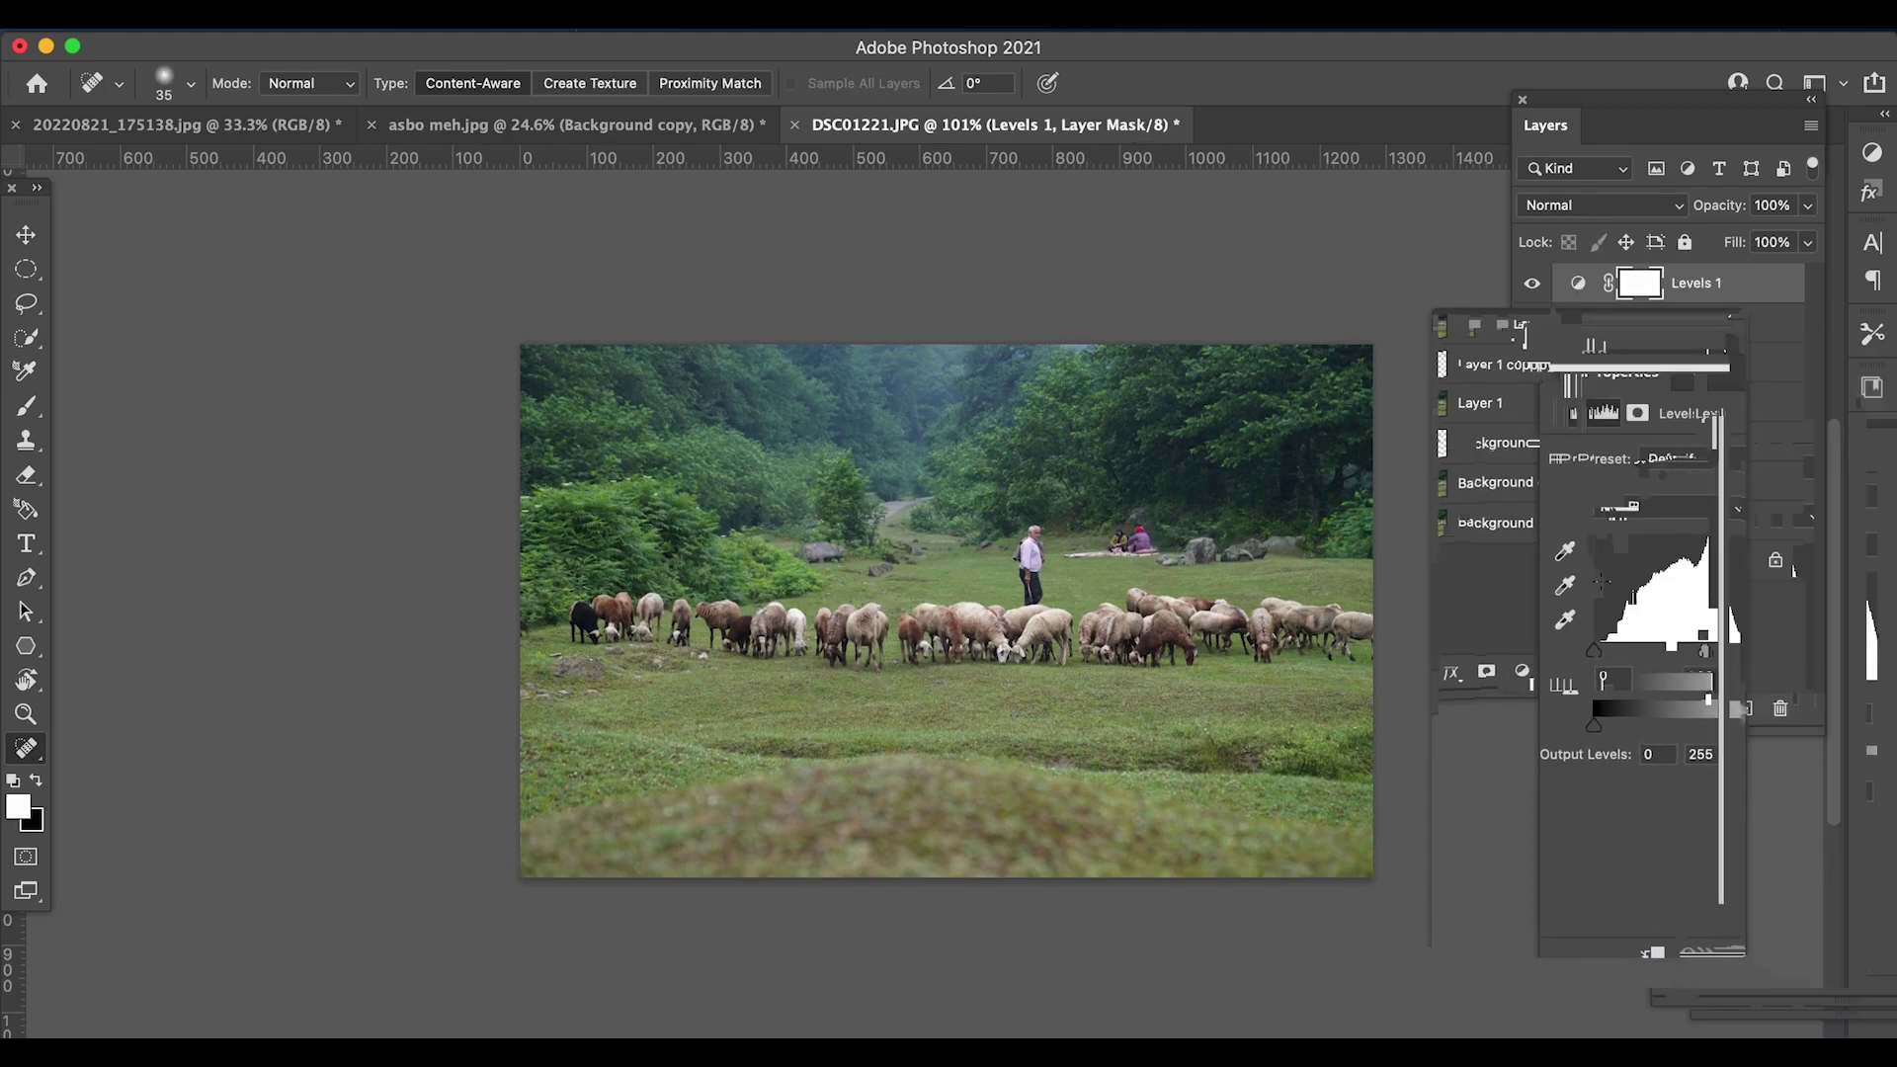
drag(1598, 624, 1689, 625)
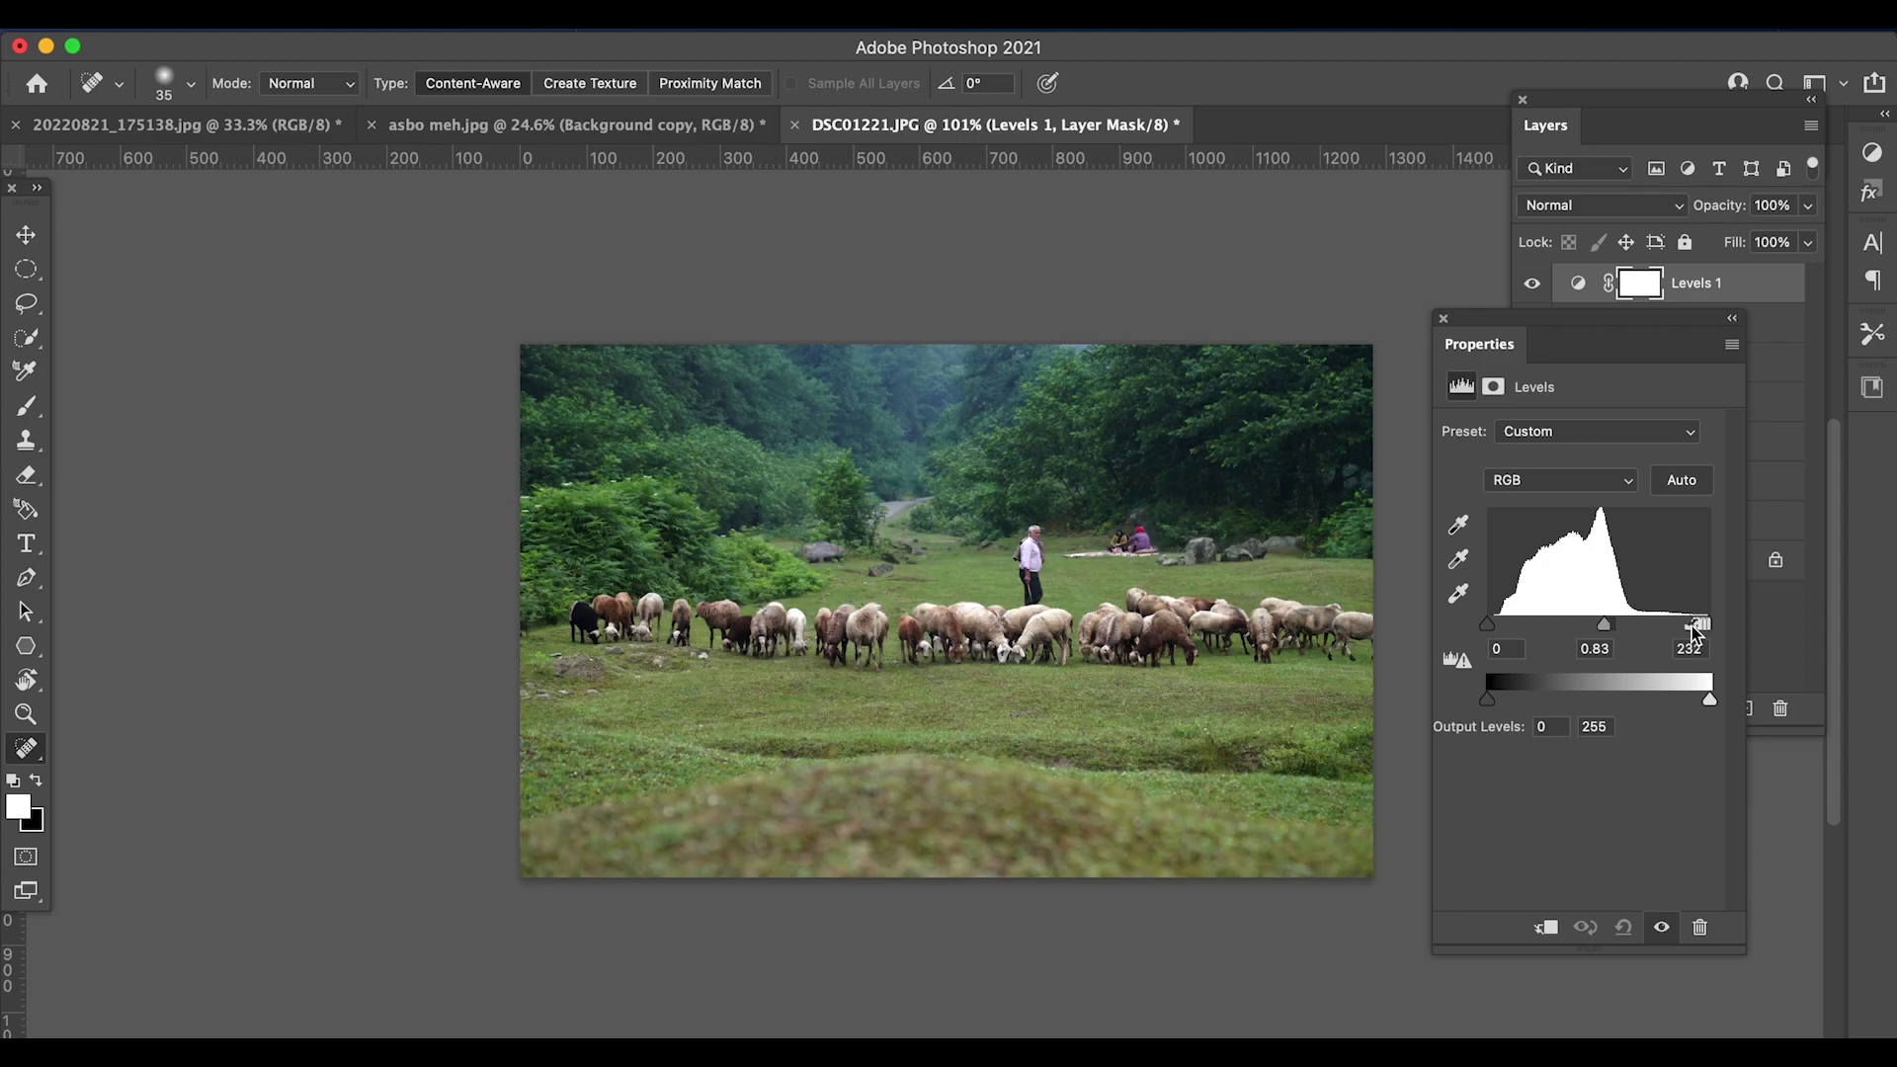
drag(1487, 624, 1503, 627)
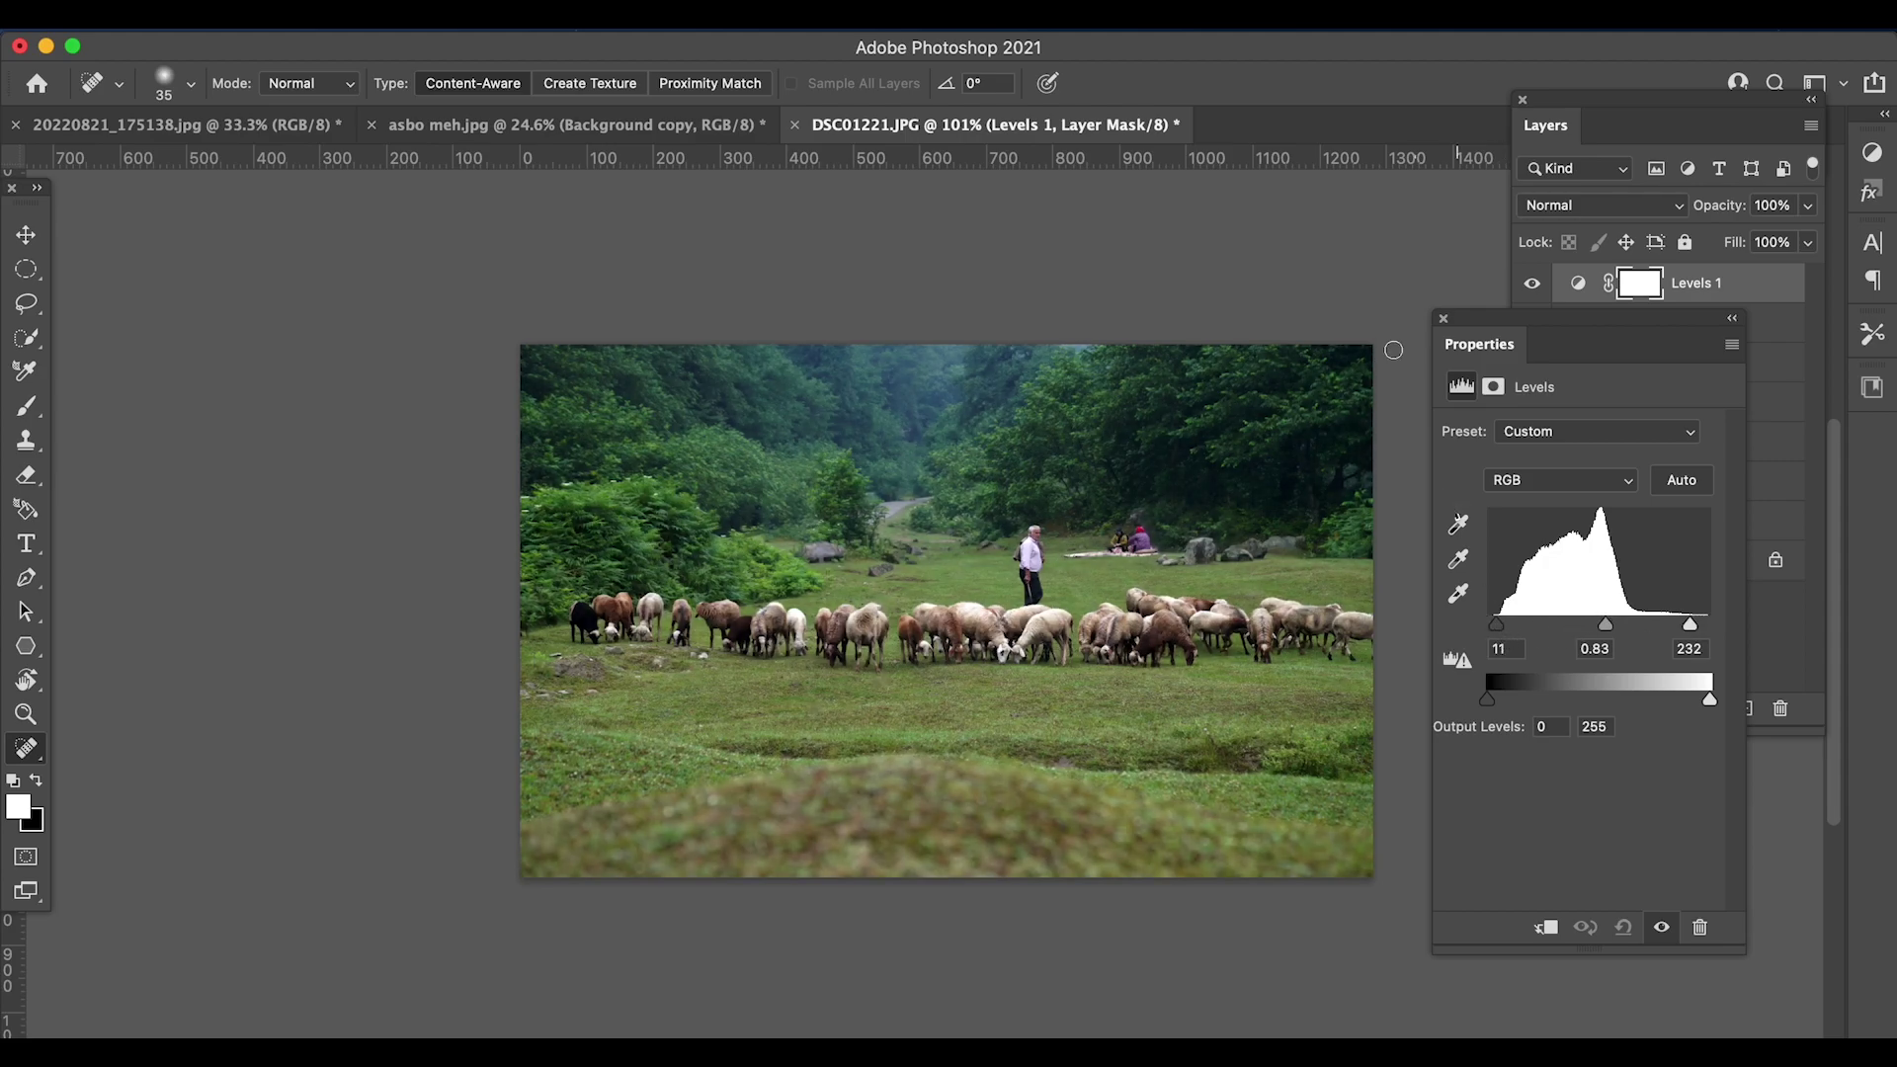
click(1440, 319)
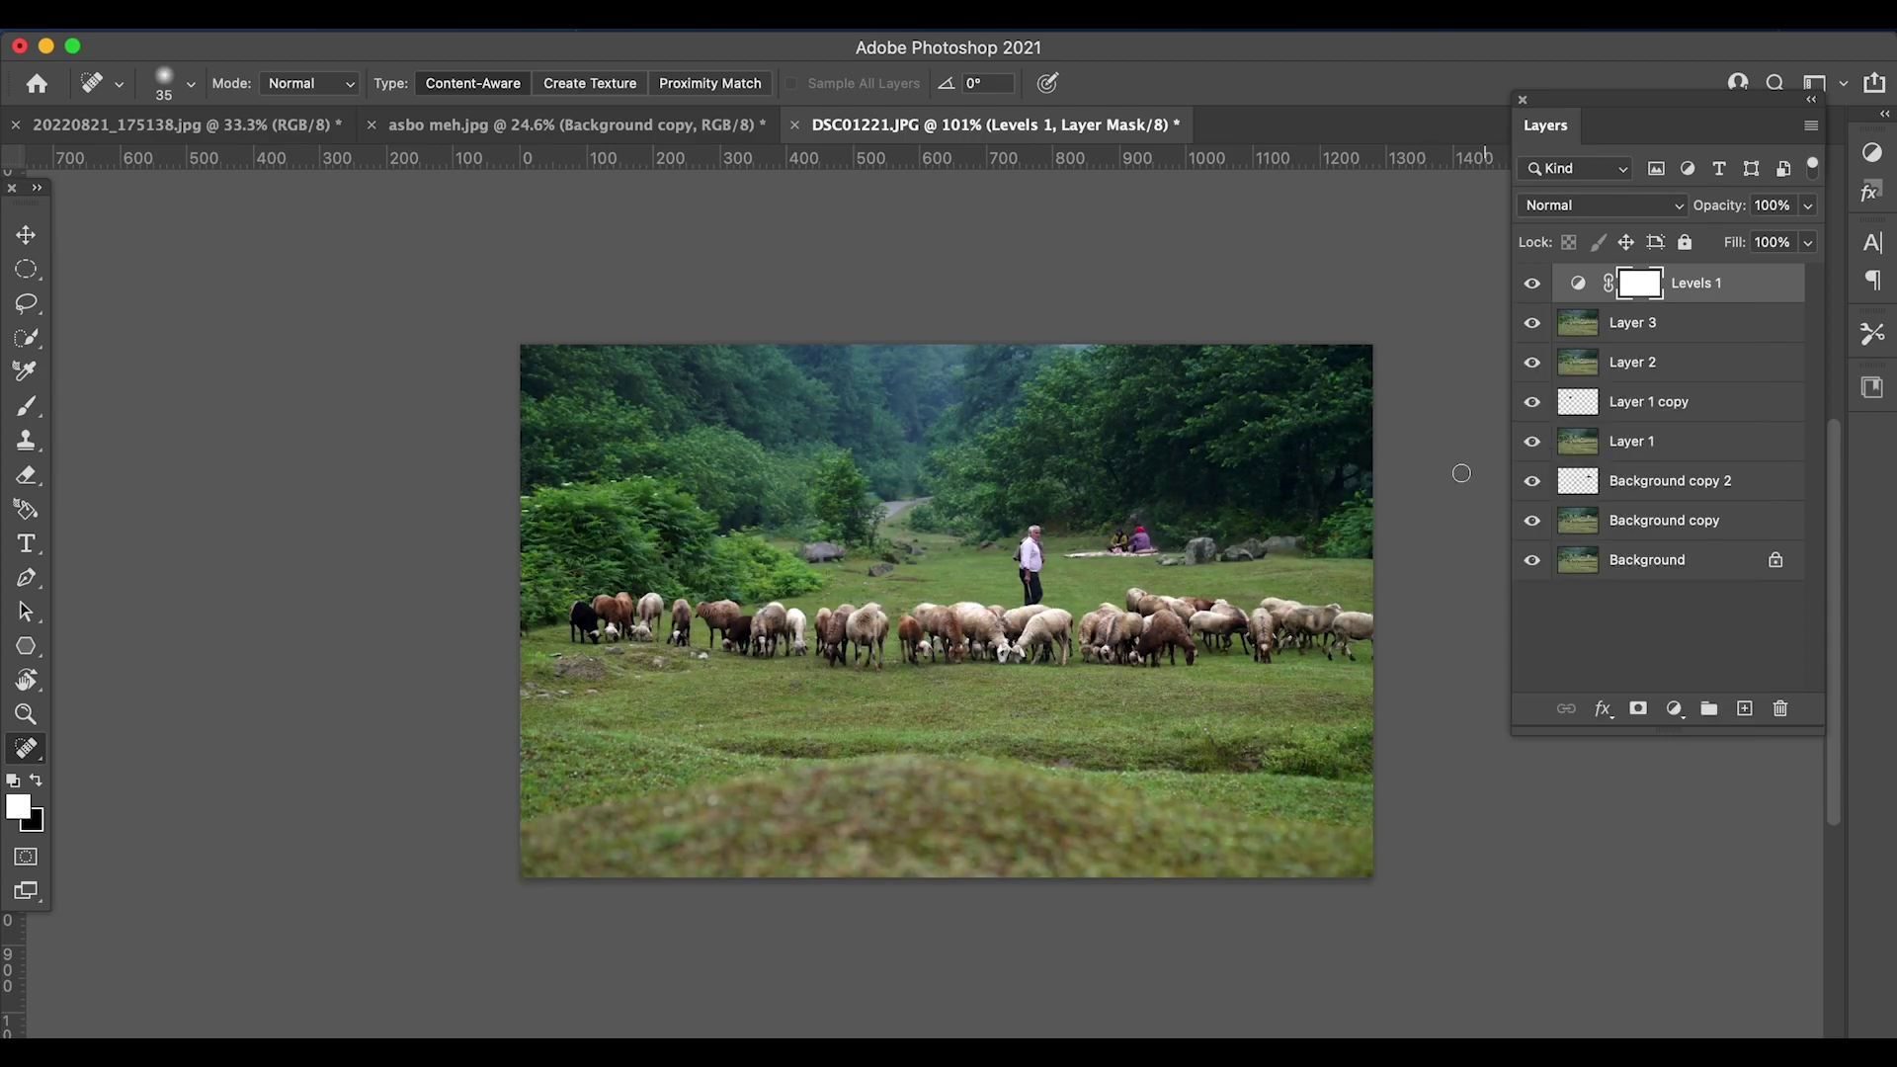
scroll(699, 754, up, 5)
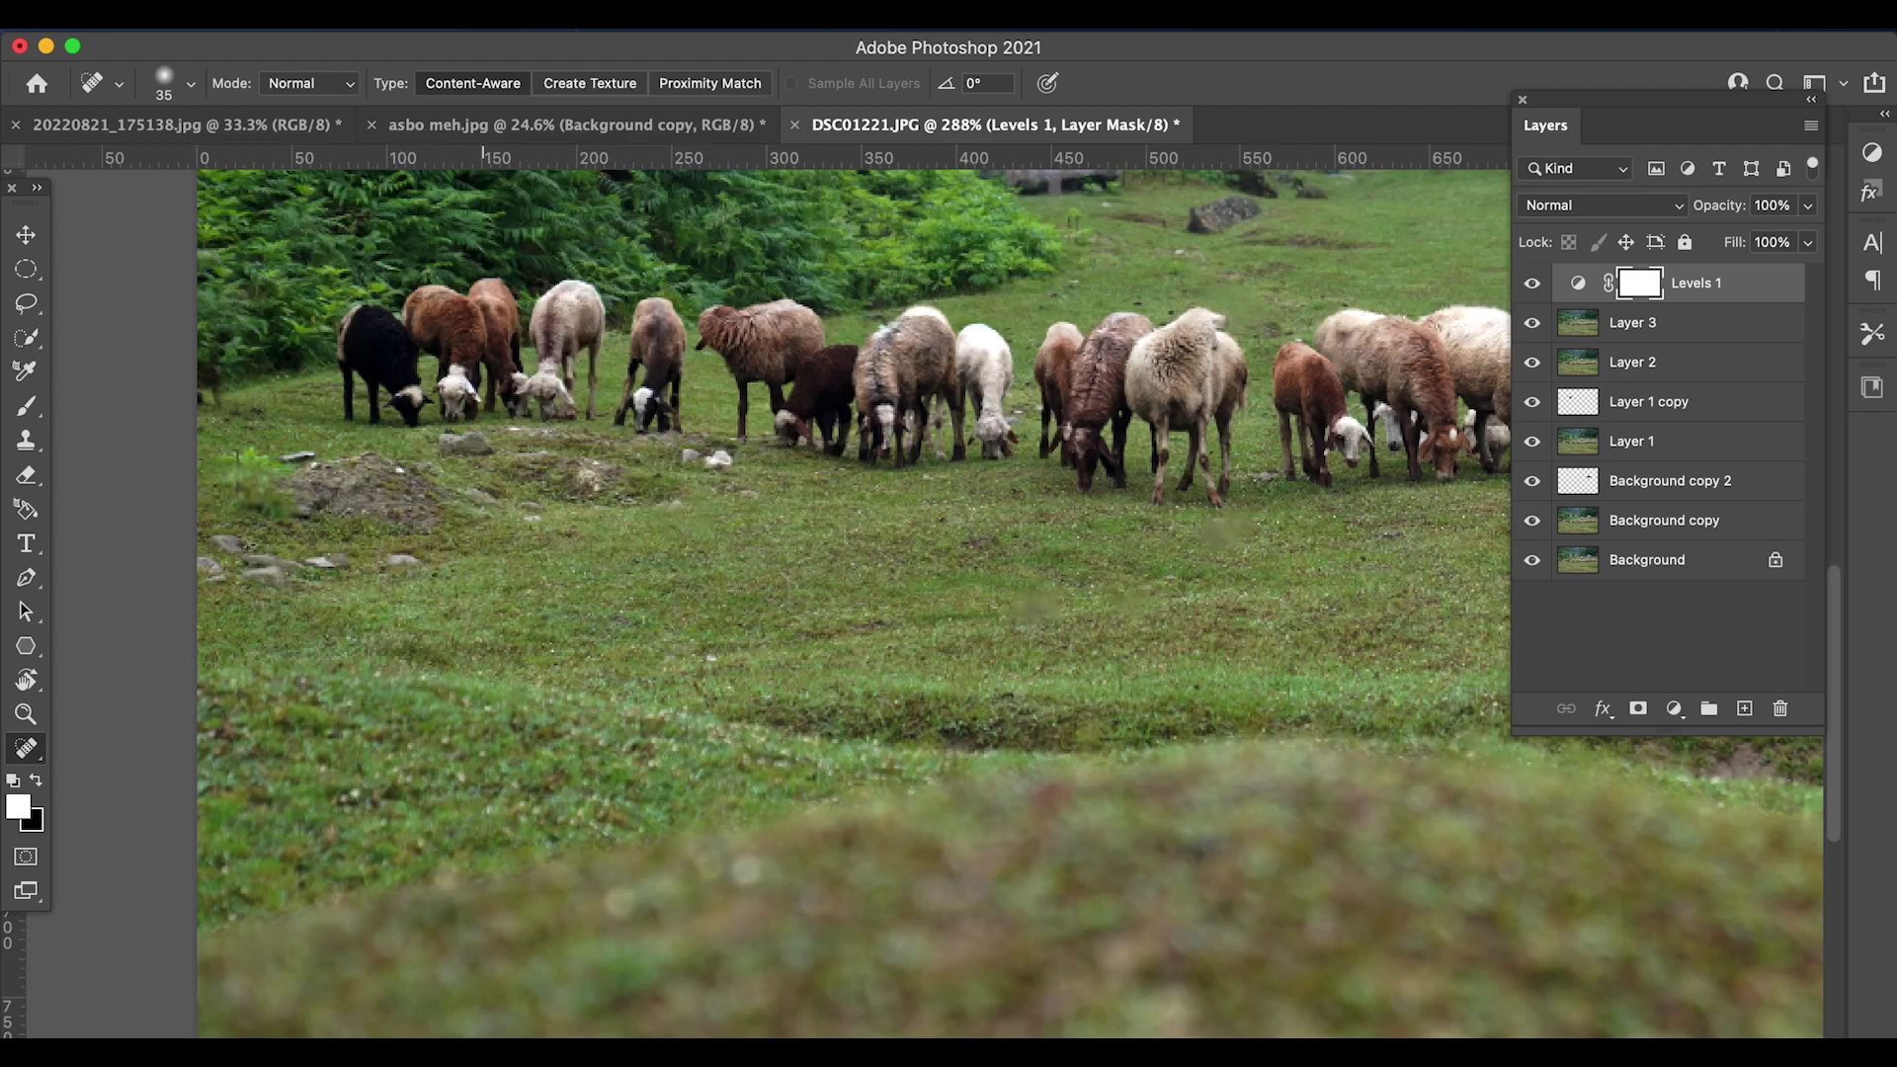
- On Layer 3, heal the grass patches, small white rocks and dark spot near the rock mound
click(1631, 322)
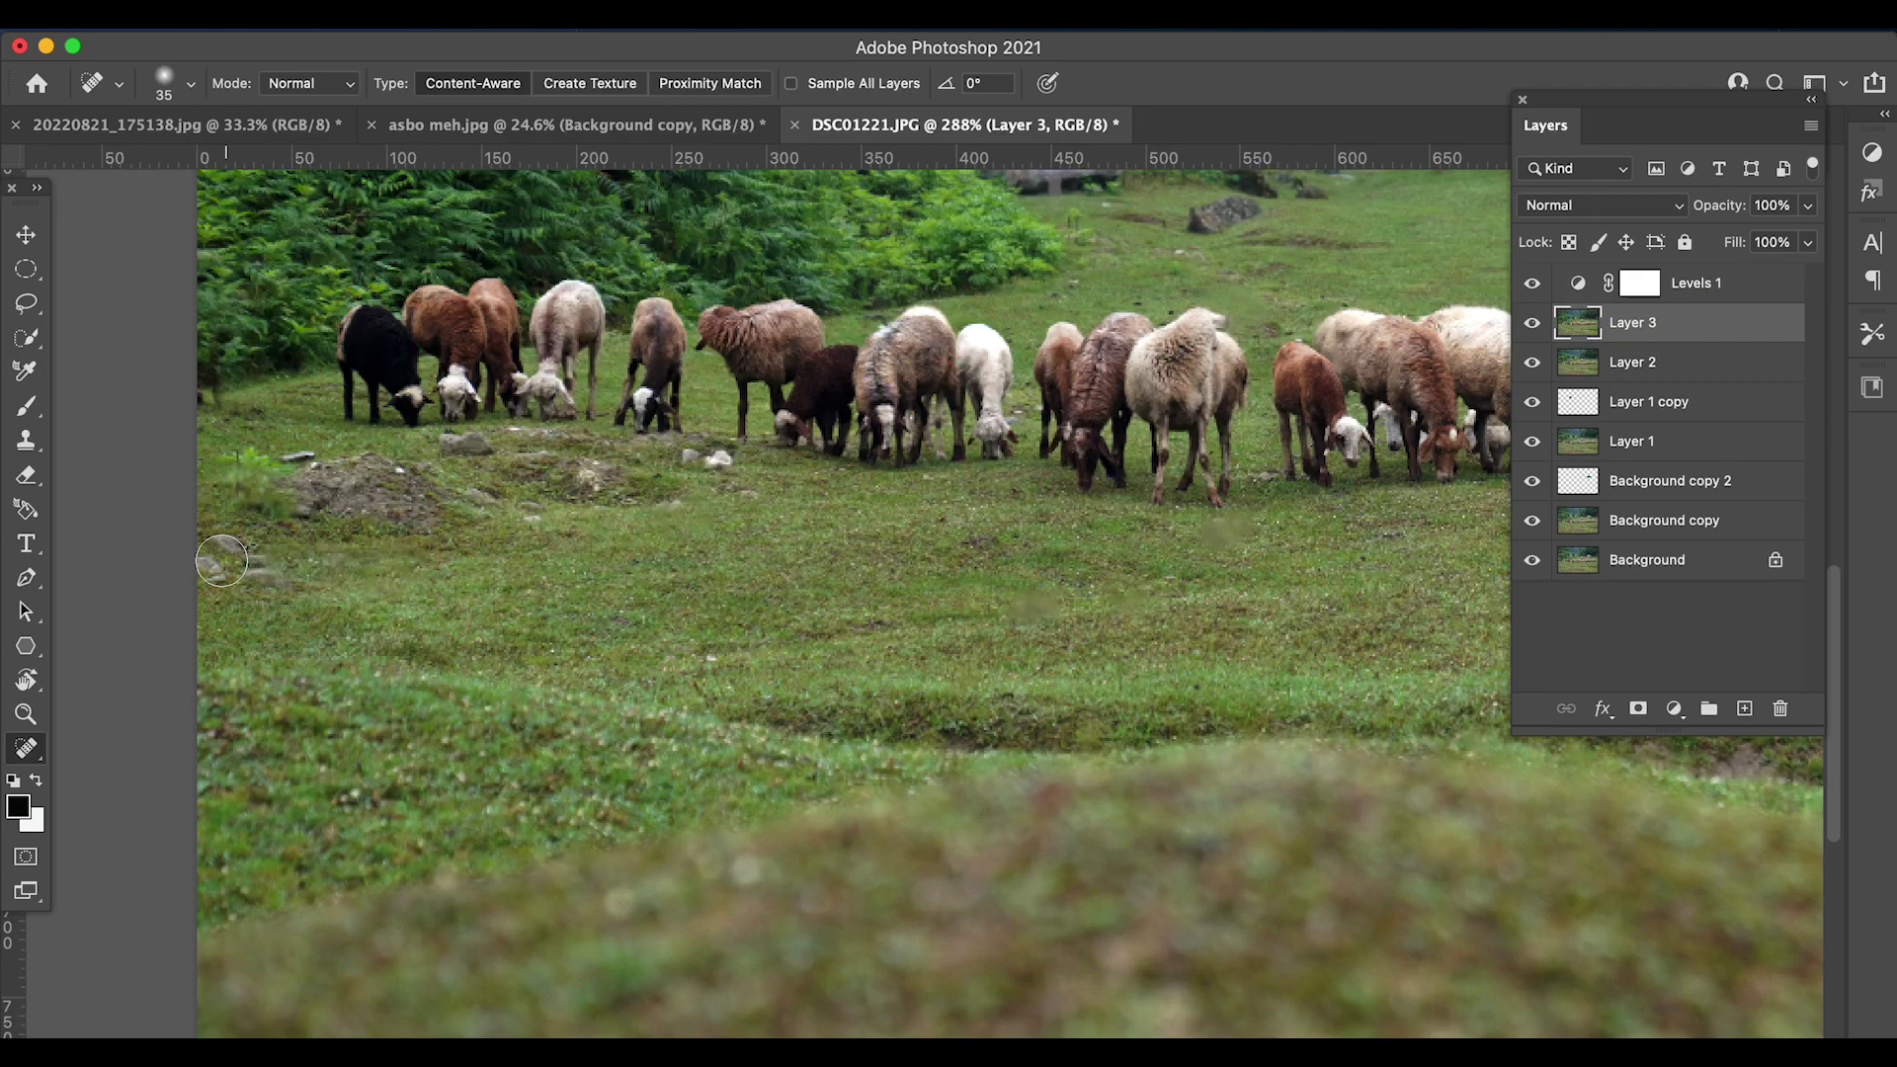
mouse_move(262, 470)
mouse_down()
mouse_move(317, 450)
mouse_move(232, 474)
mouse_up()
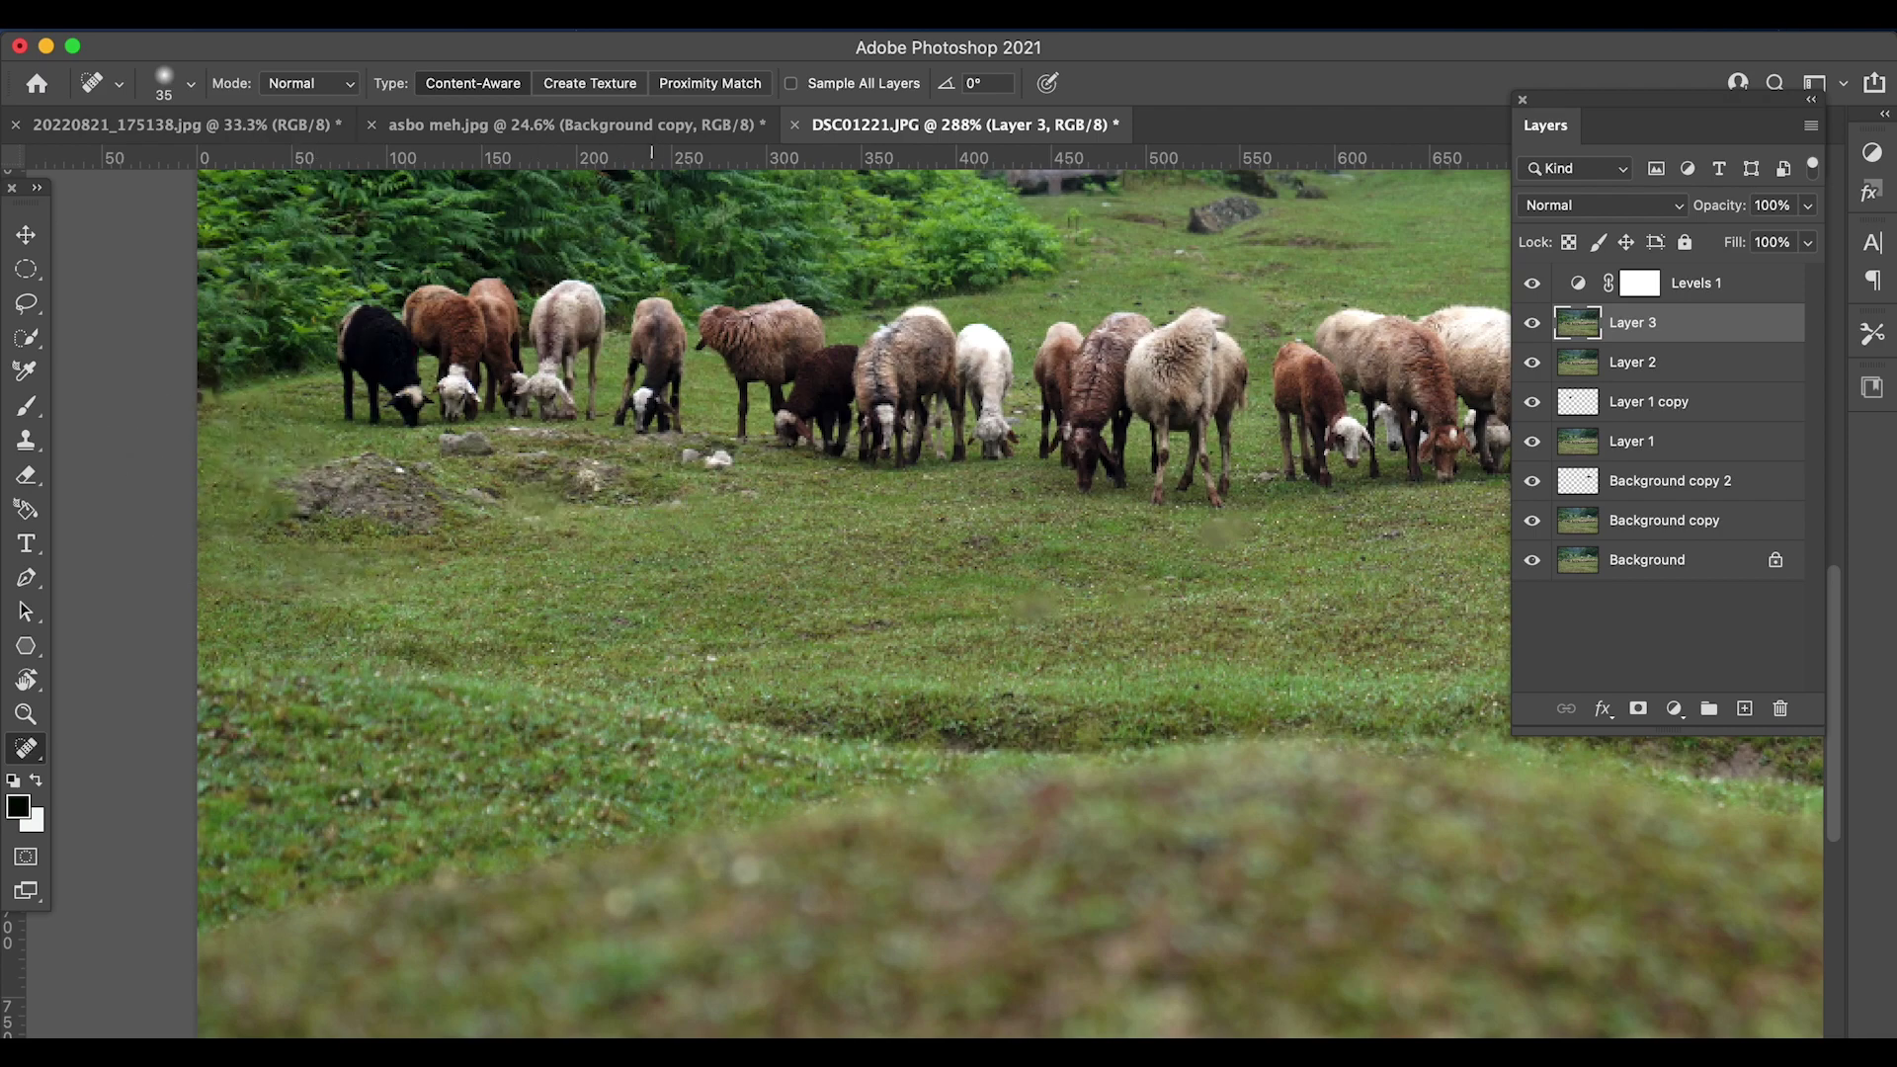
mouse_move(741, 460)
mouse_down()
mouse_move(613, 466)
mouse_move(642, 476)
mouse_up()
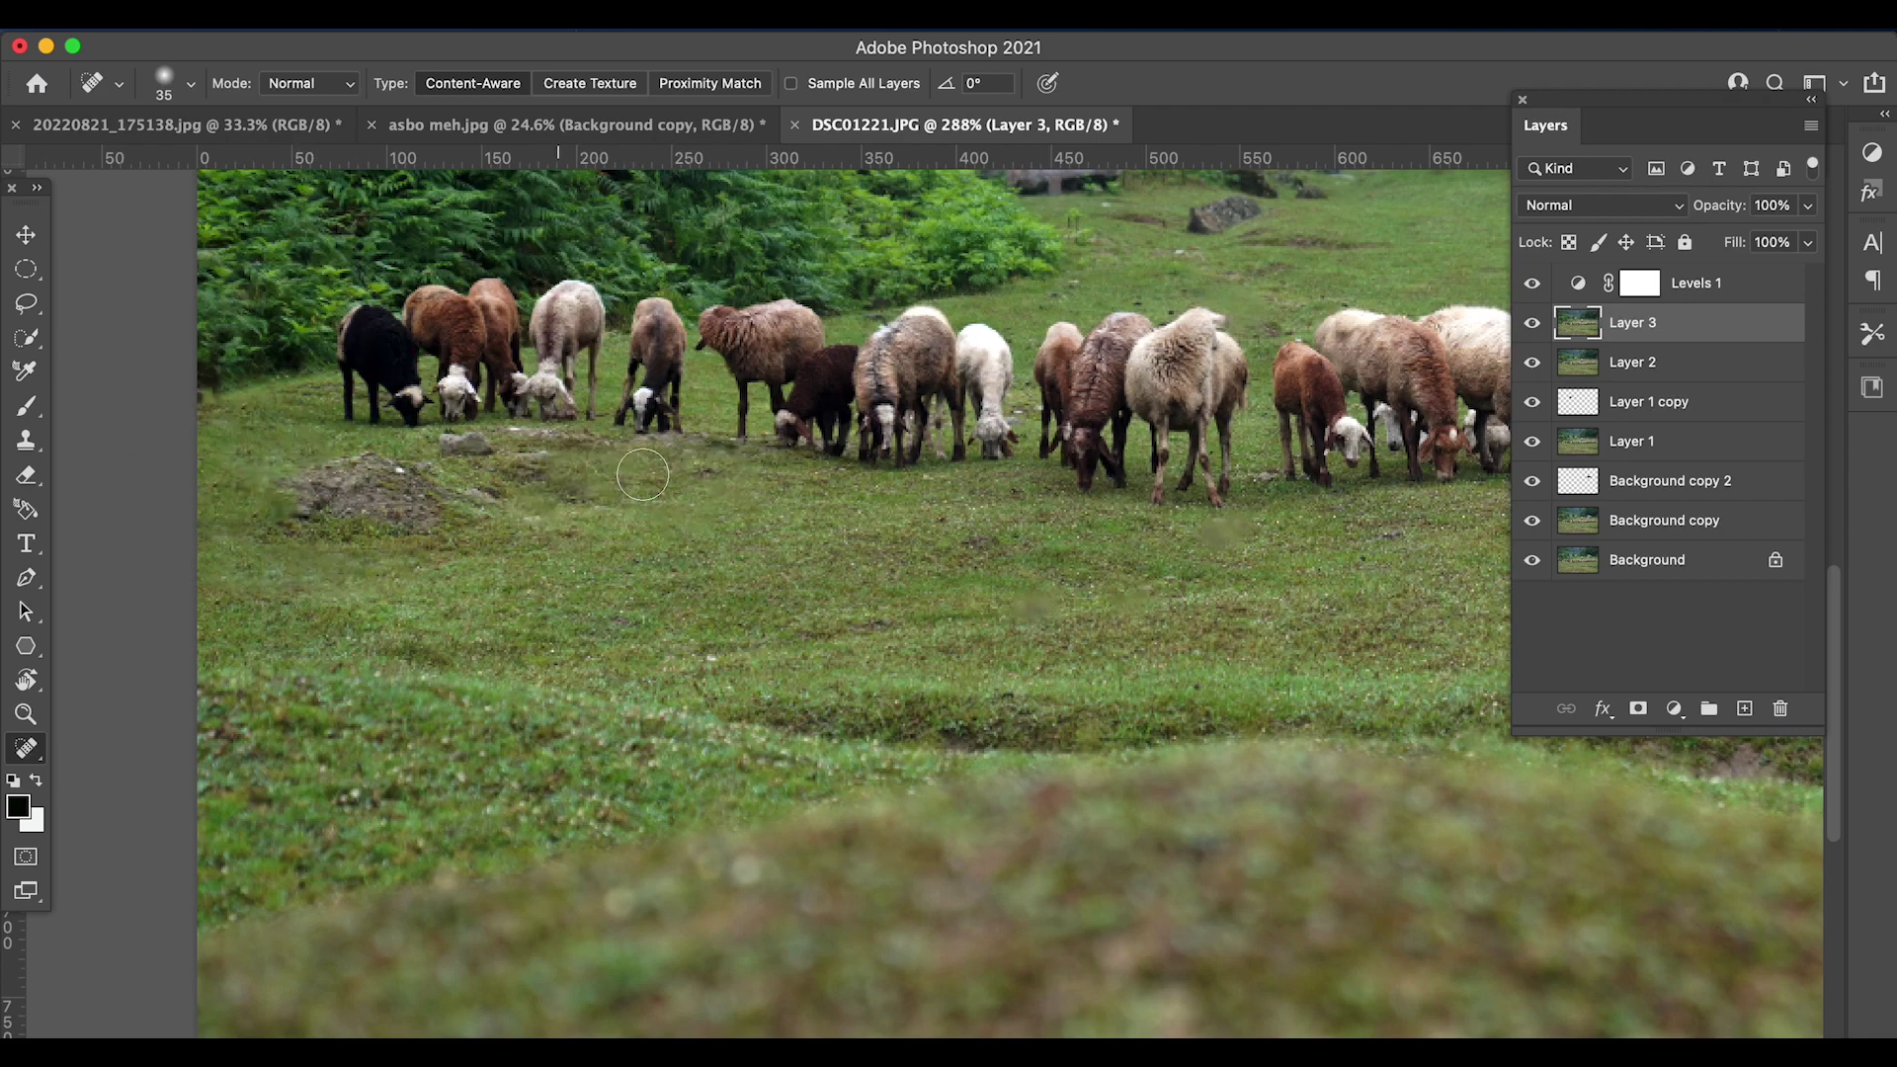
drag(384, 465, 423, 474)
scroll(642, 471, up, 1)
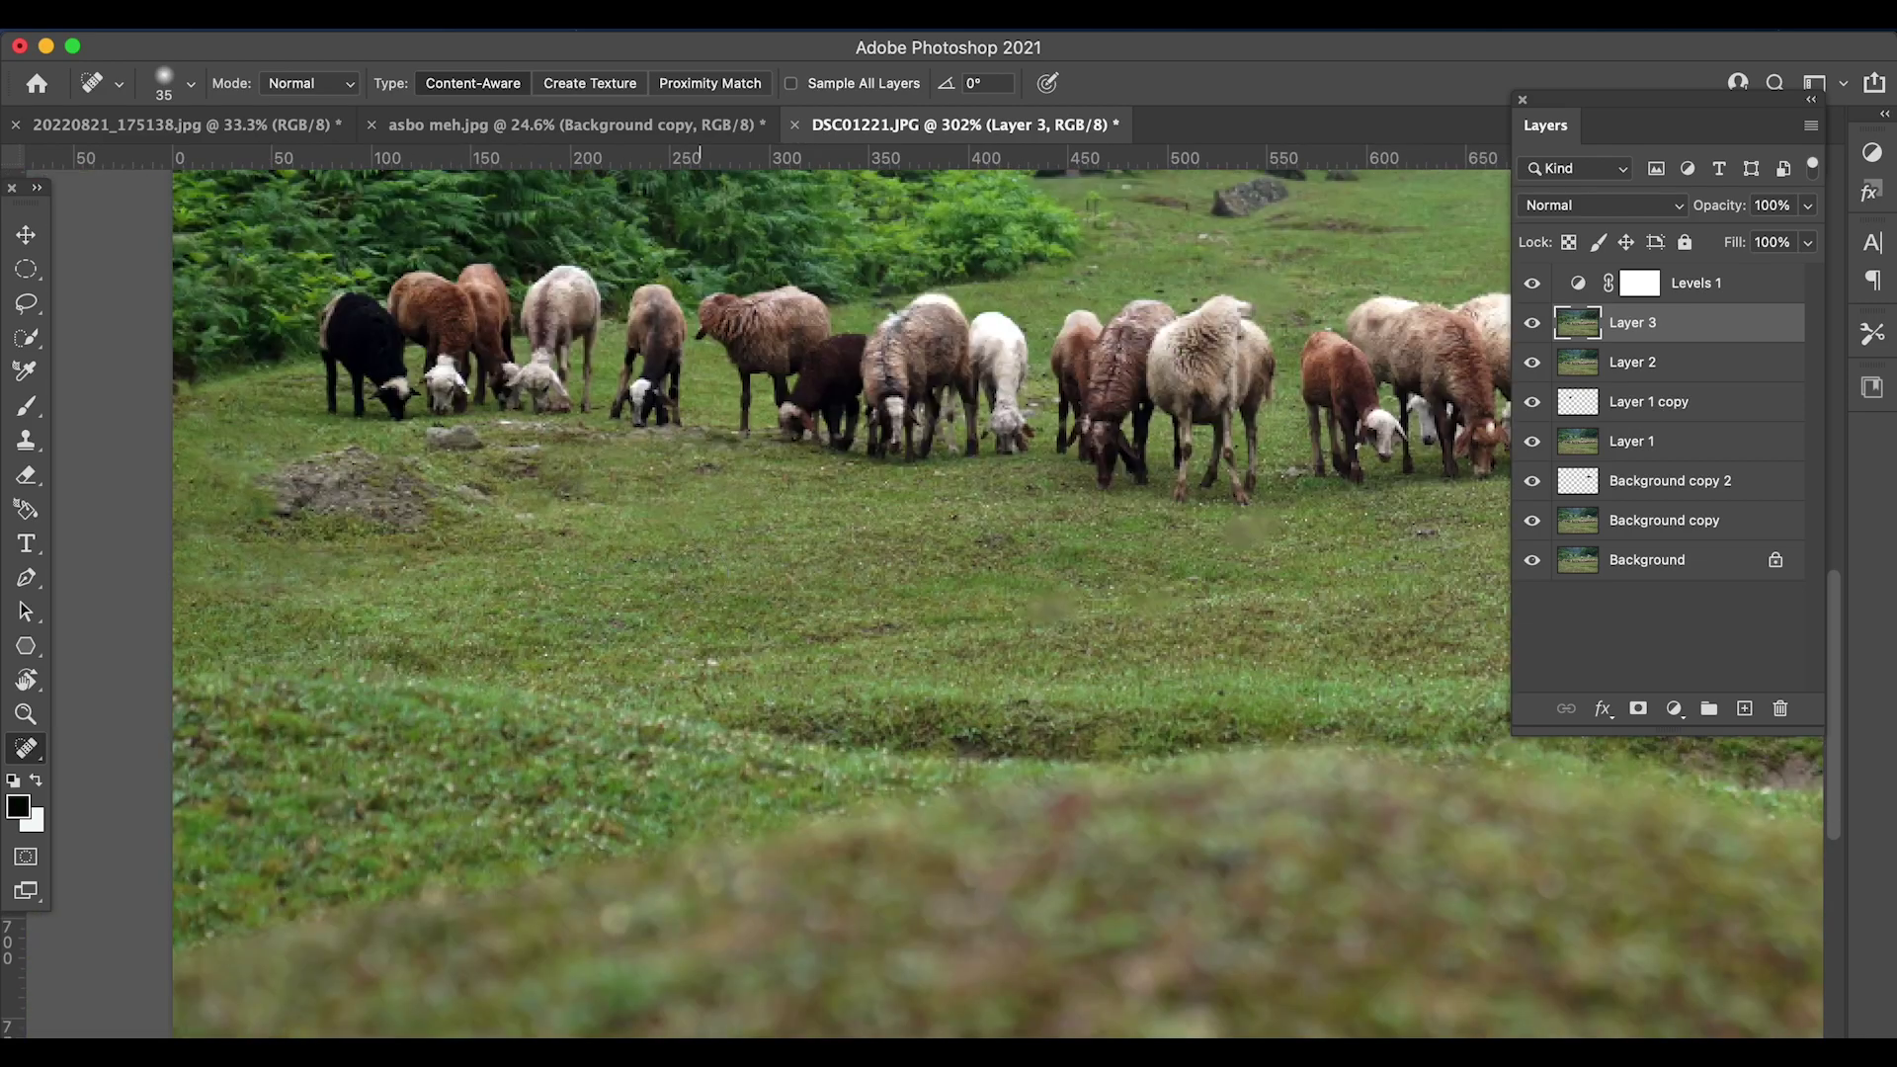
scroll(1245, 592, down, 10)
scroll(1284, 682, up, 10)
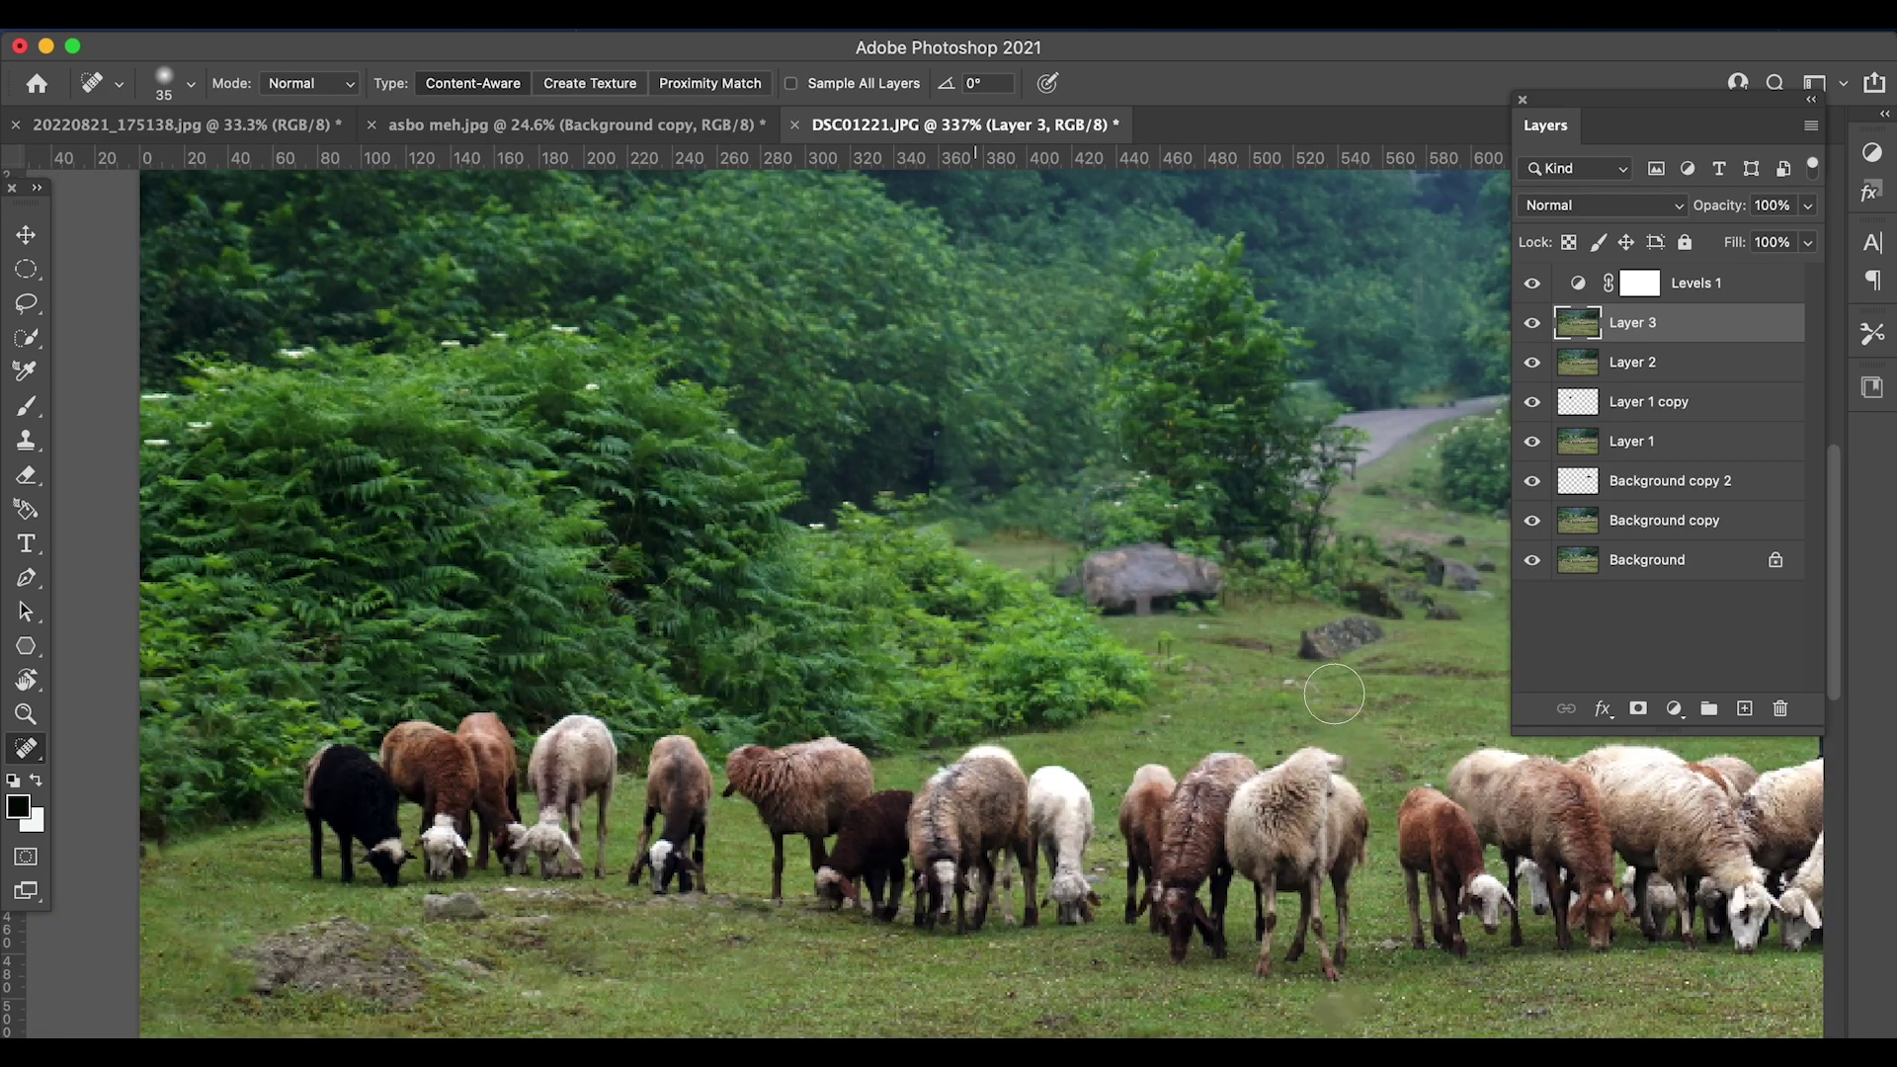
click(1250, 652)
- Select the Levels 1 adjustment layer and bring up the new adjustment layer menu
scroll(1544, 884, down, 10)
scroll(1538, 892, up, 3)
scroll(1539, 893, down, 5)
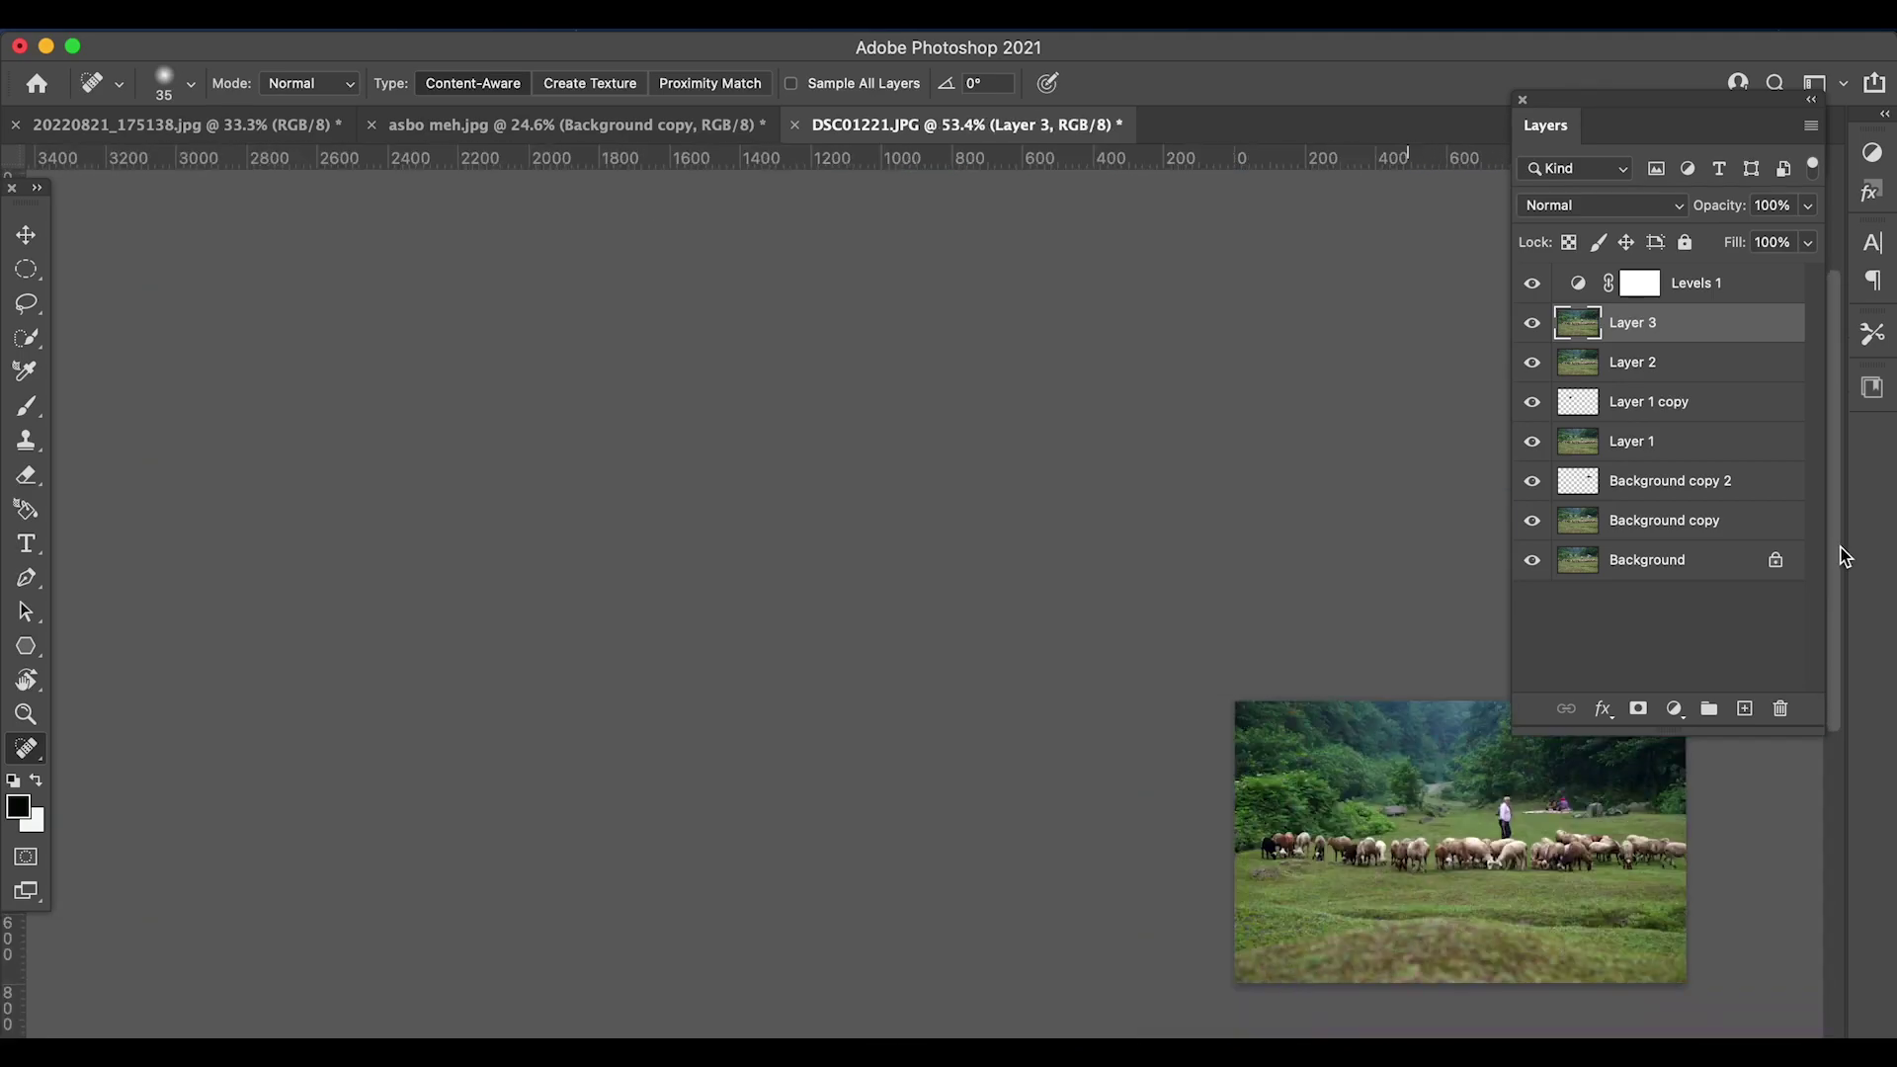
scroll(1077, 676, up, 5)
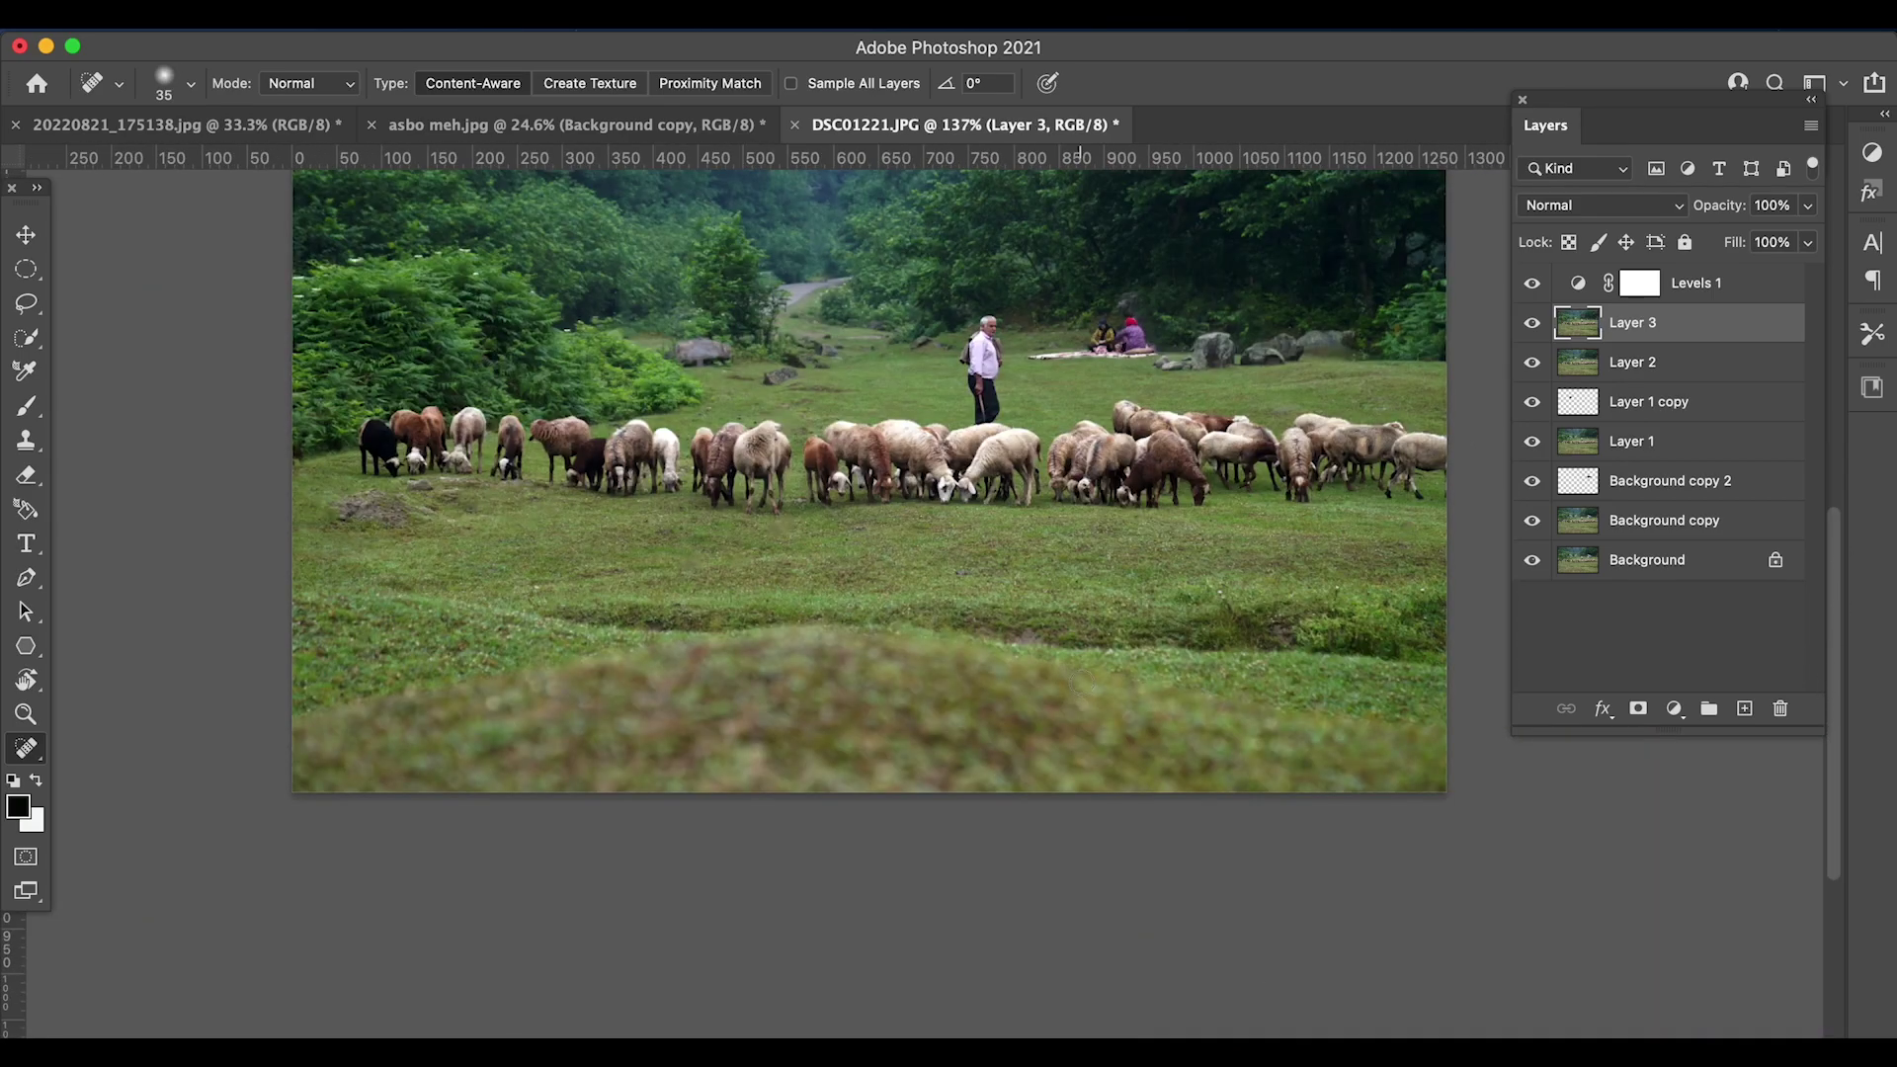
scroll(1077, 676, down, 2)
click(1586, 286)
click(1674, 708)
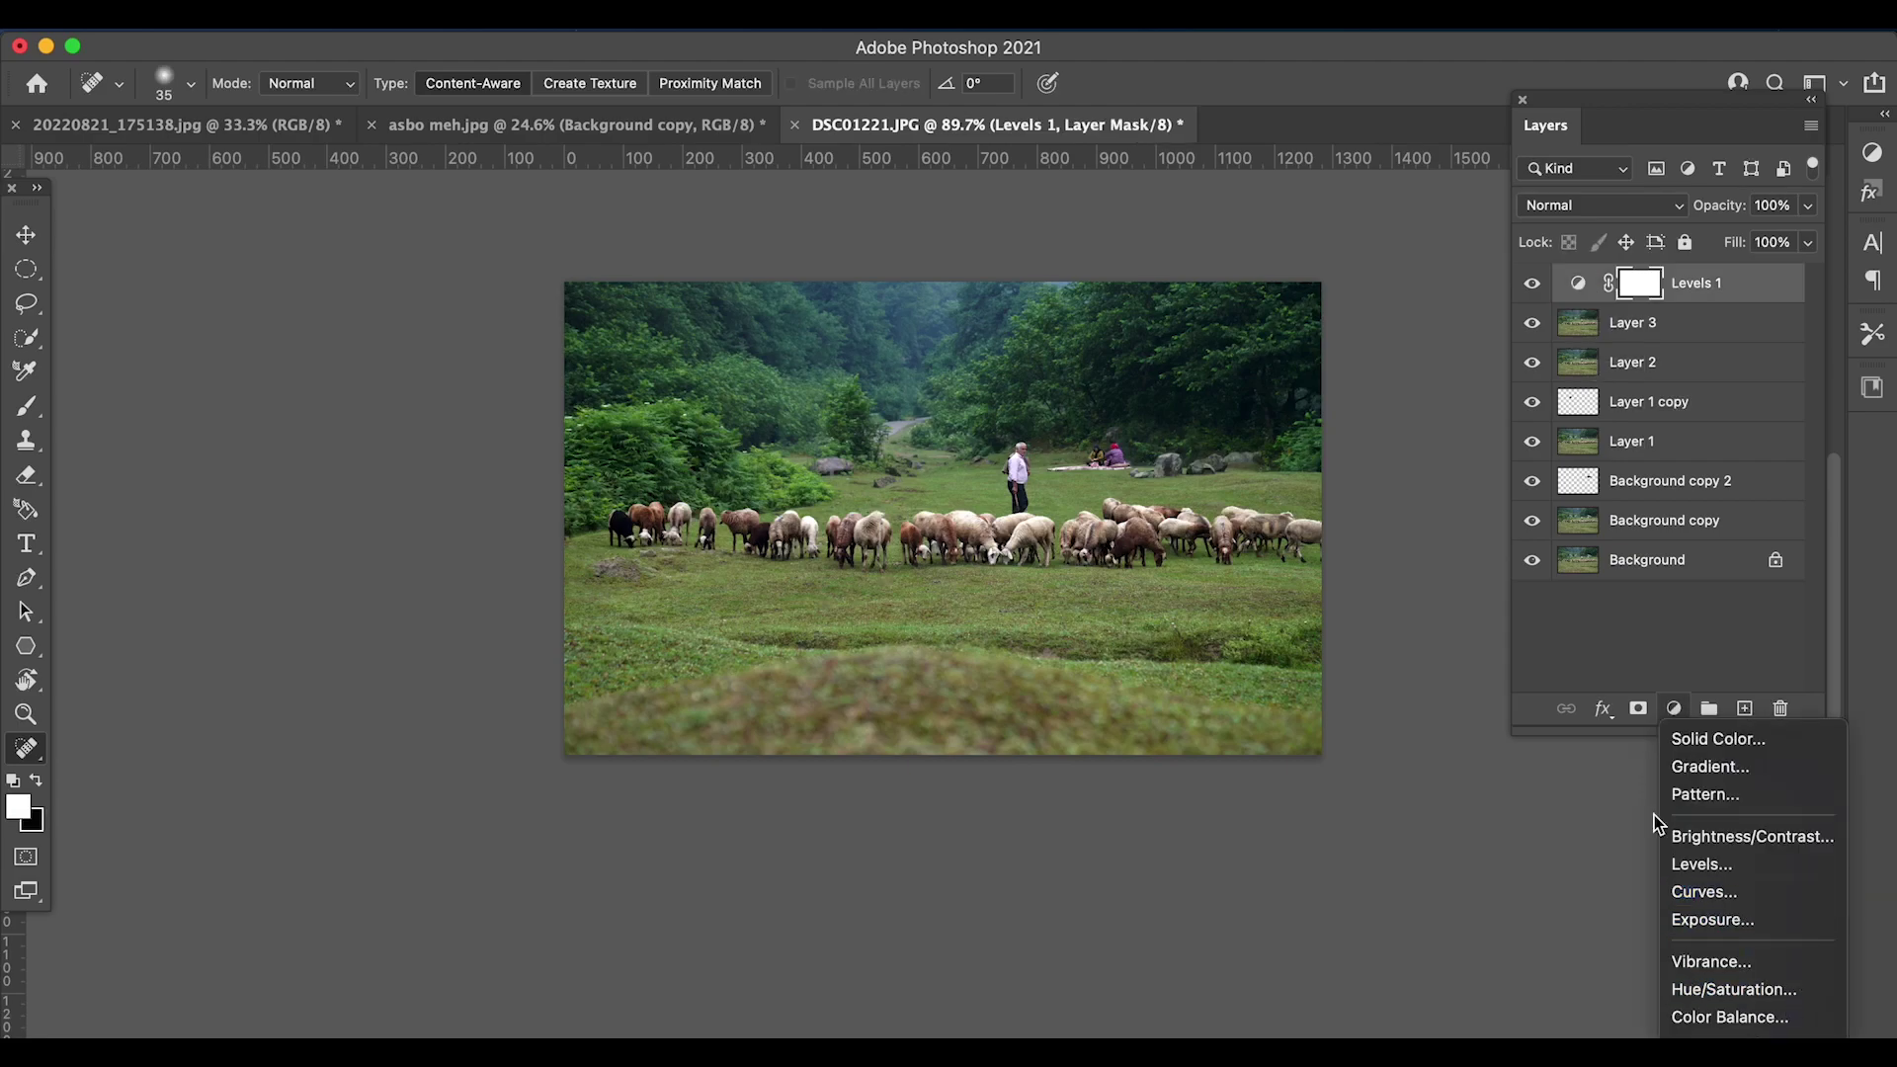
- Stamp all visible layers into a new top Layer 4 and open it in Camera Raw Filter
key(Escape)
key(super+alt+shift+e)
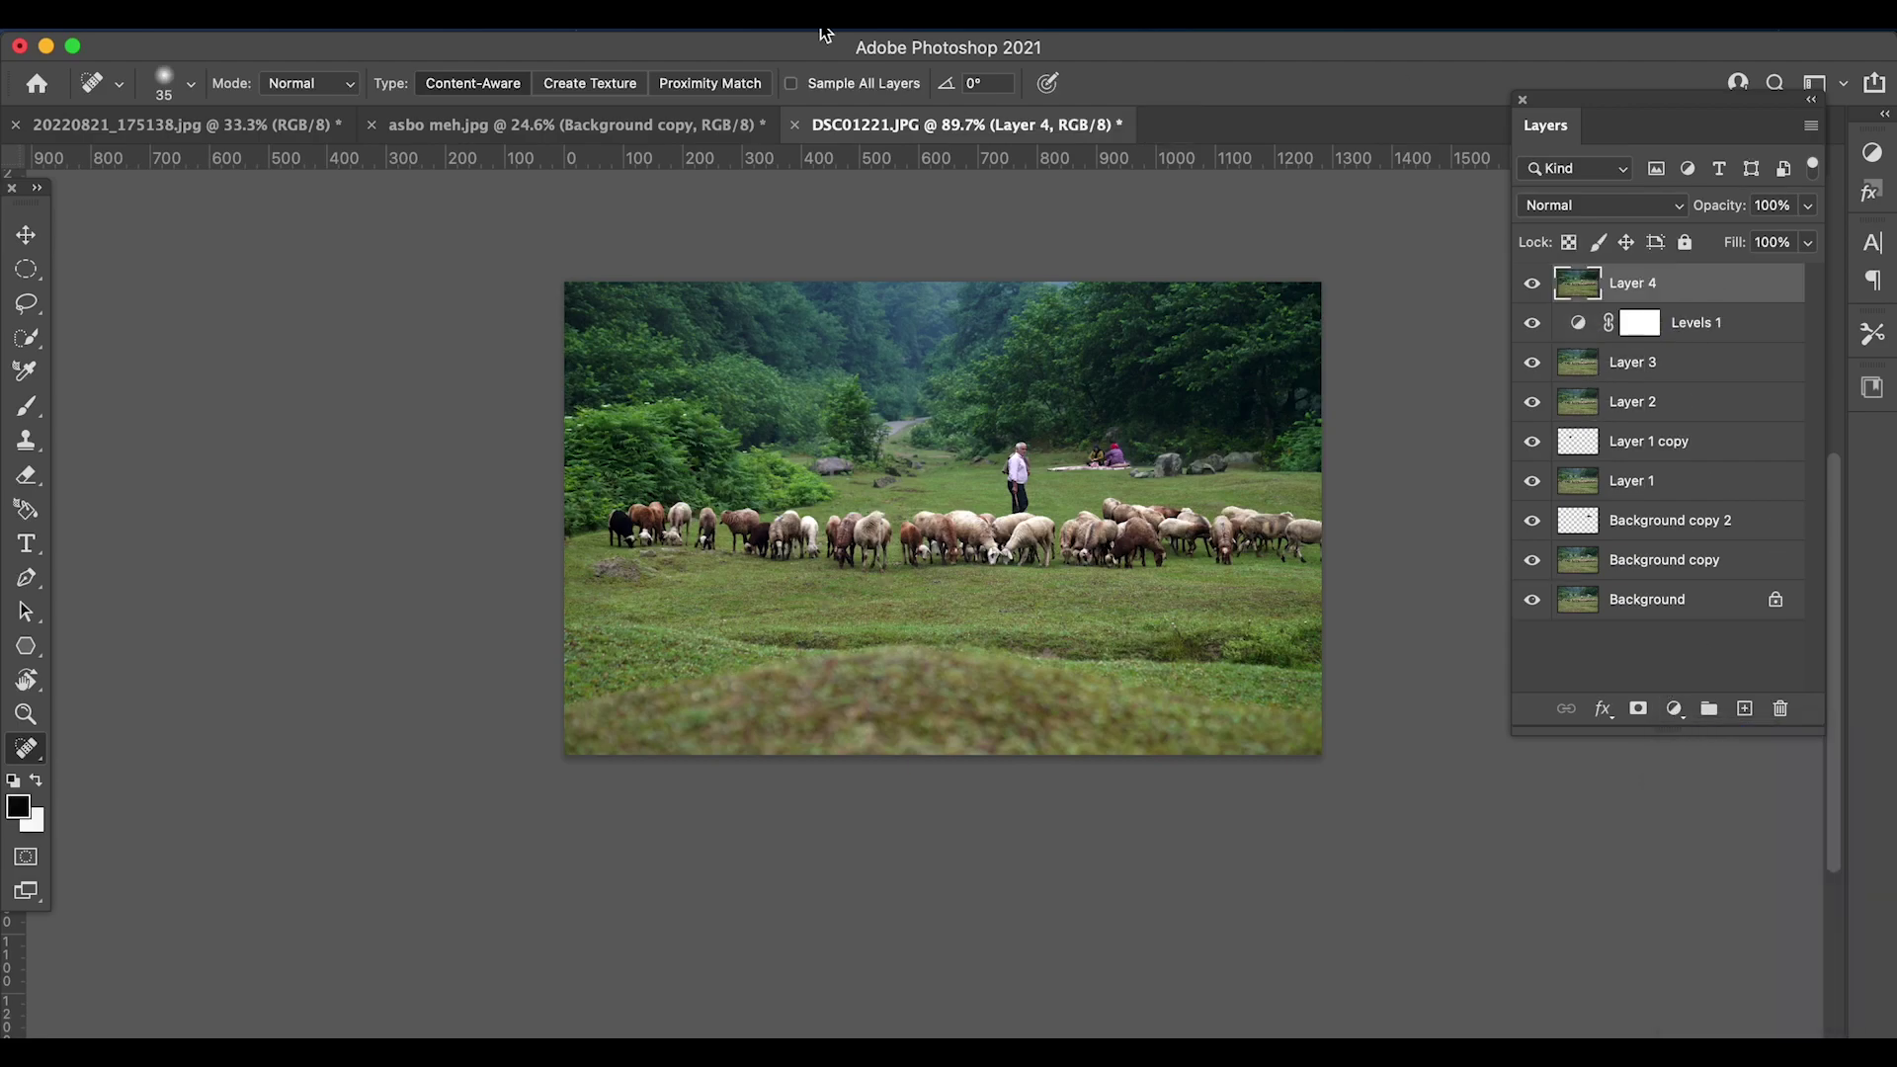
click(838, 28)
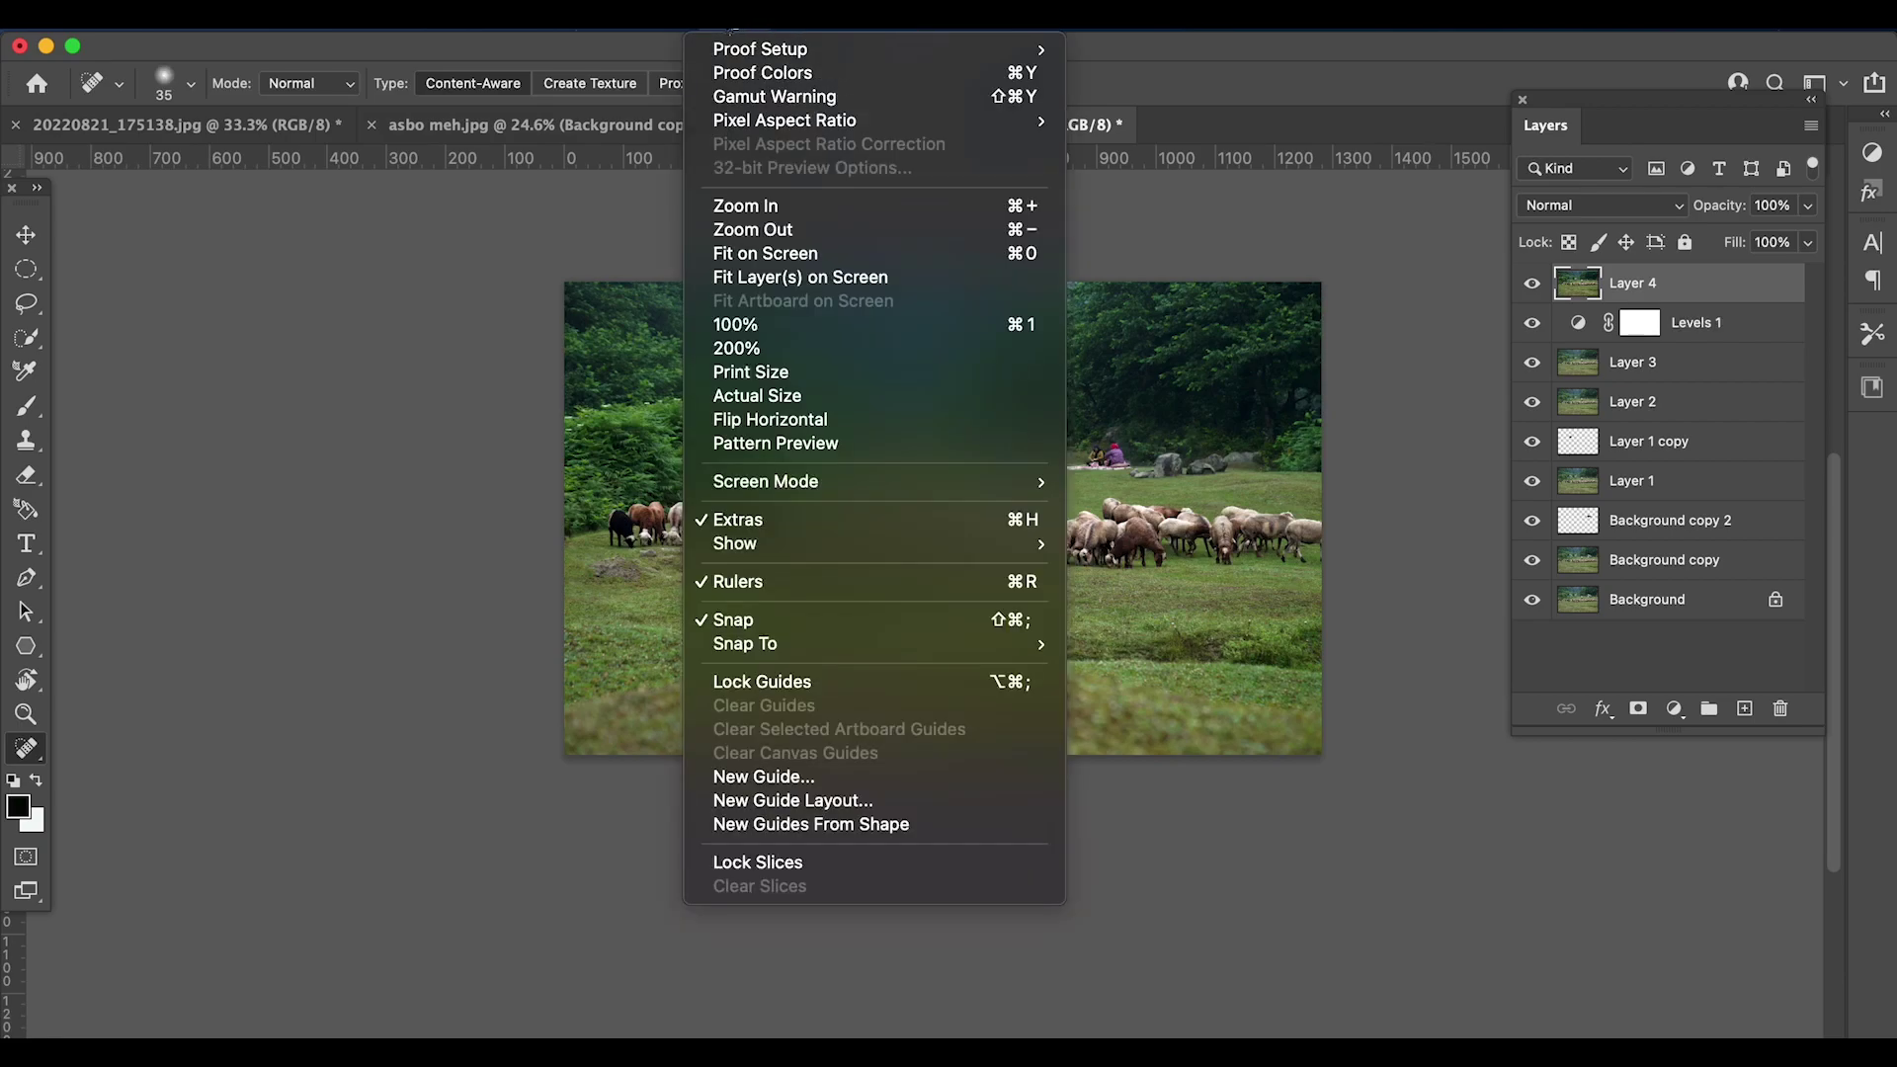
click(713, 223)
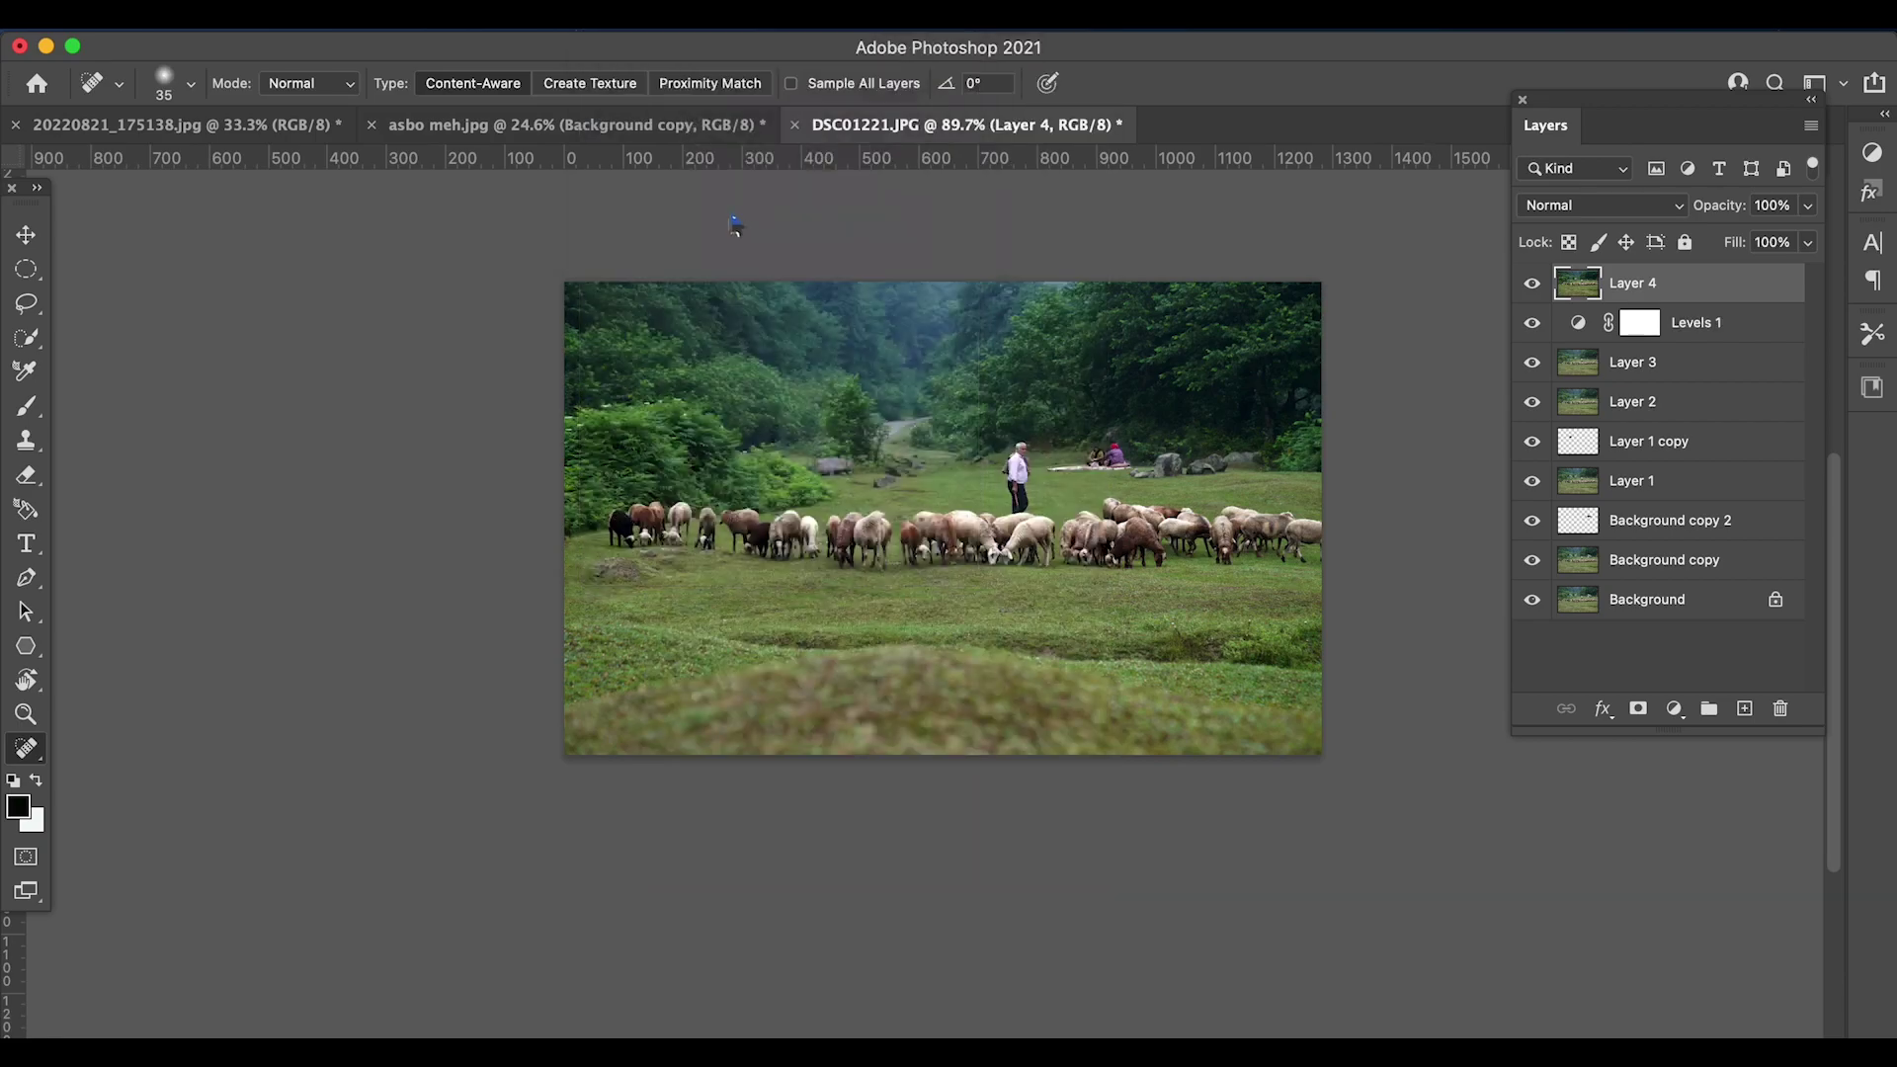
- In Camera Raw, warm temperature to +3, raise exposure to +0.45, add contrast, and vignette -15
alt+click(1277, 565)
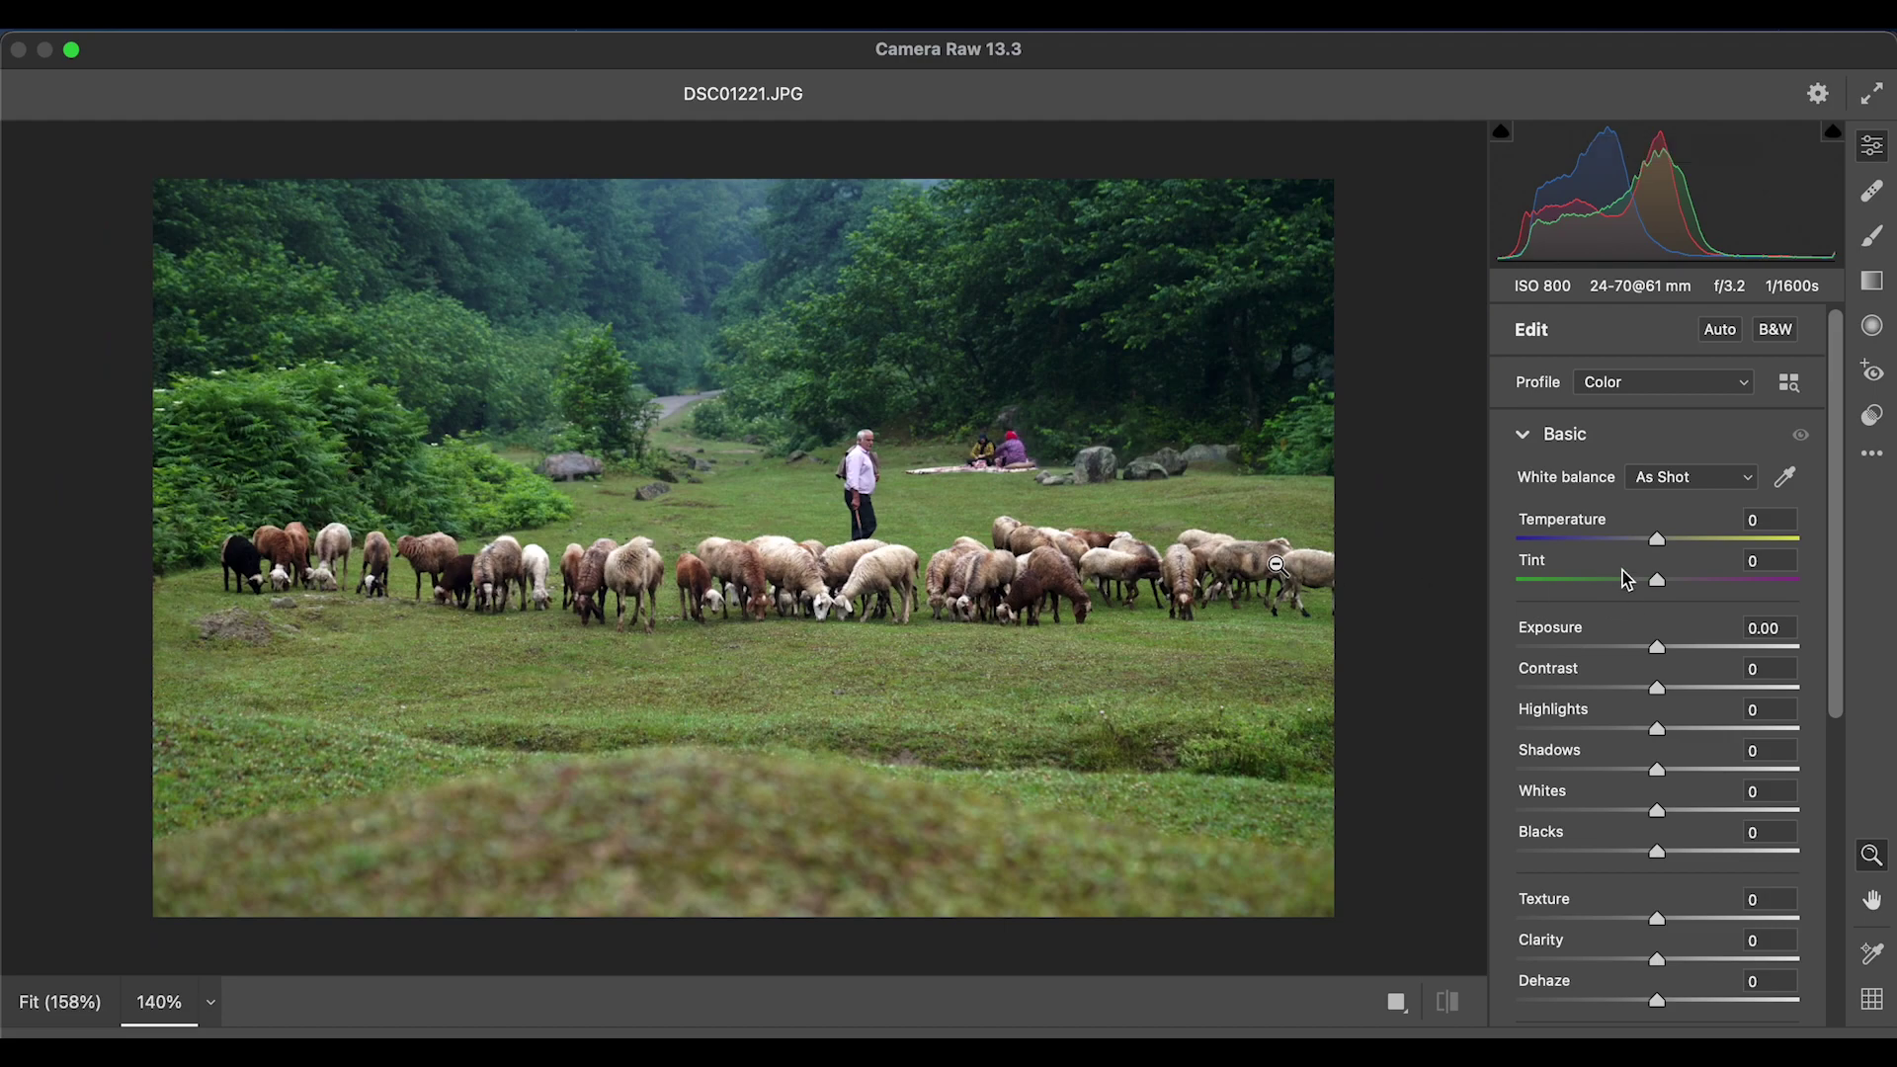
drag(1657, 539, 1664, 538)
drag(1657, 647, 1663, 691)
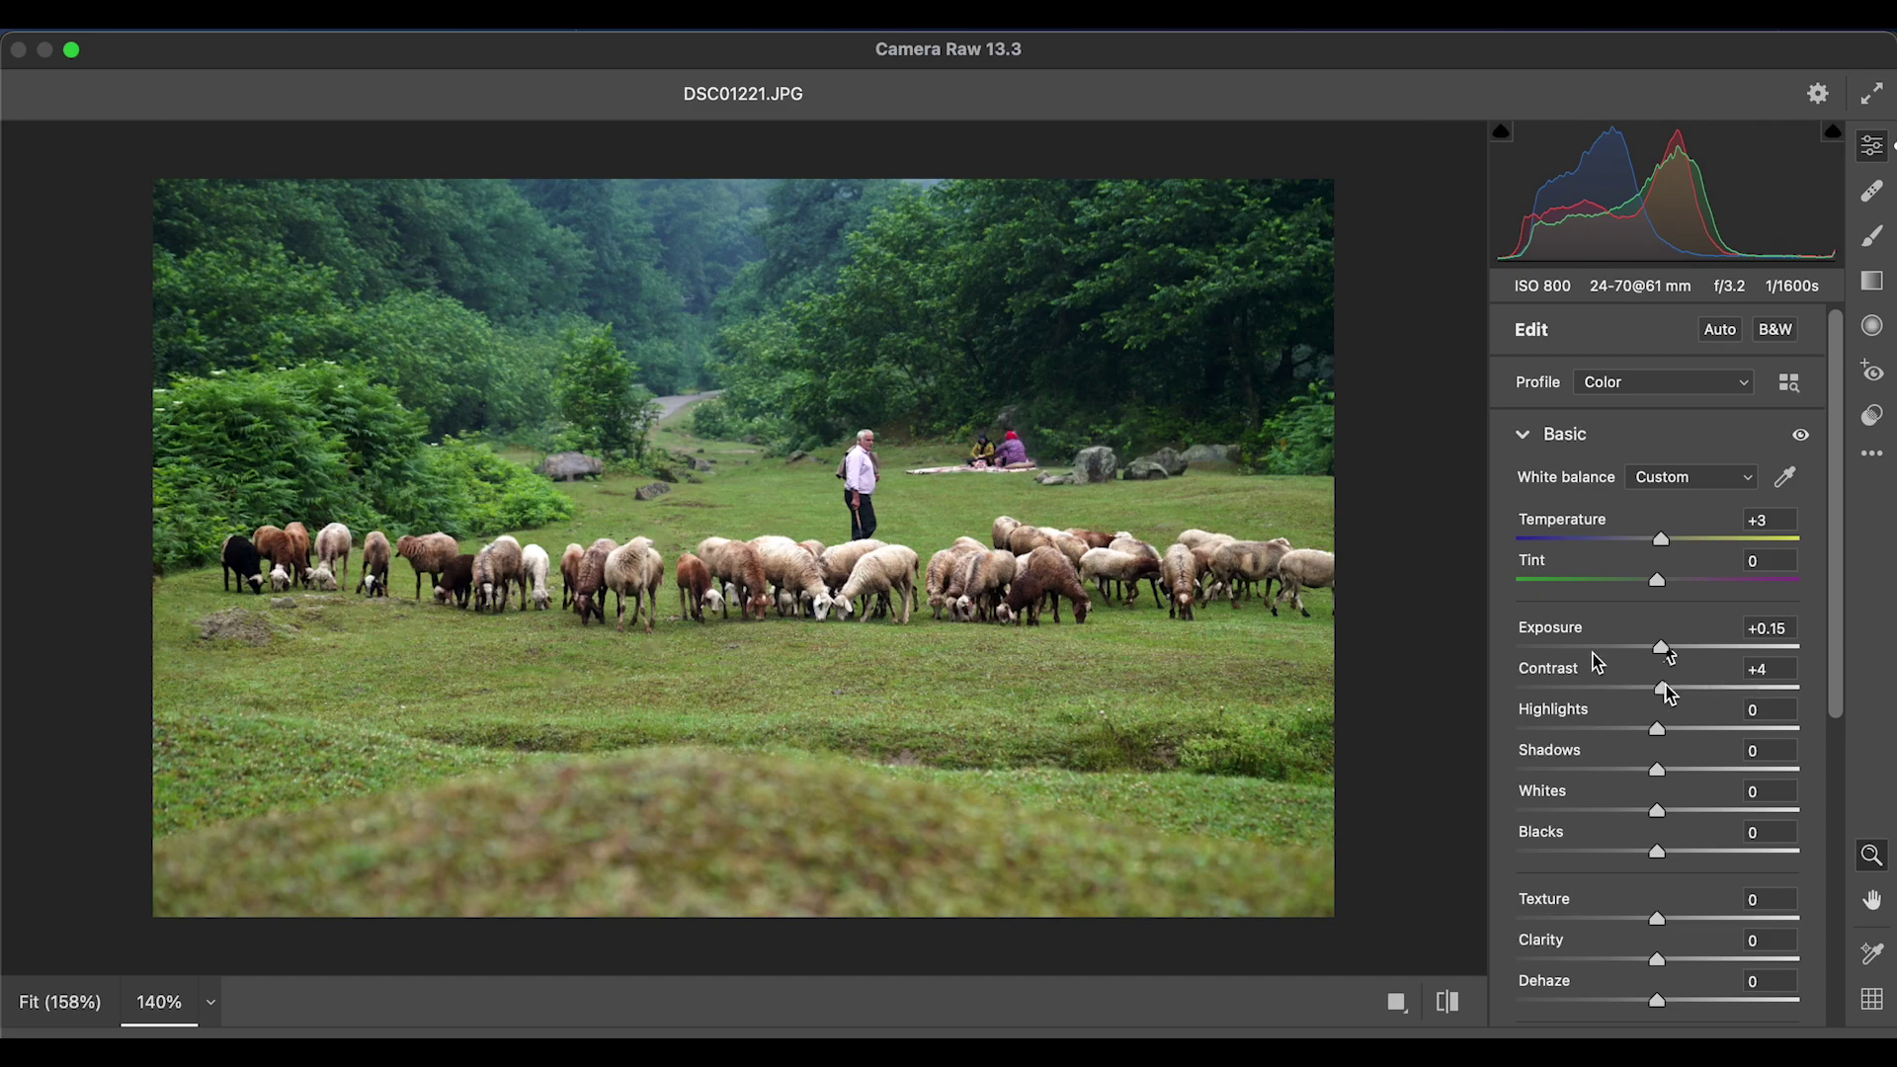
drag(1661, 647, 1650, 853)
scroll(1598, 886, down, 10)
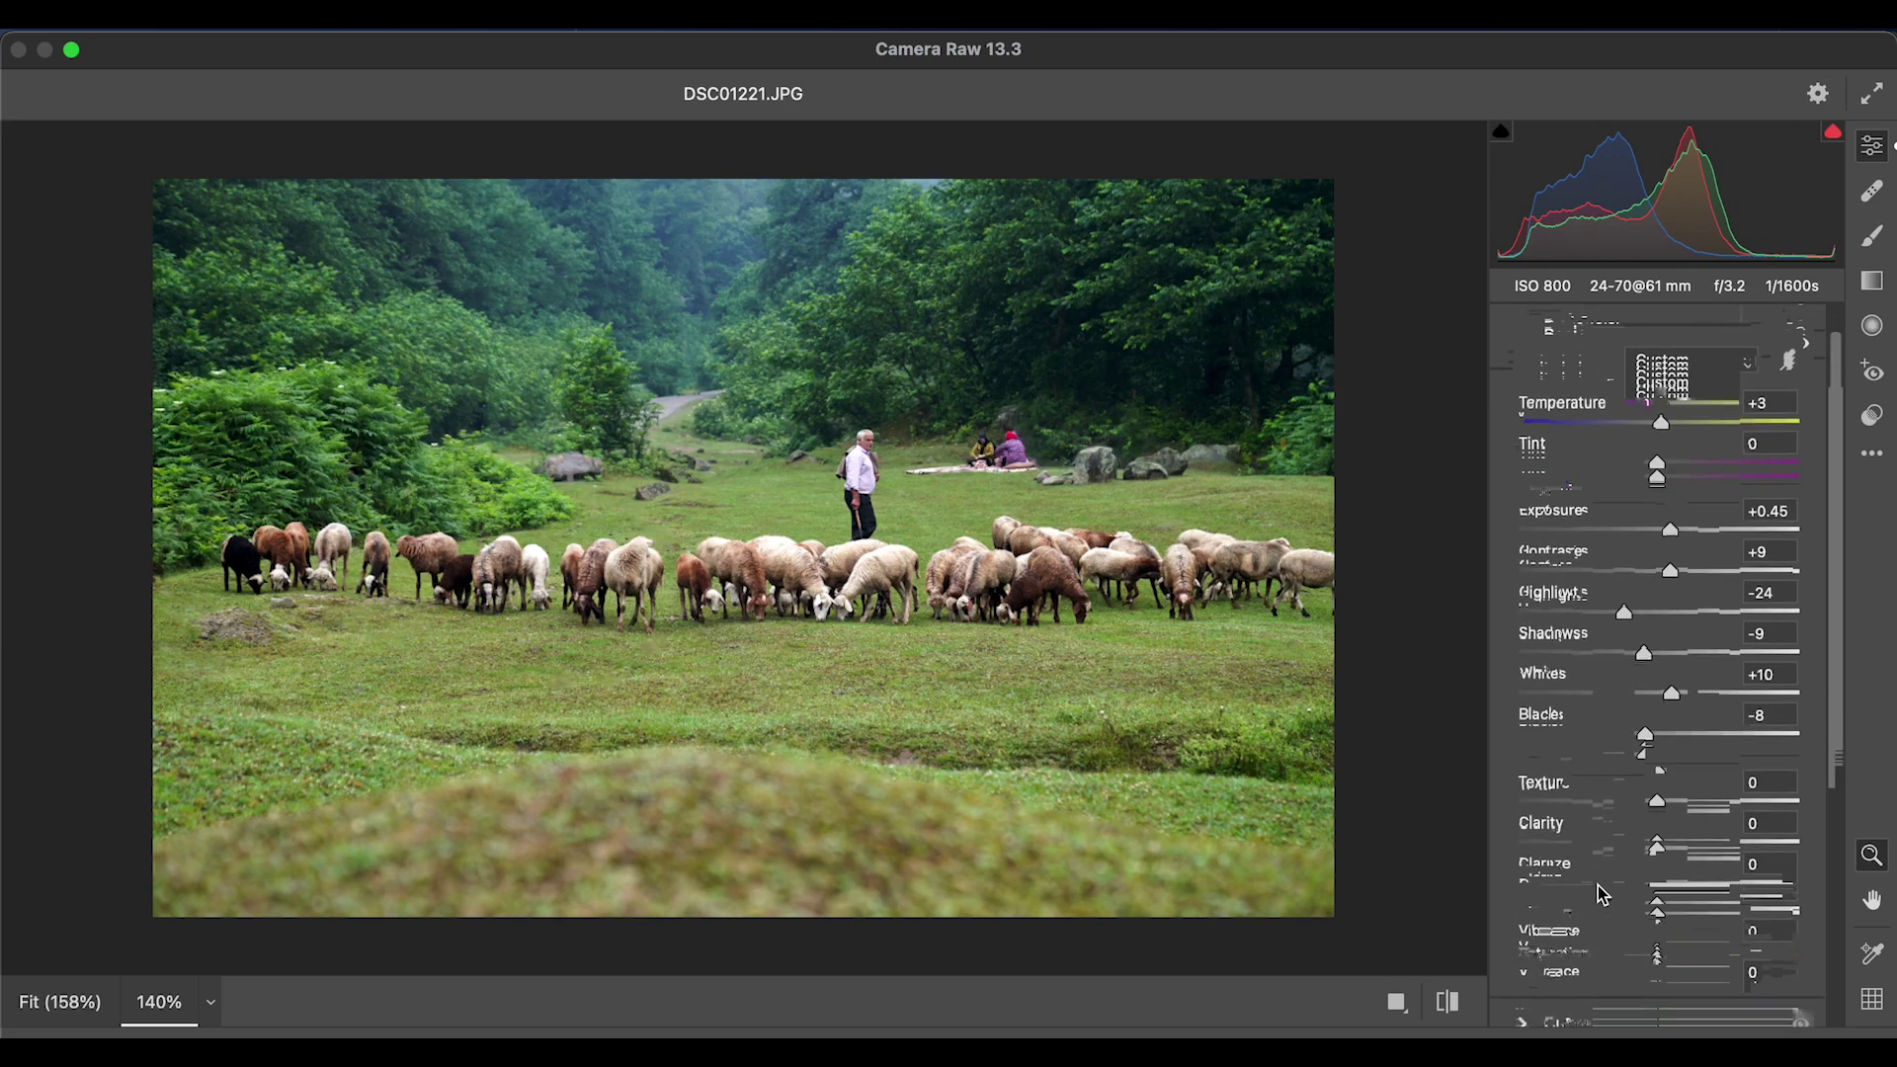
click(1537, 939)
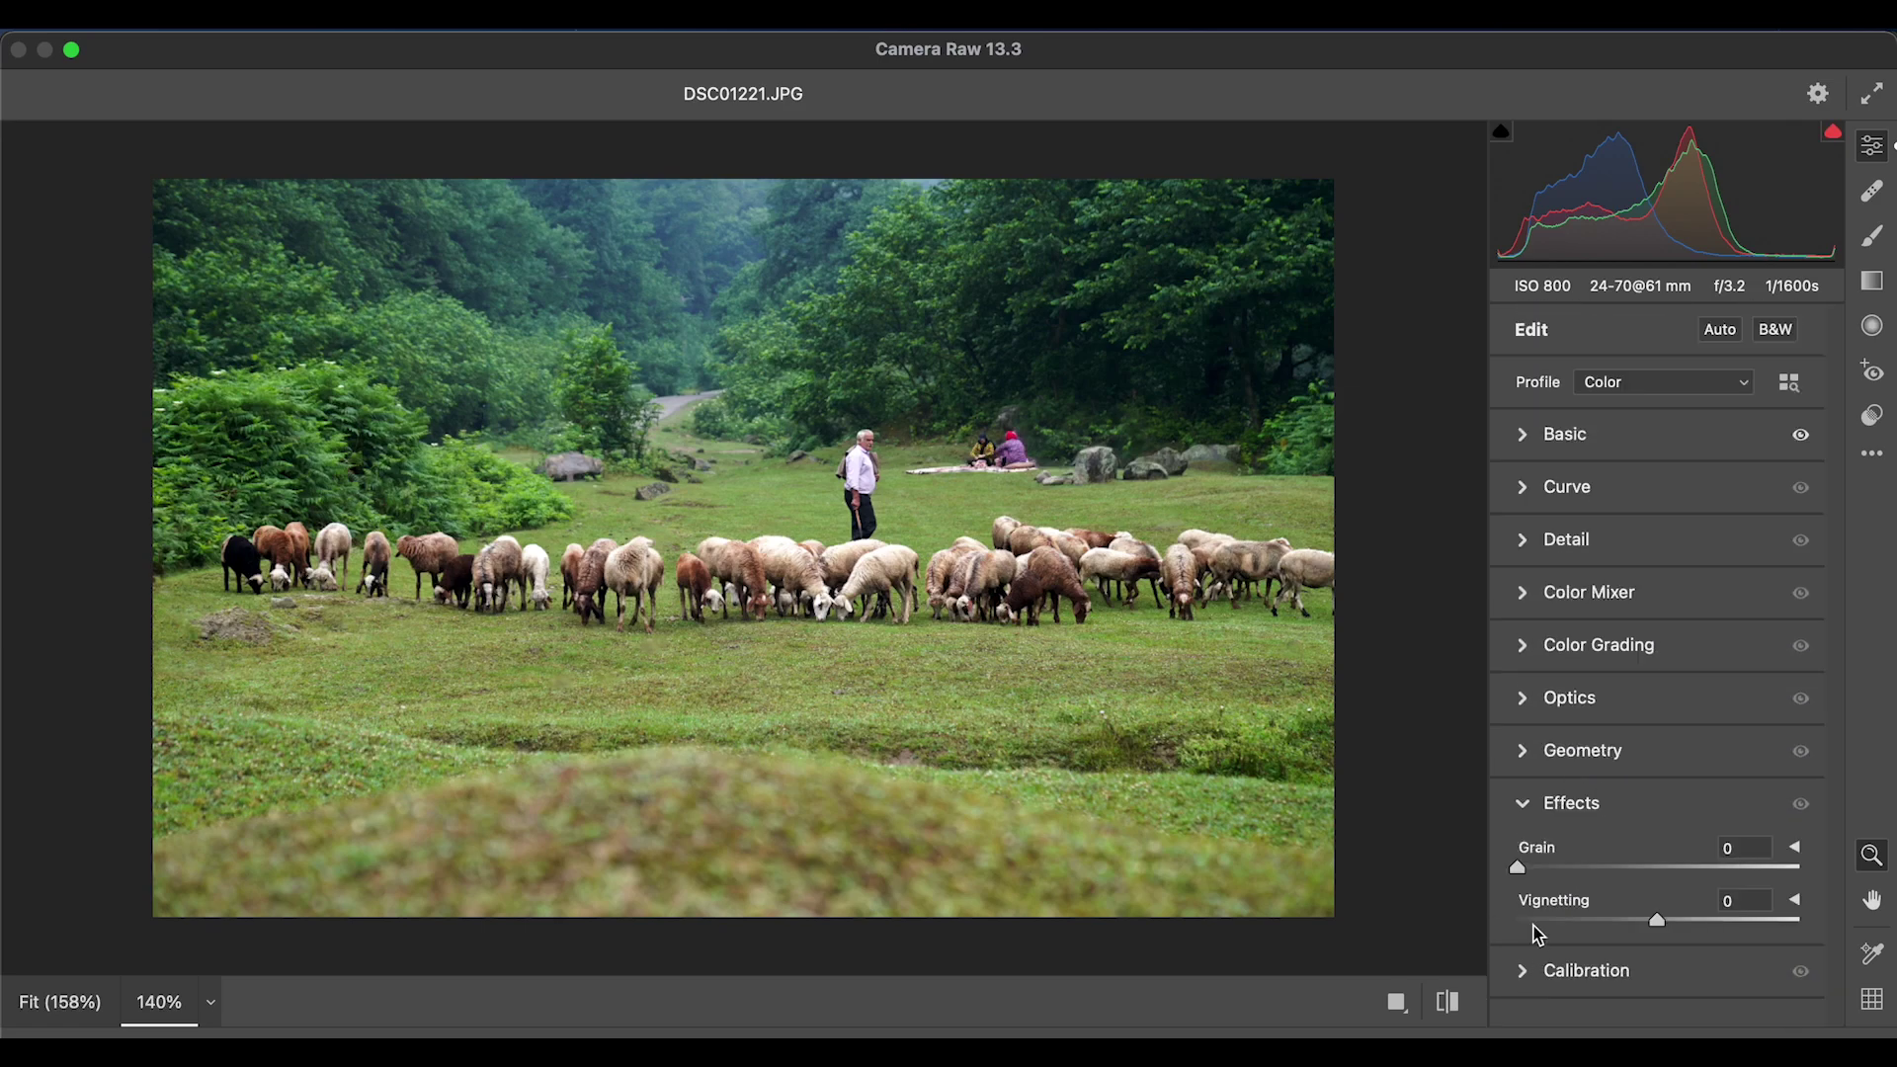
drag(1657, 920, 1632, 933)
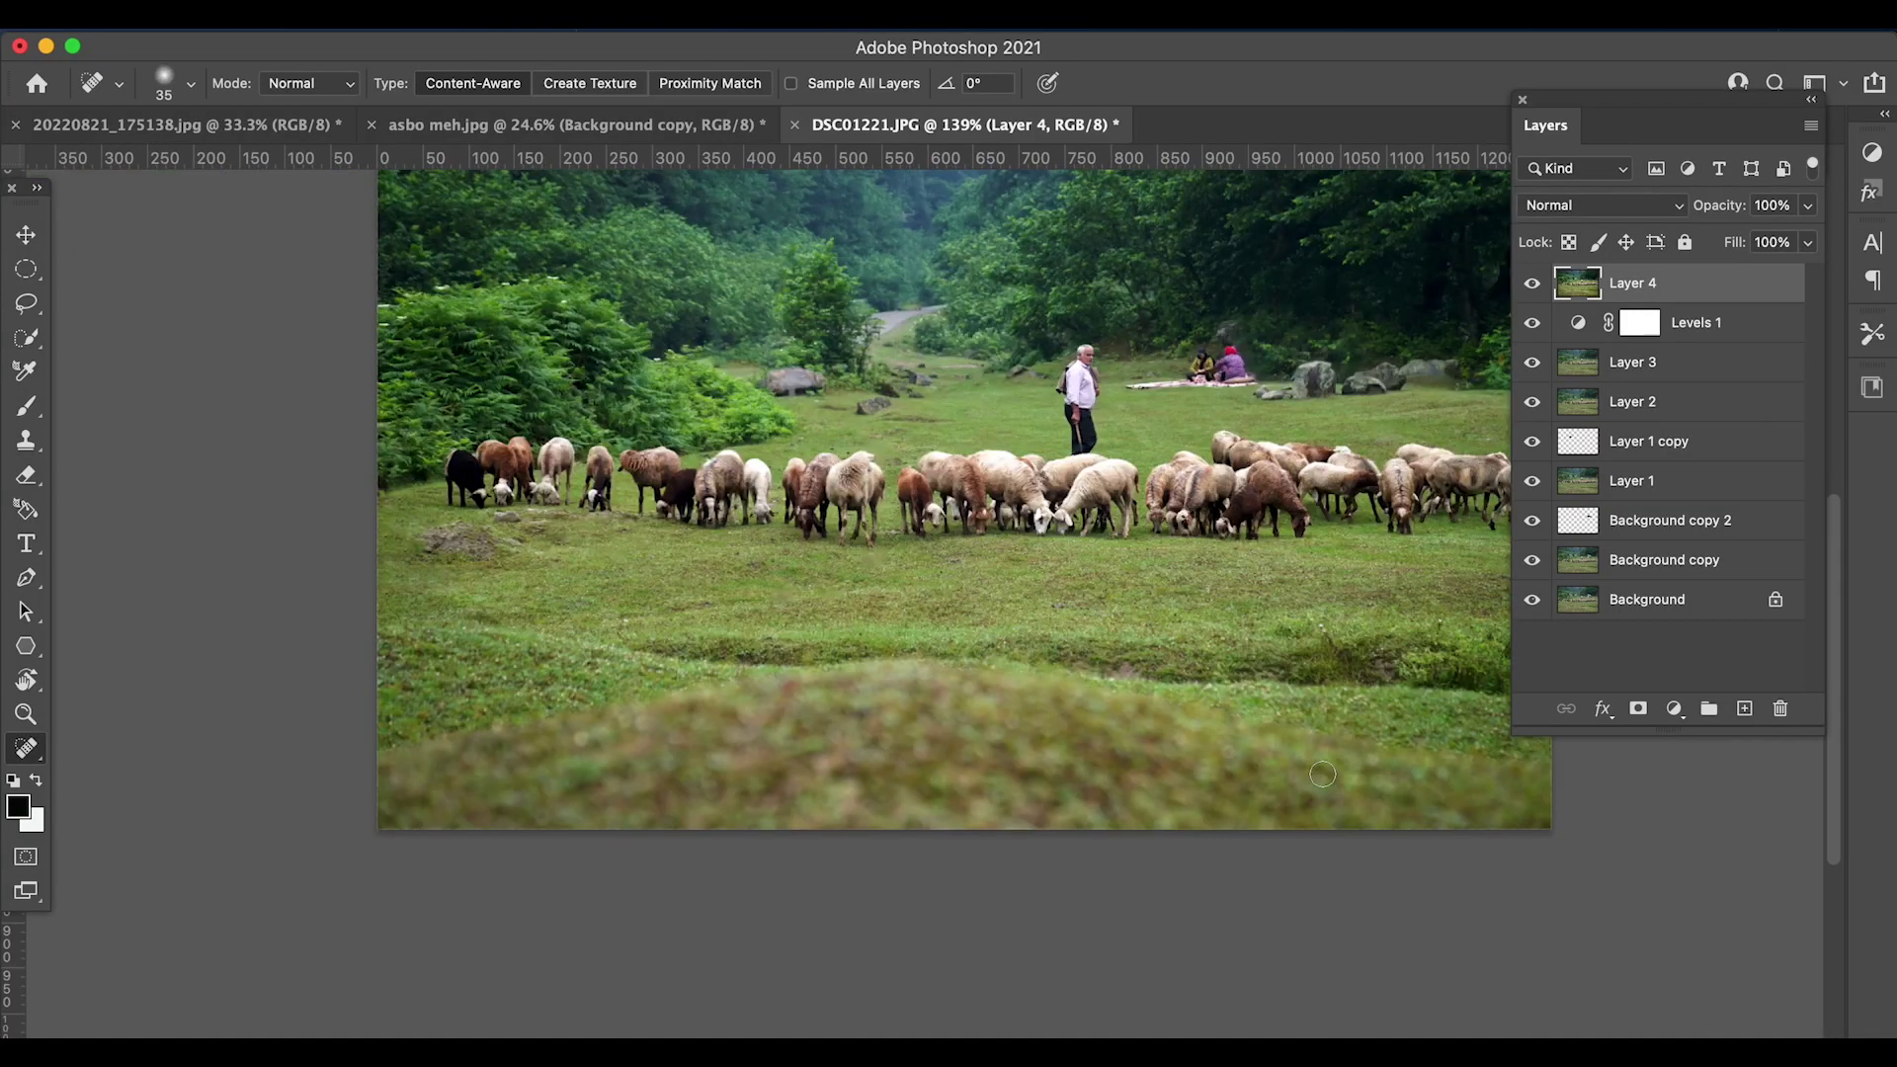
- Zoom in and spot-heal the picnic blanket's left end and nearby marks into grass on Layer 4
scroll(1322, 773, up, 3)
scroll(1322, 774, up, 5)
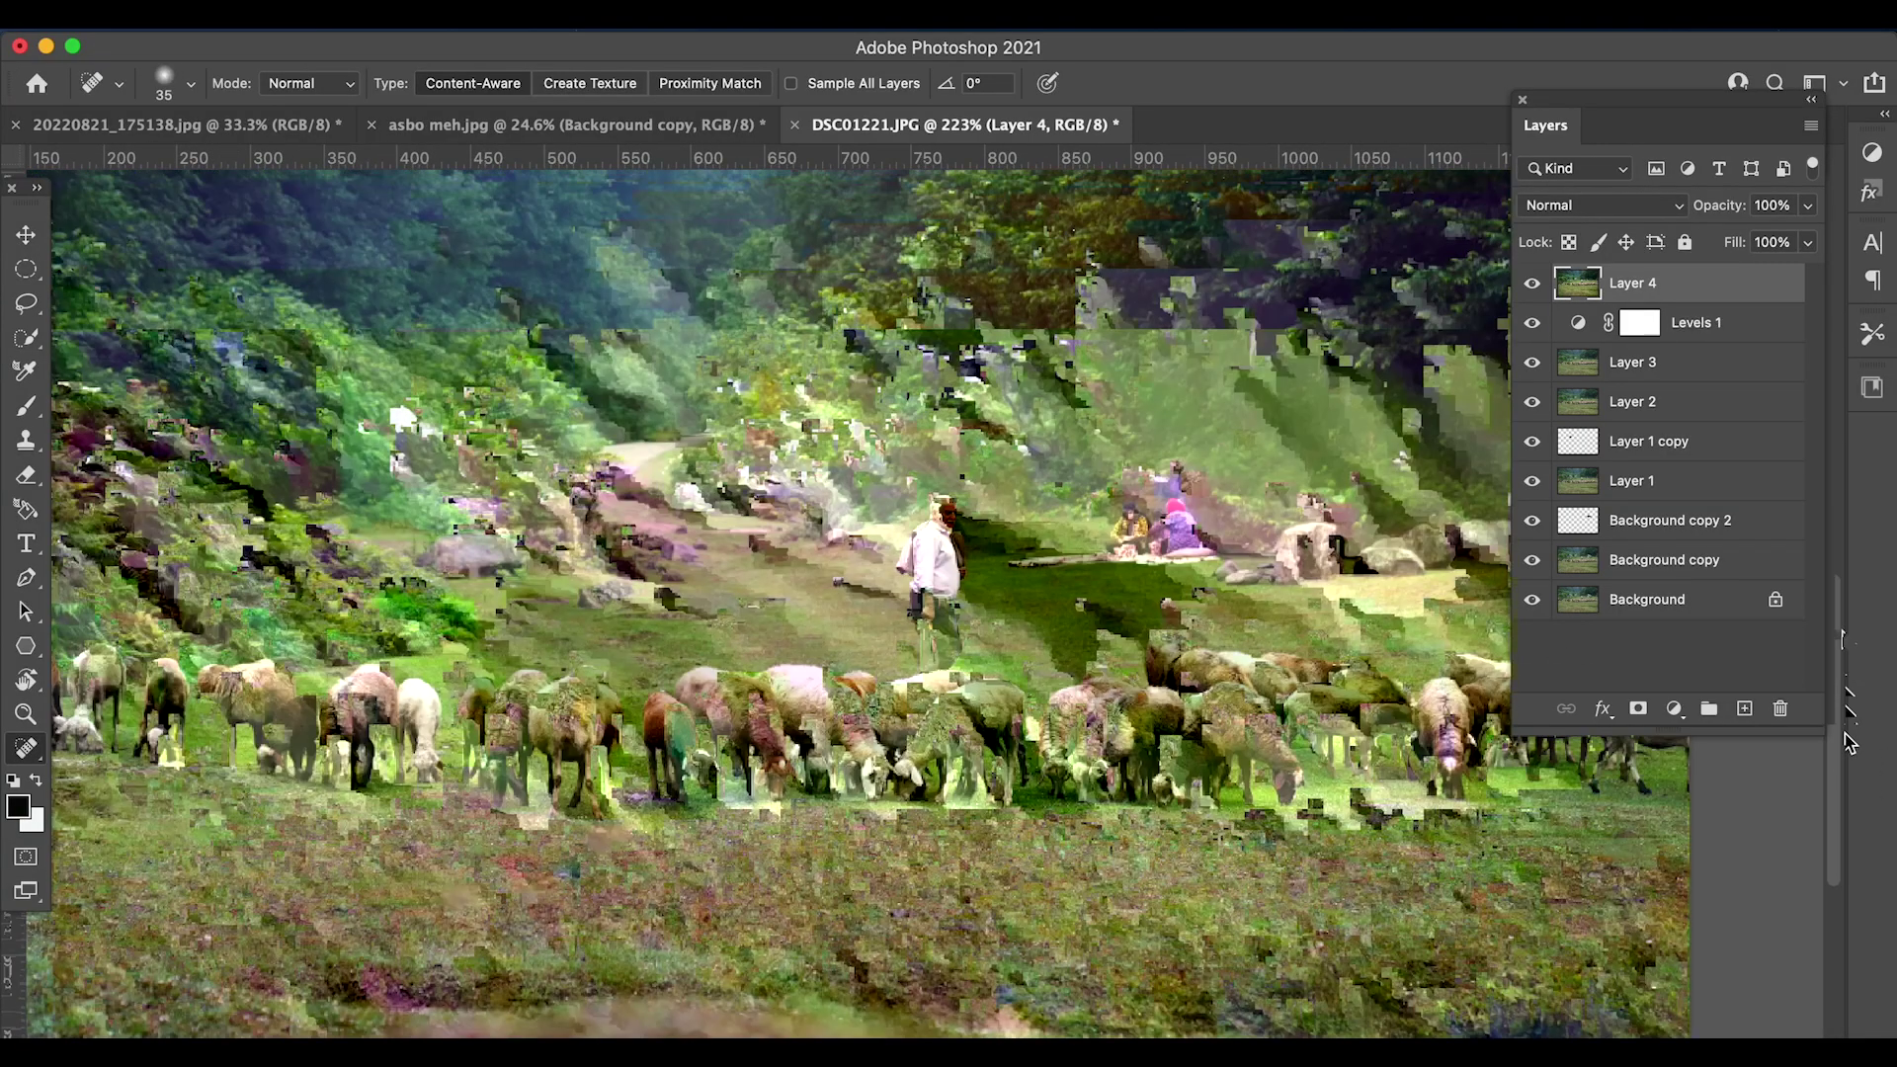
scroll(1304, 499, up, 6)
scroll(1103, 630, down, 2)
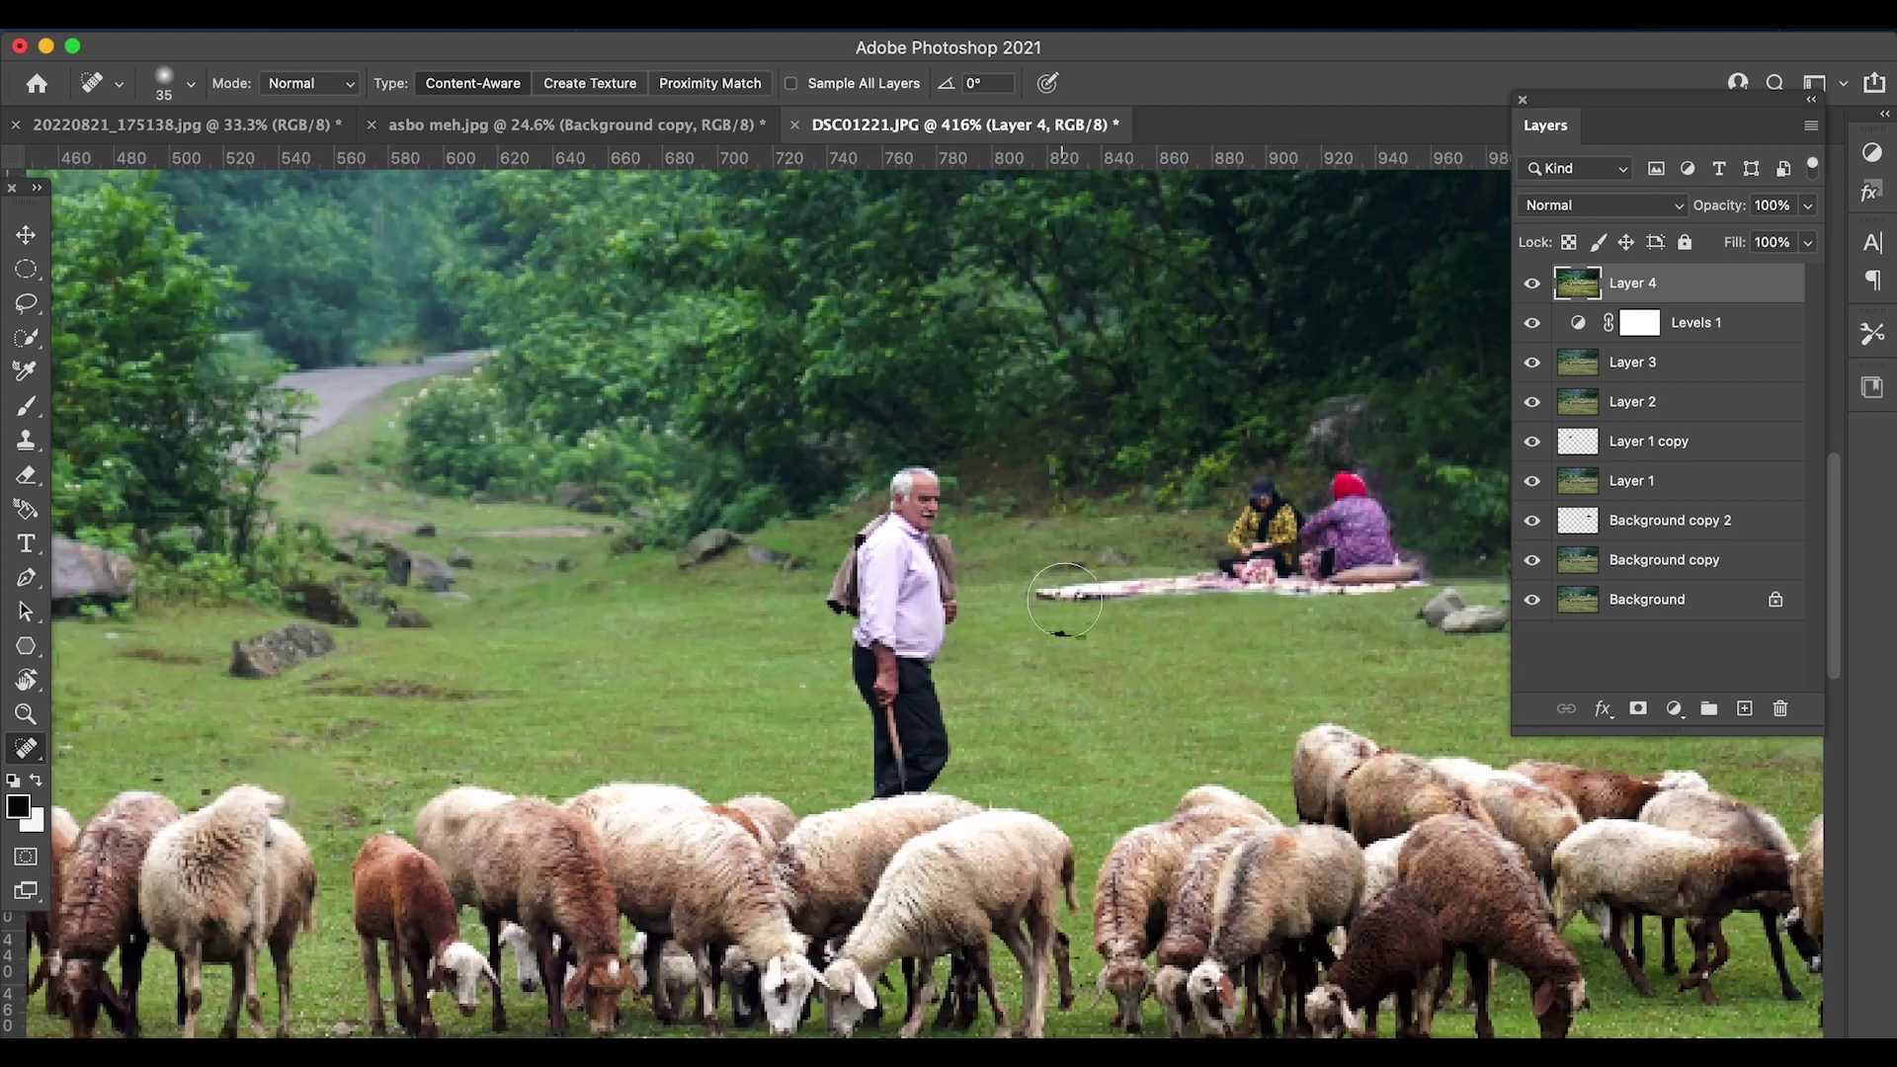
click(26, 337)
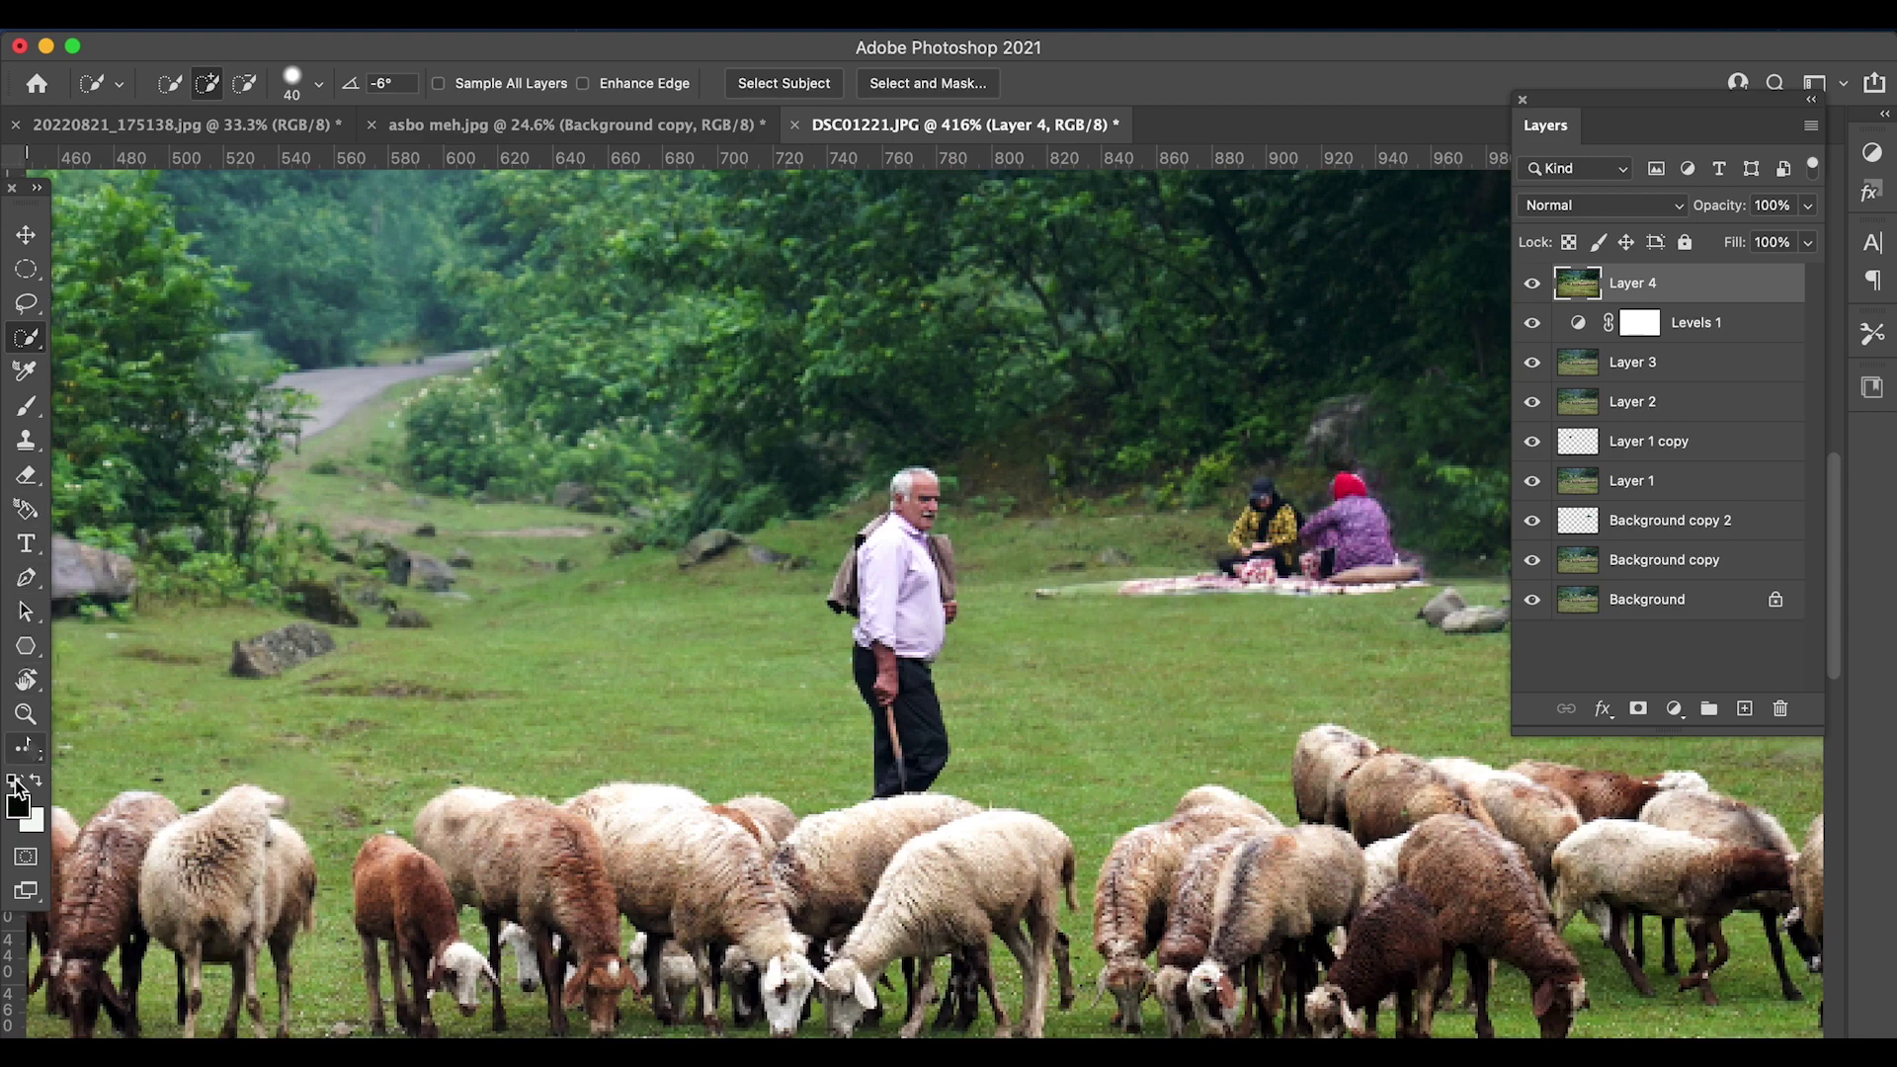
click(25, 748)
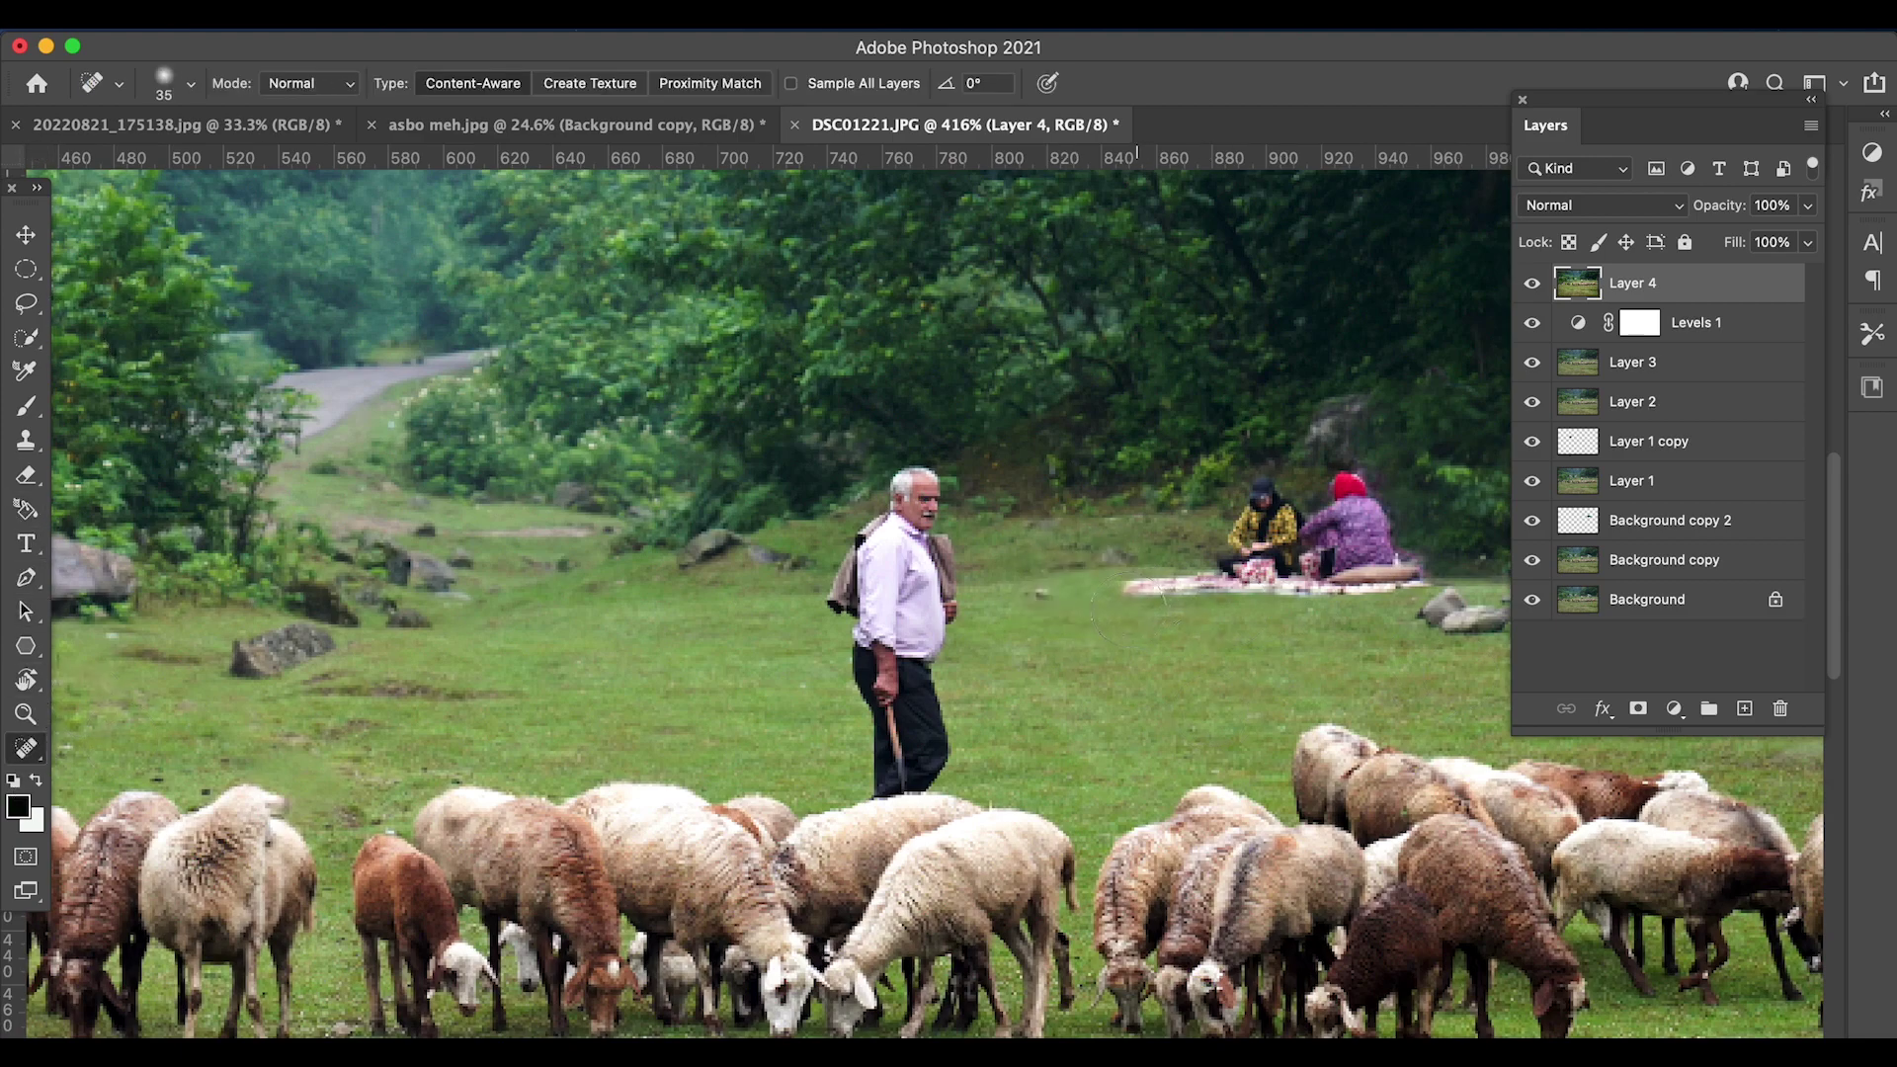
mouse_move(1136, 568)
mouse_down()
mouse_move(1201, 625)
mouse_move(1206, 608)
mouse_up()
drag(1181, 573, 1248, 621)
scroll(1247, 620, down, 5)
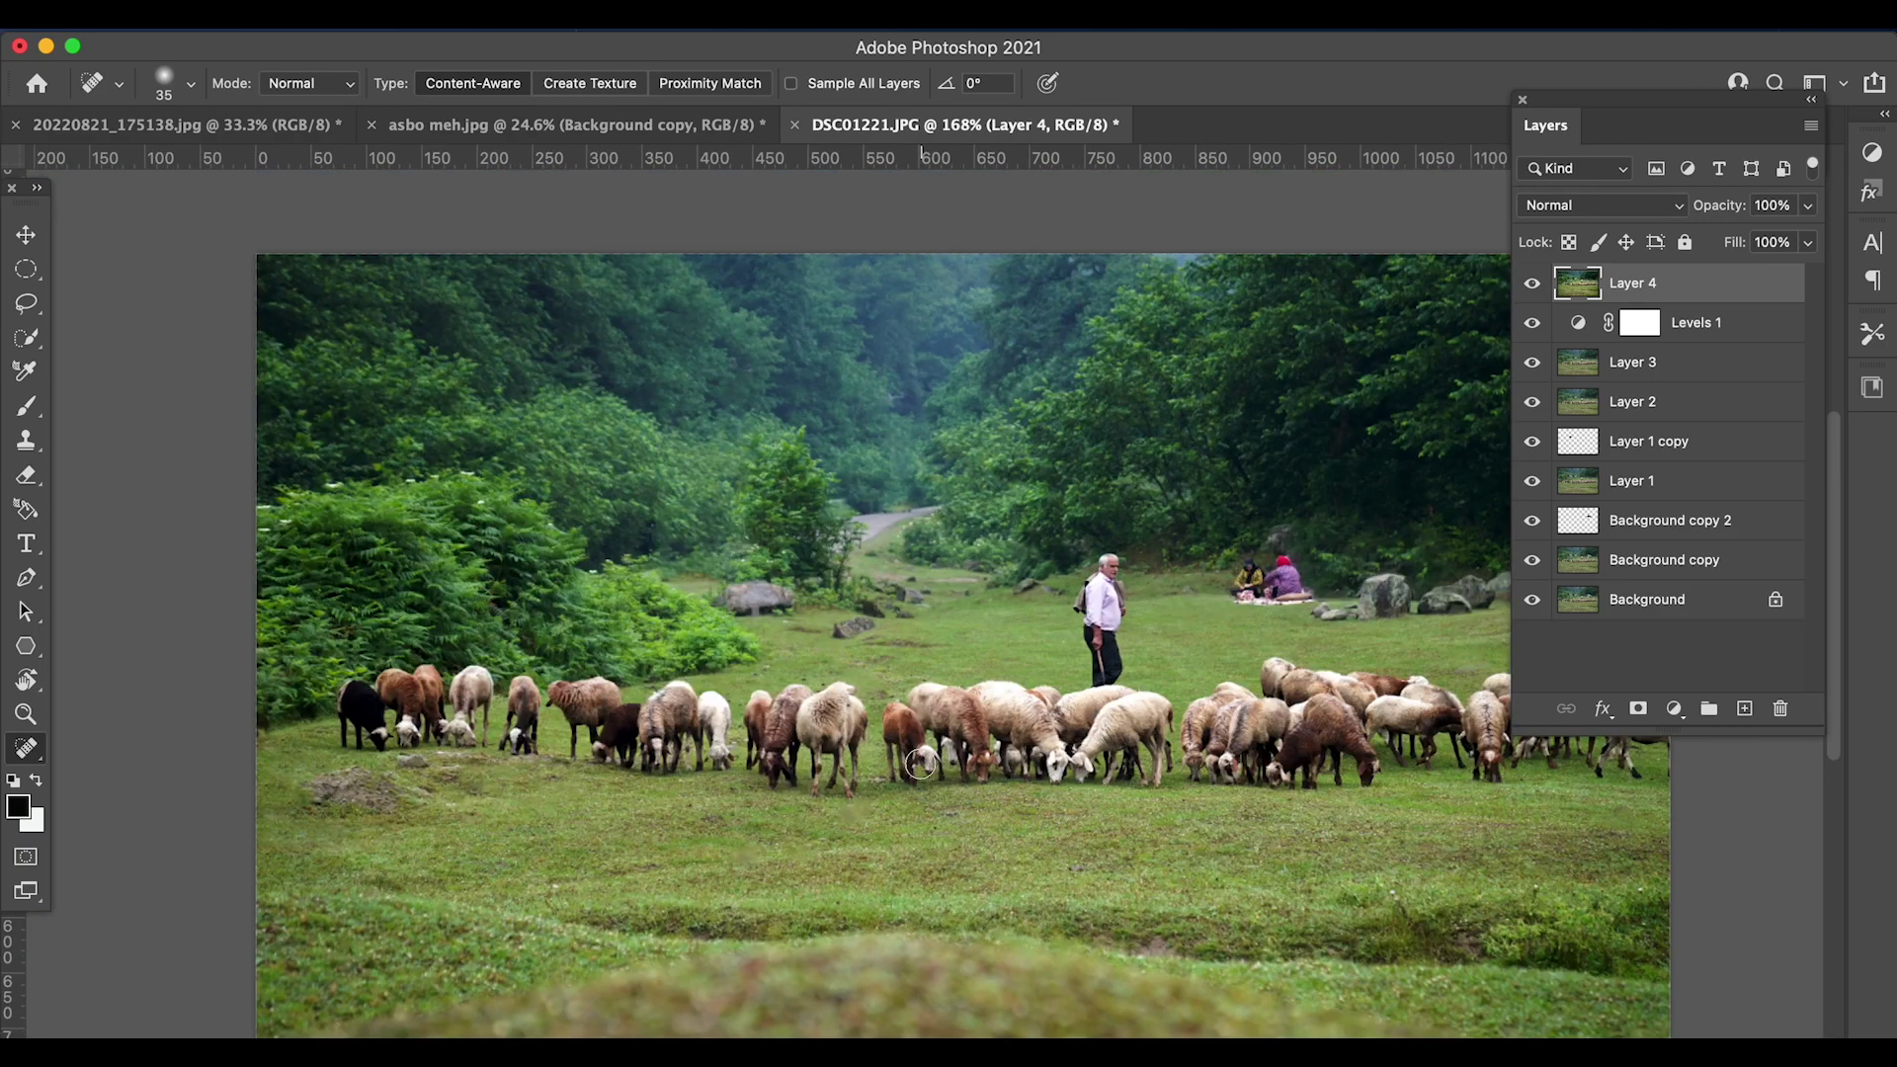
- Start Save a Copy and switch the save location to the Desktop
click(212, 12)
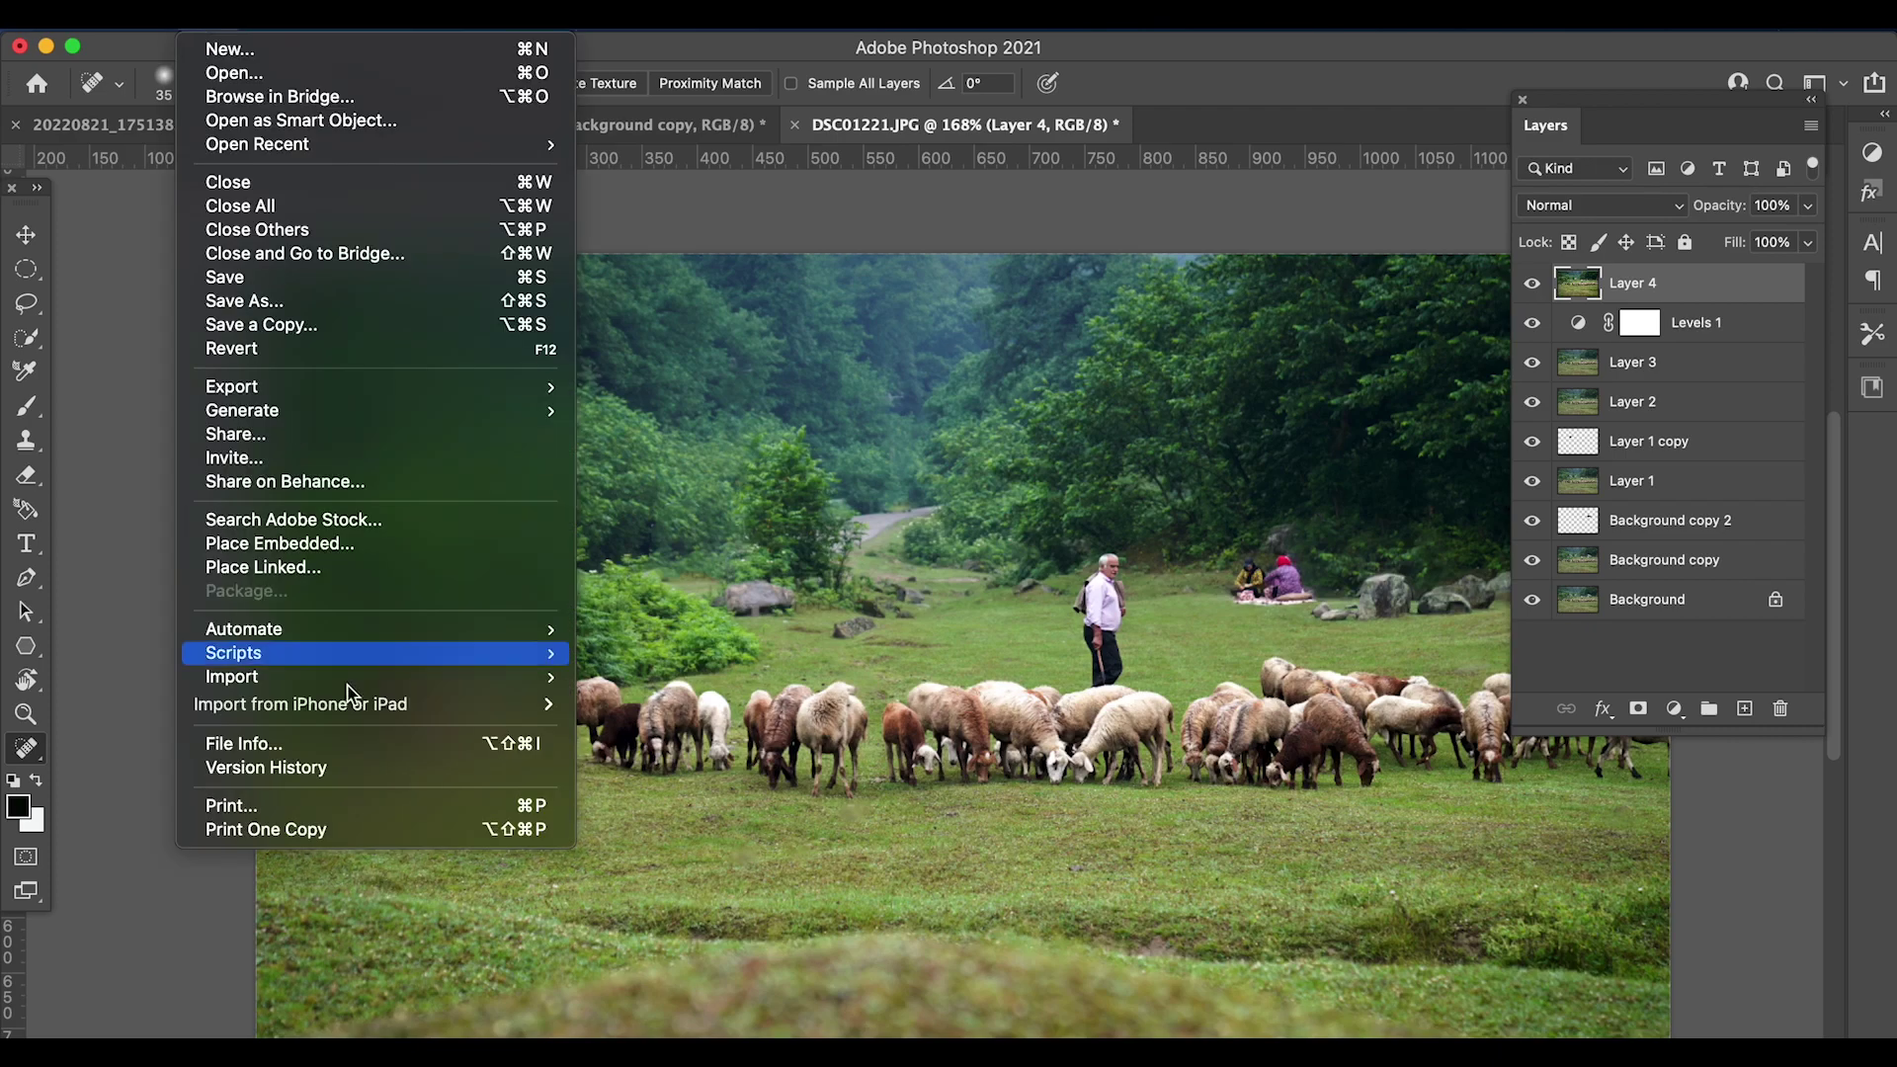
click(339, 325)
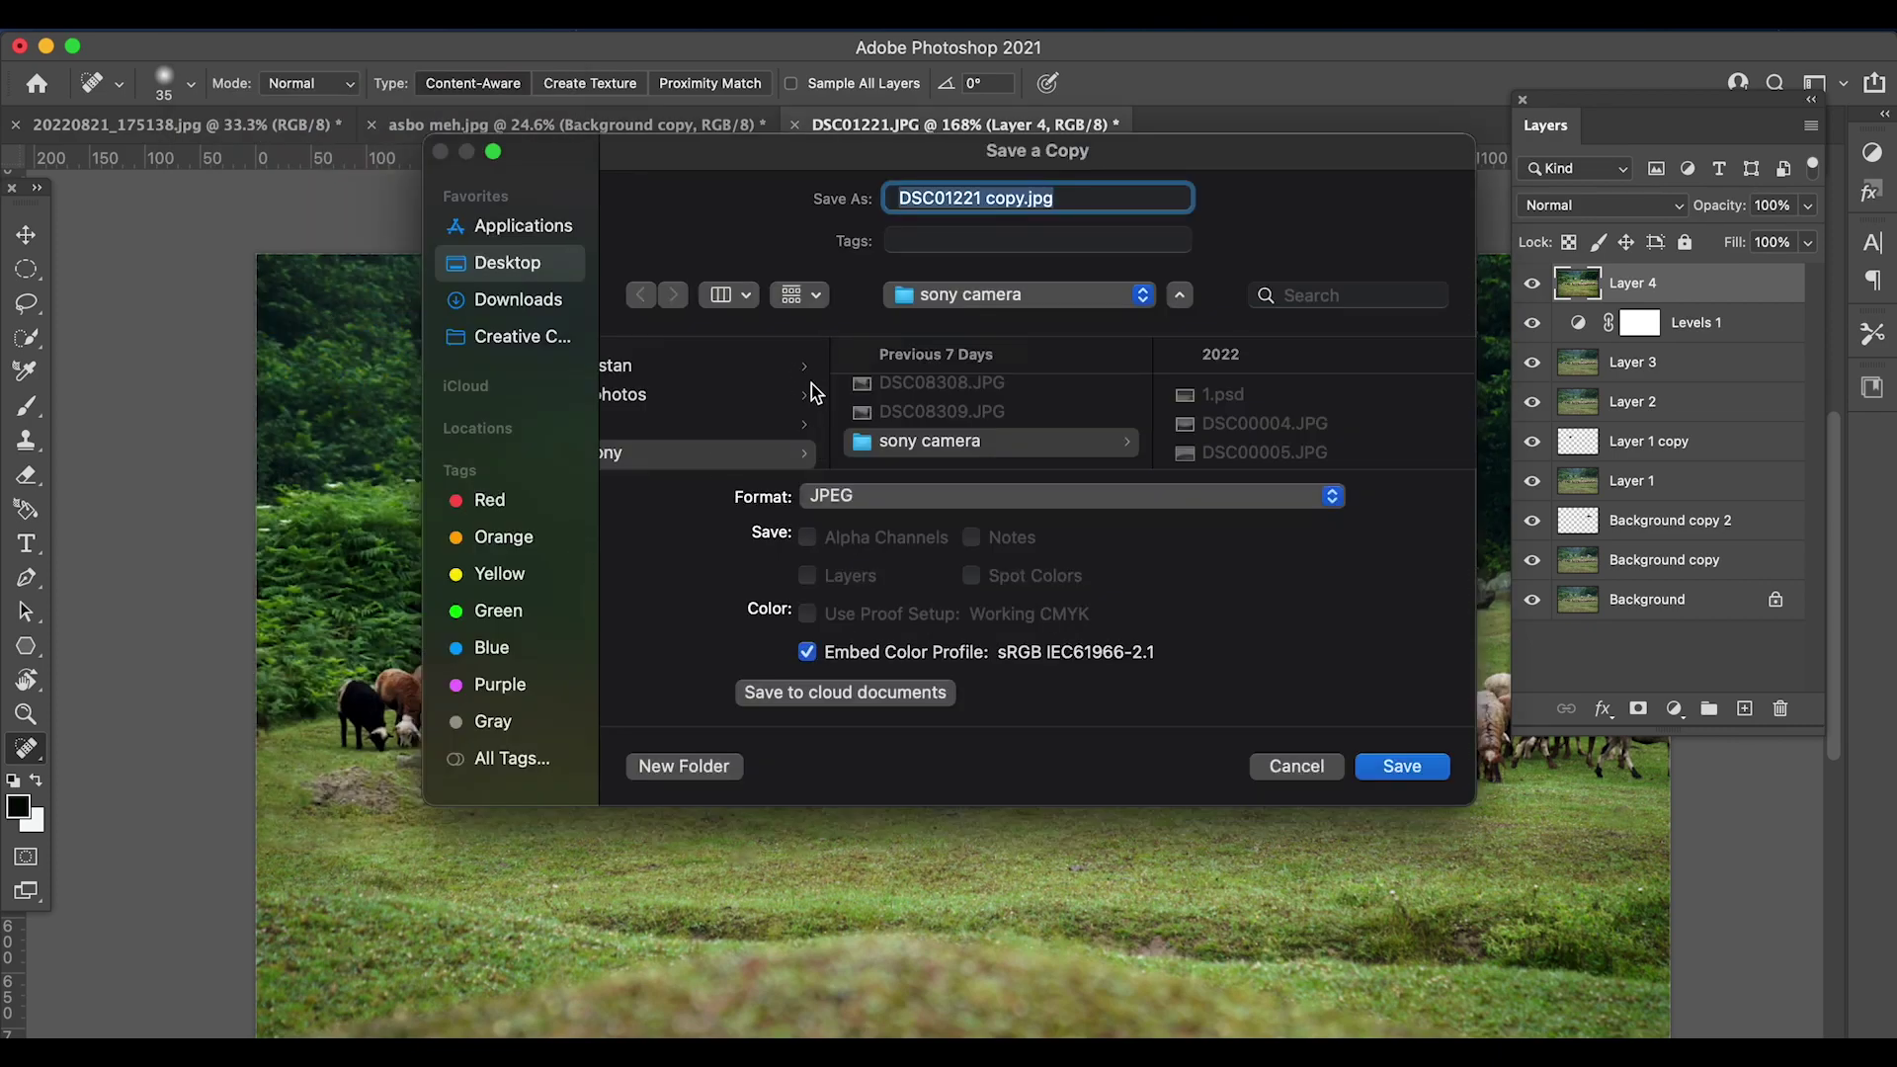
click(992, 440)
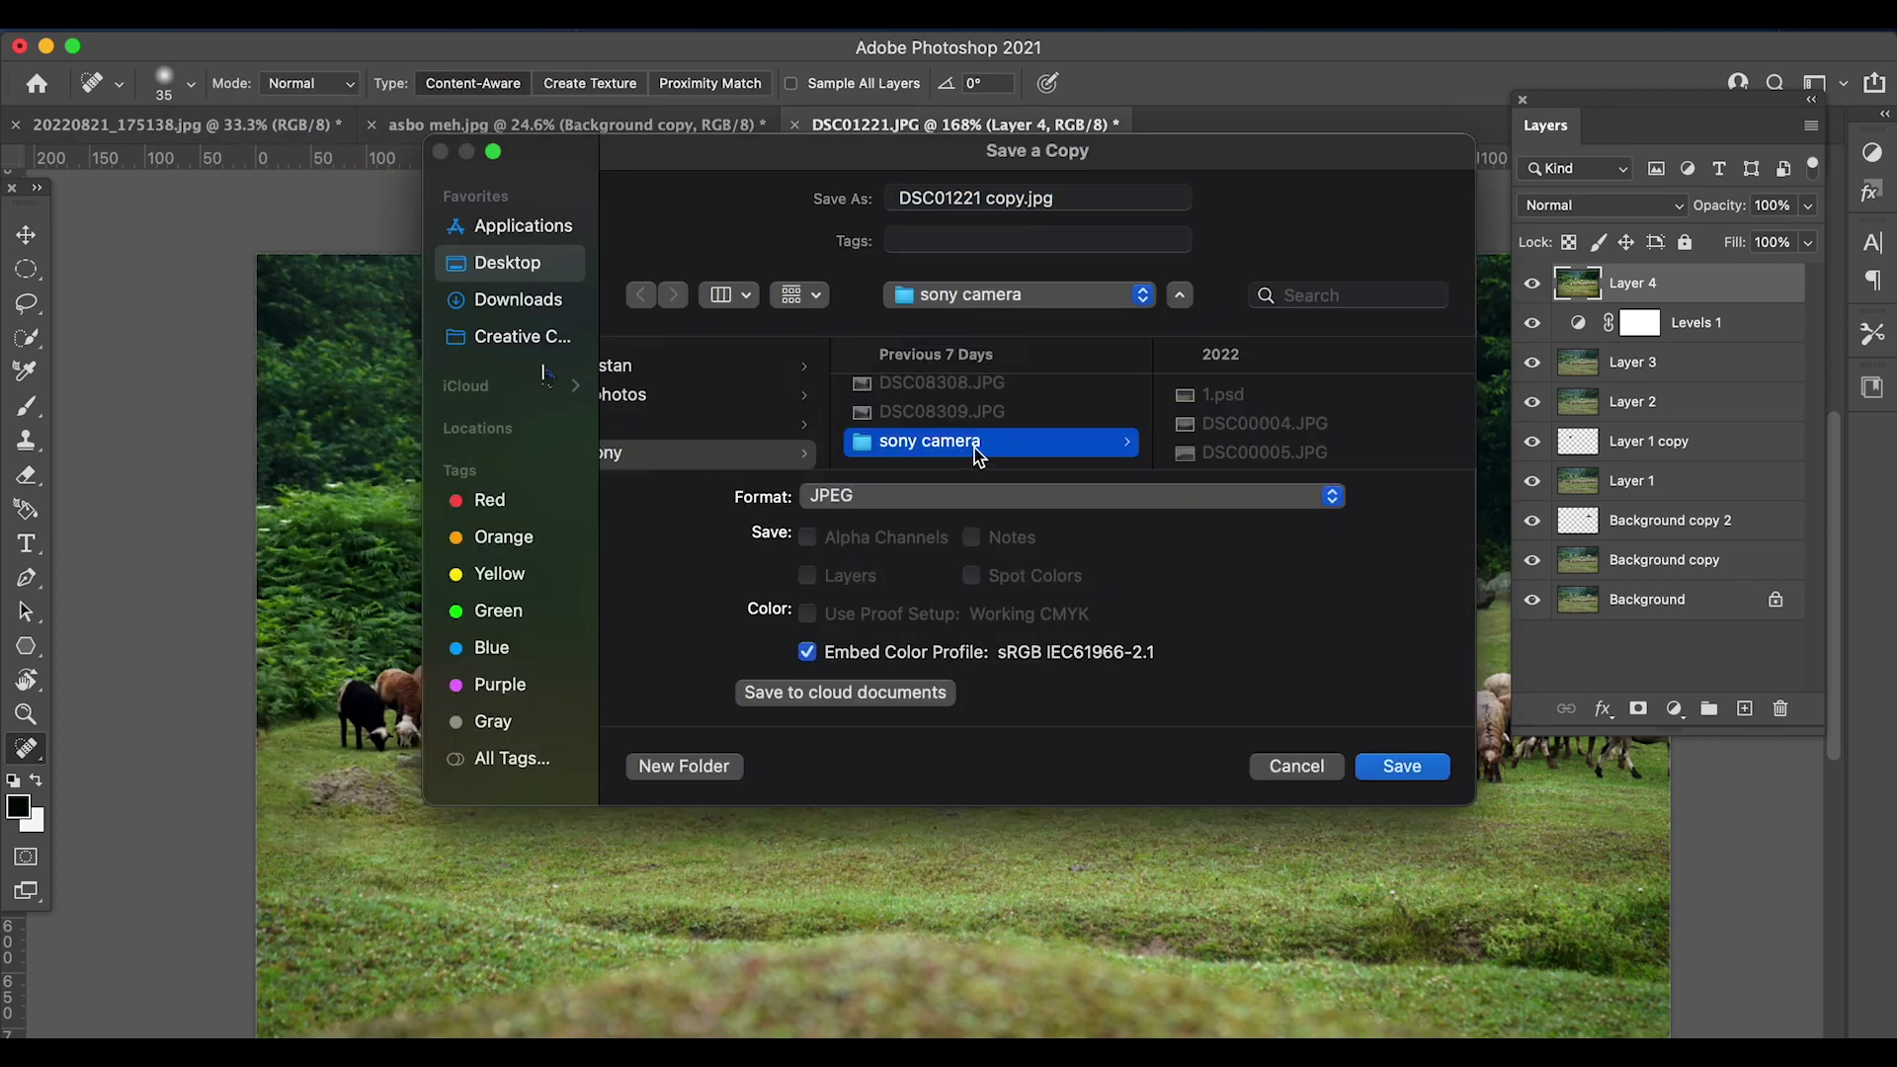
click(509, 300)
click(510, 265)
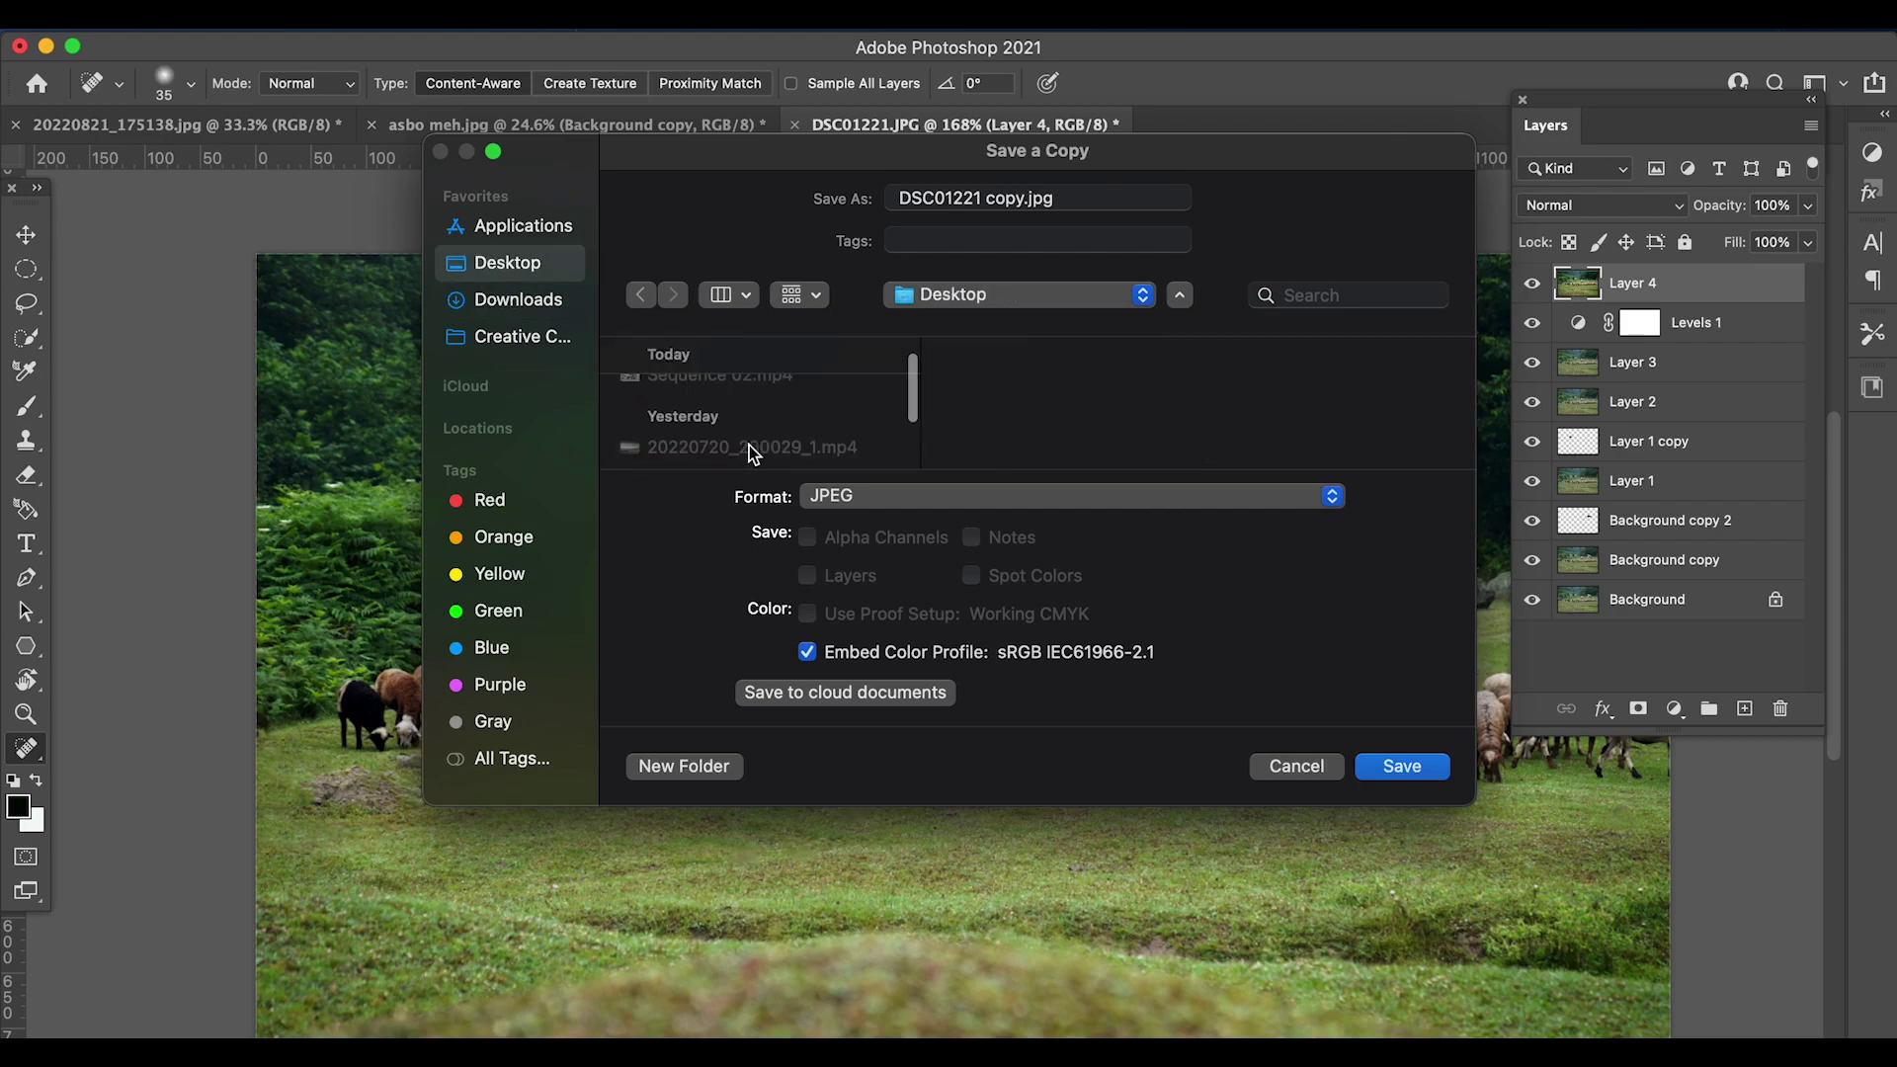
scroll(753, 435, down, 8)
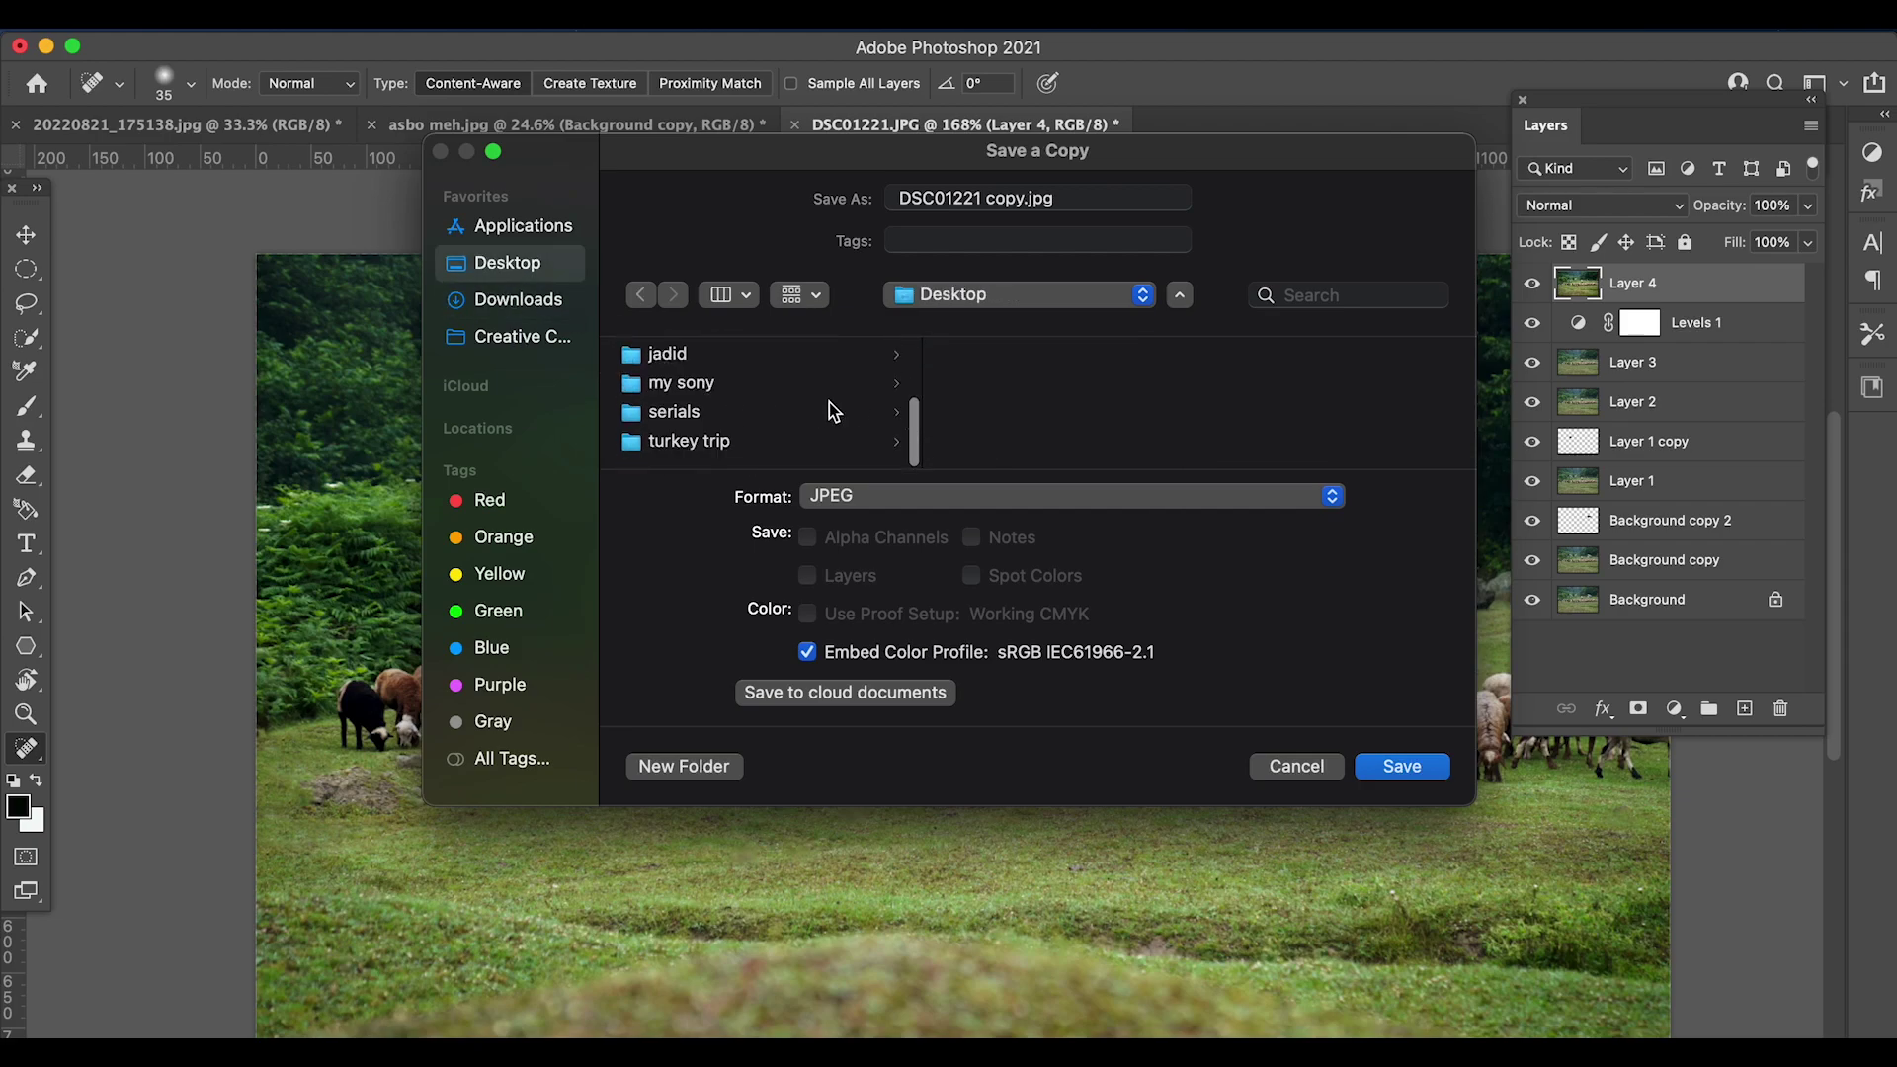
scroll(910, 411, up, 5)
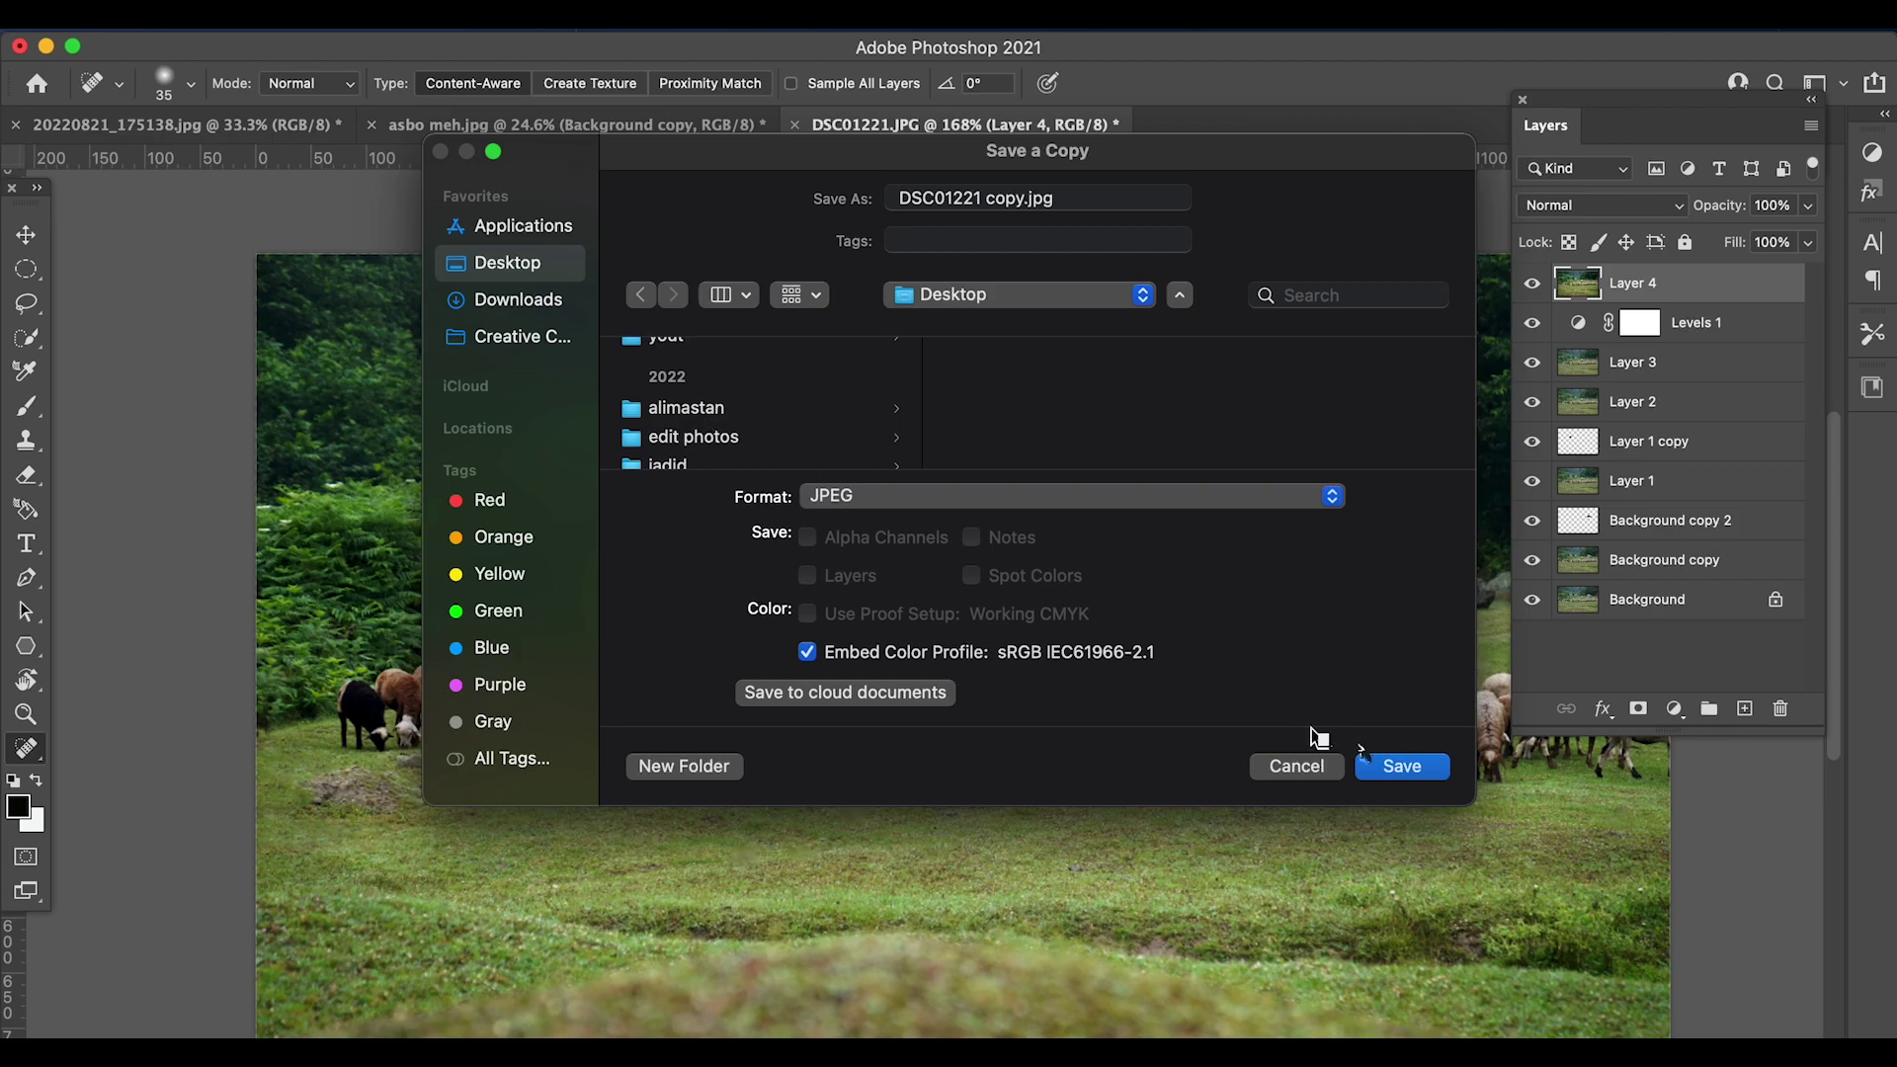
- Browse save locations, trying the jadid folder, then return to the Desktop
click(1017, 295)
click(766, 355)
scroll(741, 410, down, 3)
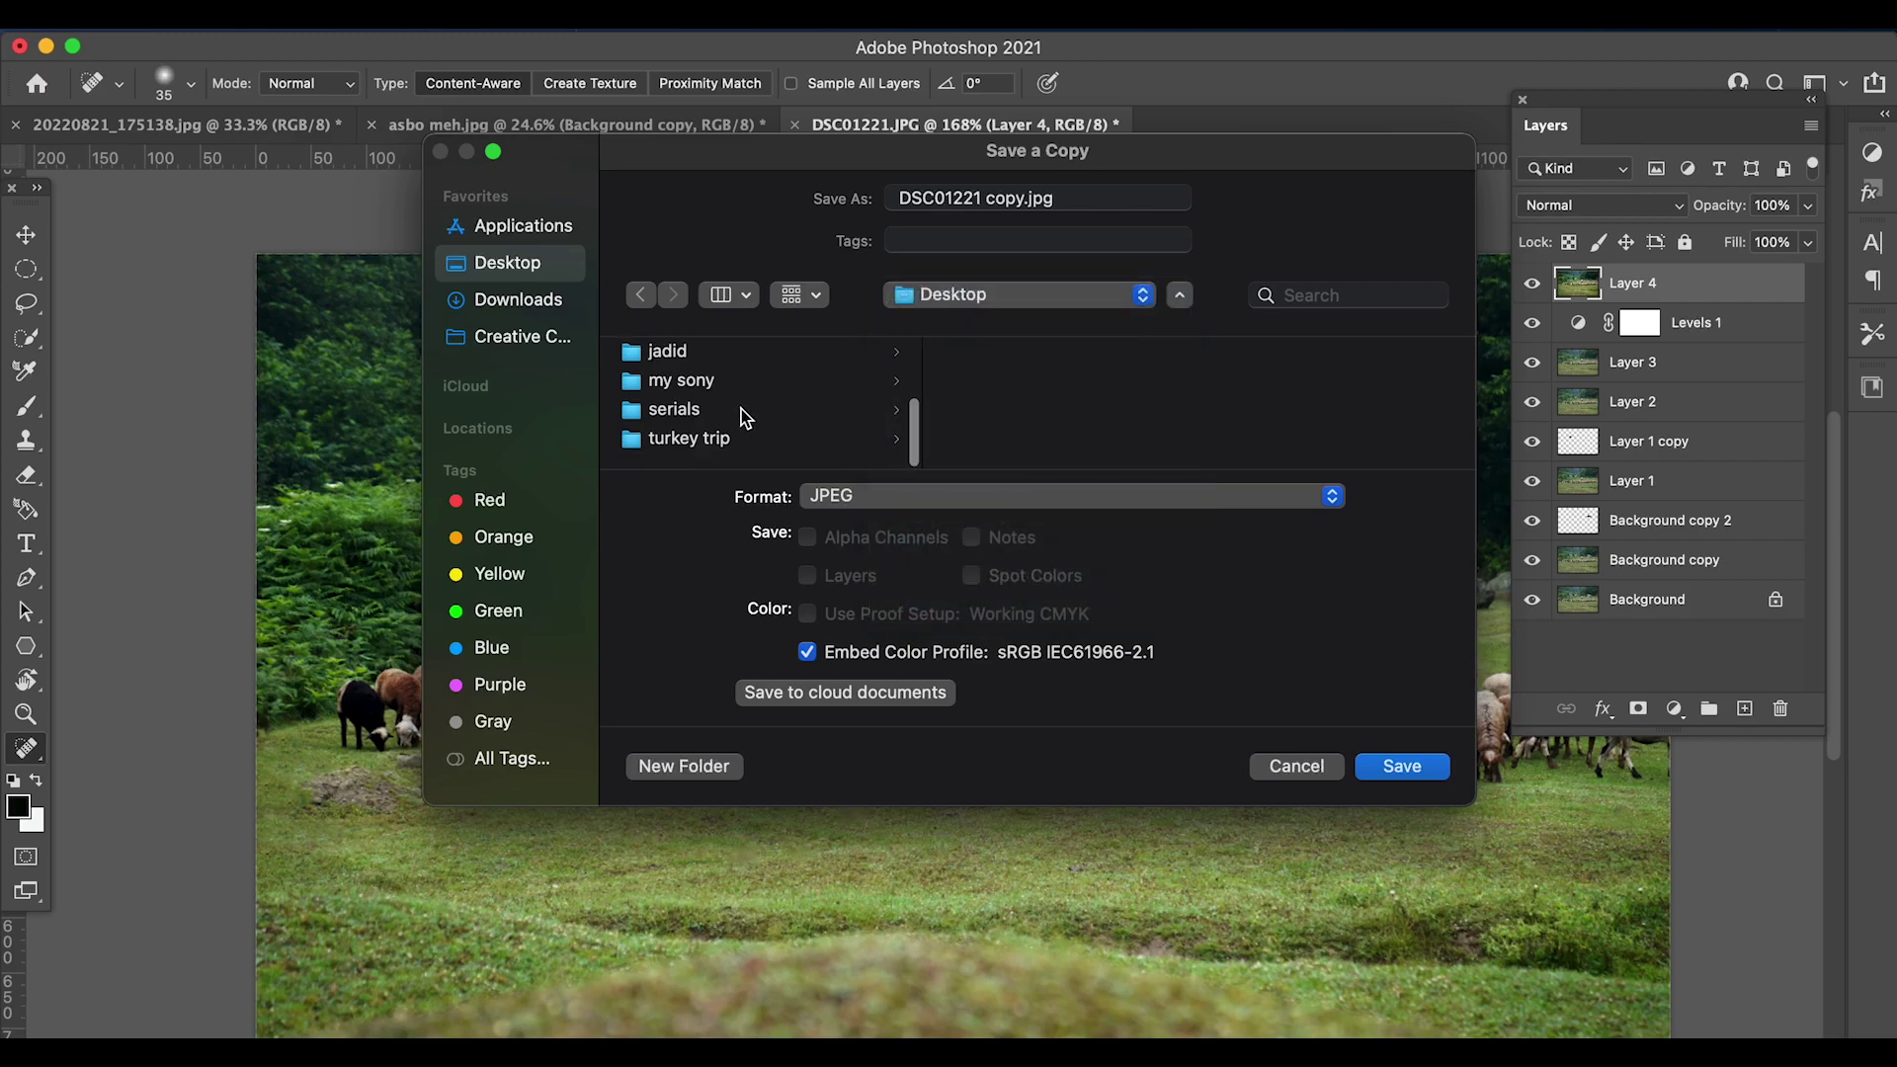
scroll(741, 411, up, 2)
scroll(741, 411, down, 2)
scroll(741, 411, up, 3)
scroll(741, 411, down, 3)
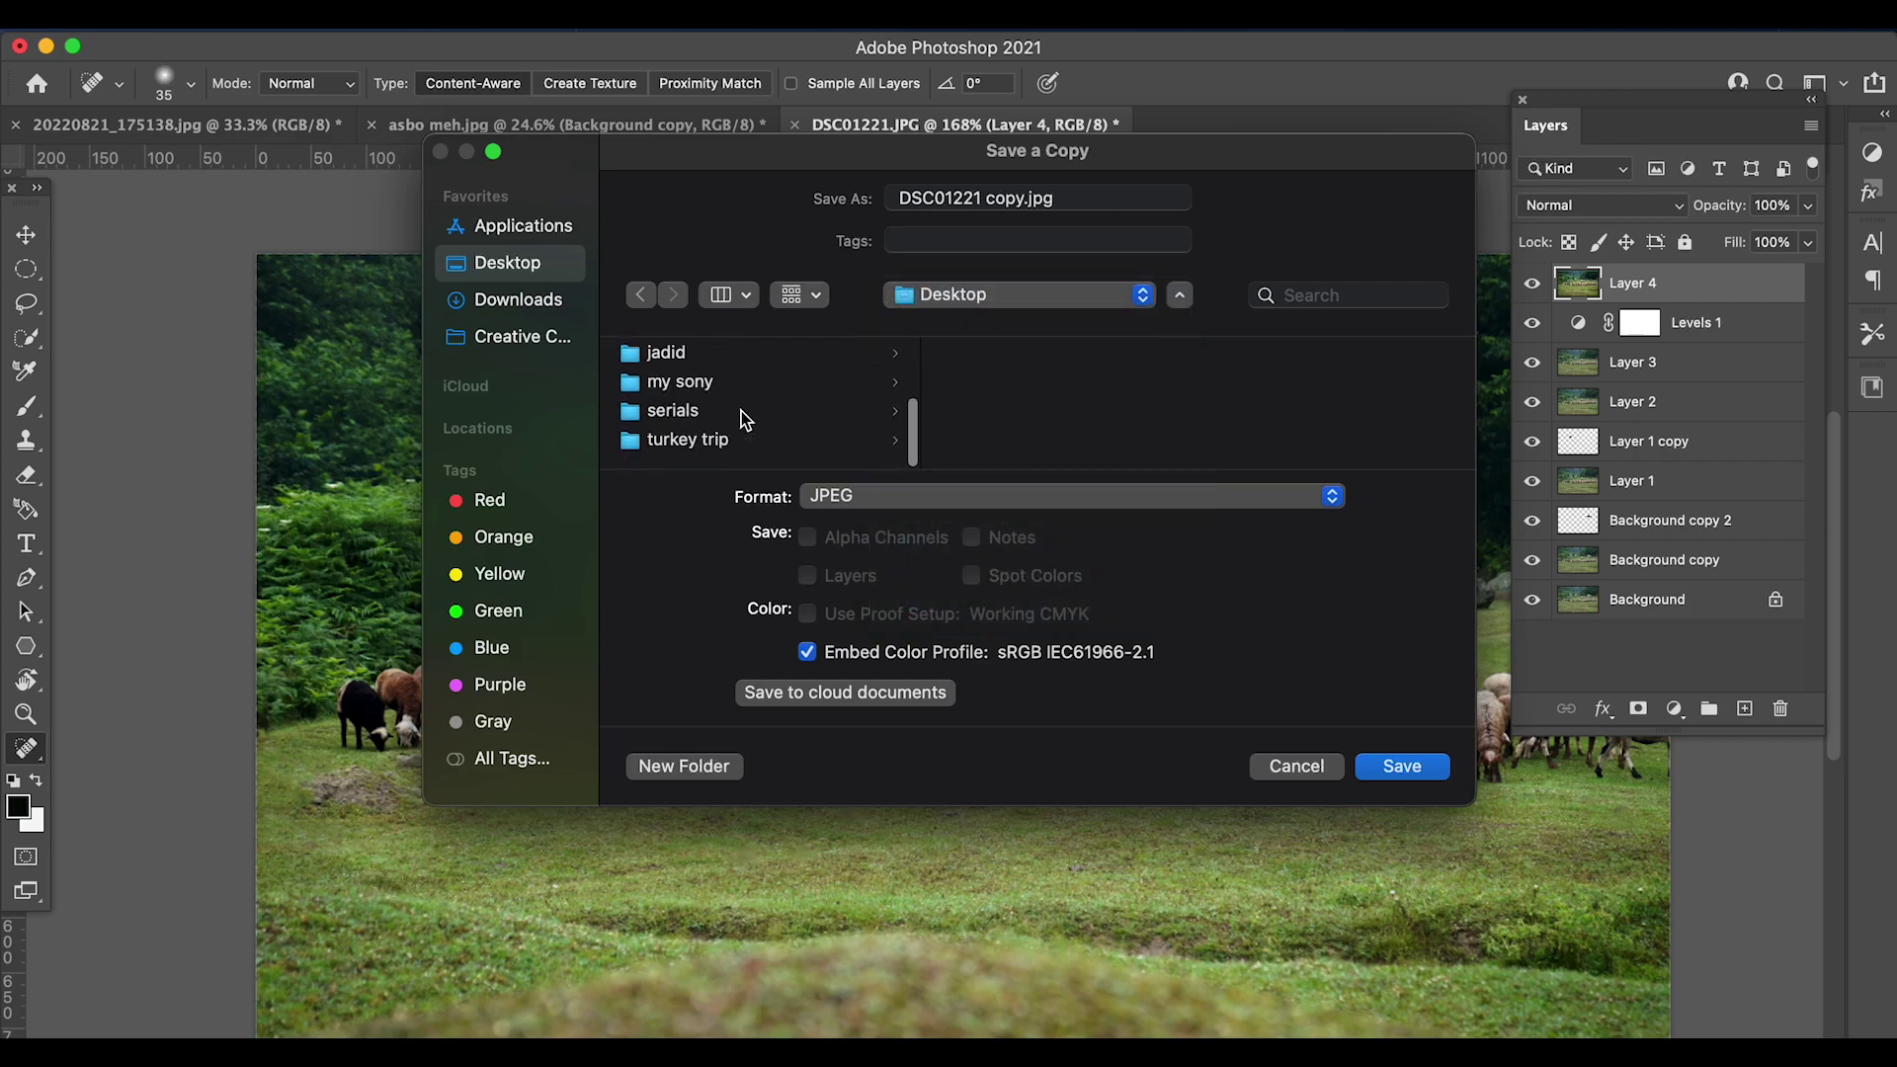
click(679, 357)
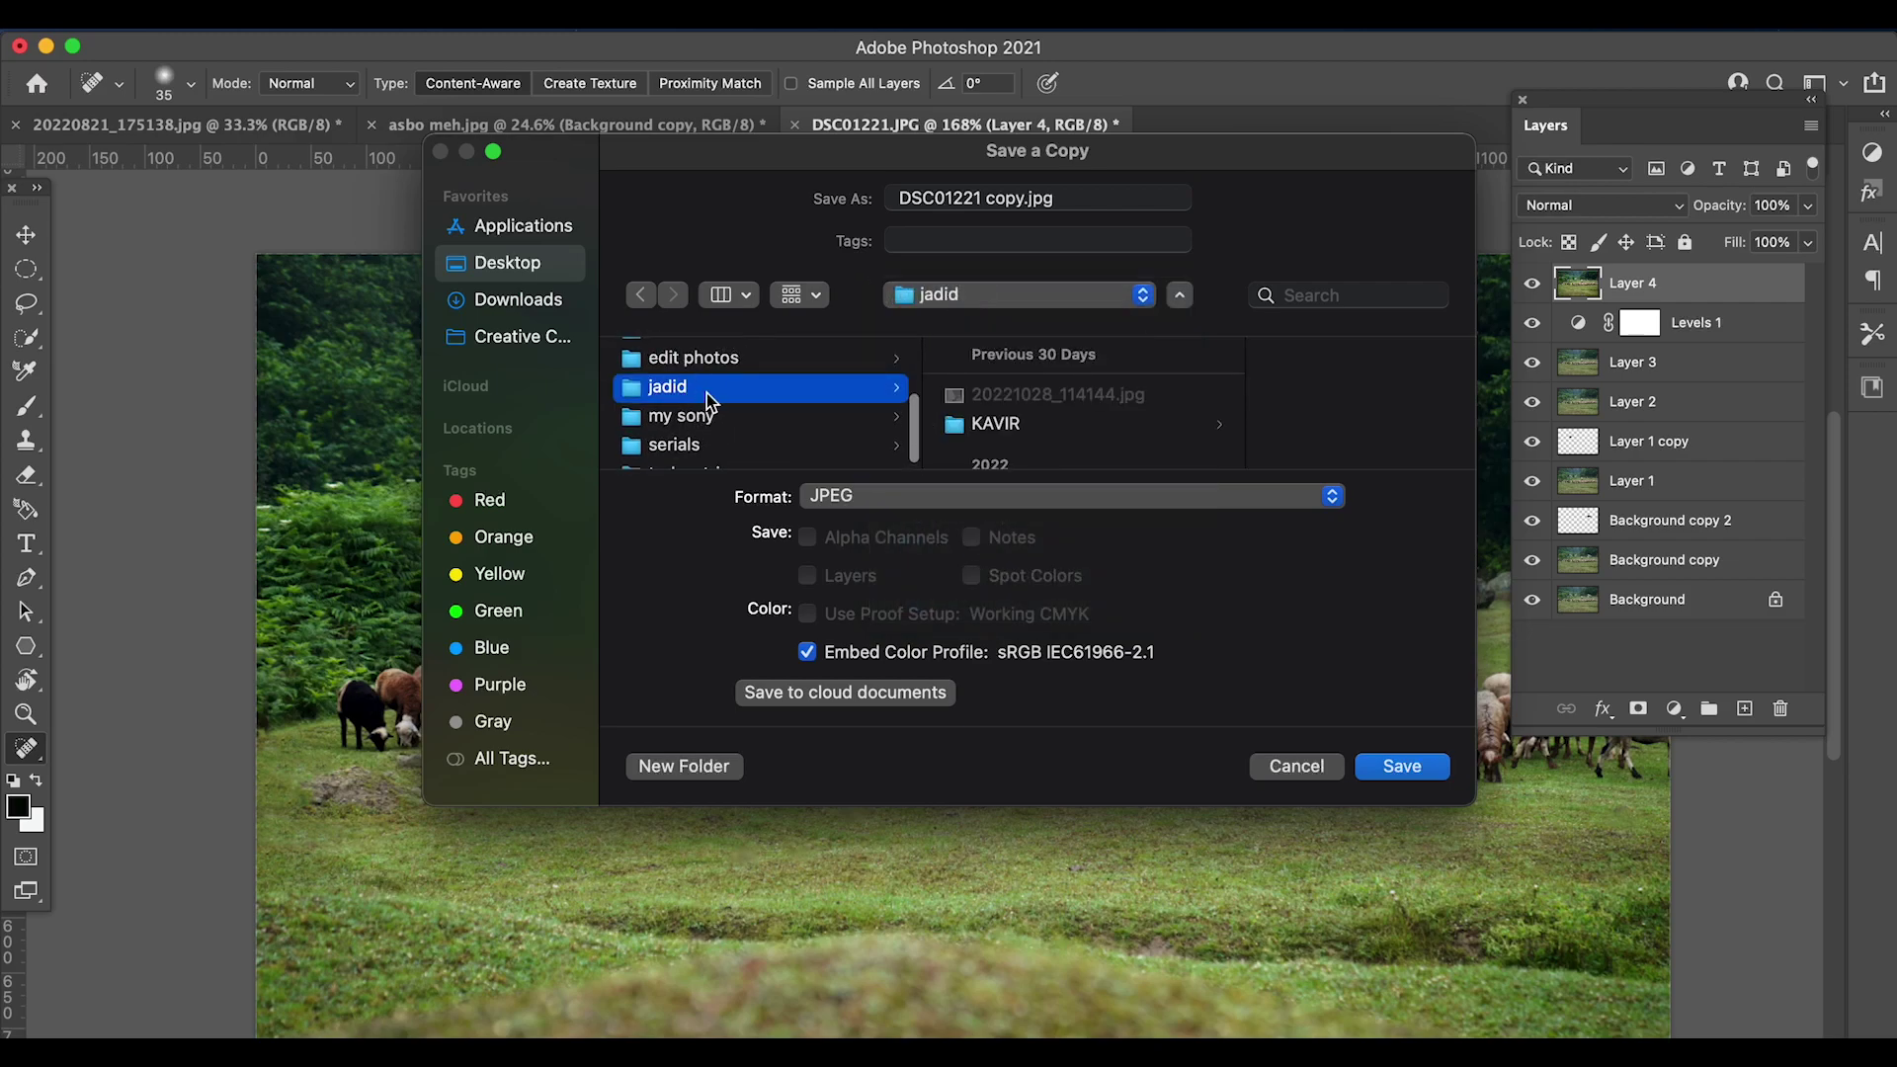
scroll(707, 402, down, 1)
scroll(707, 415, up, 5)
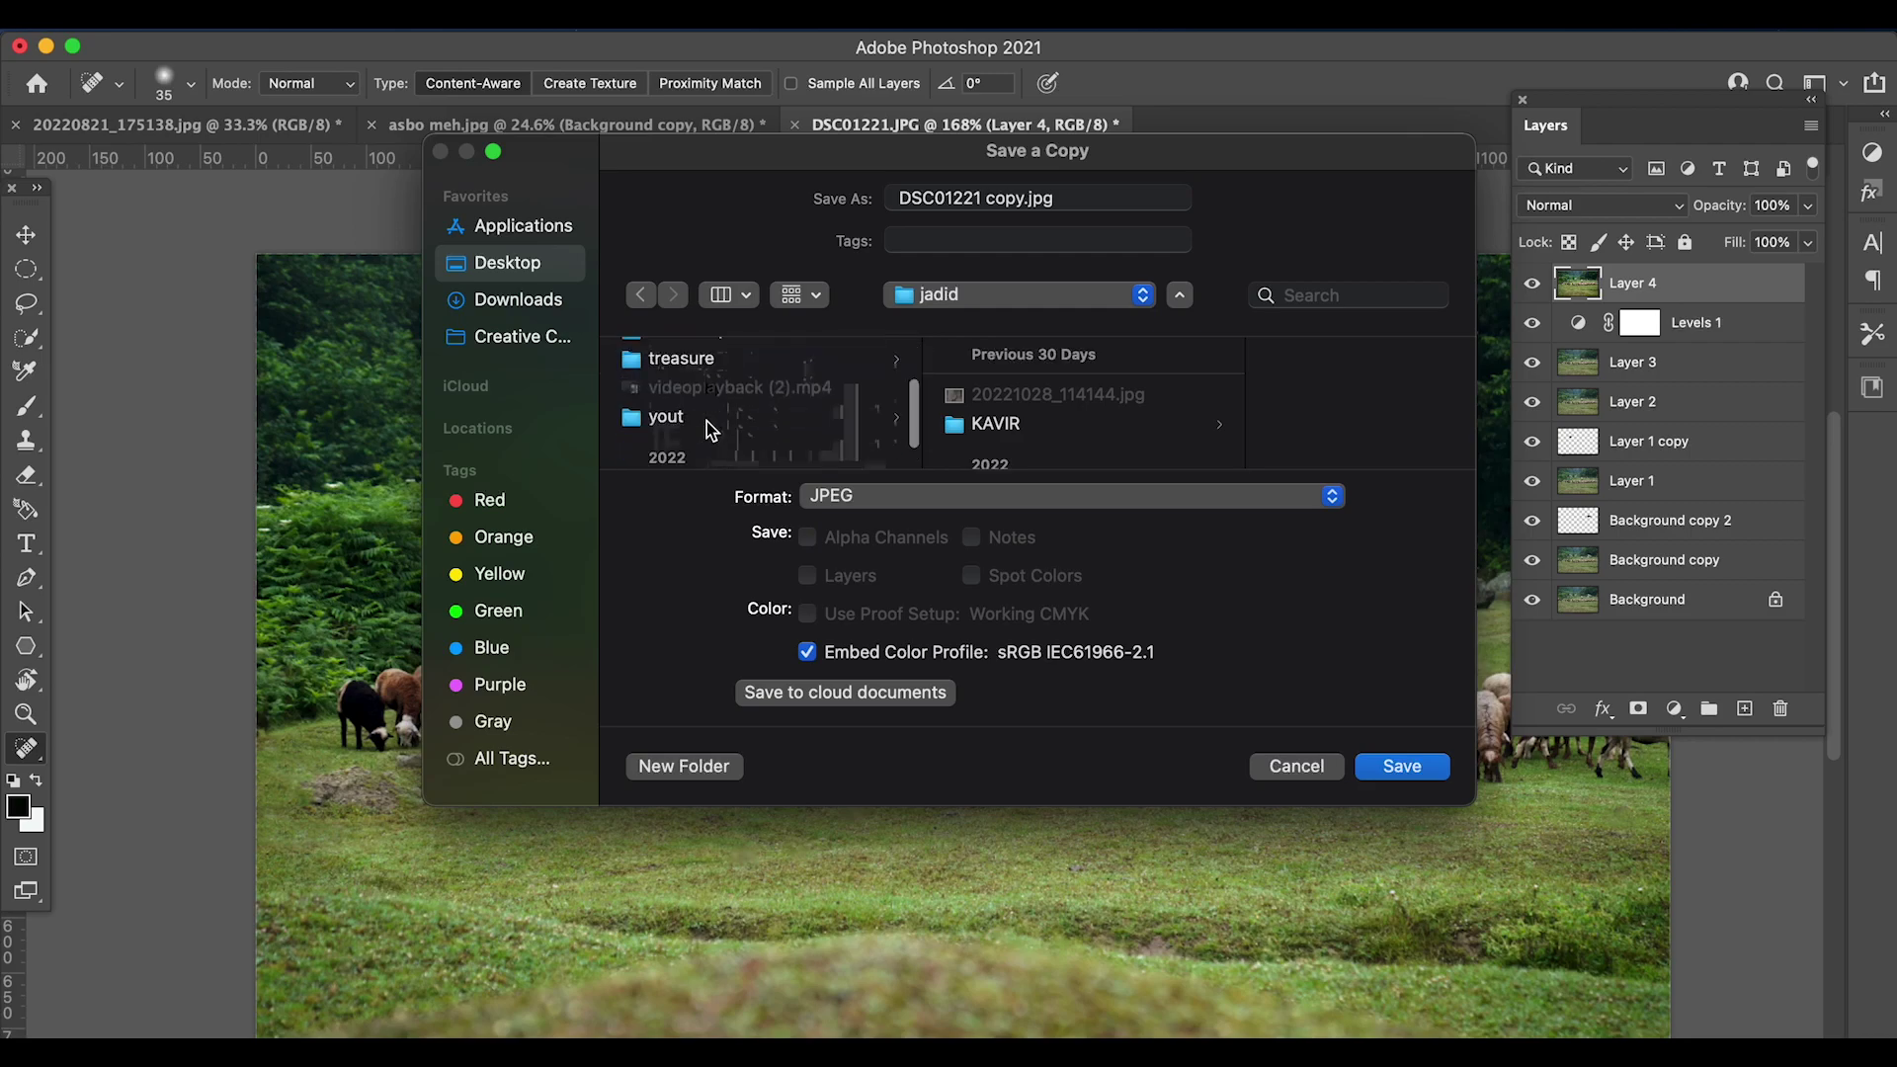
scroll(707, 420, up, 5)
scroll(707, 421, down, 5)
click(494, 265)
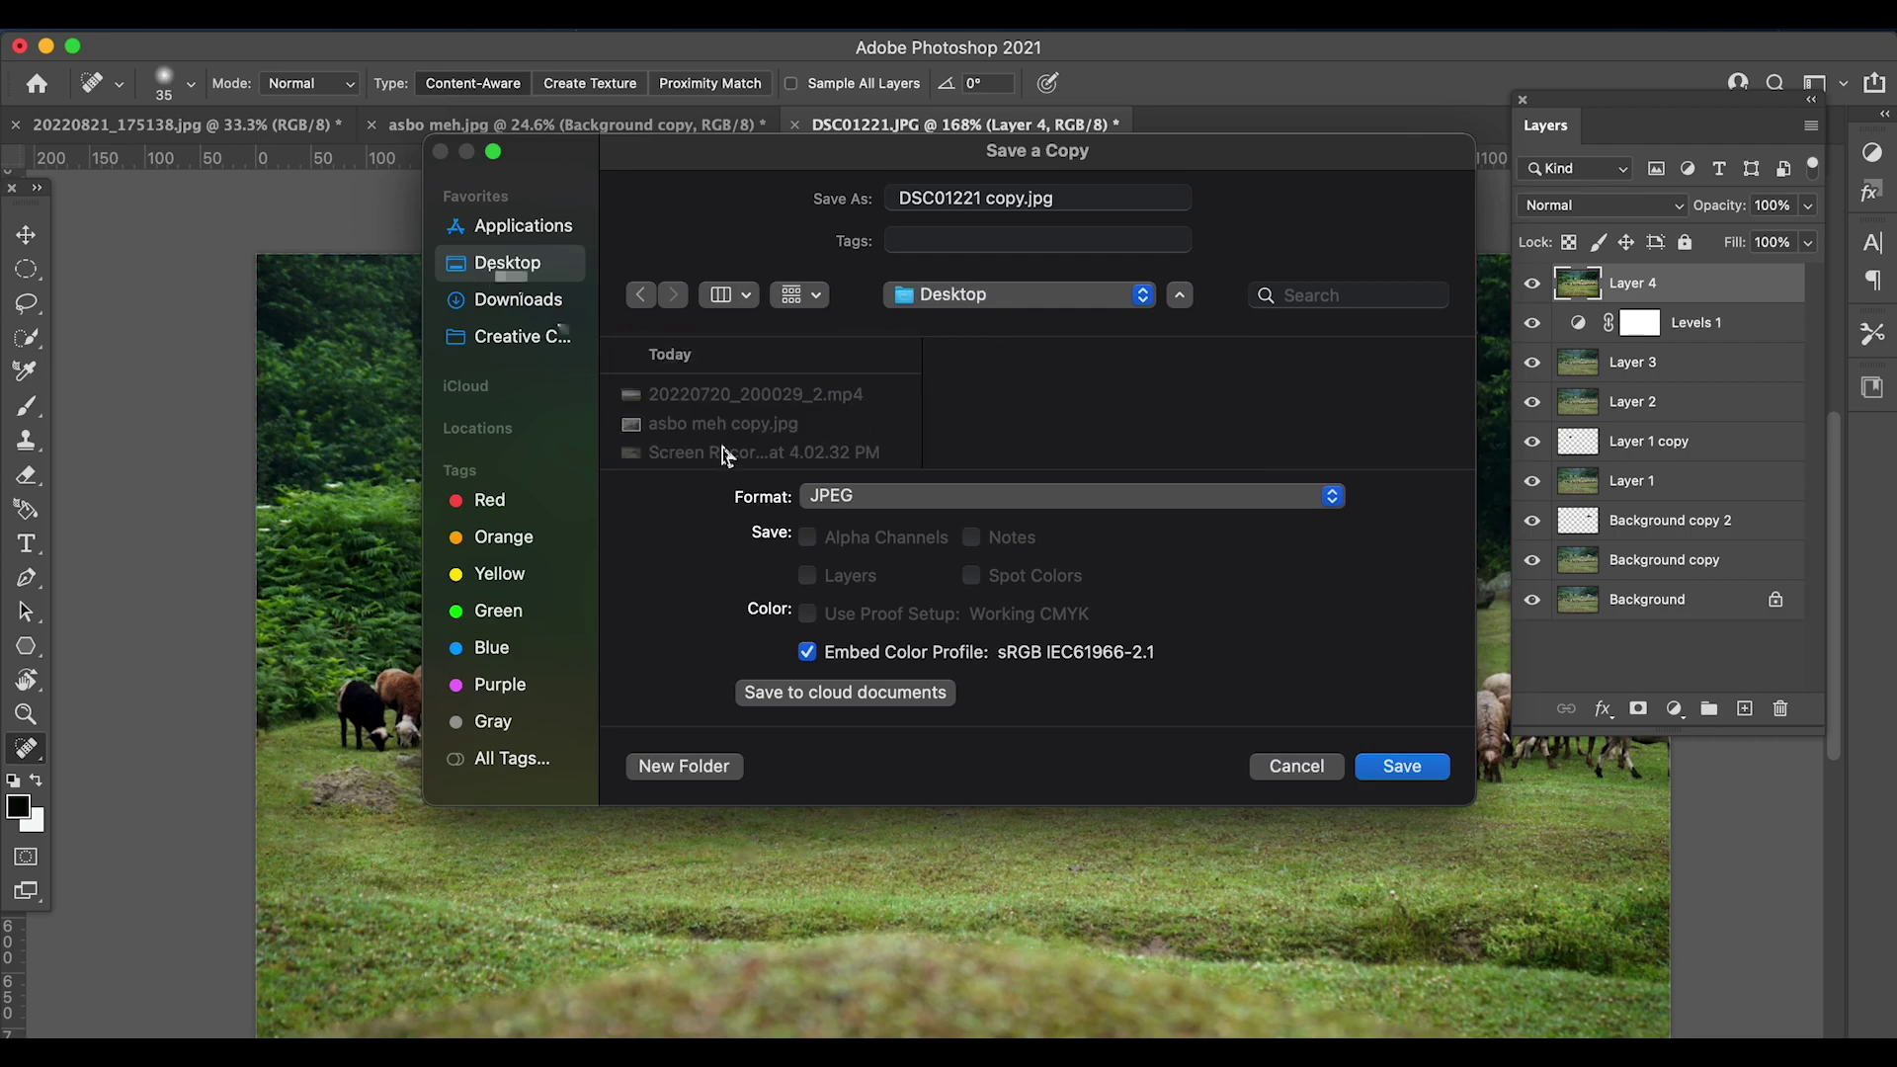
scroll(728, 456, down, 3)
scroll(903, 423, up, 3)
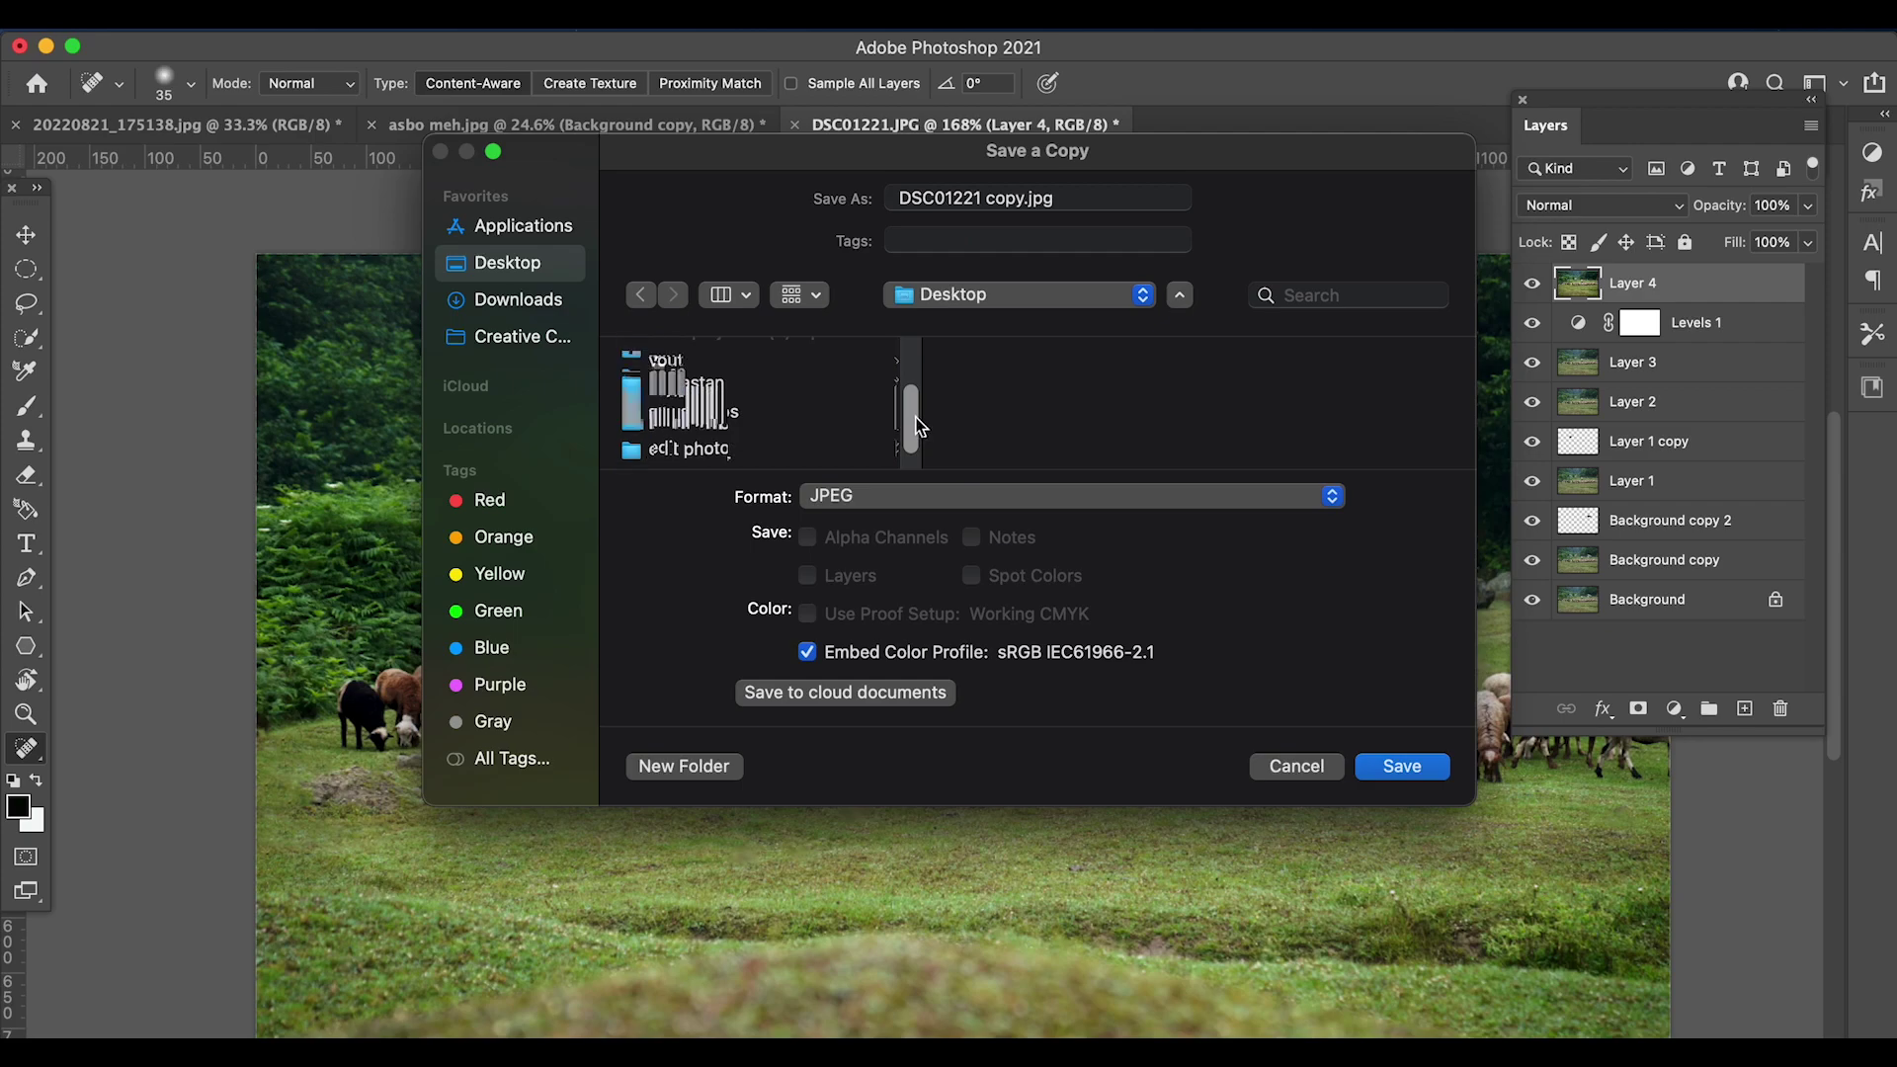
scroll(915, 413, up, 2)
- Save DSC01221 copy.jpg into treasure > travels photo, accepting quality-10 JPEG options
click(656, 438)
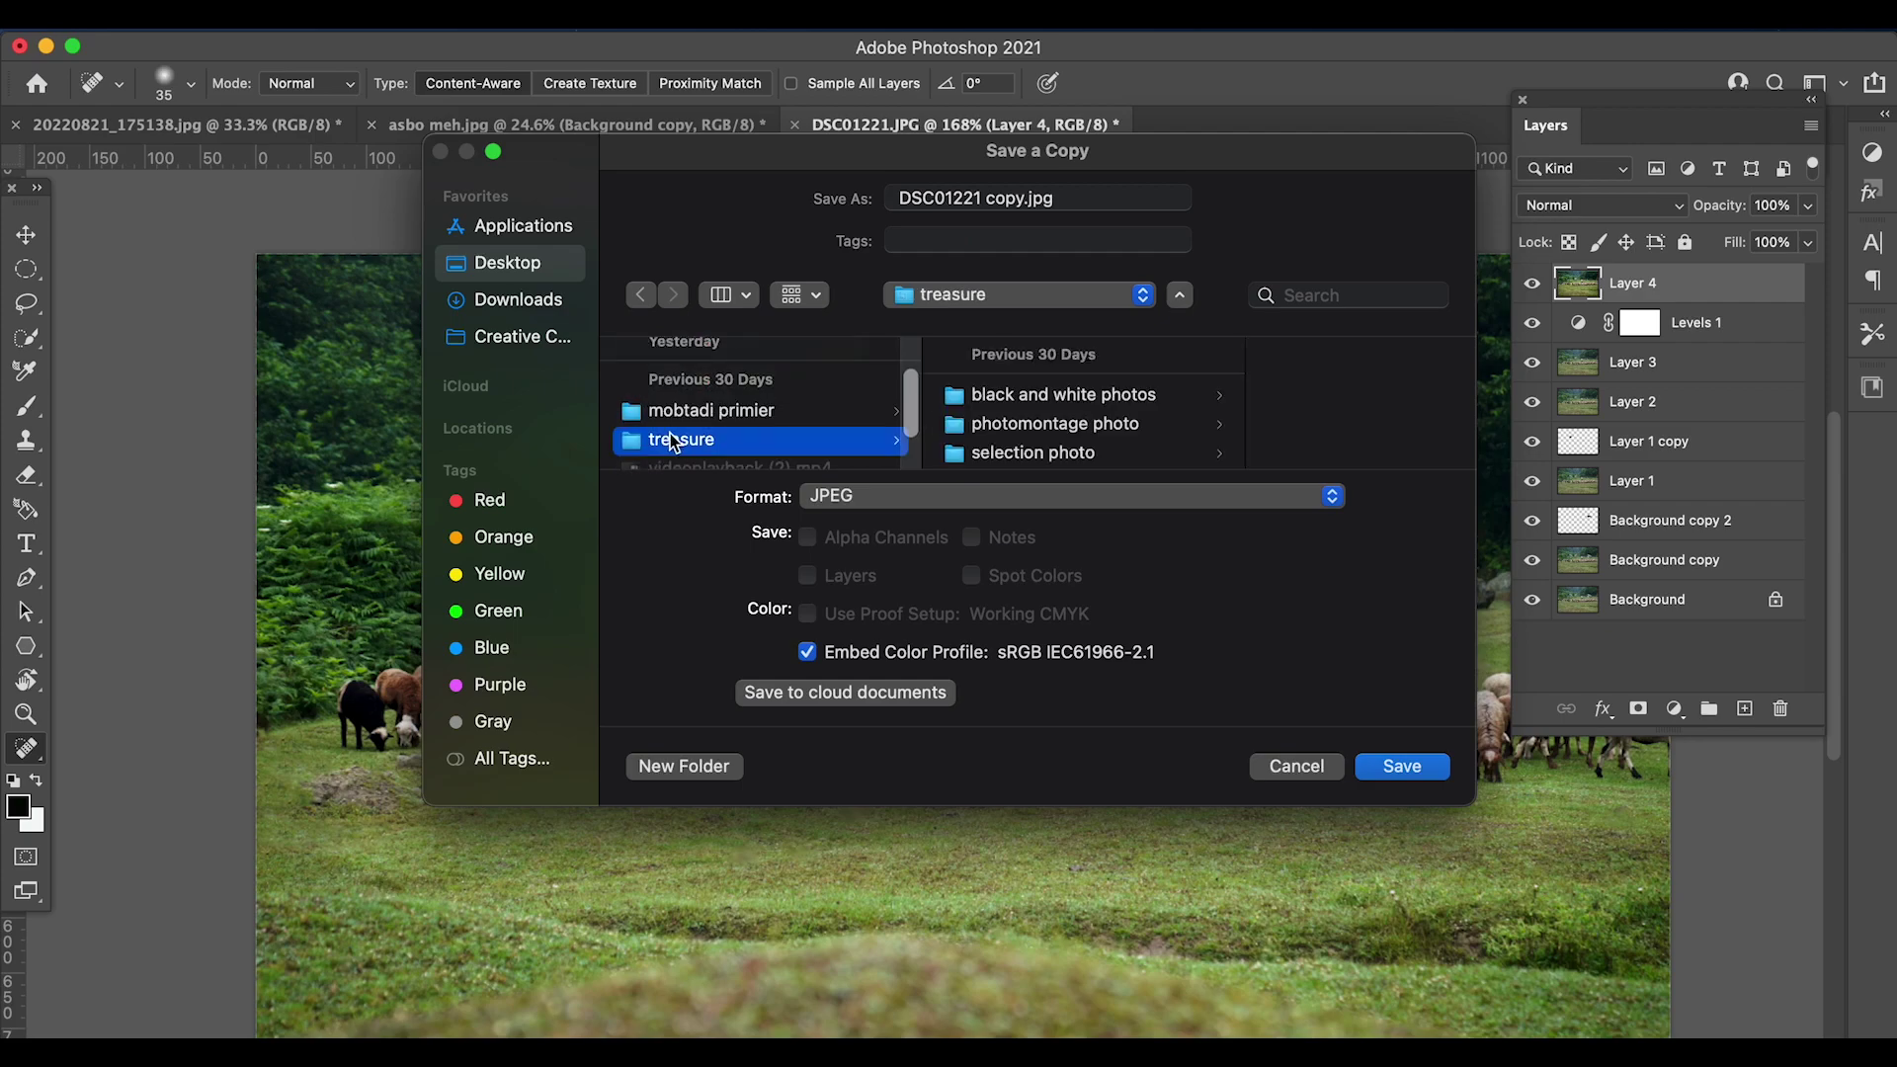
scroll(1037, 440, down, 1)
click(1038, 446)
click(1398, 766)
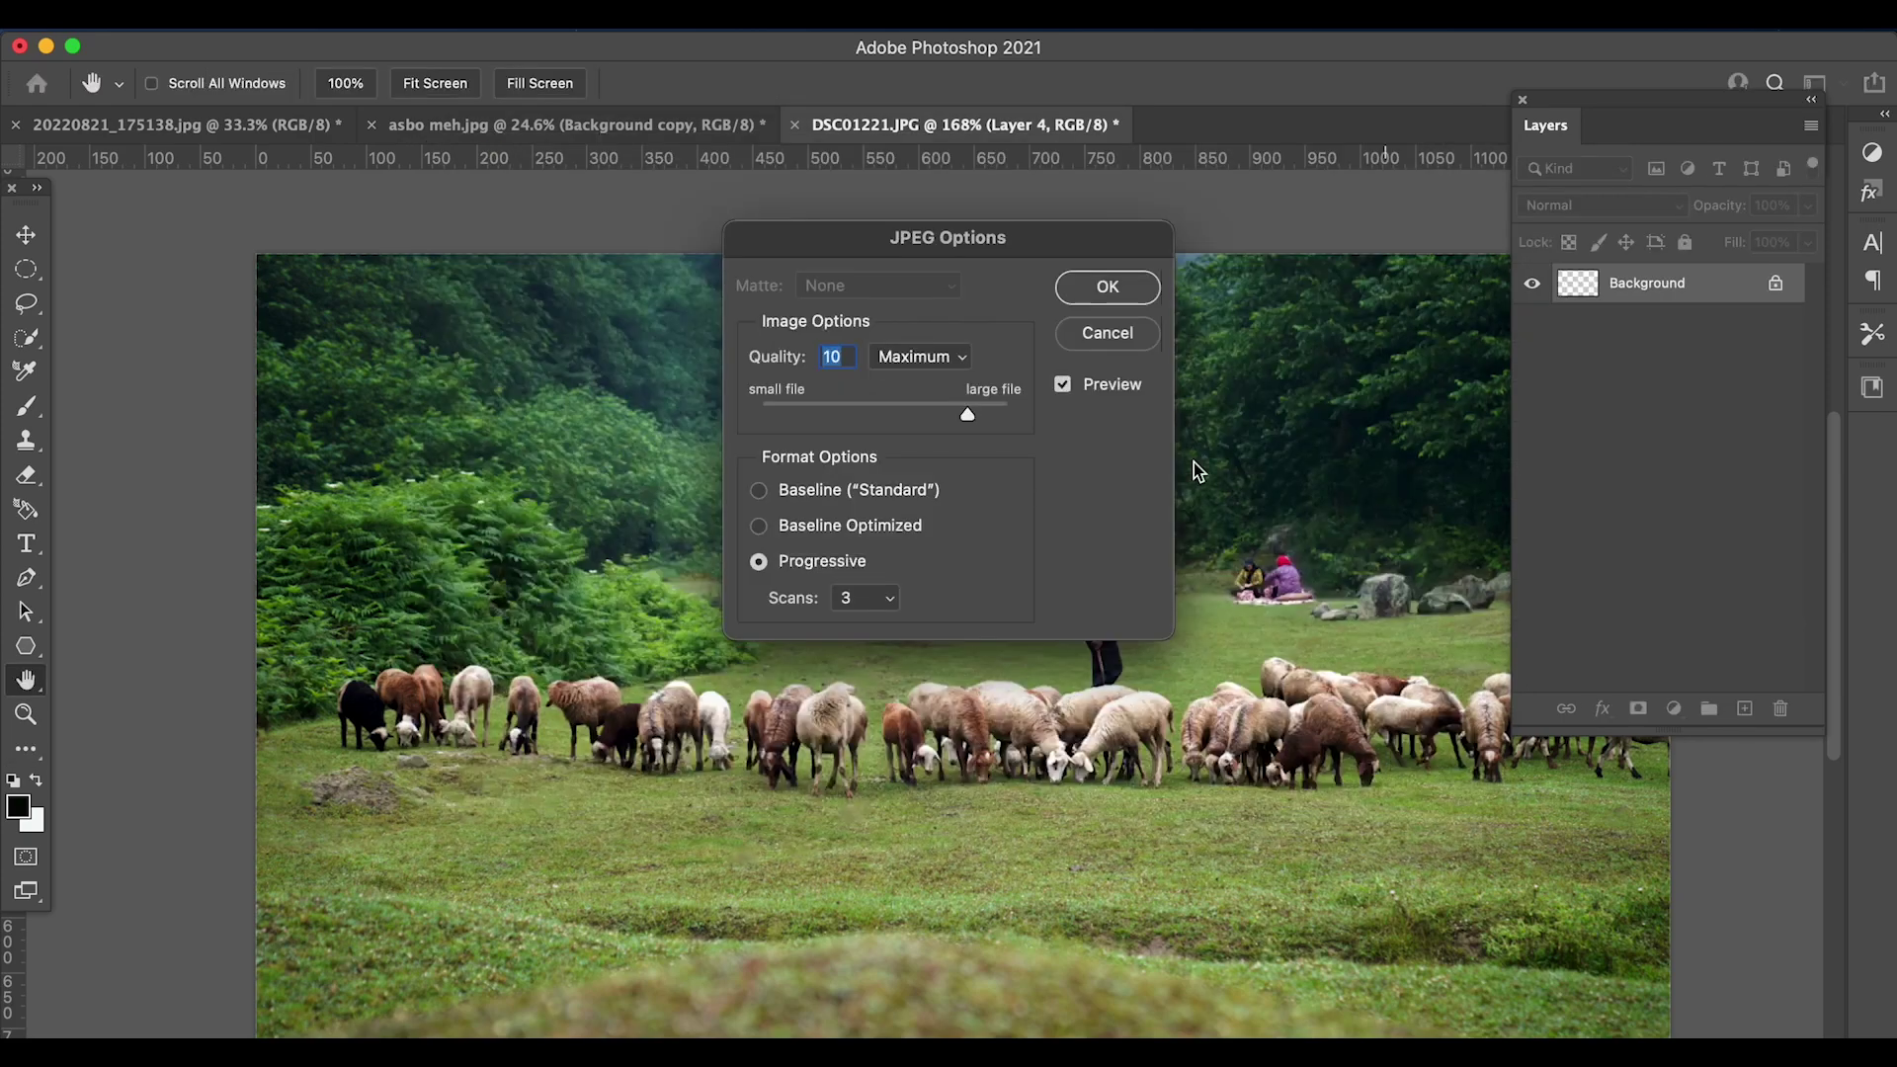
click(1111, 288)
scroll(832, 527, down, 5)
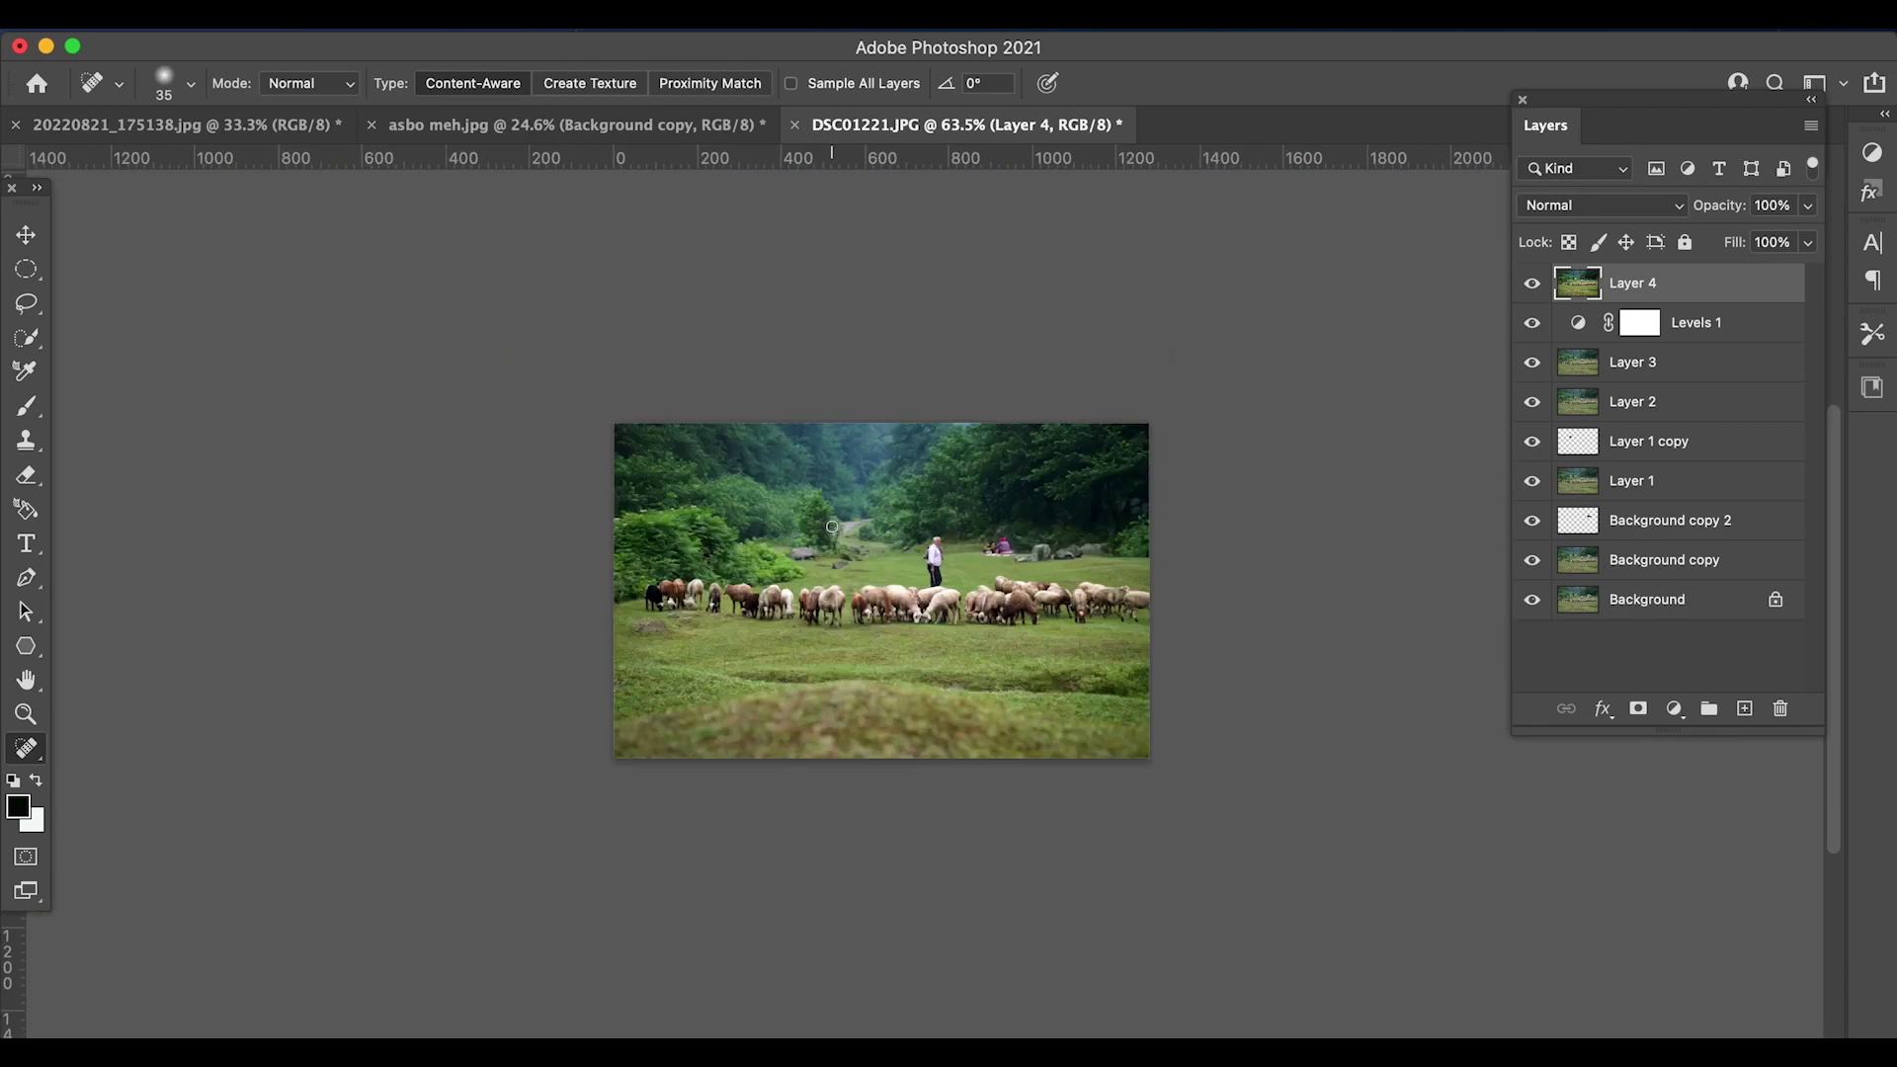
- With the Type tool, set the text colour to black and start a text layer on the photo
click(26, 543)
click(1091, 85)
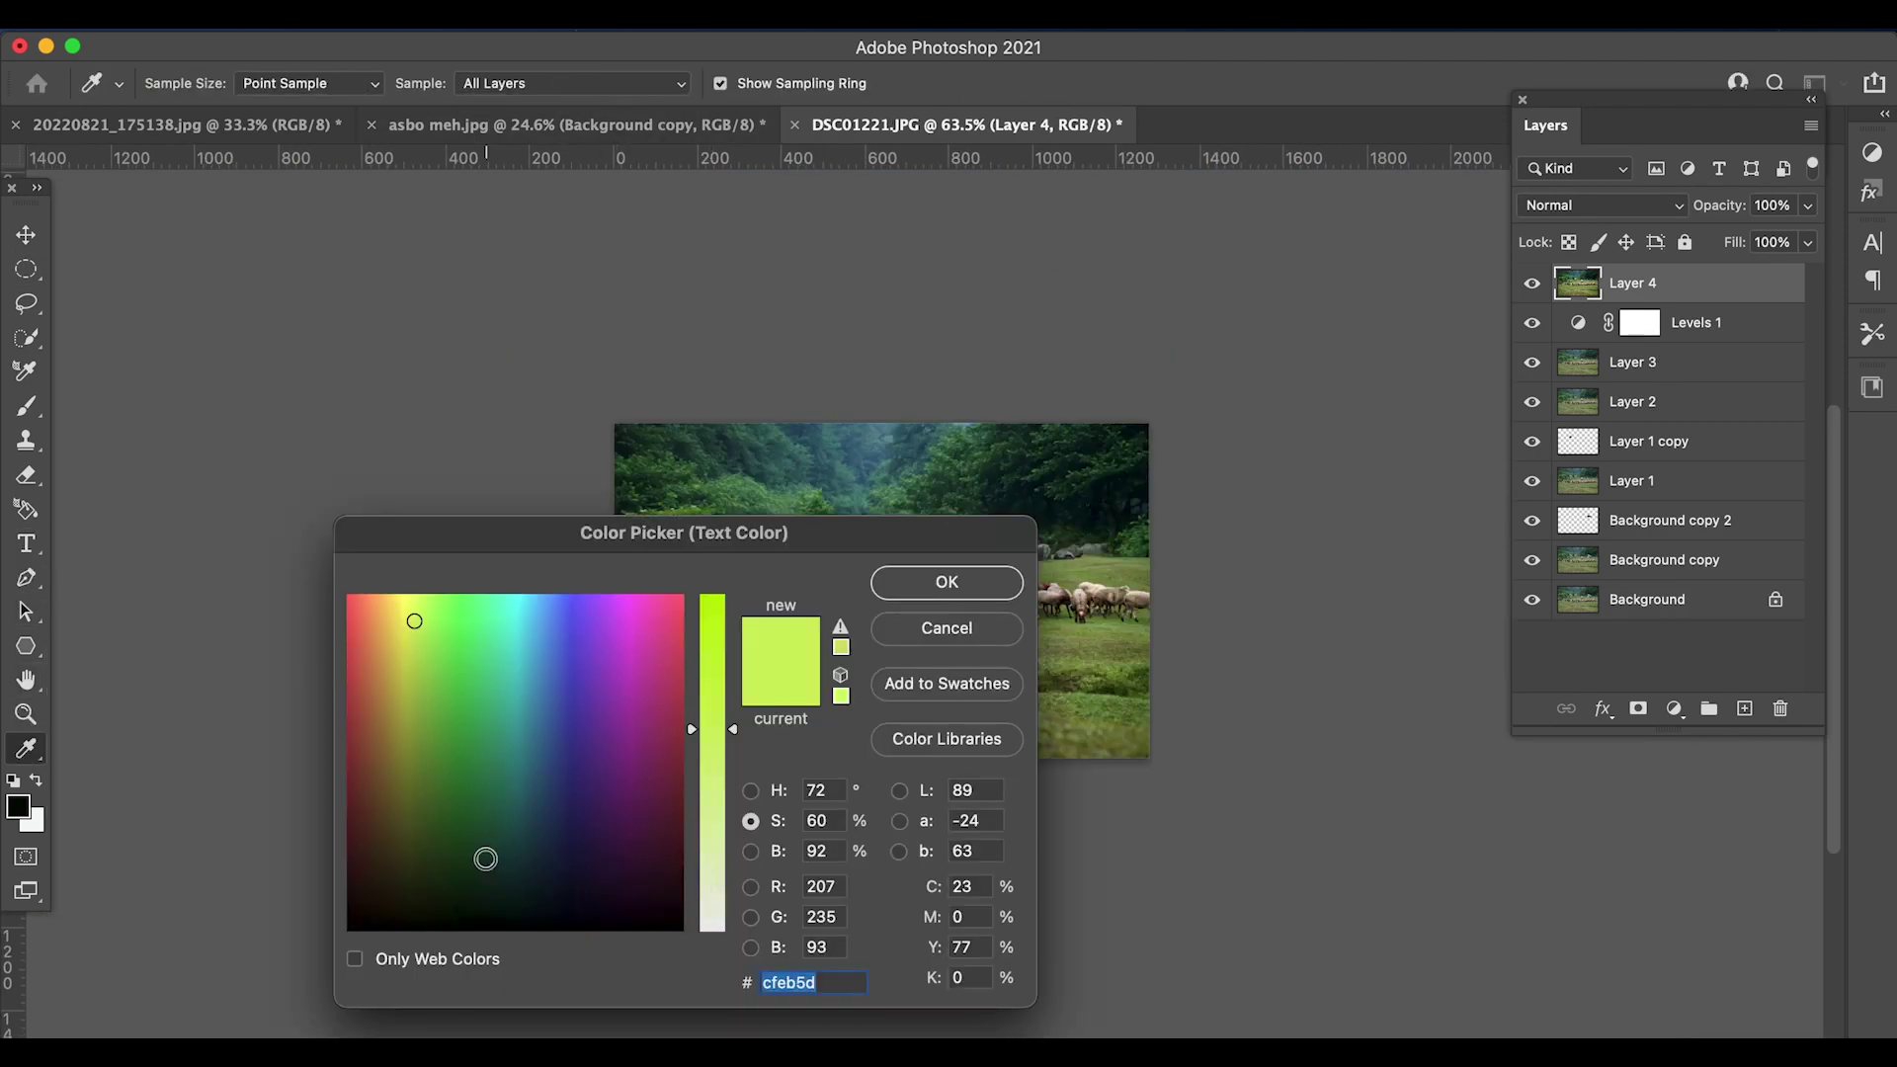
click(525, 914)
key(Return)
click(647, 751)
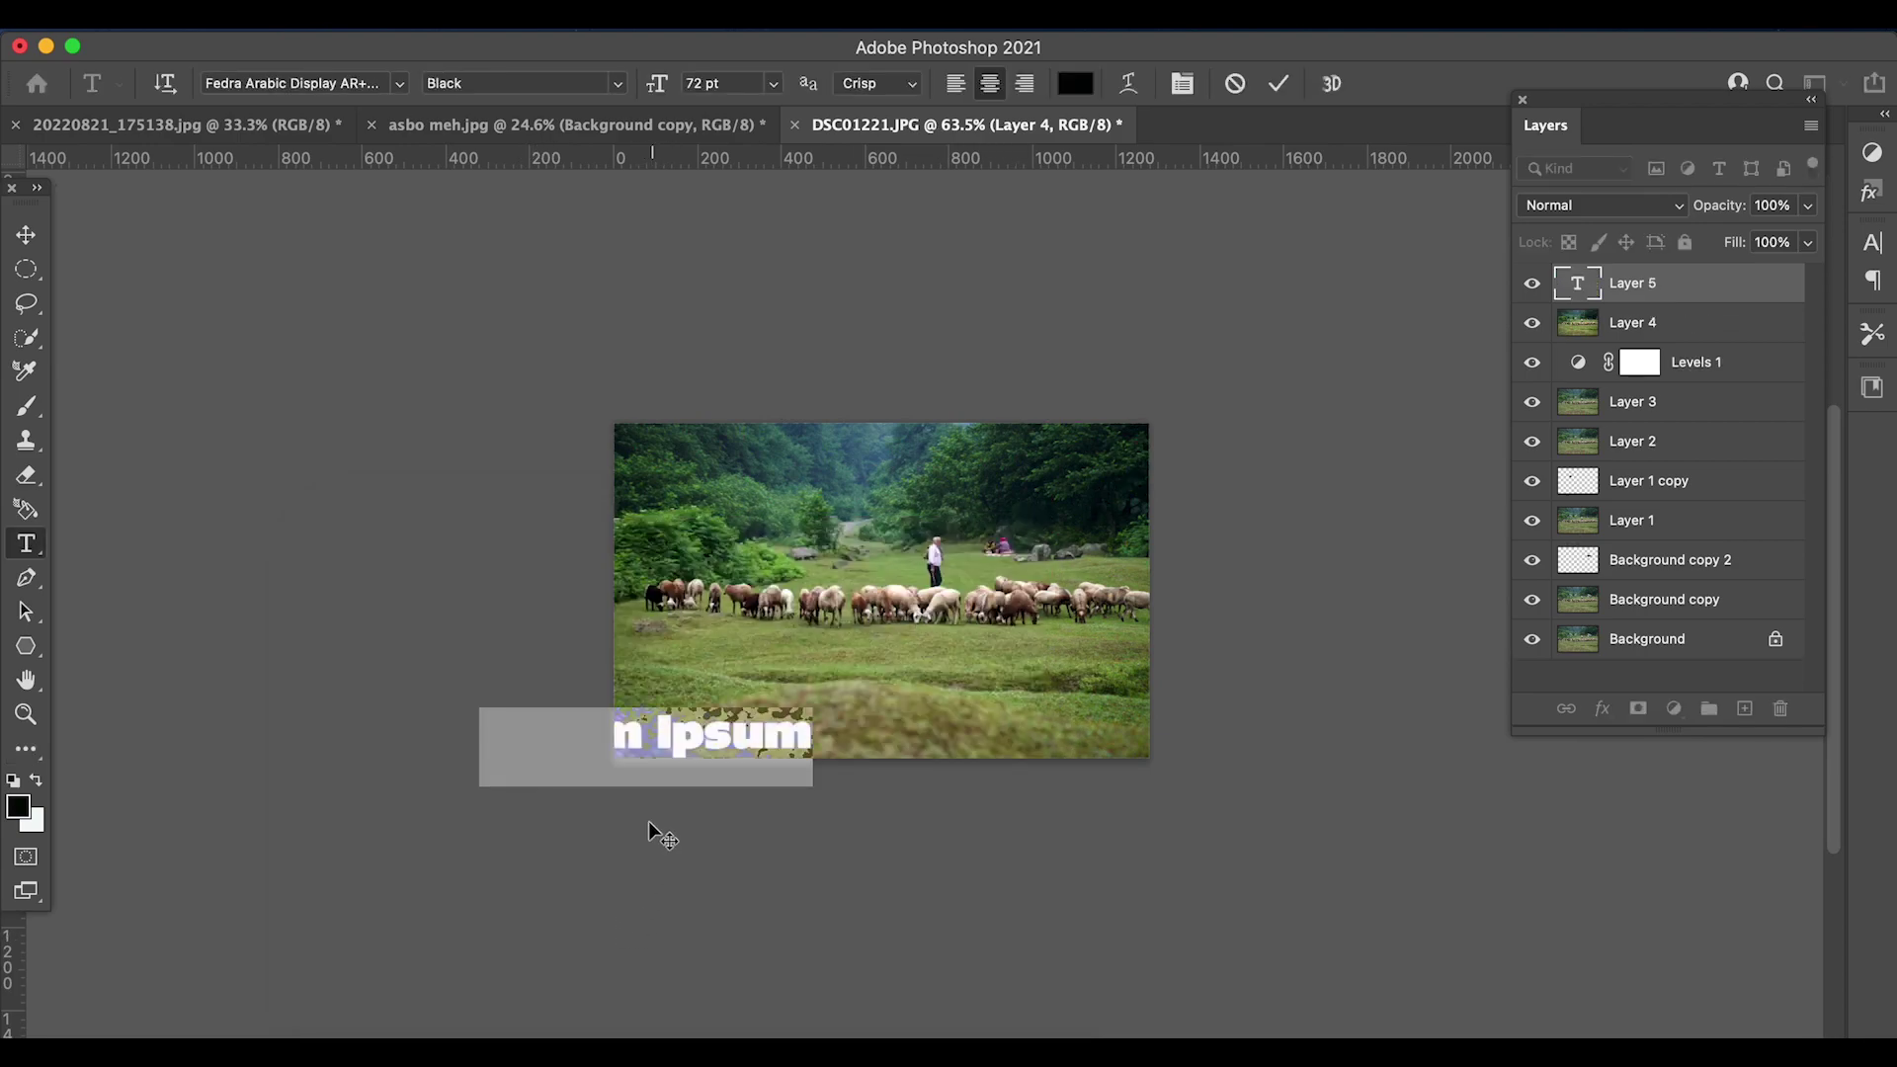
- Set the font to Rockybilly and type the photographer's name as the signature
click(400, 84)
click(366, 168)
text(Sa)
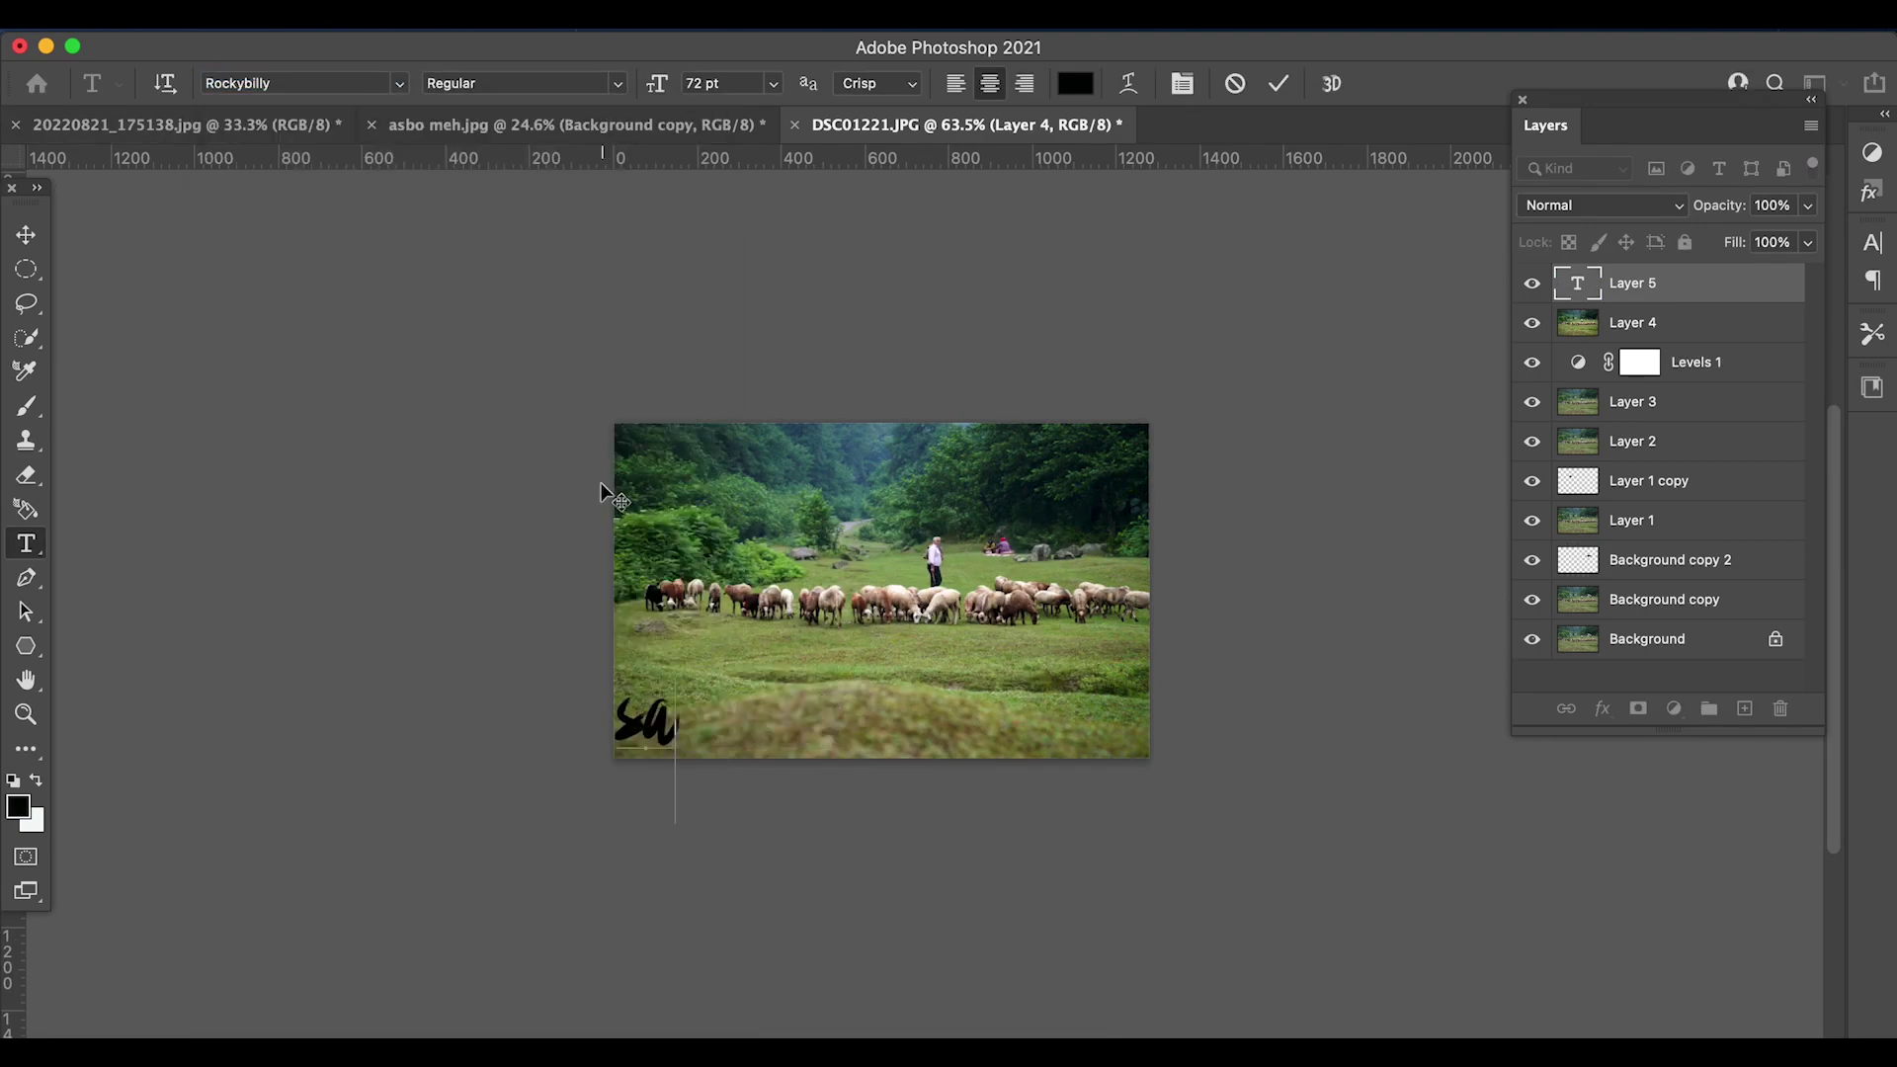
key(BackSpace)
key(BackSpace)
text(Saha)
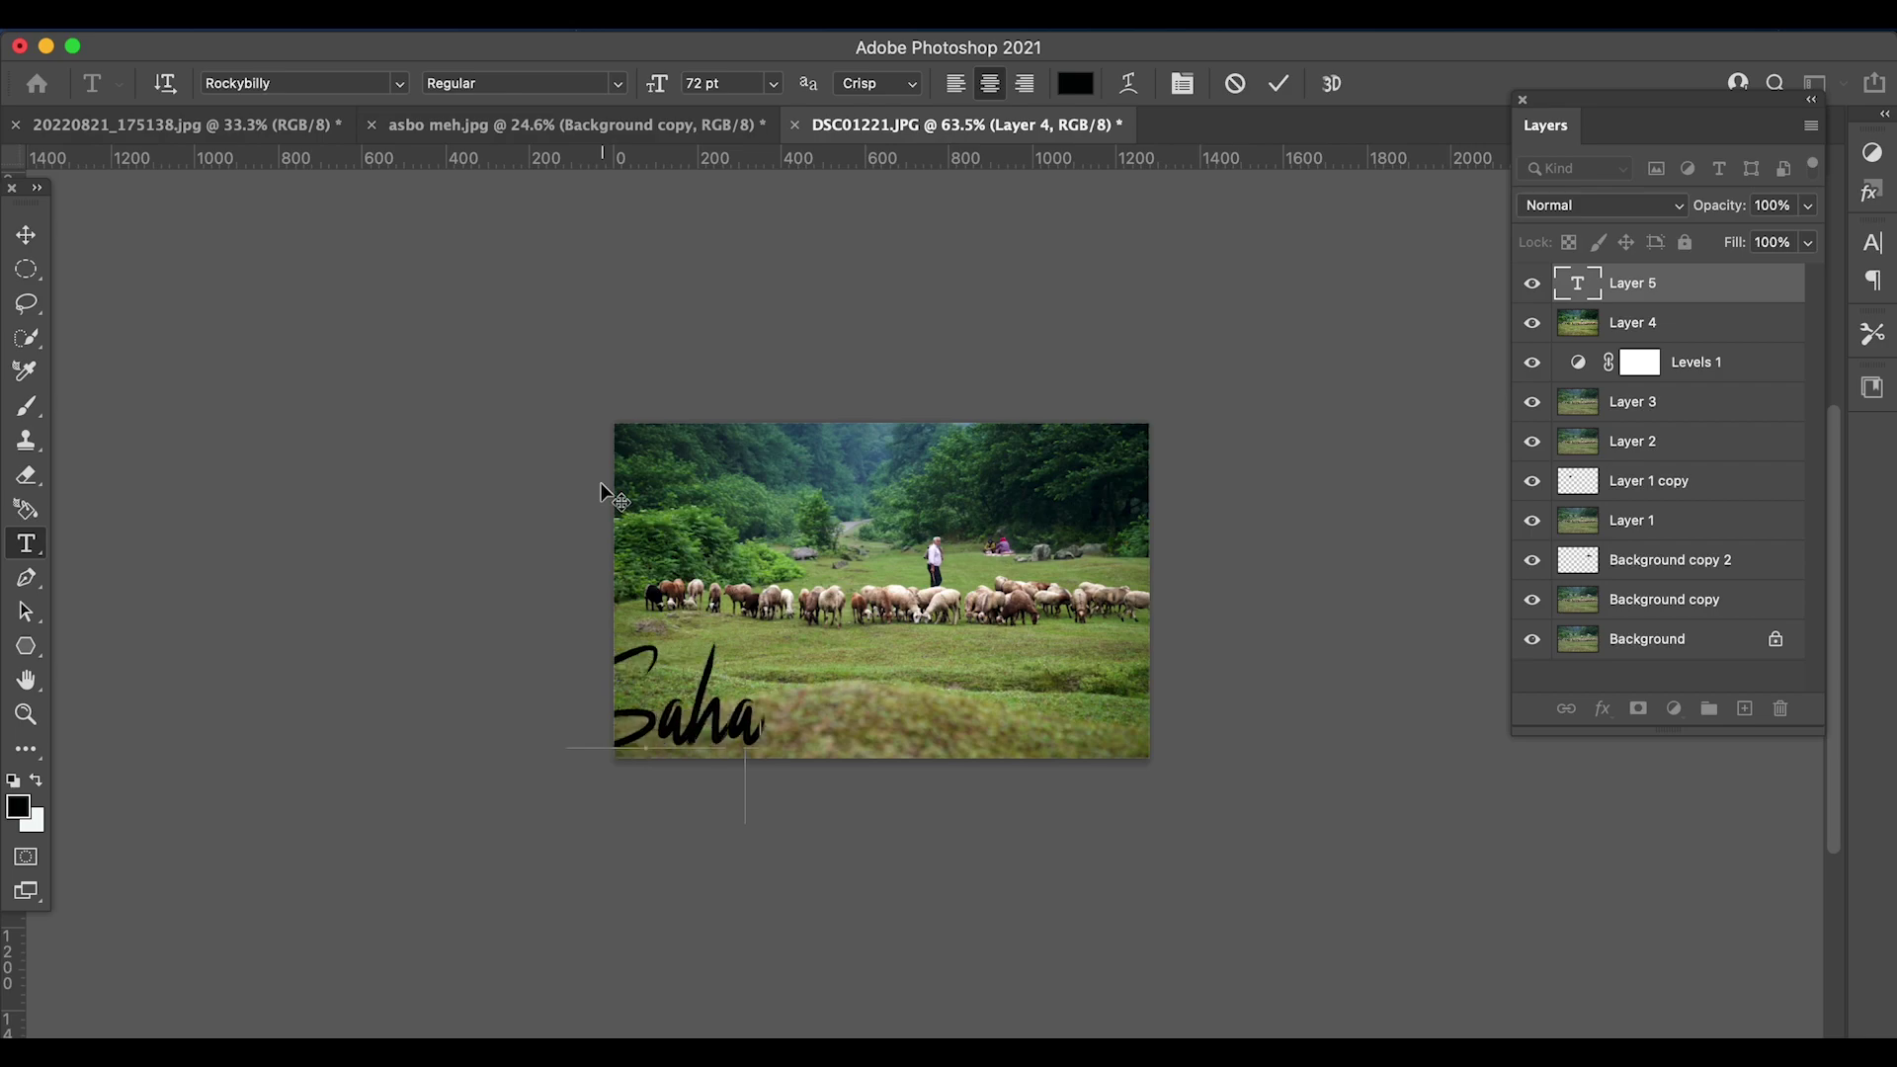
text(r Moayedza)
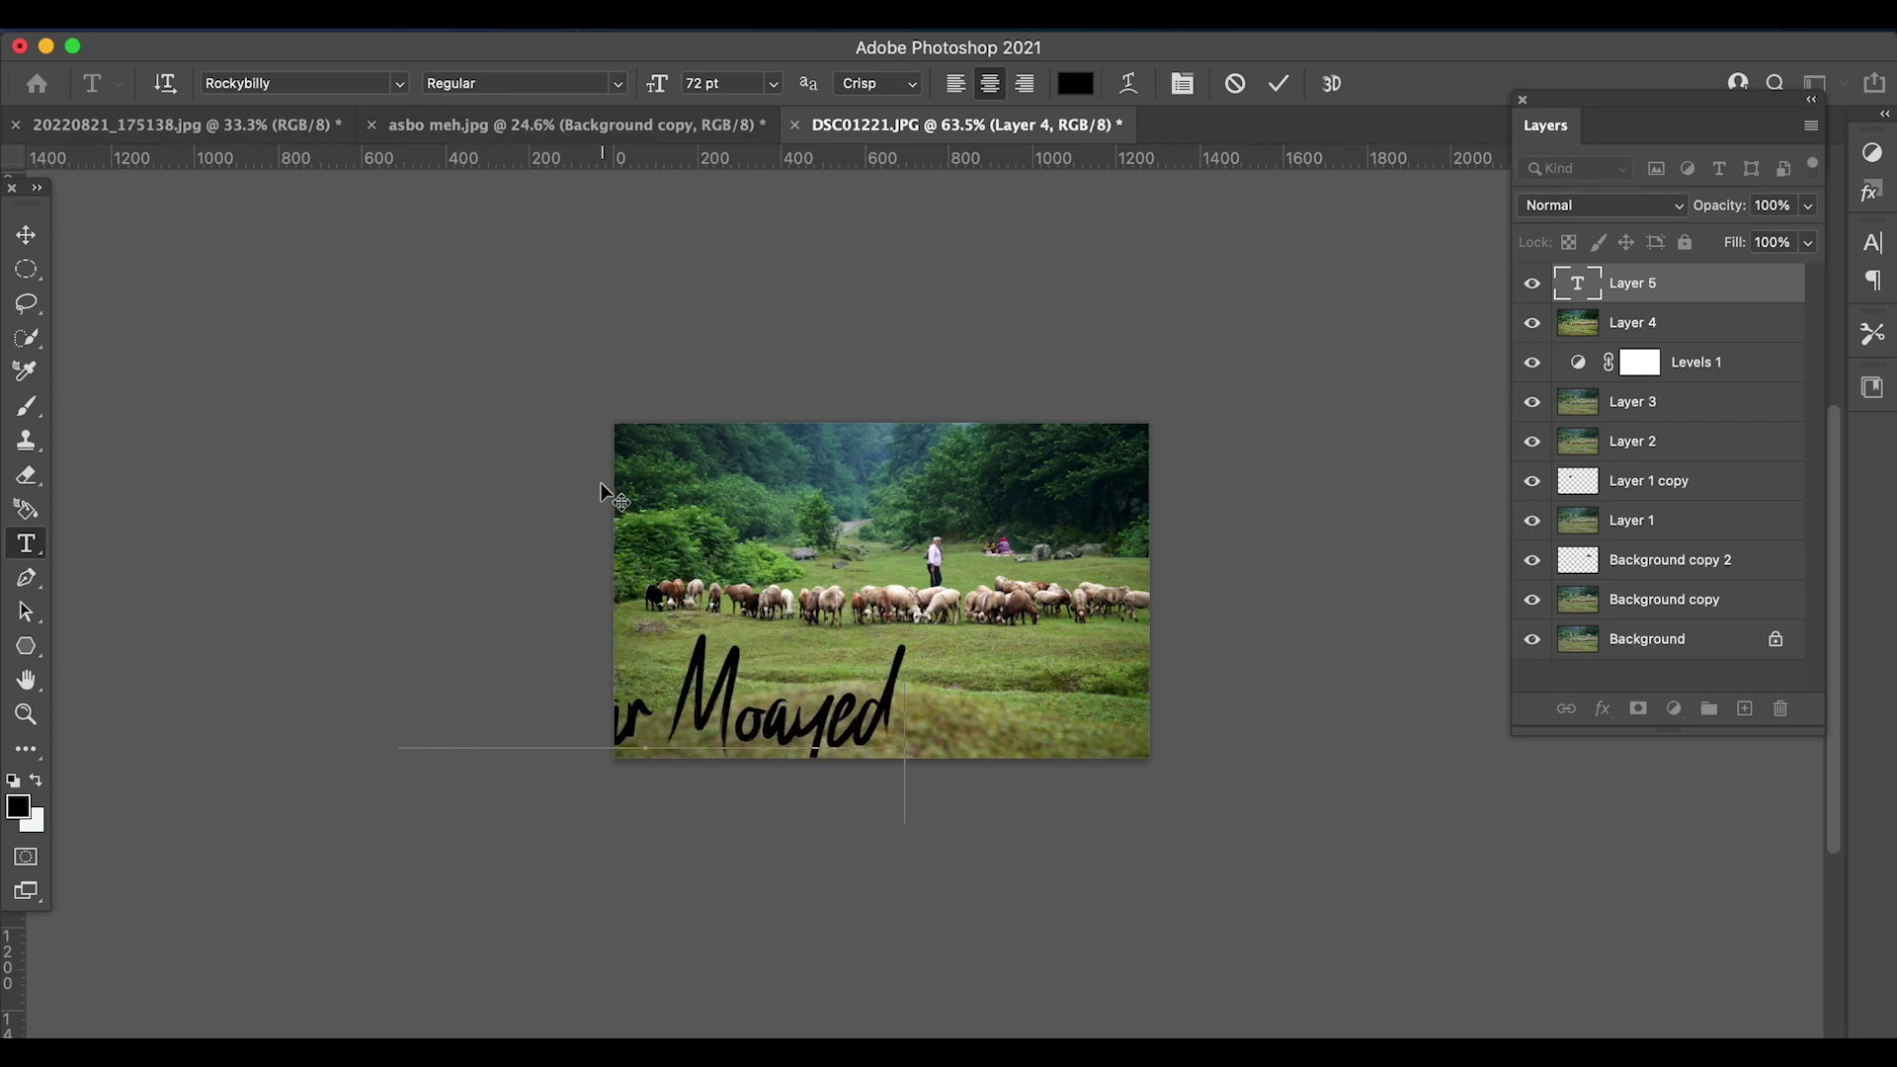
key(BackSpace)
key(BackSpace)
- Resize the signature to 18 pt, move it to the lower-left corner, and commit it
click(771, 83)
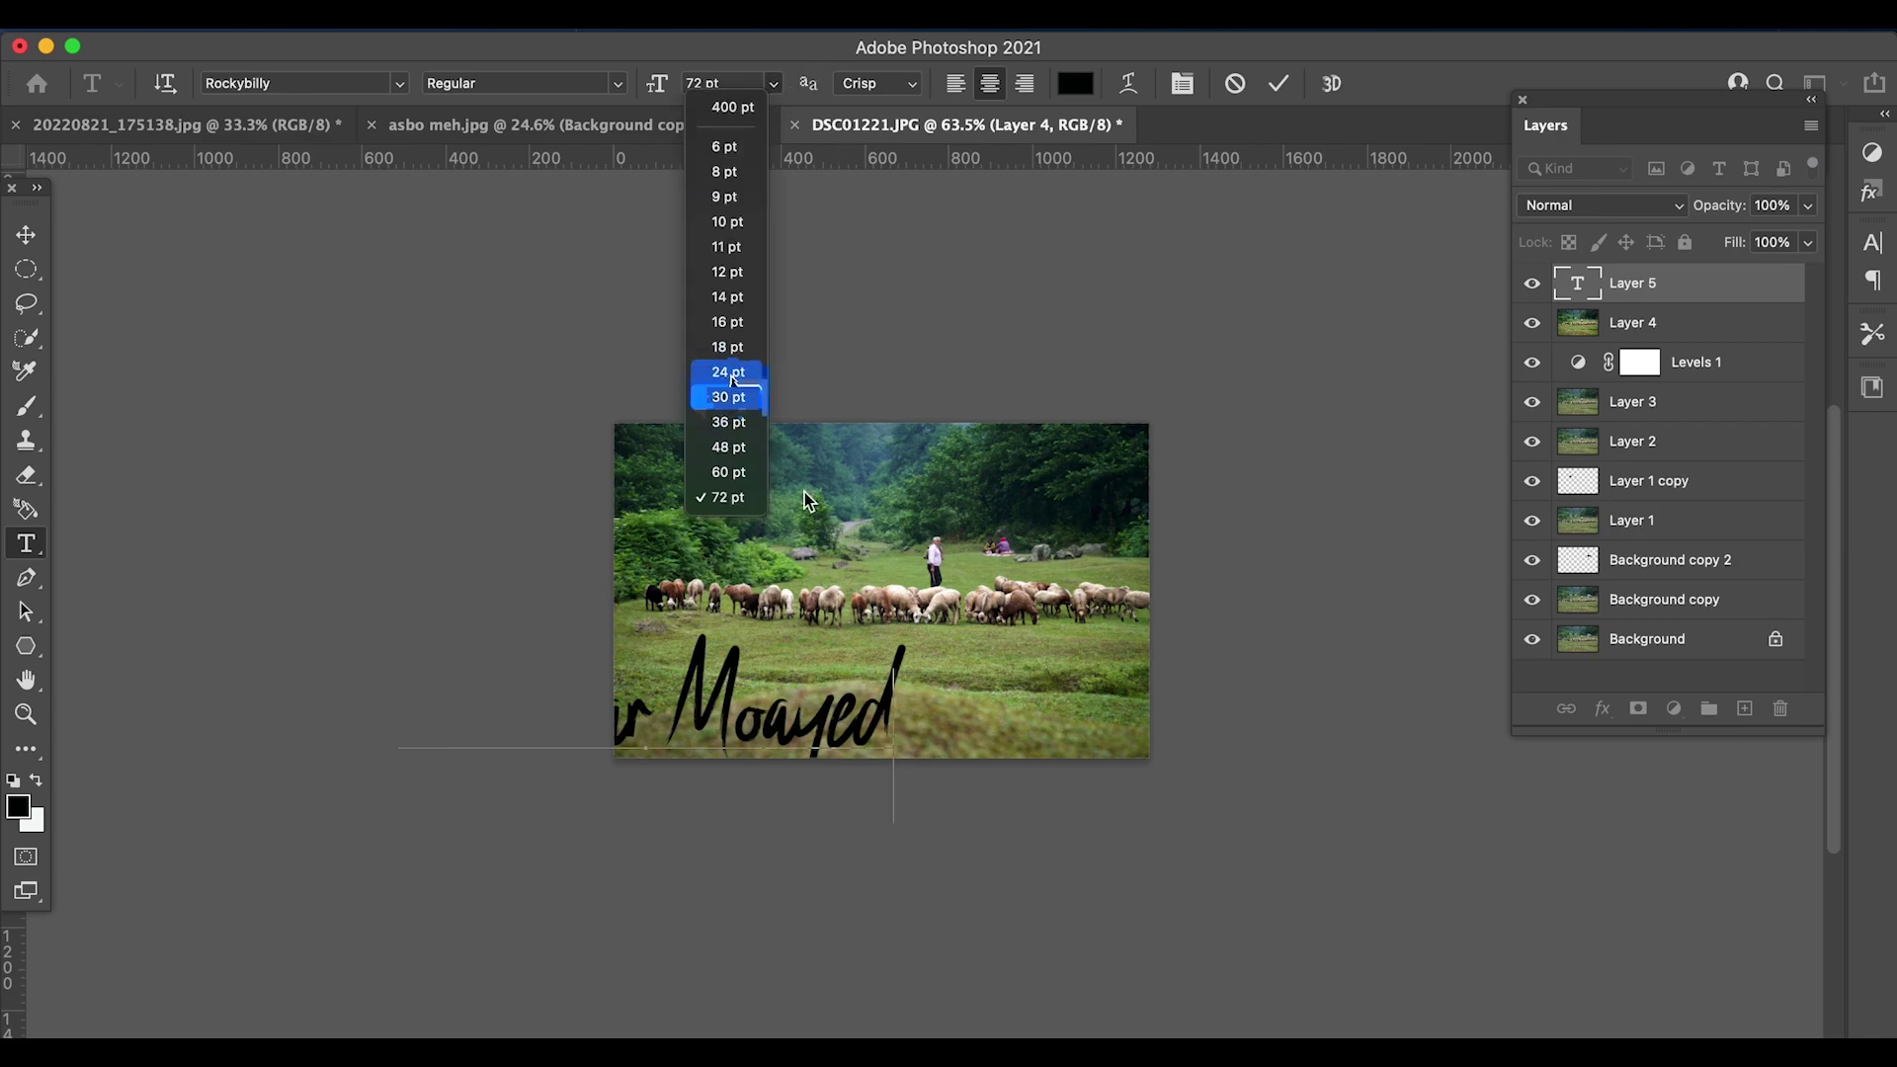
double_click(866, 683)
click(865, 684)
click(771, 83)
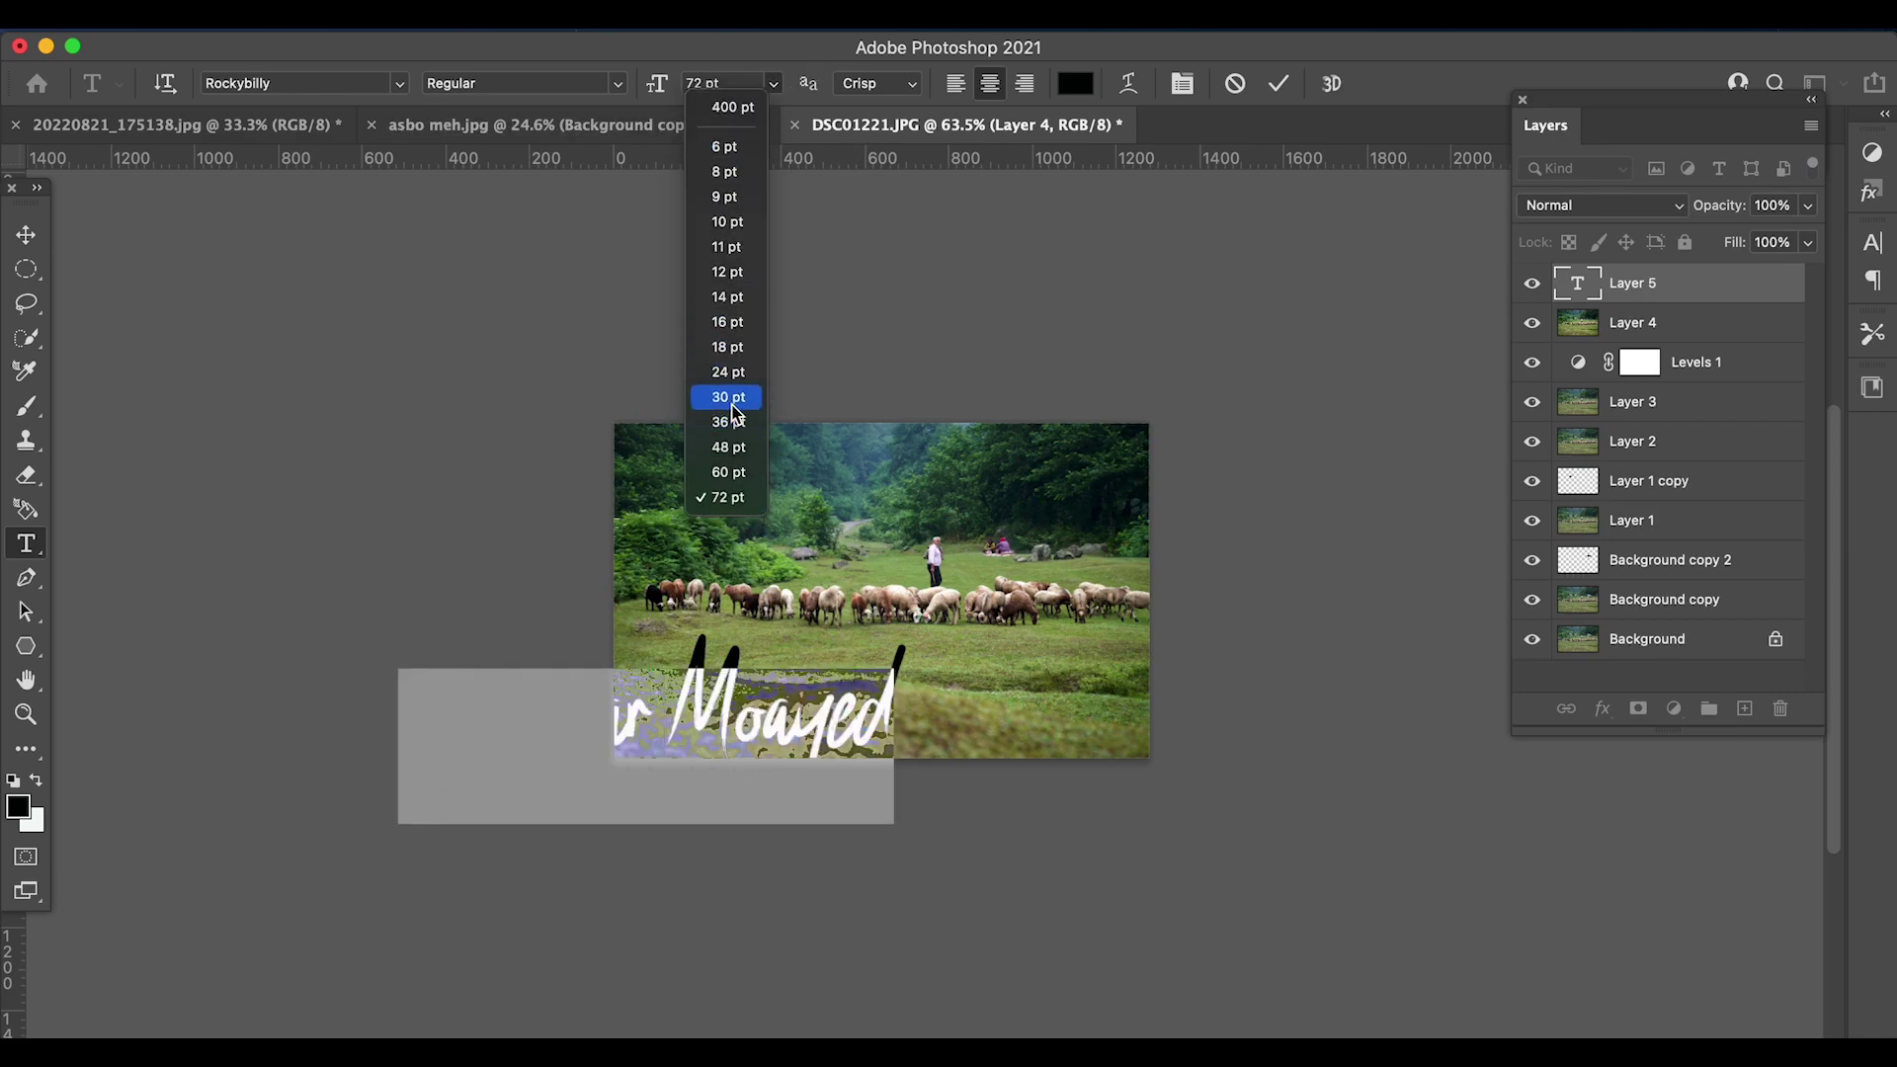
click(751, 400)
click(774, 83)
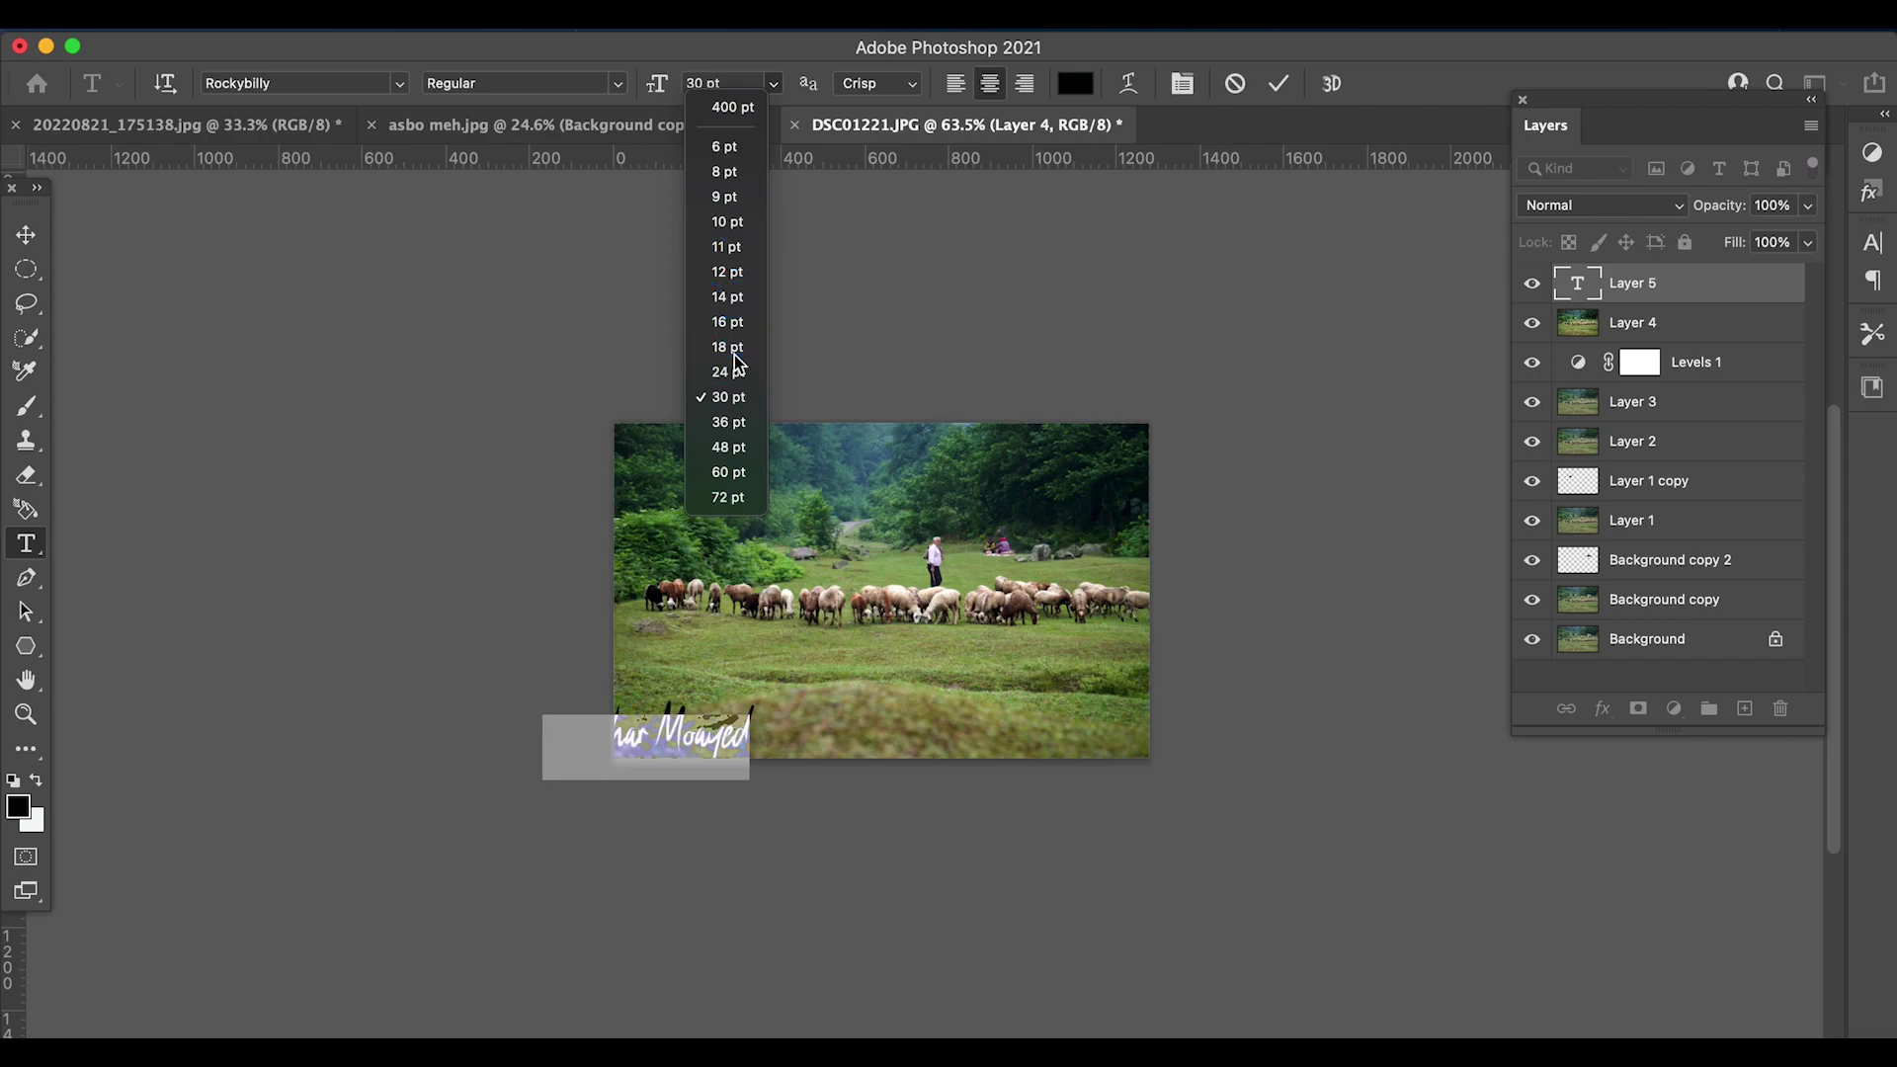
click(745, 347)
mouse_move(796, 736)
mouse_down()
mouse_move(826, 773)
mouse_move(840, 743)
mouse_up()
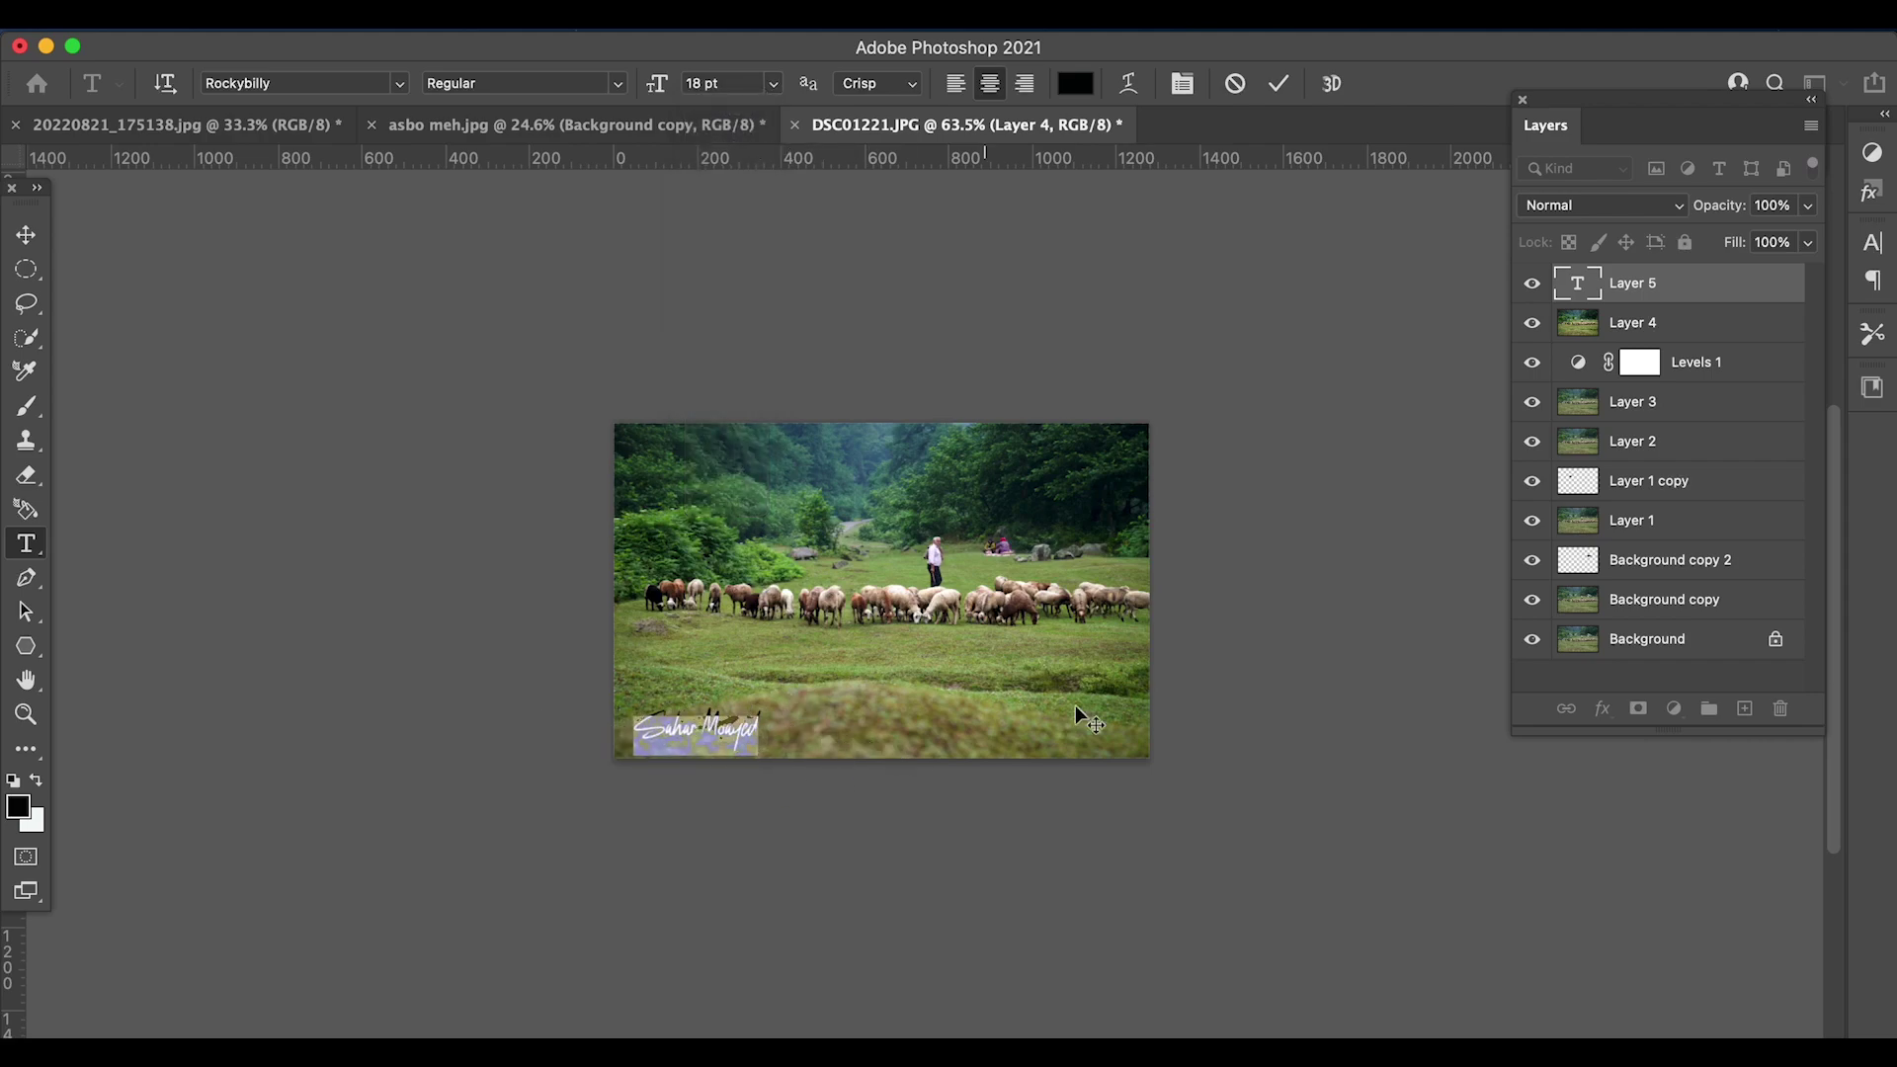
click(1699, 295)
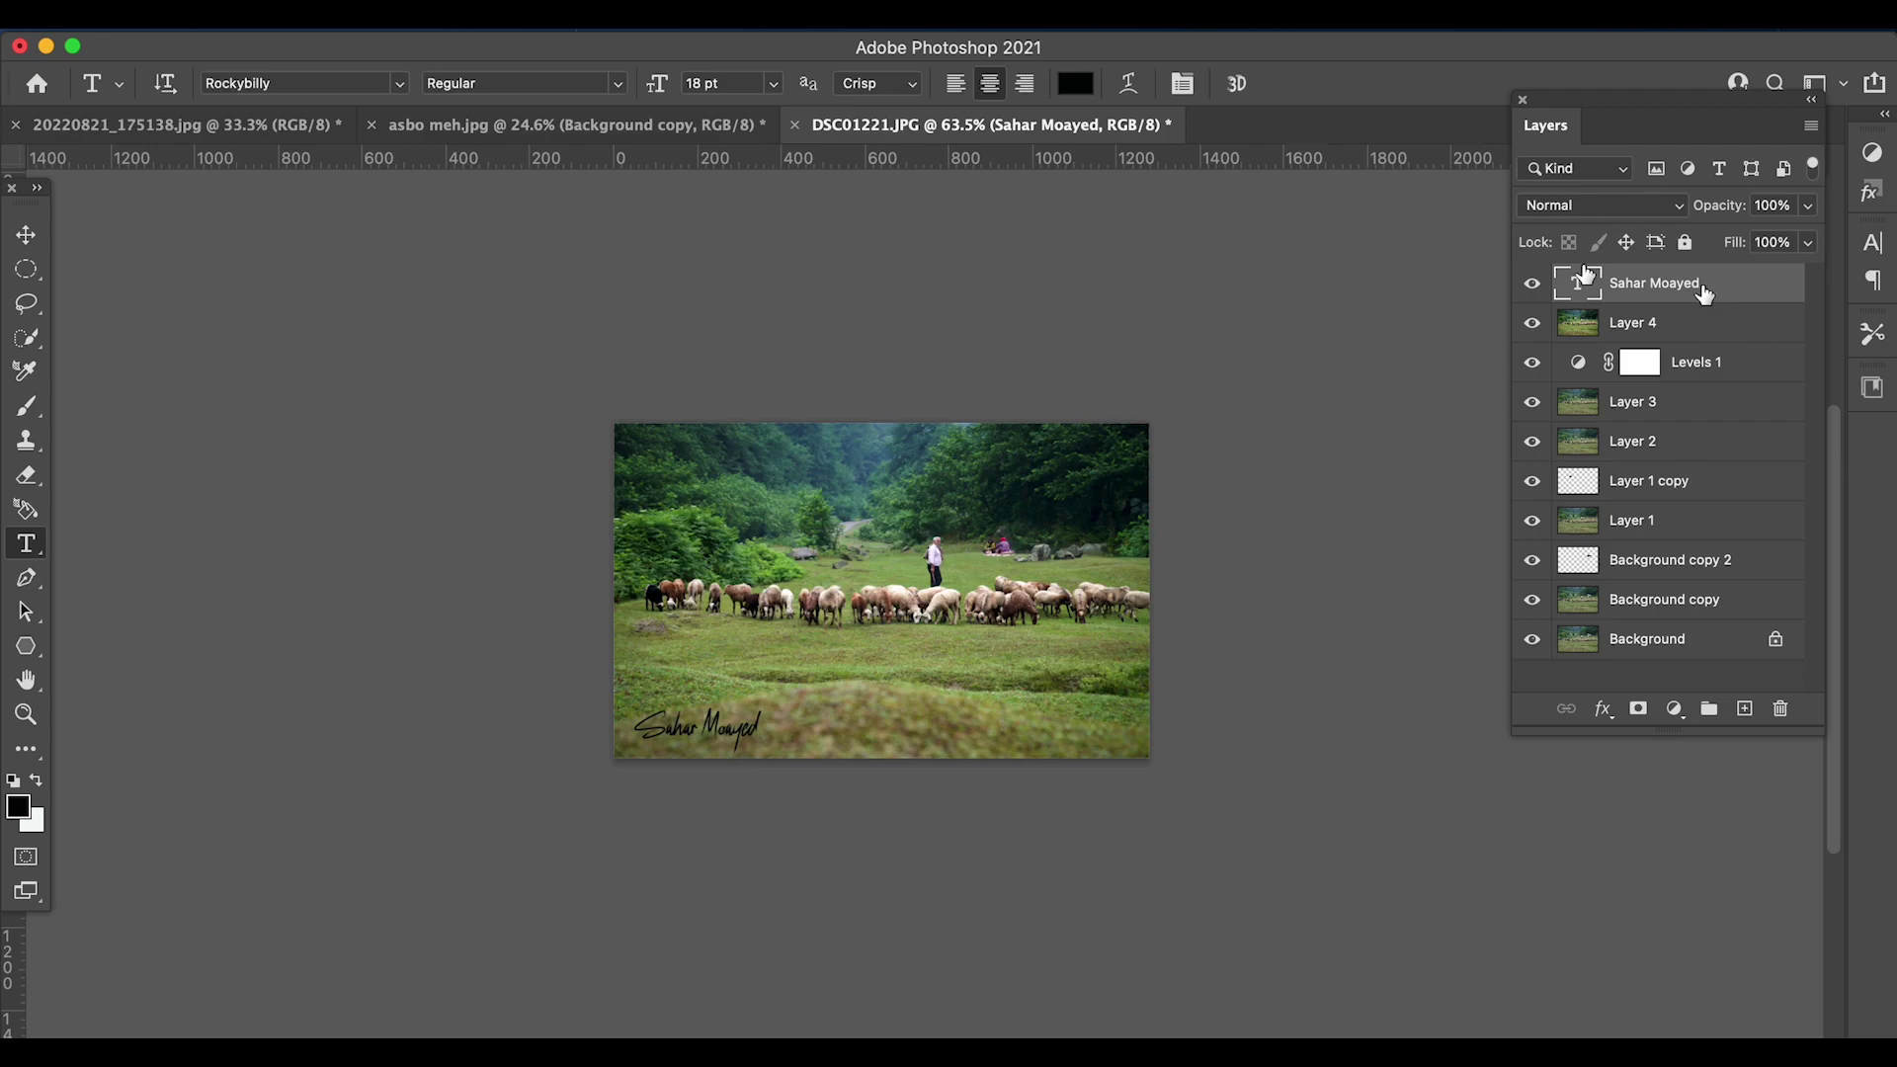
- Delete the accidental empty text layer from the Layers panel
click(768, 729)
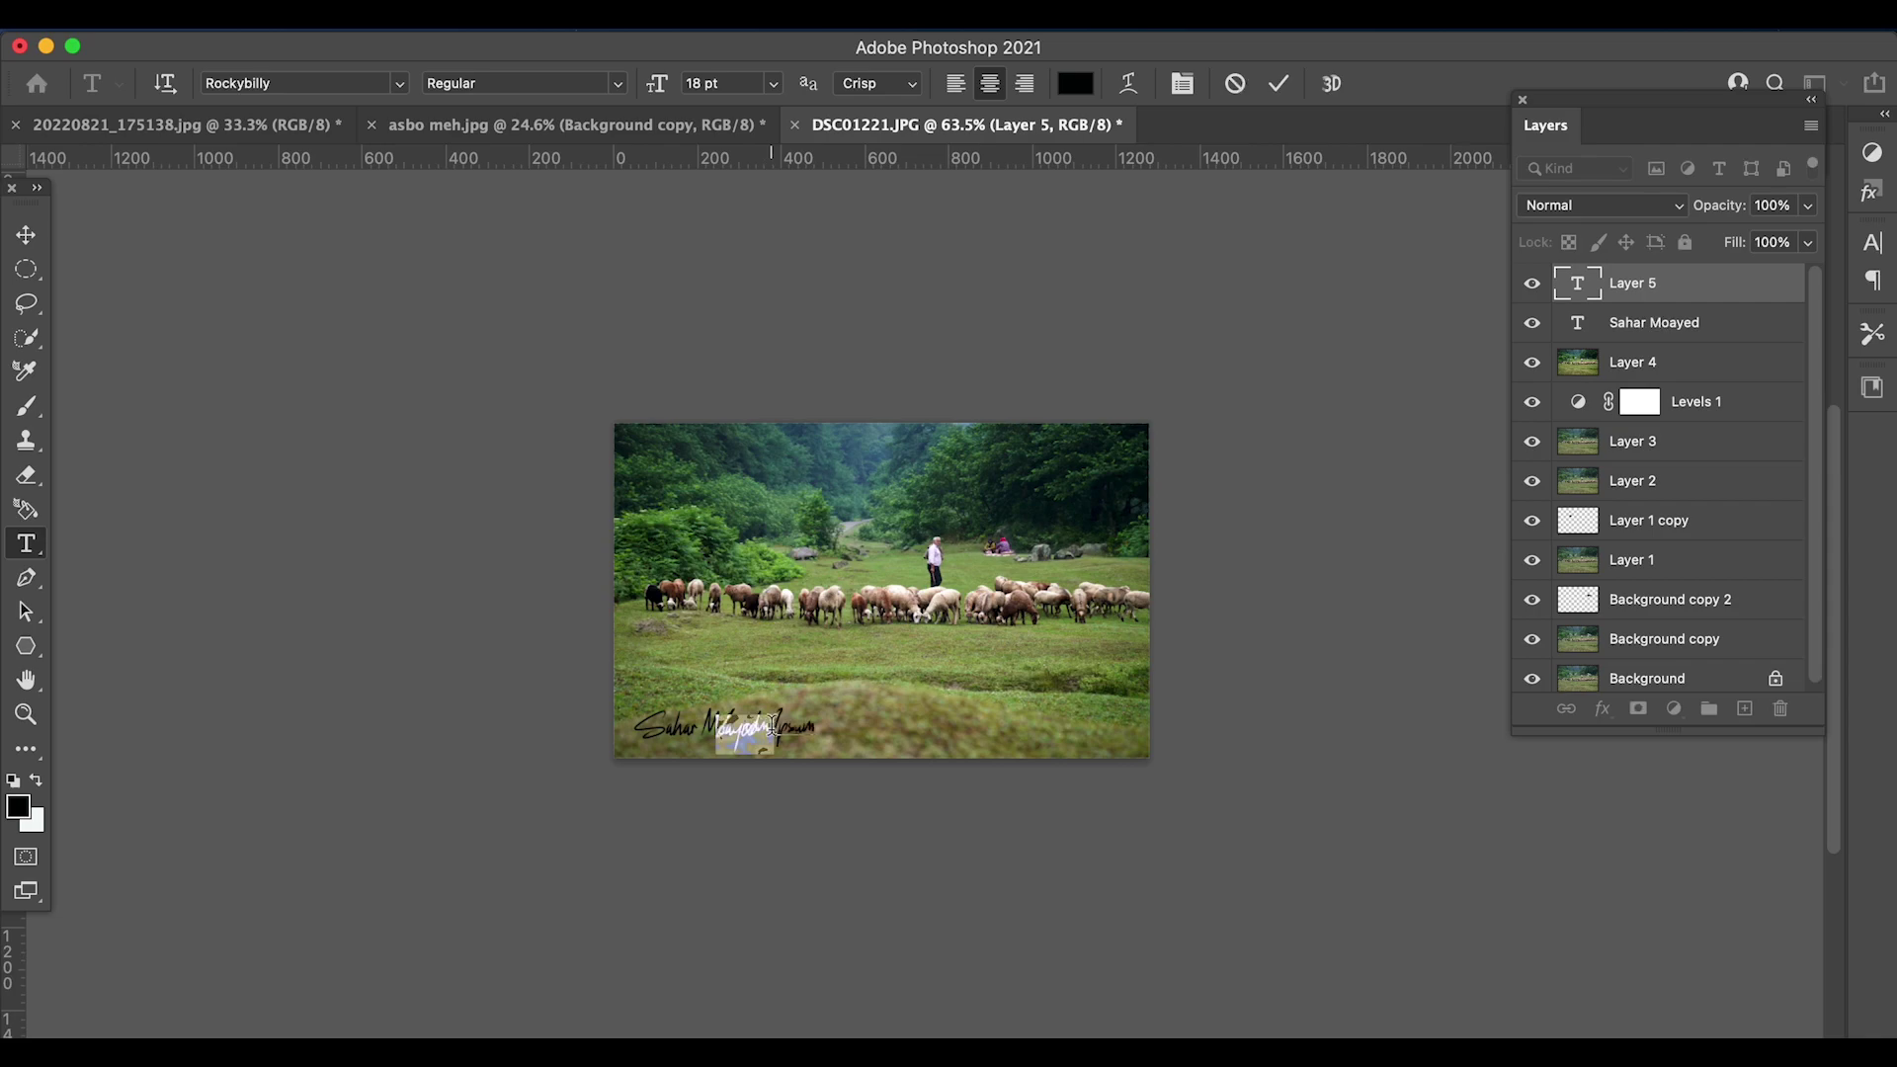
drag(1680, 283, 1781, 708)
click(1697, 282)
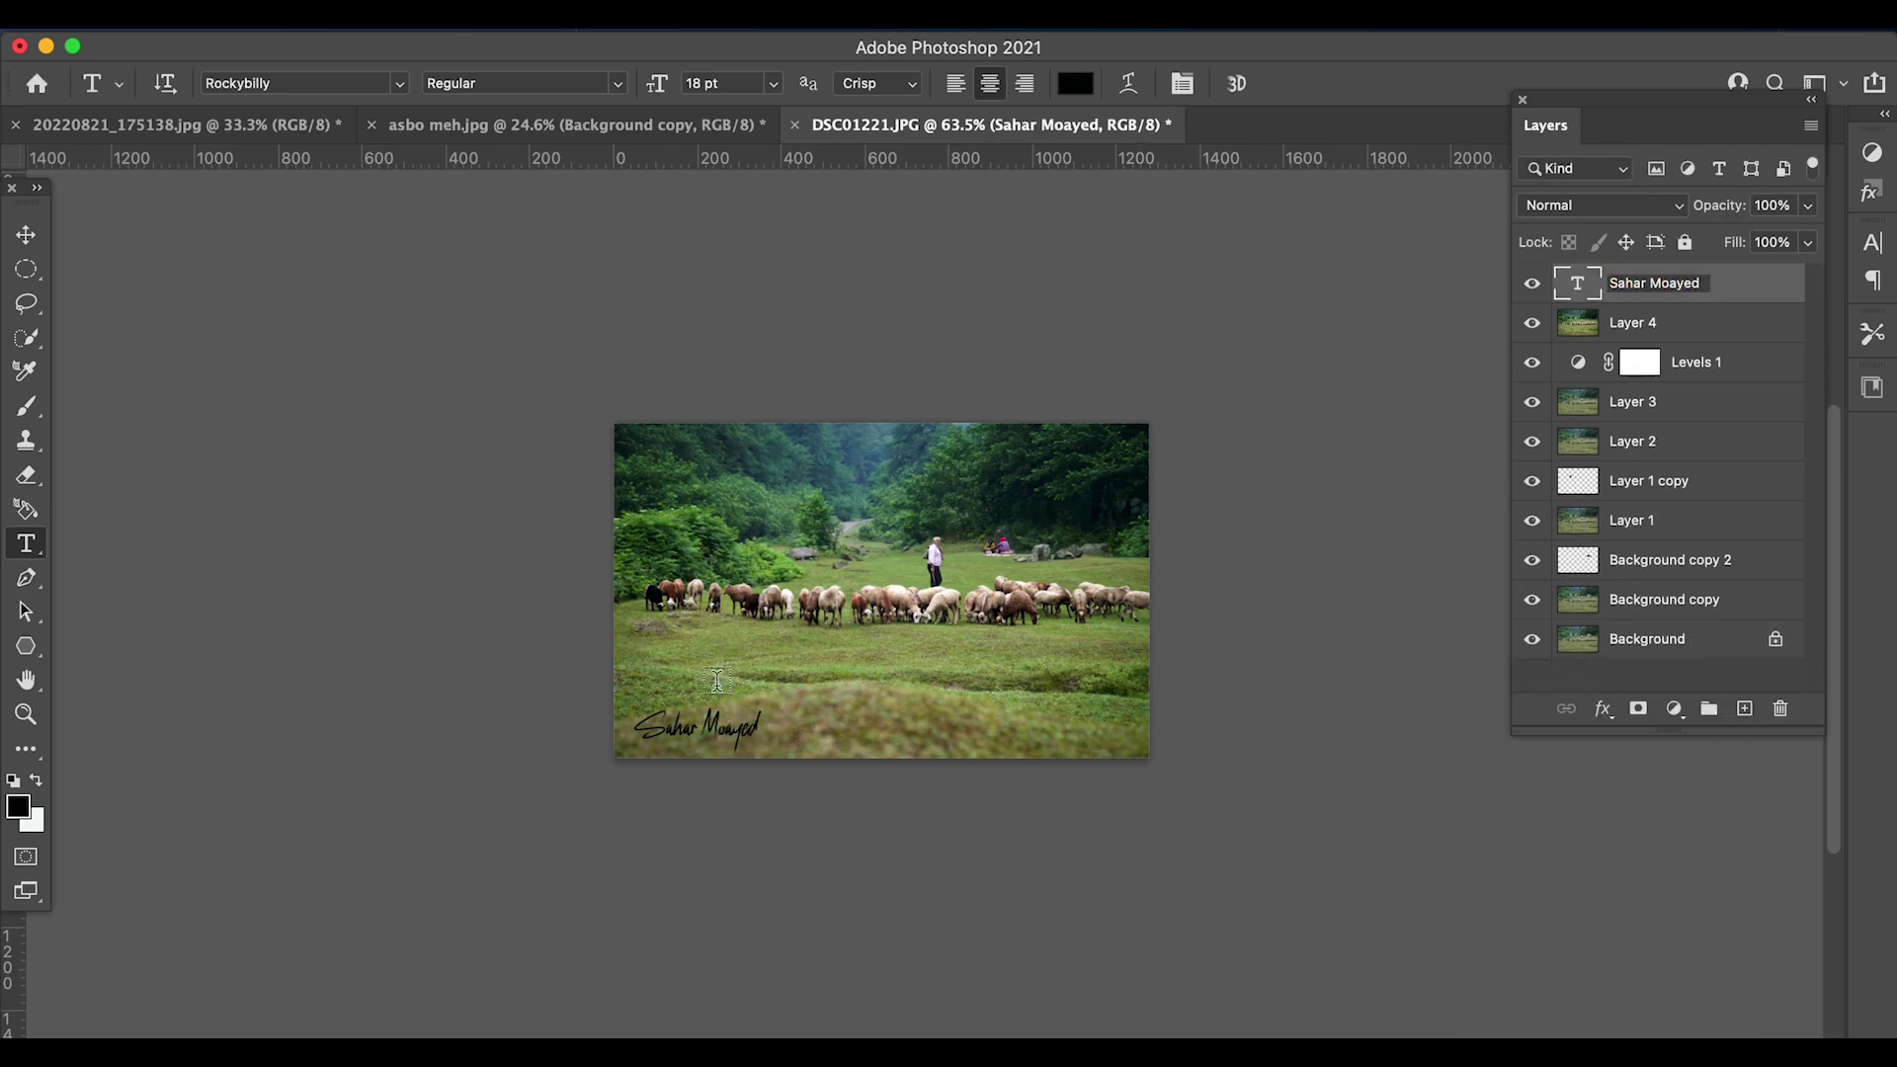
- Append ". Photography" to the signature, nudge it right, and commit the text
click(759, 727)
text(photogra)
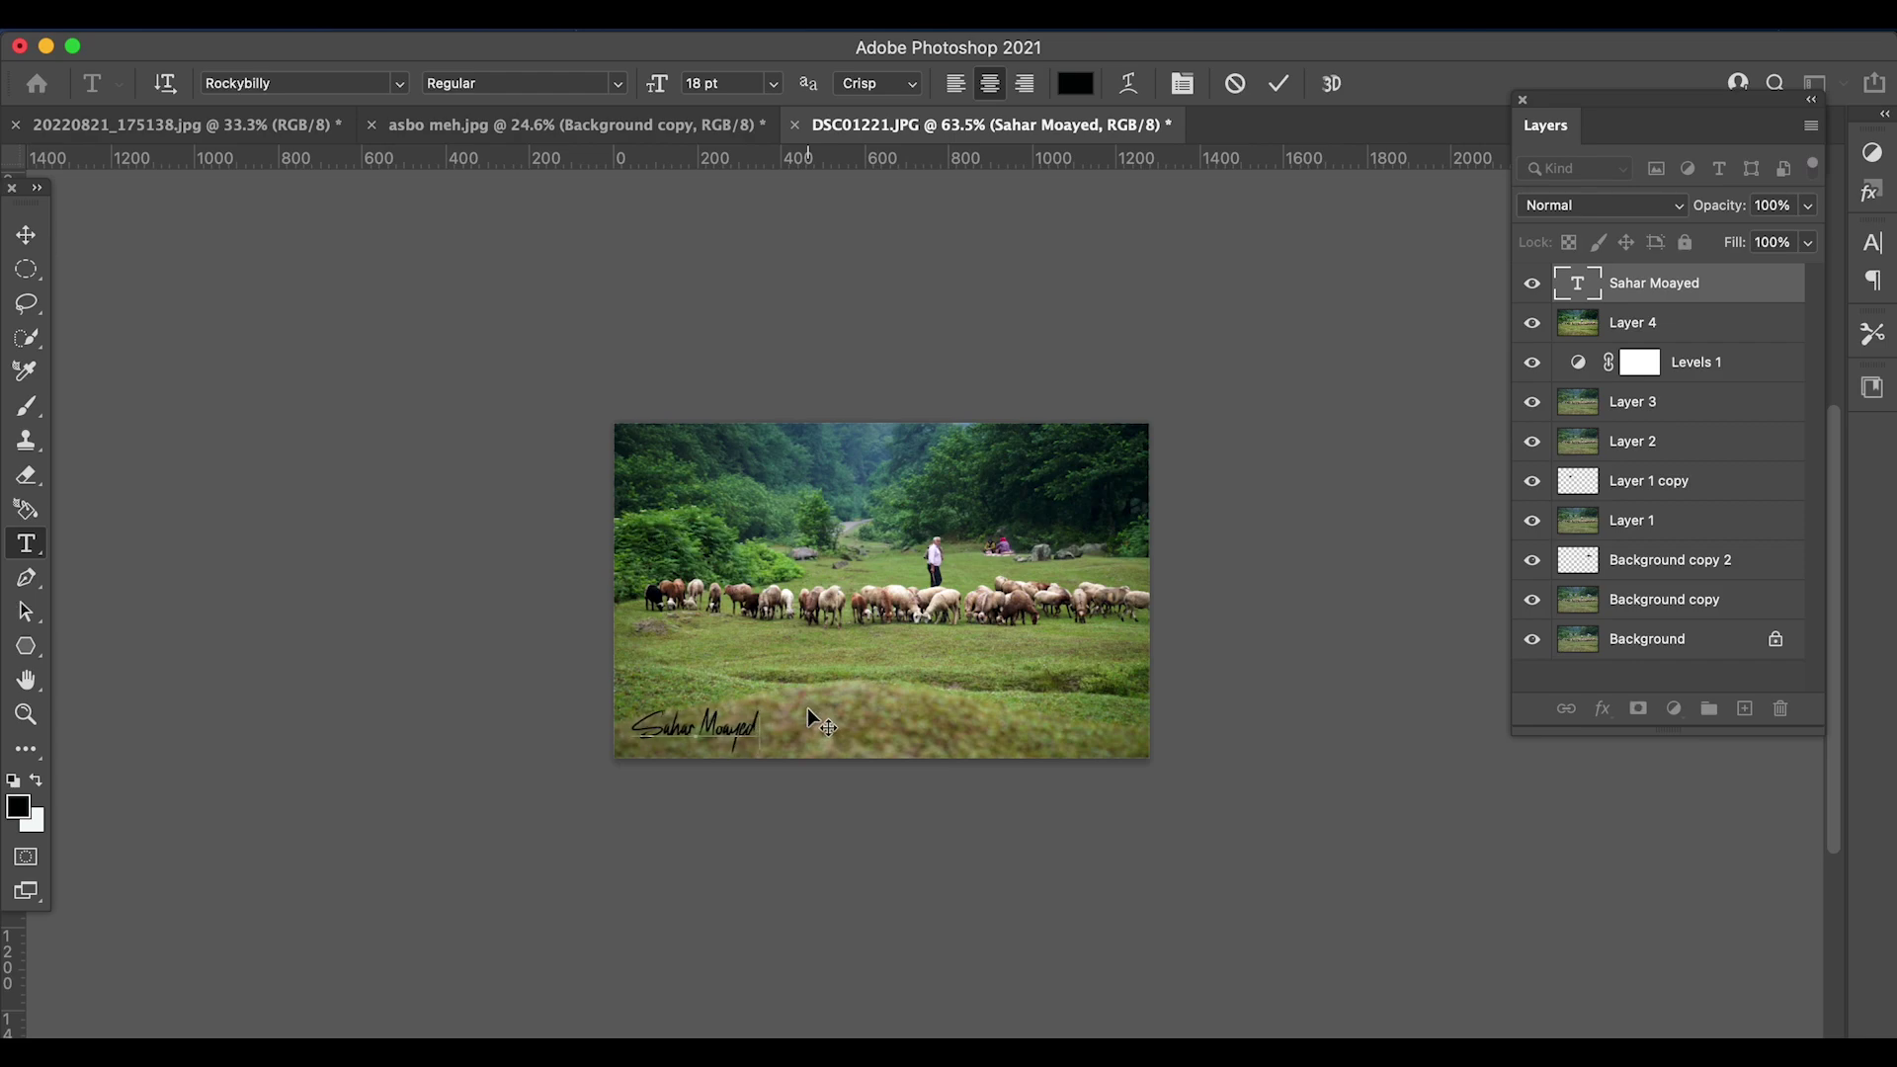
text(phy)
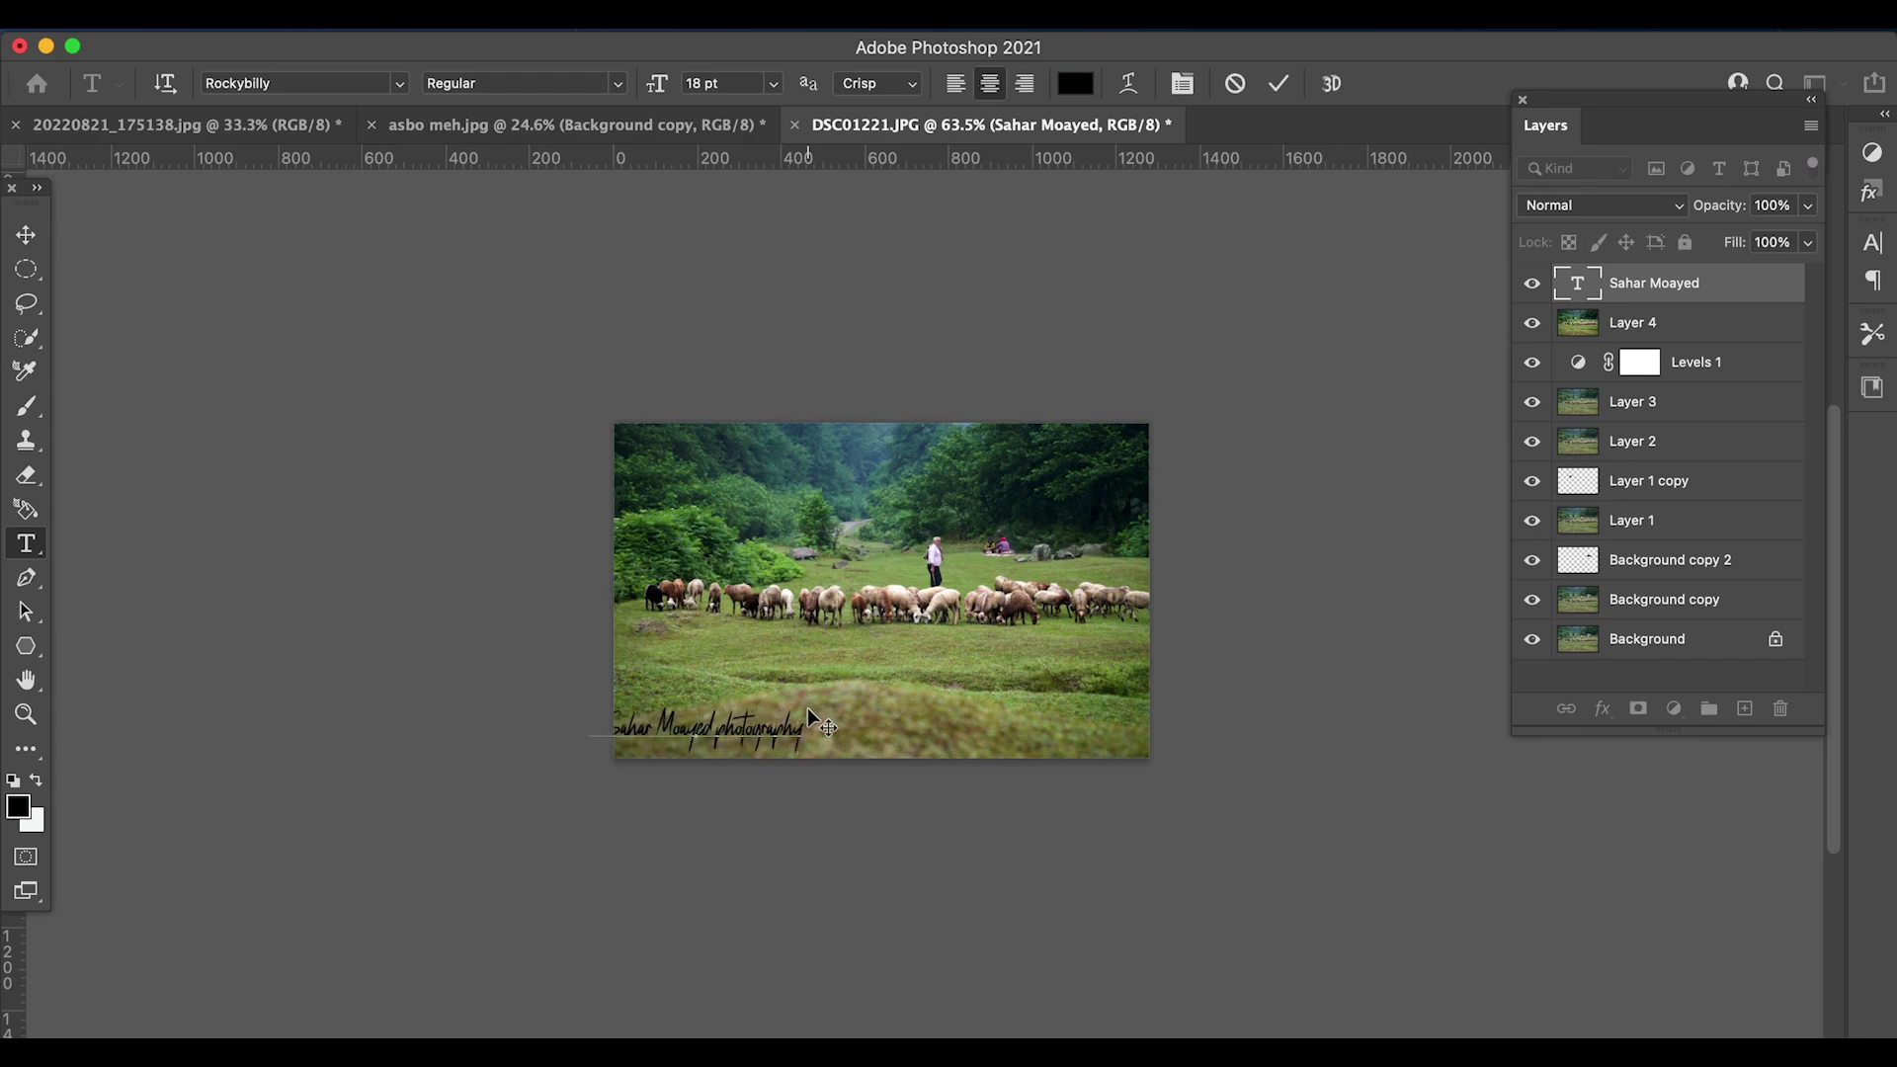
drag(793, 749, 837, 749)
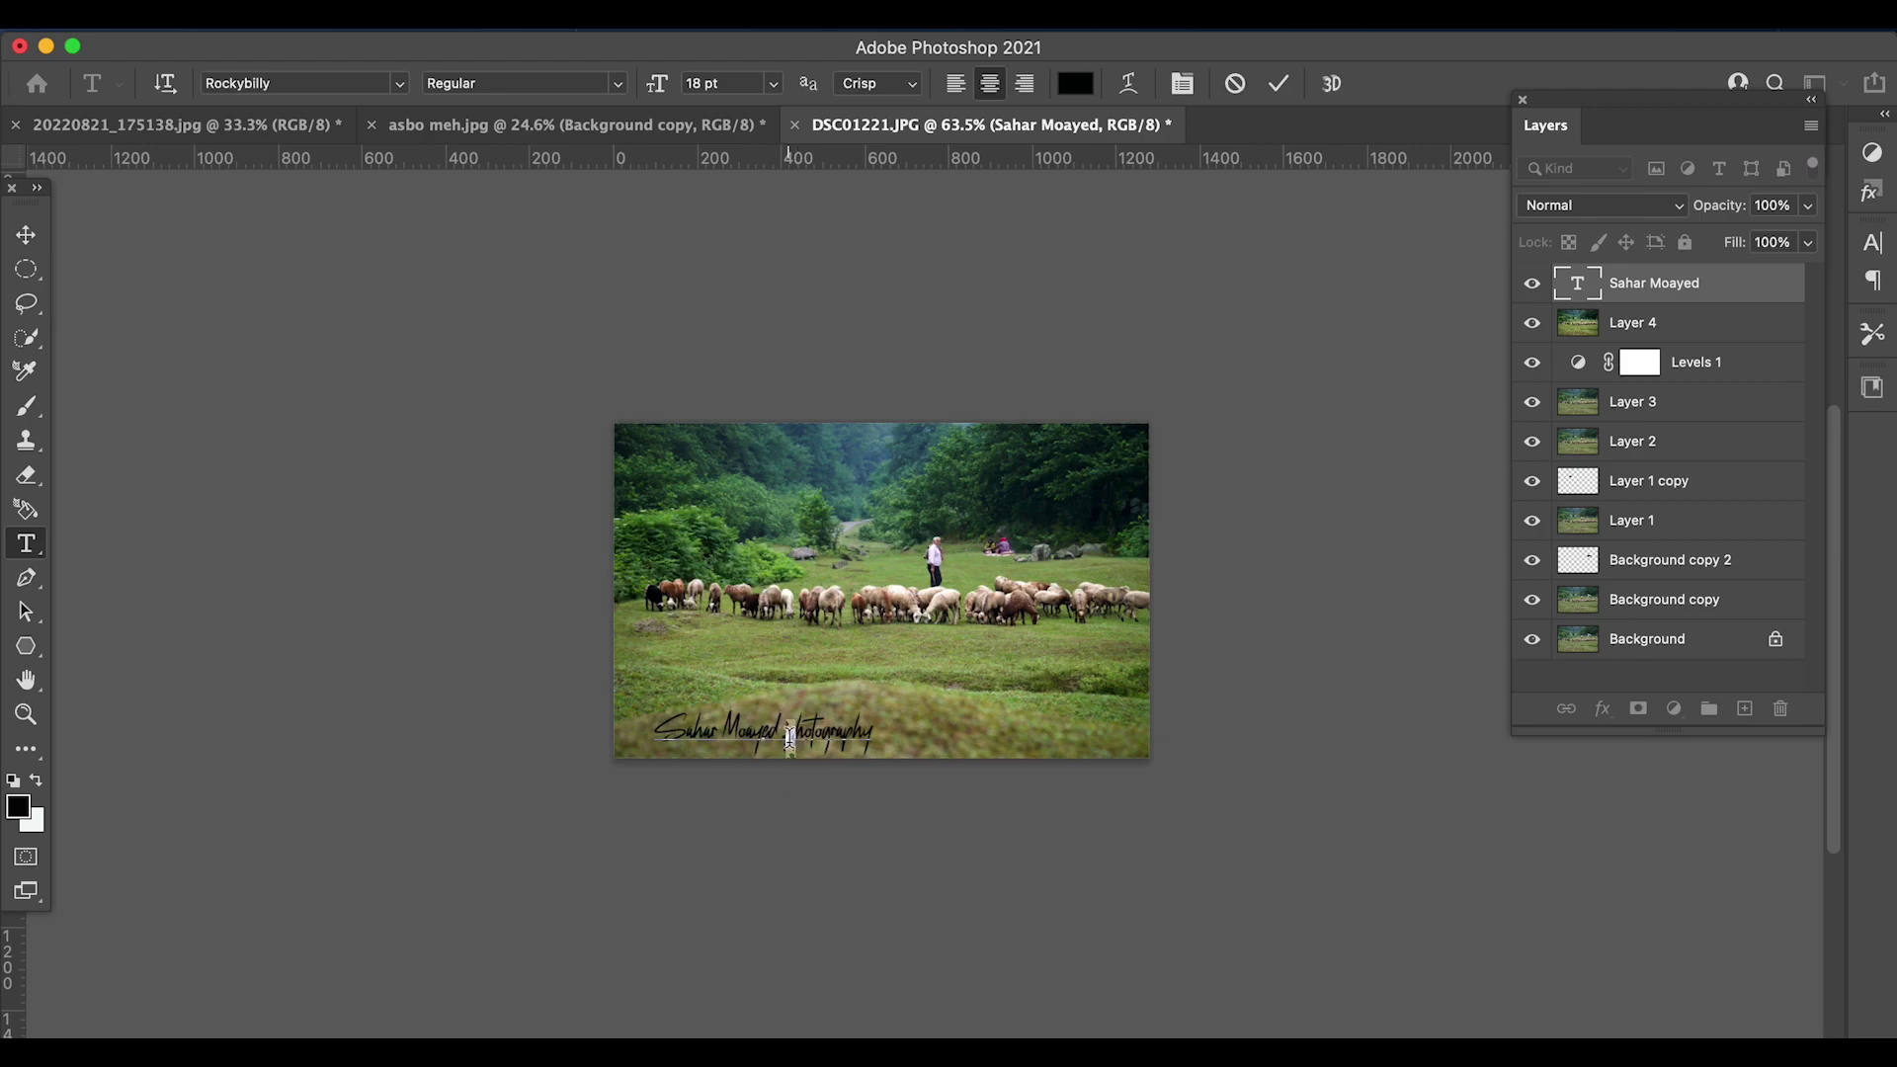
click(790, 736)
key(BackSpace)
text(. P)
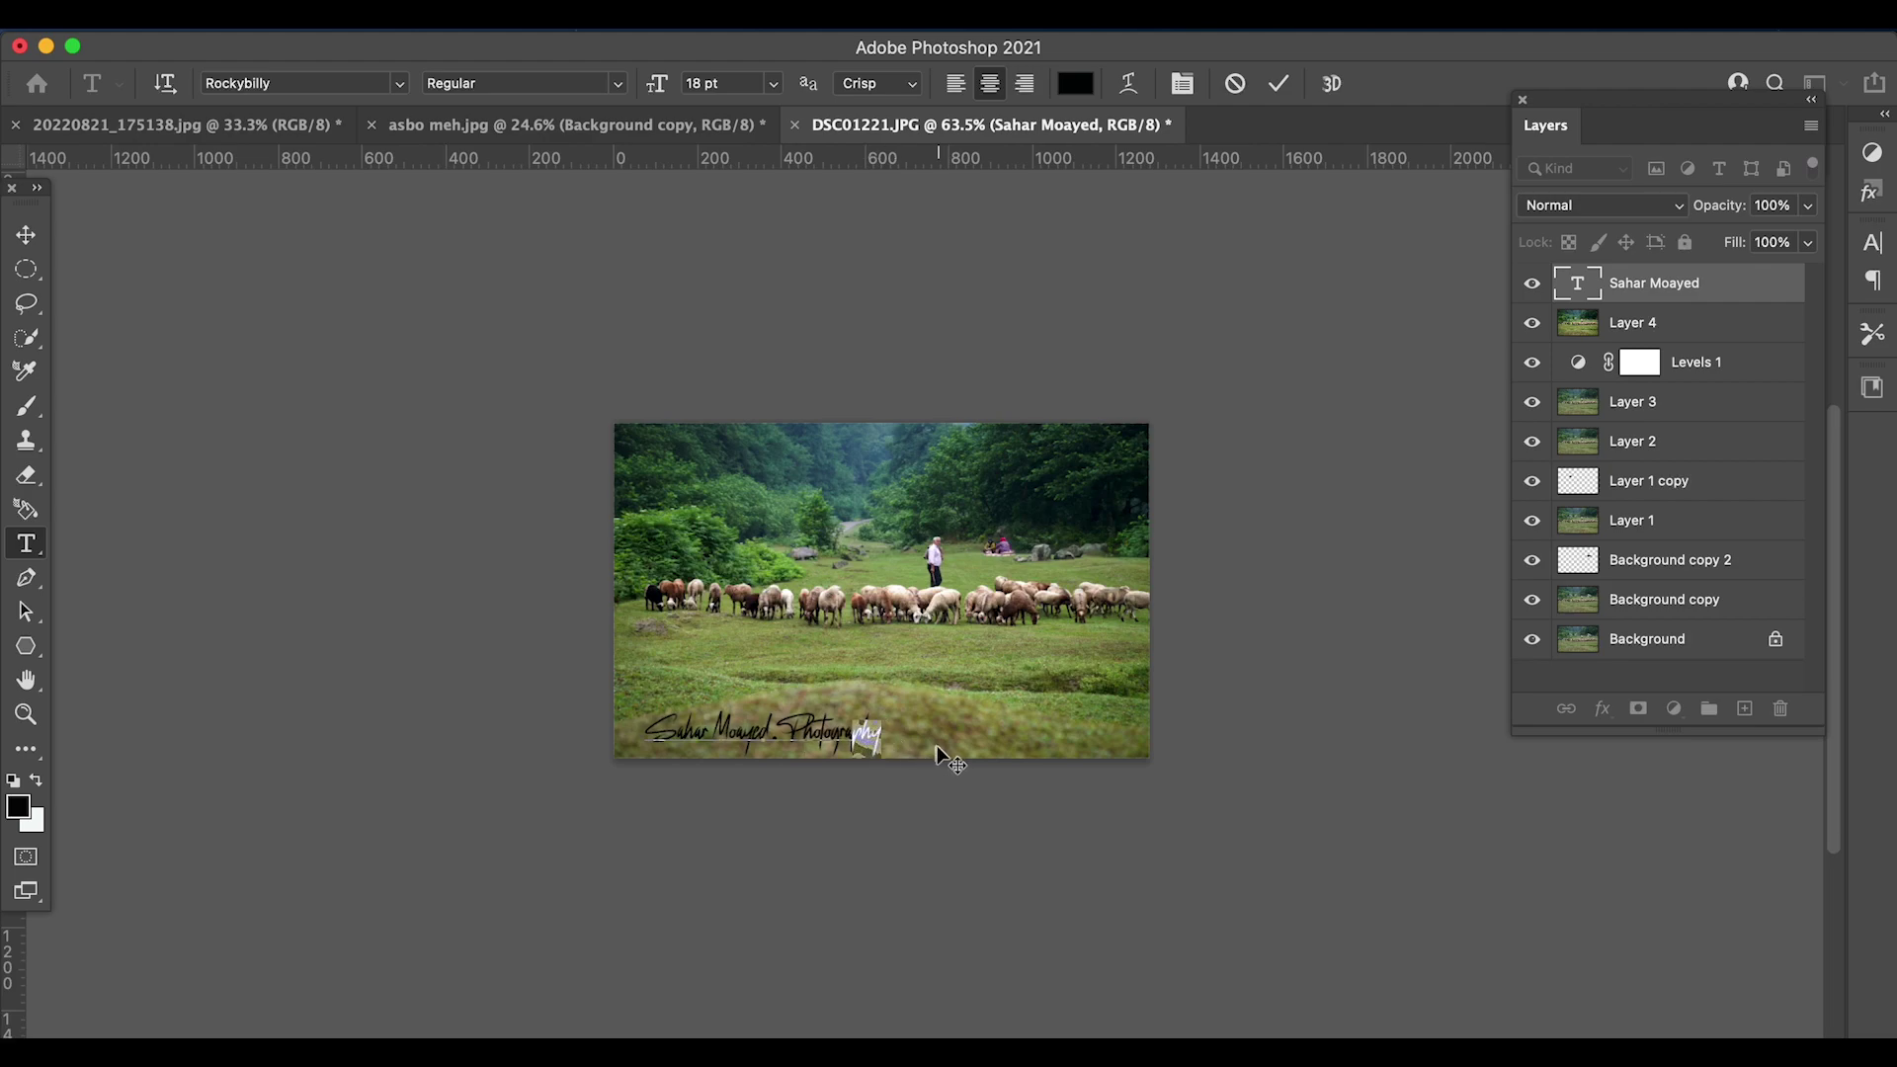
click(957, 766)
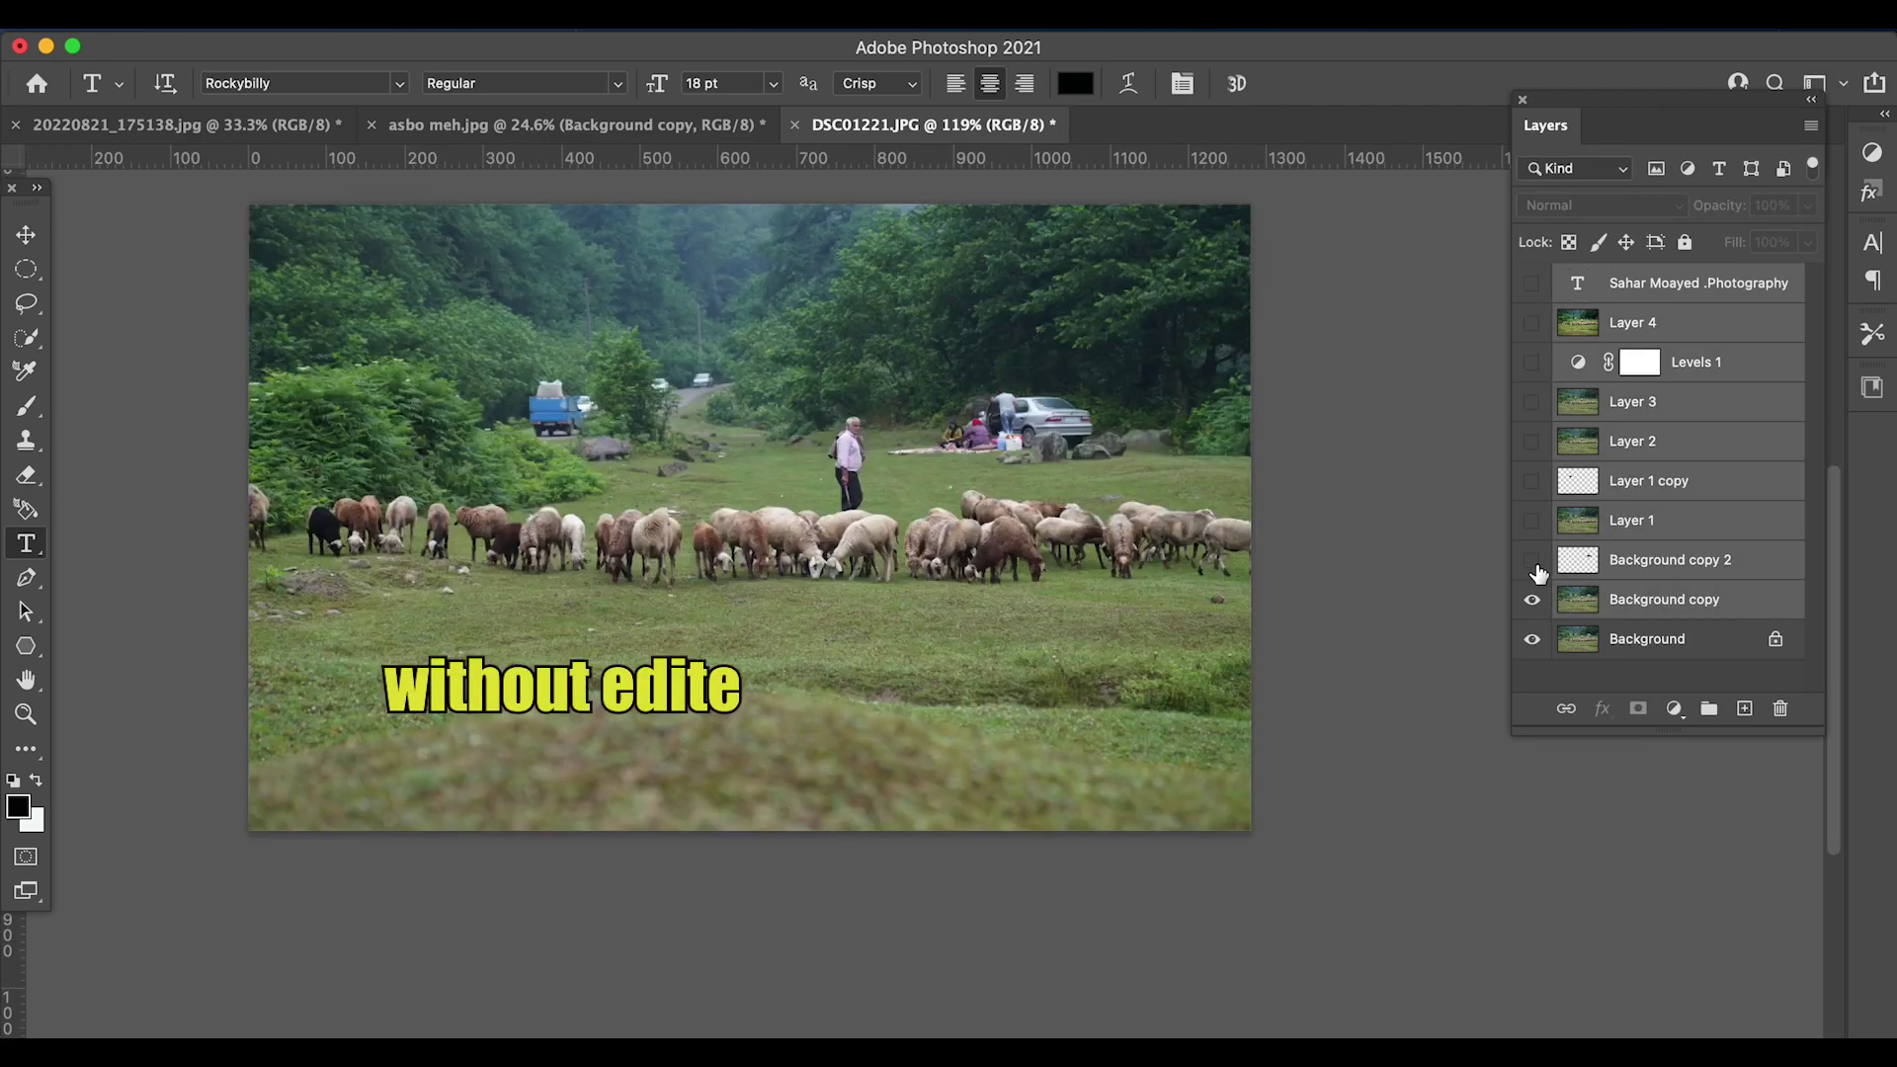
- Turn visibility back on for all edit layers above Background copy to show the finished photo
drag(1538, 573, 1537, 286)
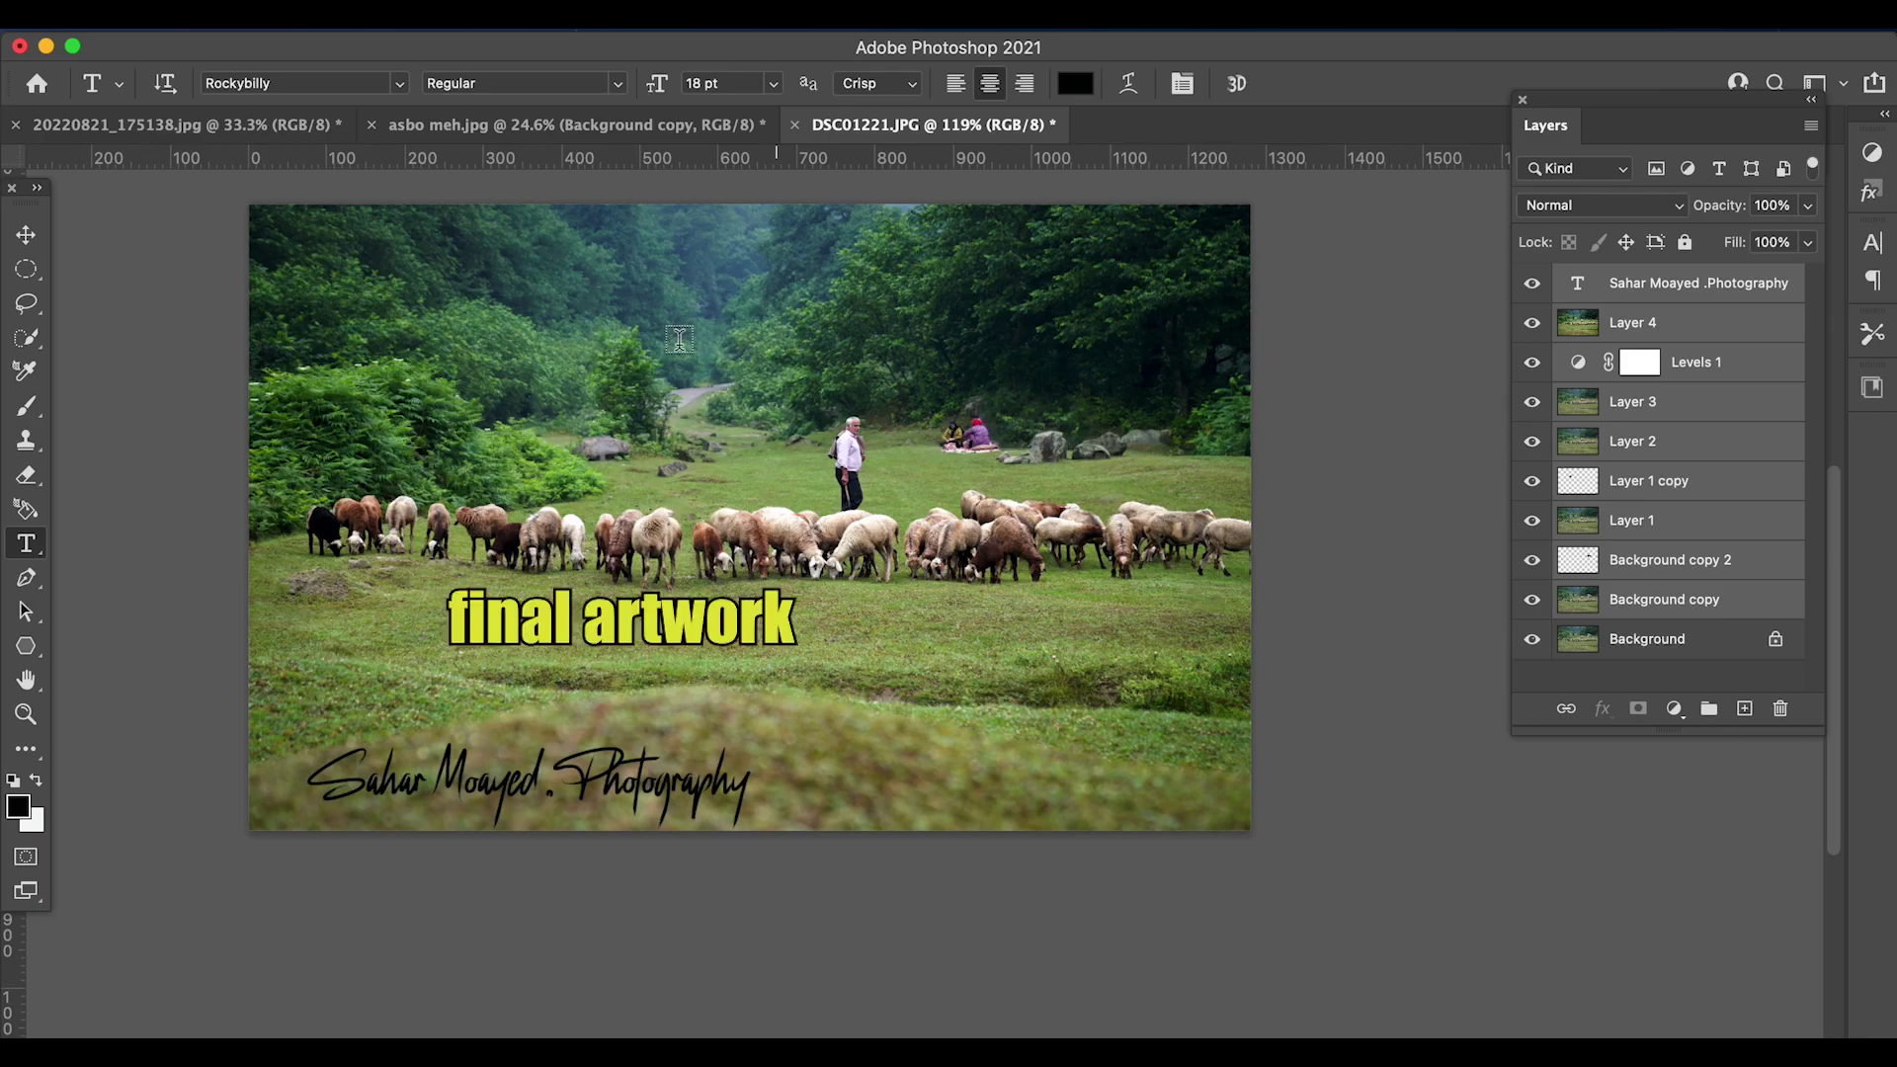